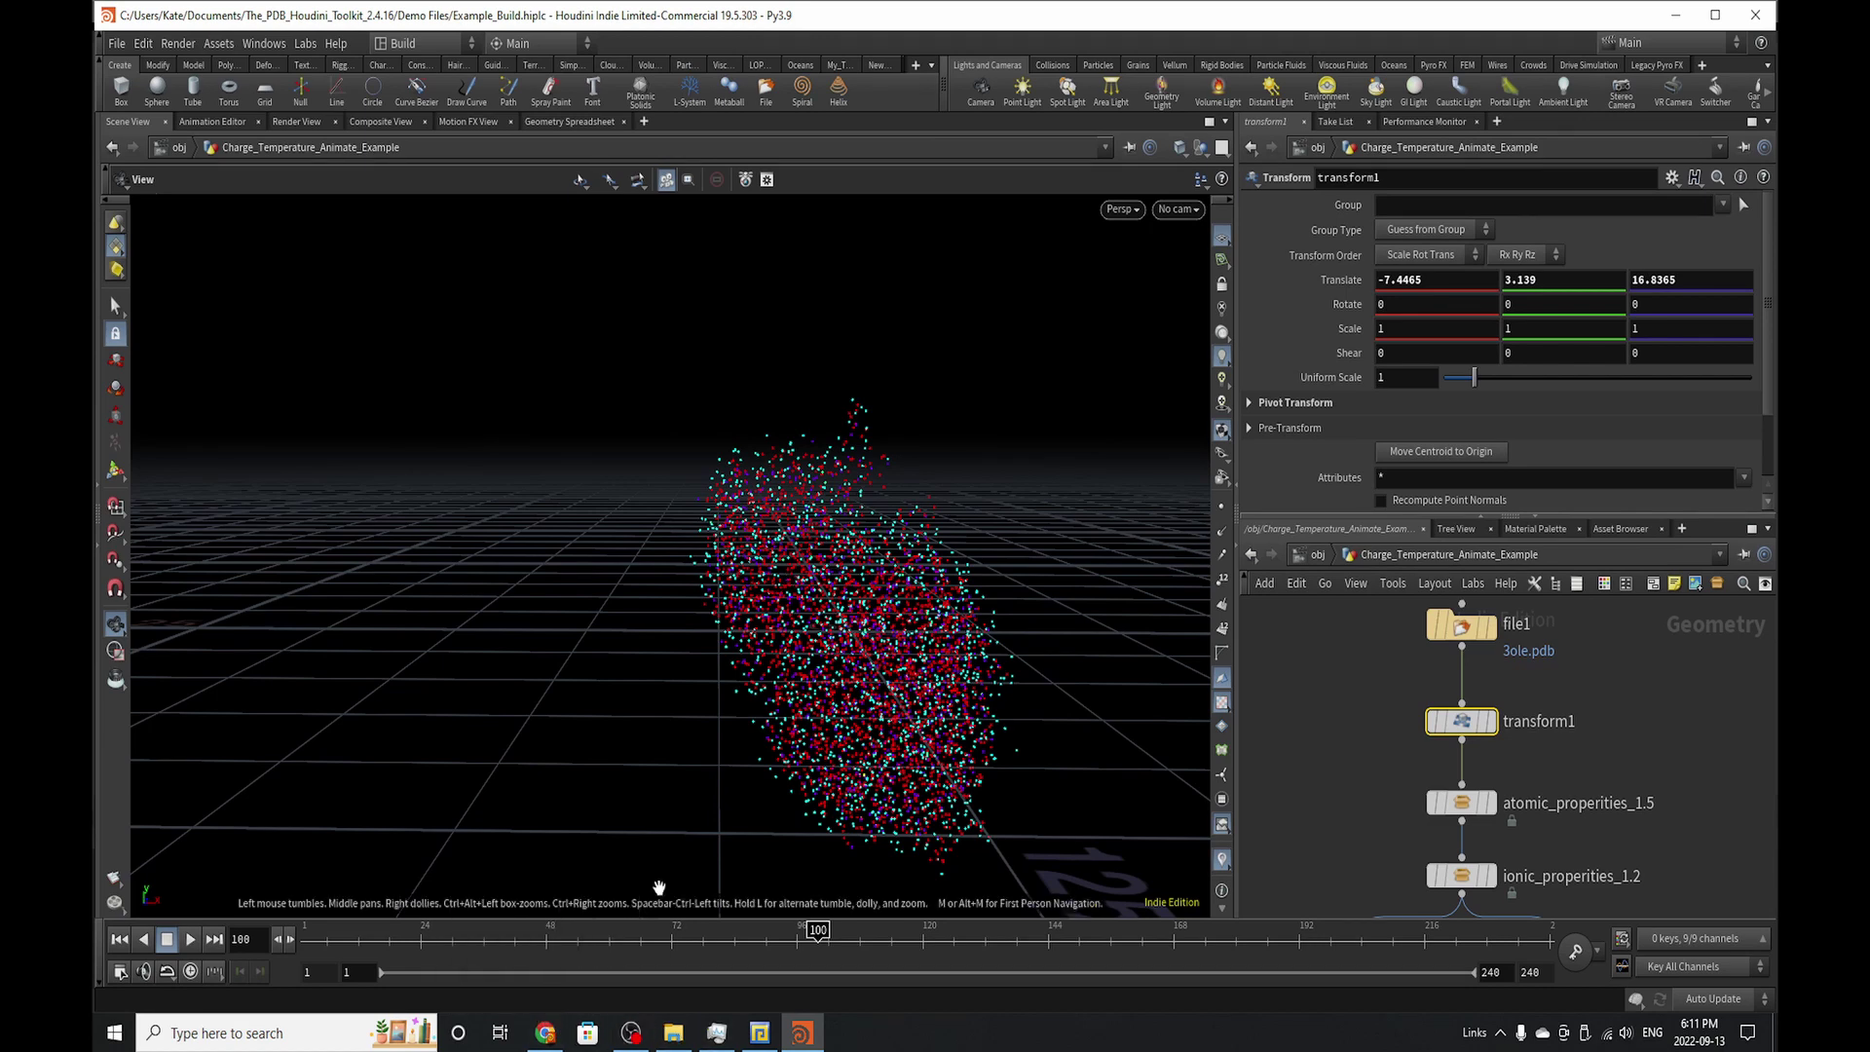
scroll(1509, 774, down, 5)
scroll(1474, 882, up, 4)
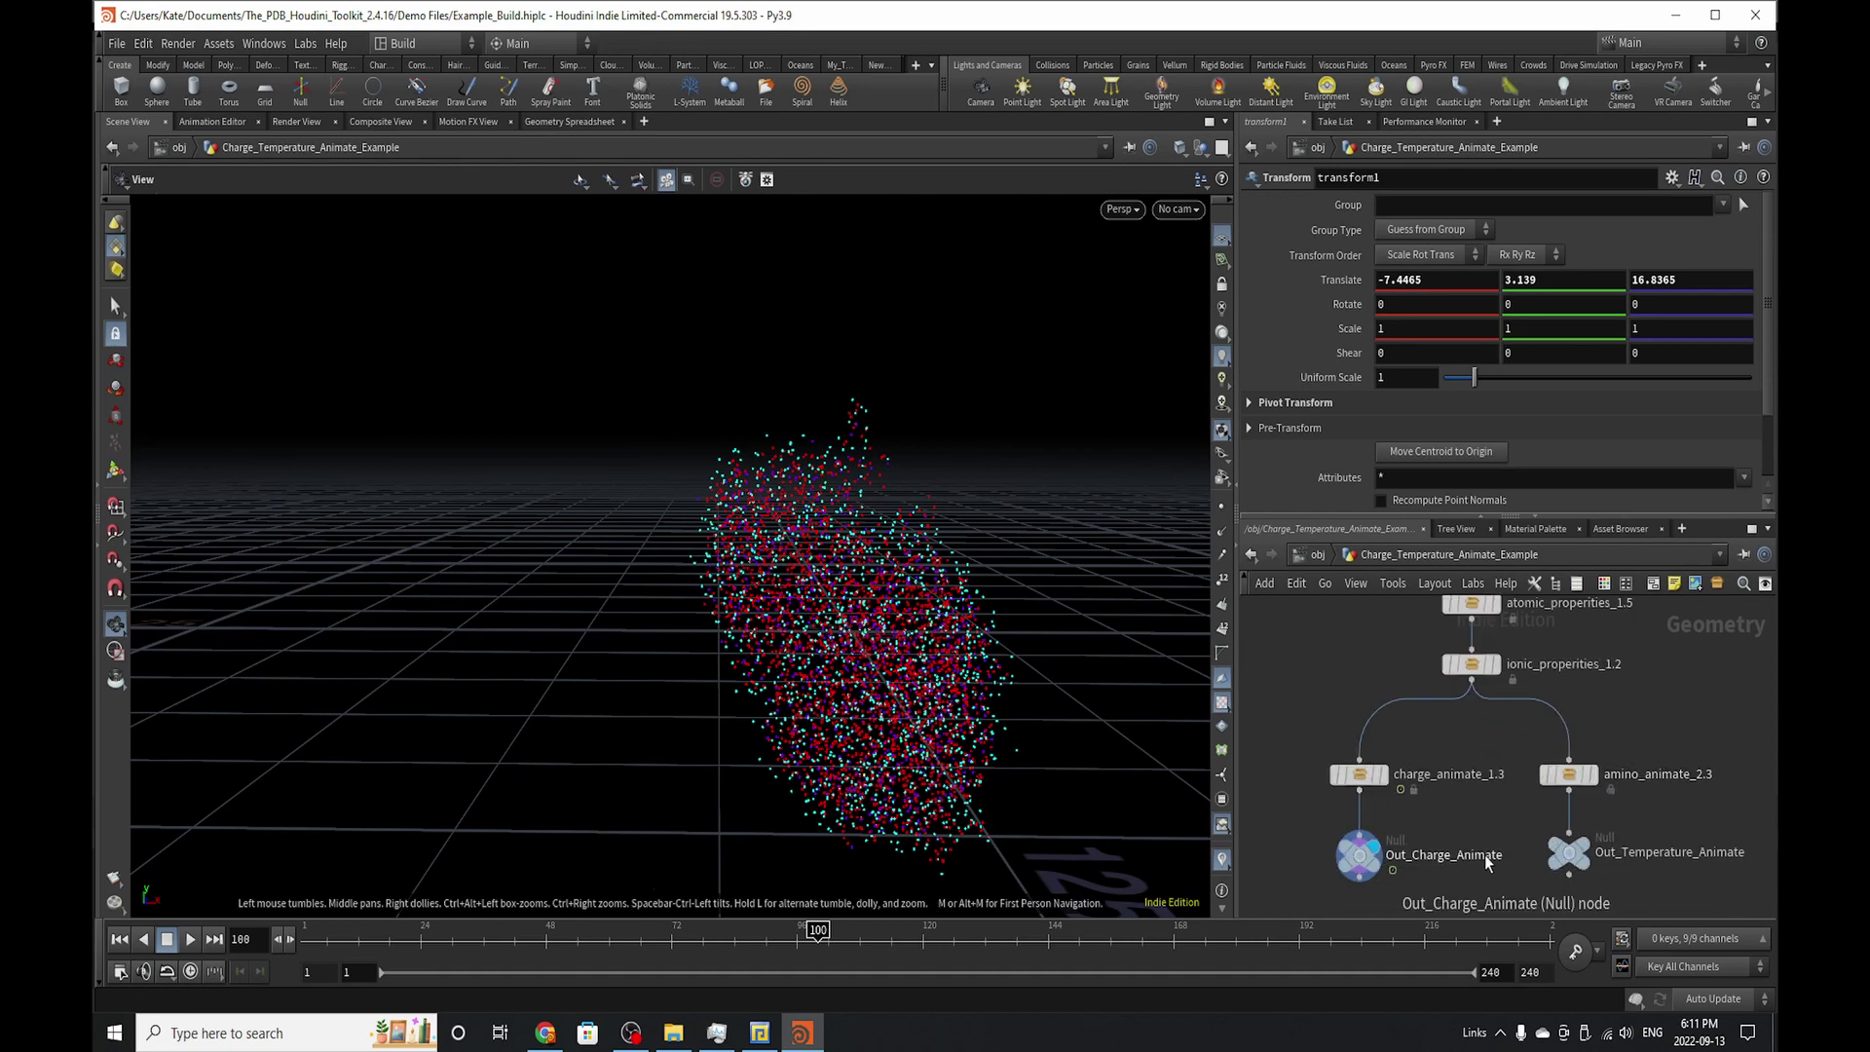
scroll(1484, 855, down, 2)
scroll(1546, 645, up, 2)
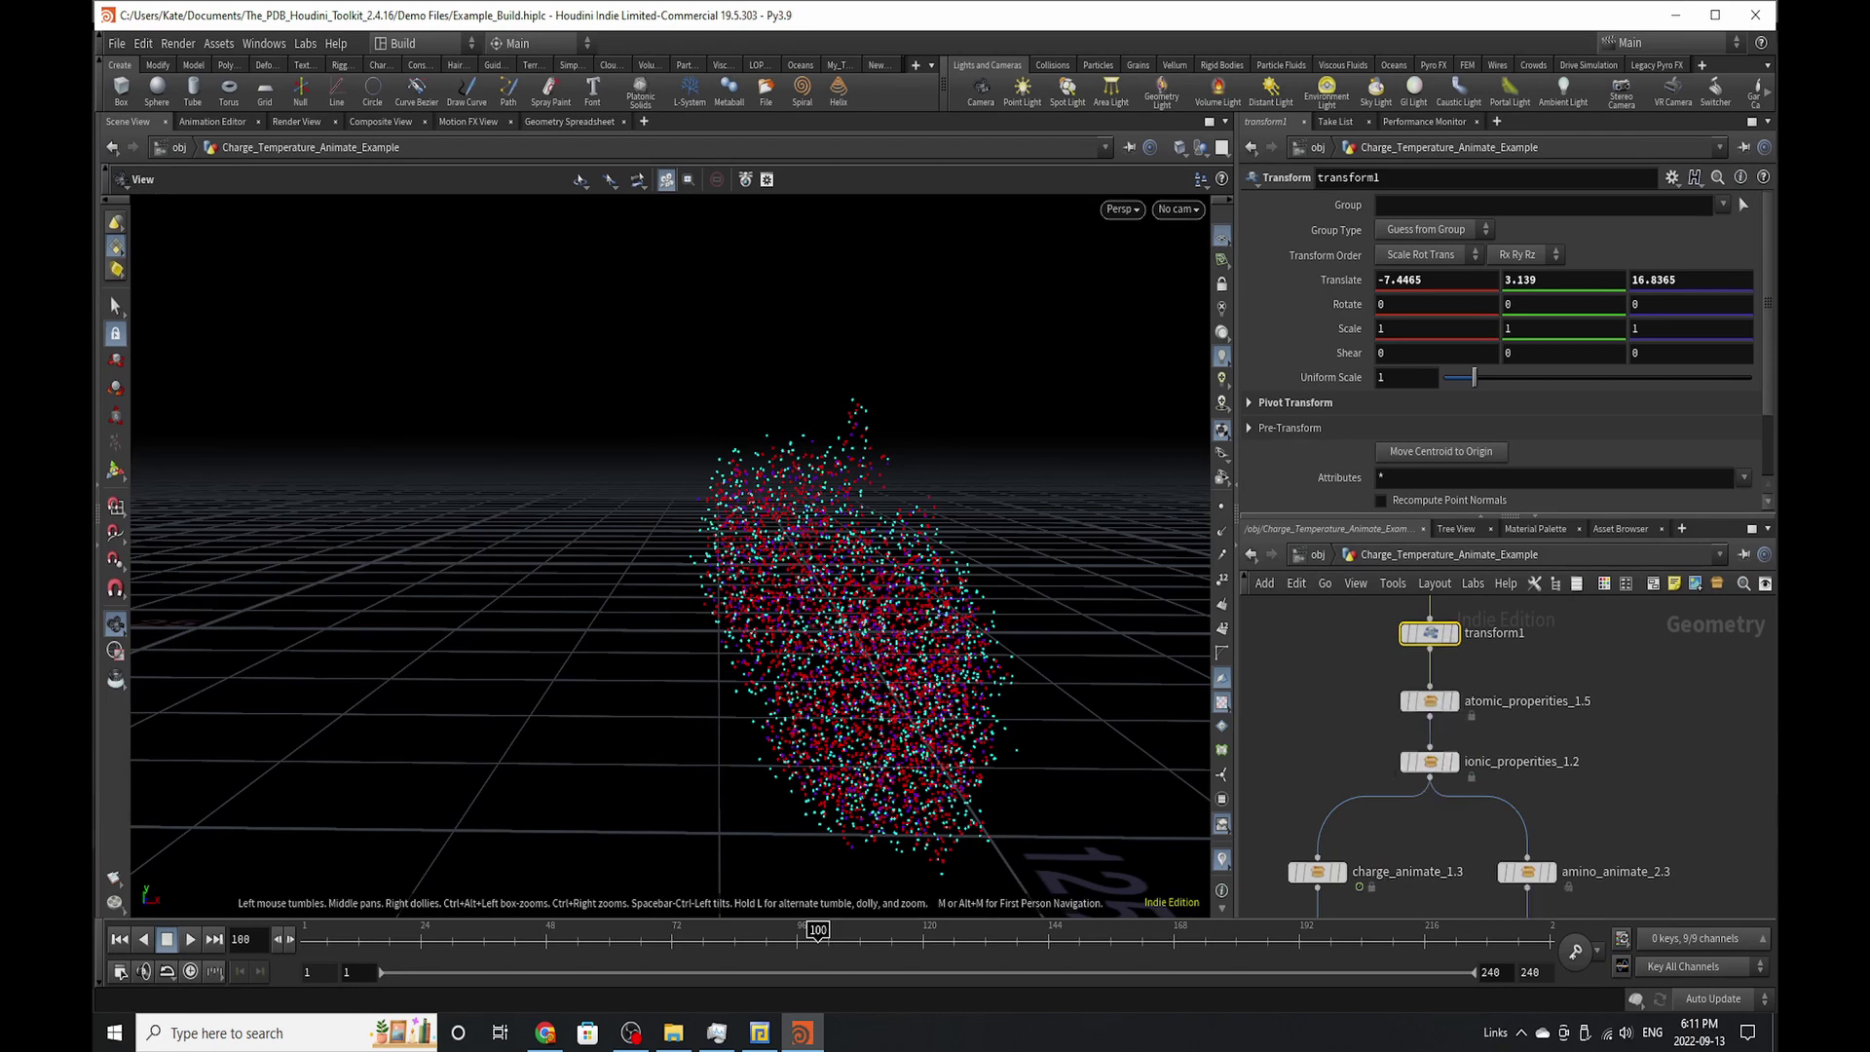
- Switch to Chrome and review the HDA want list in The Protien Toolset document from start to end
click(544, 1031)
scroll(735, 731, up, 3)
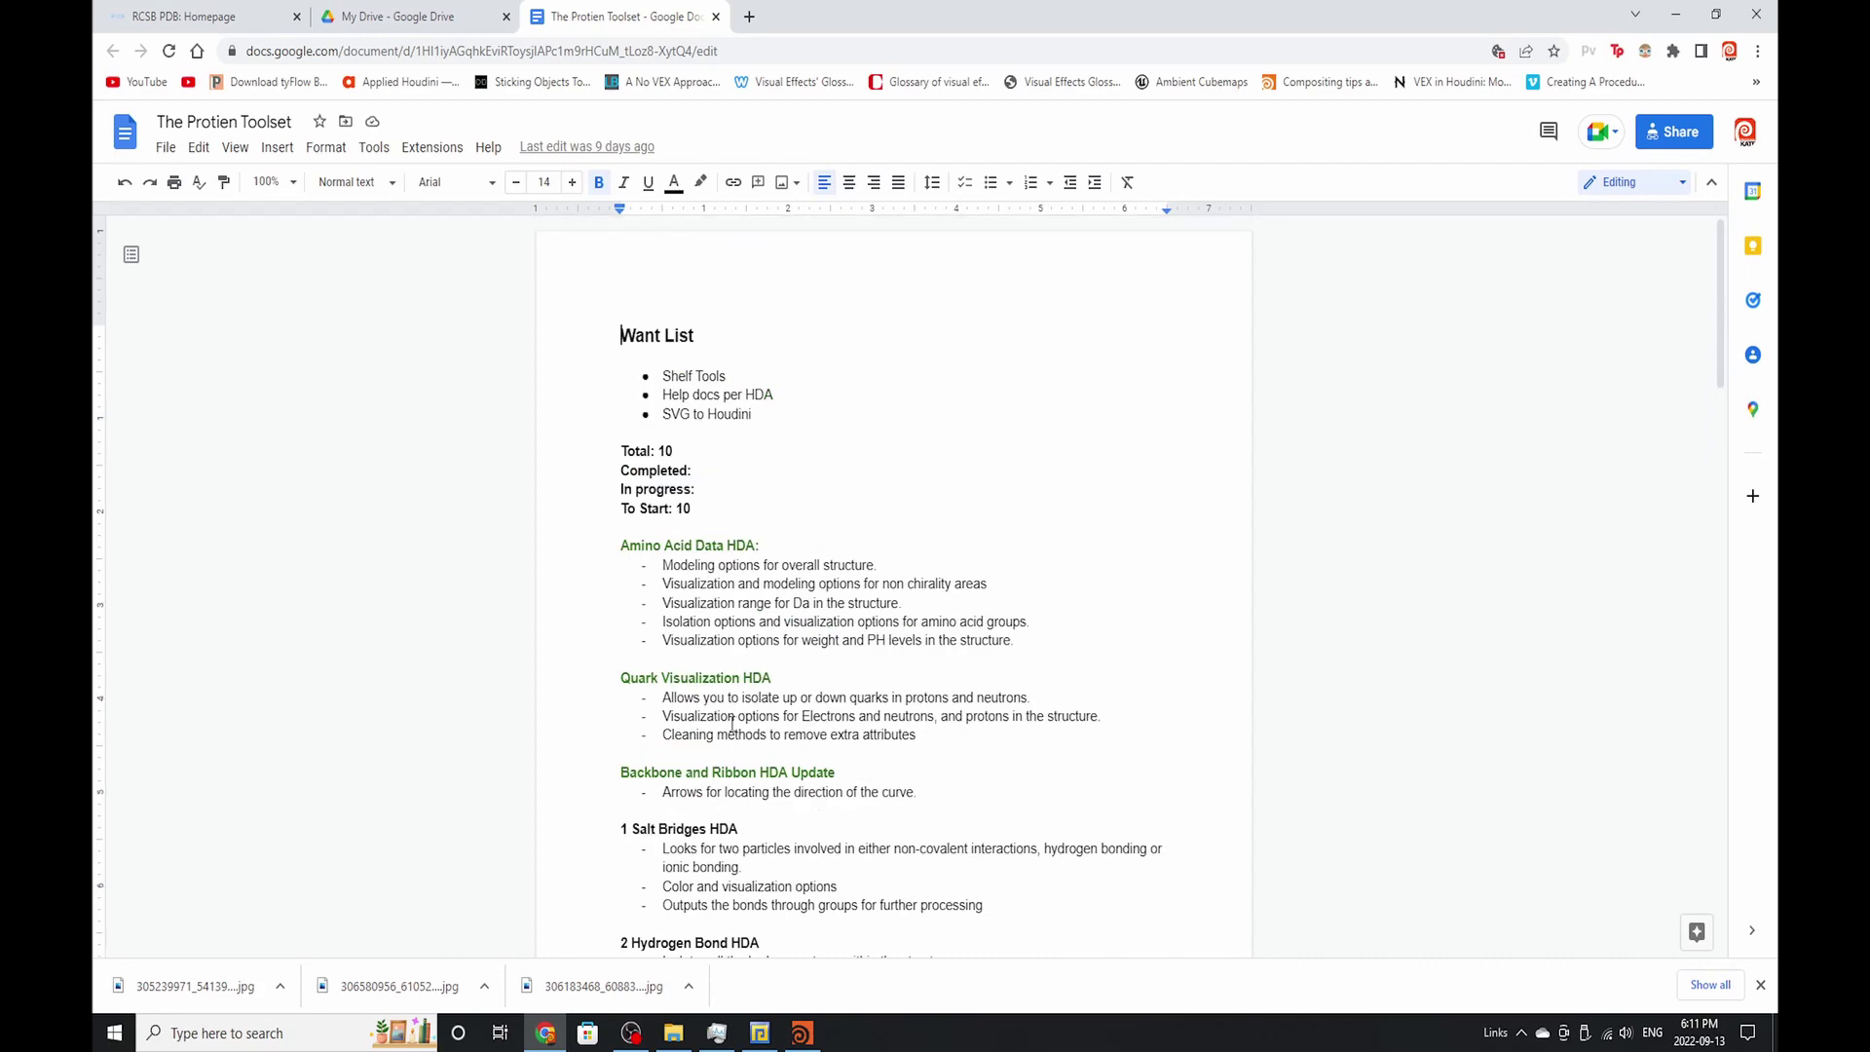
scroll(735, 722, down, 11)
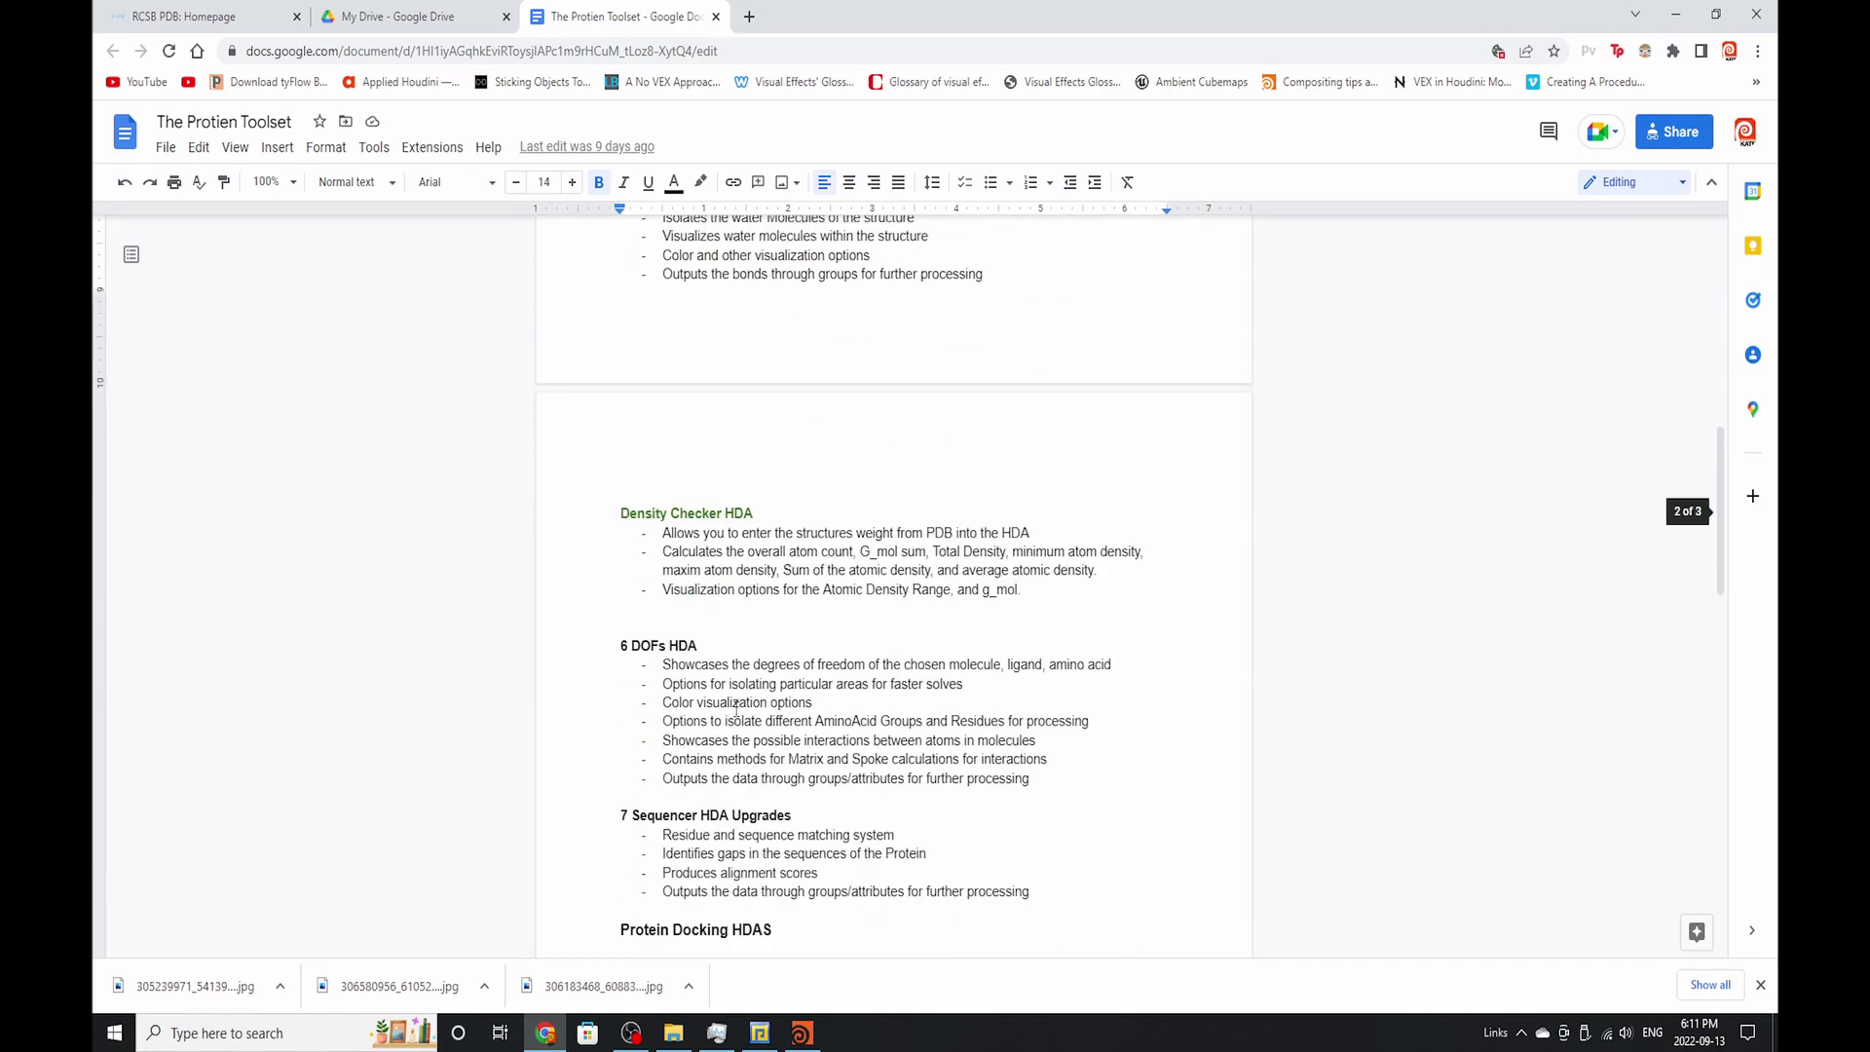
scroll(736, 709, down, 7)
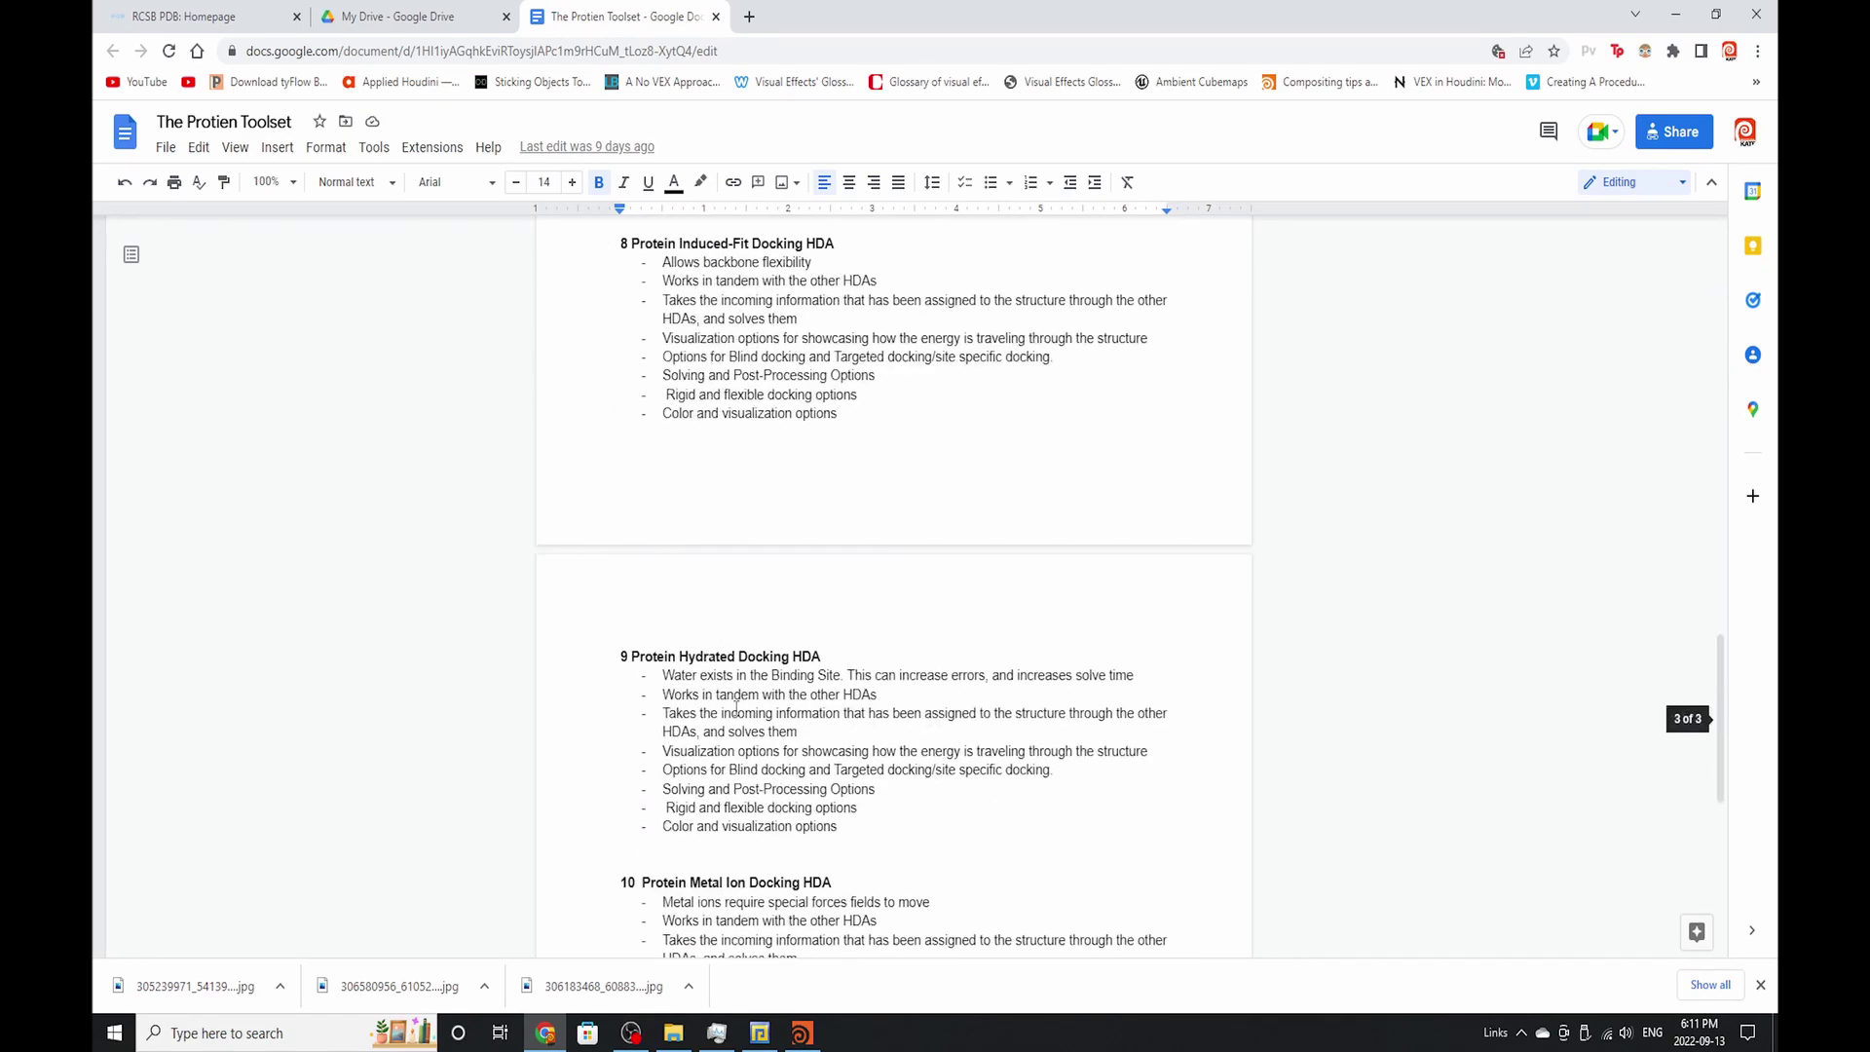
scroll(737, 703, down, 4)
scroll(746, 712, up, 20)
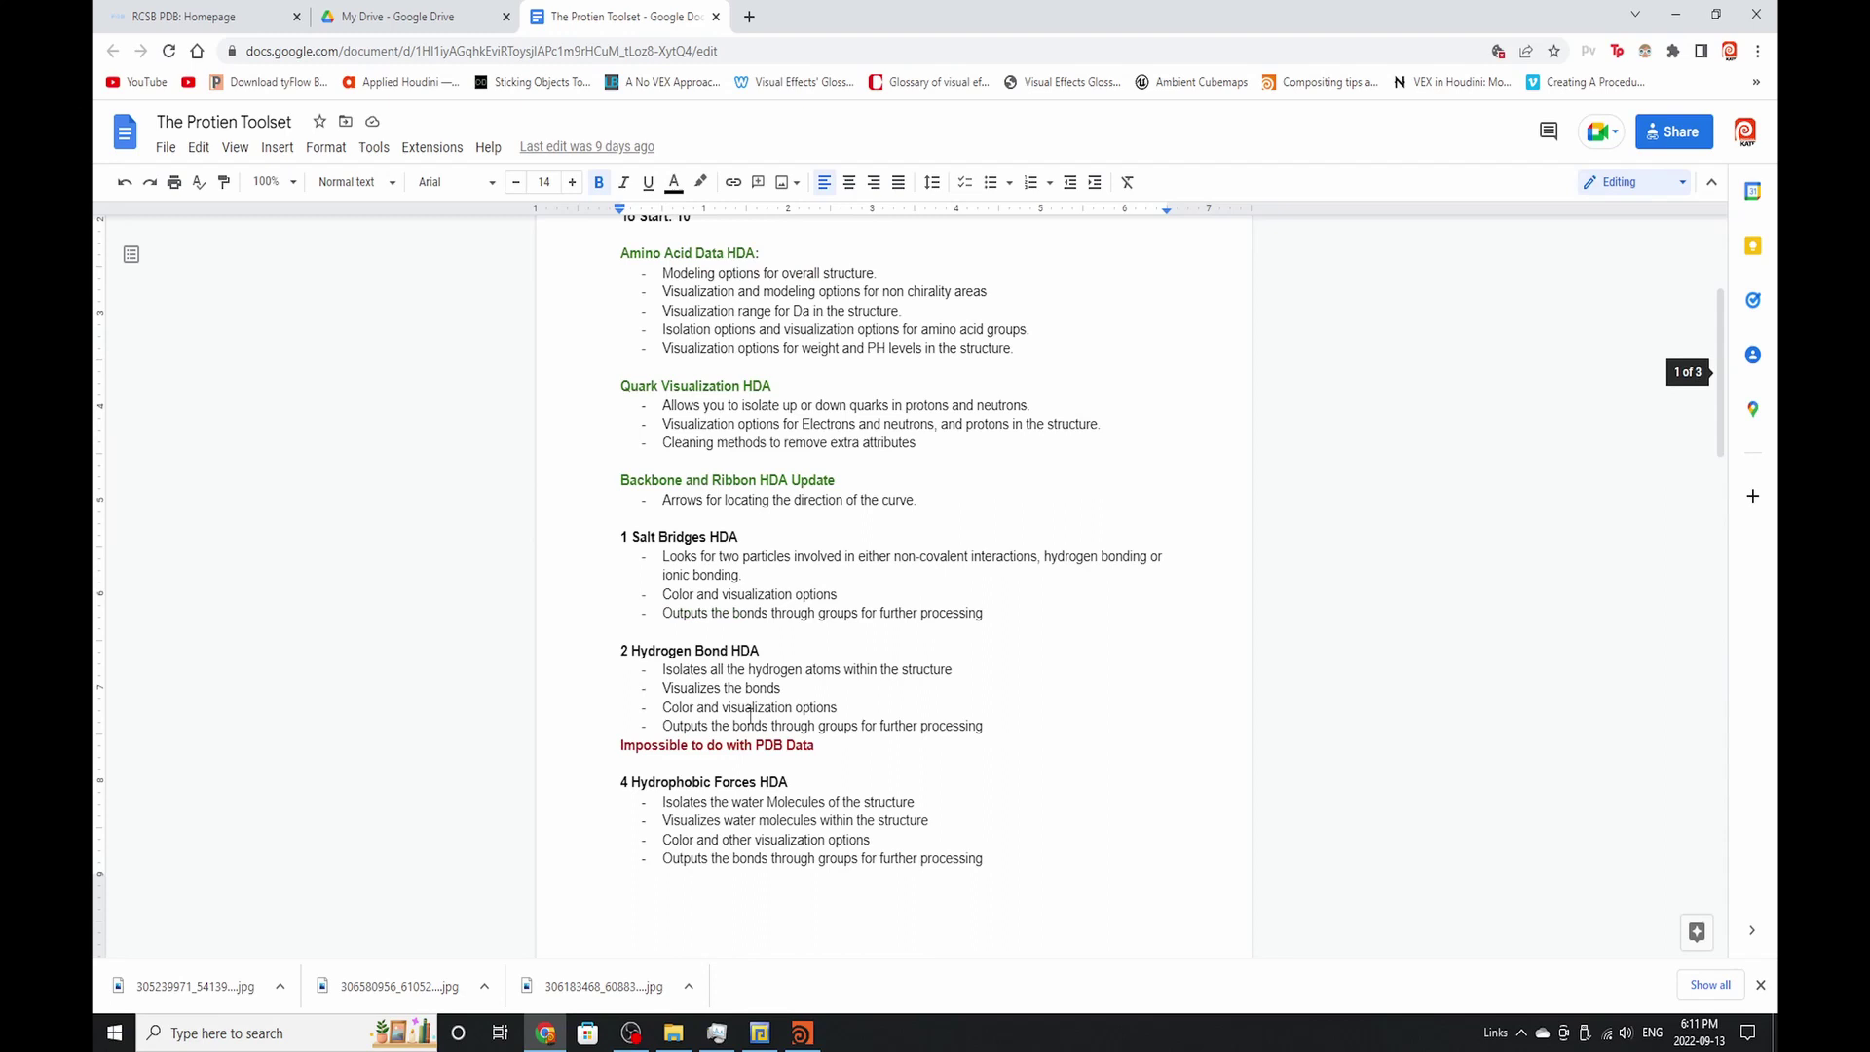
scroll(750, 711, up, 1)
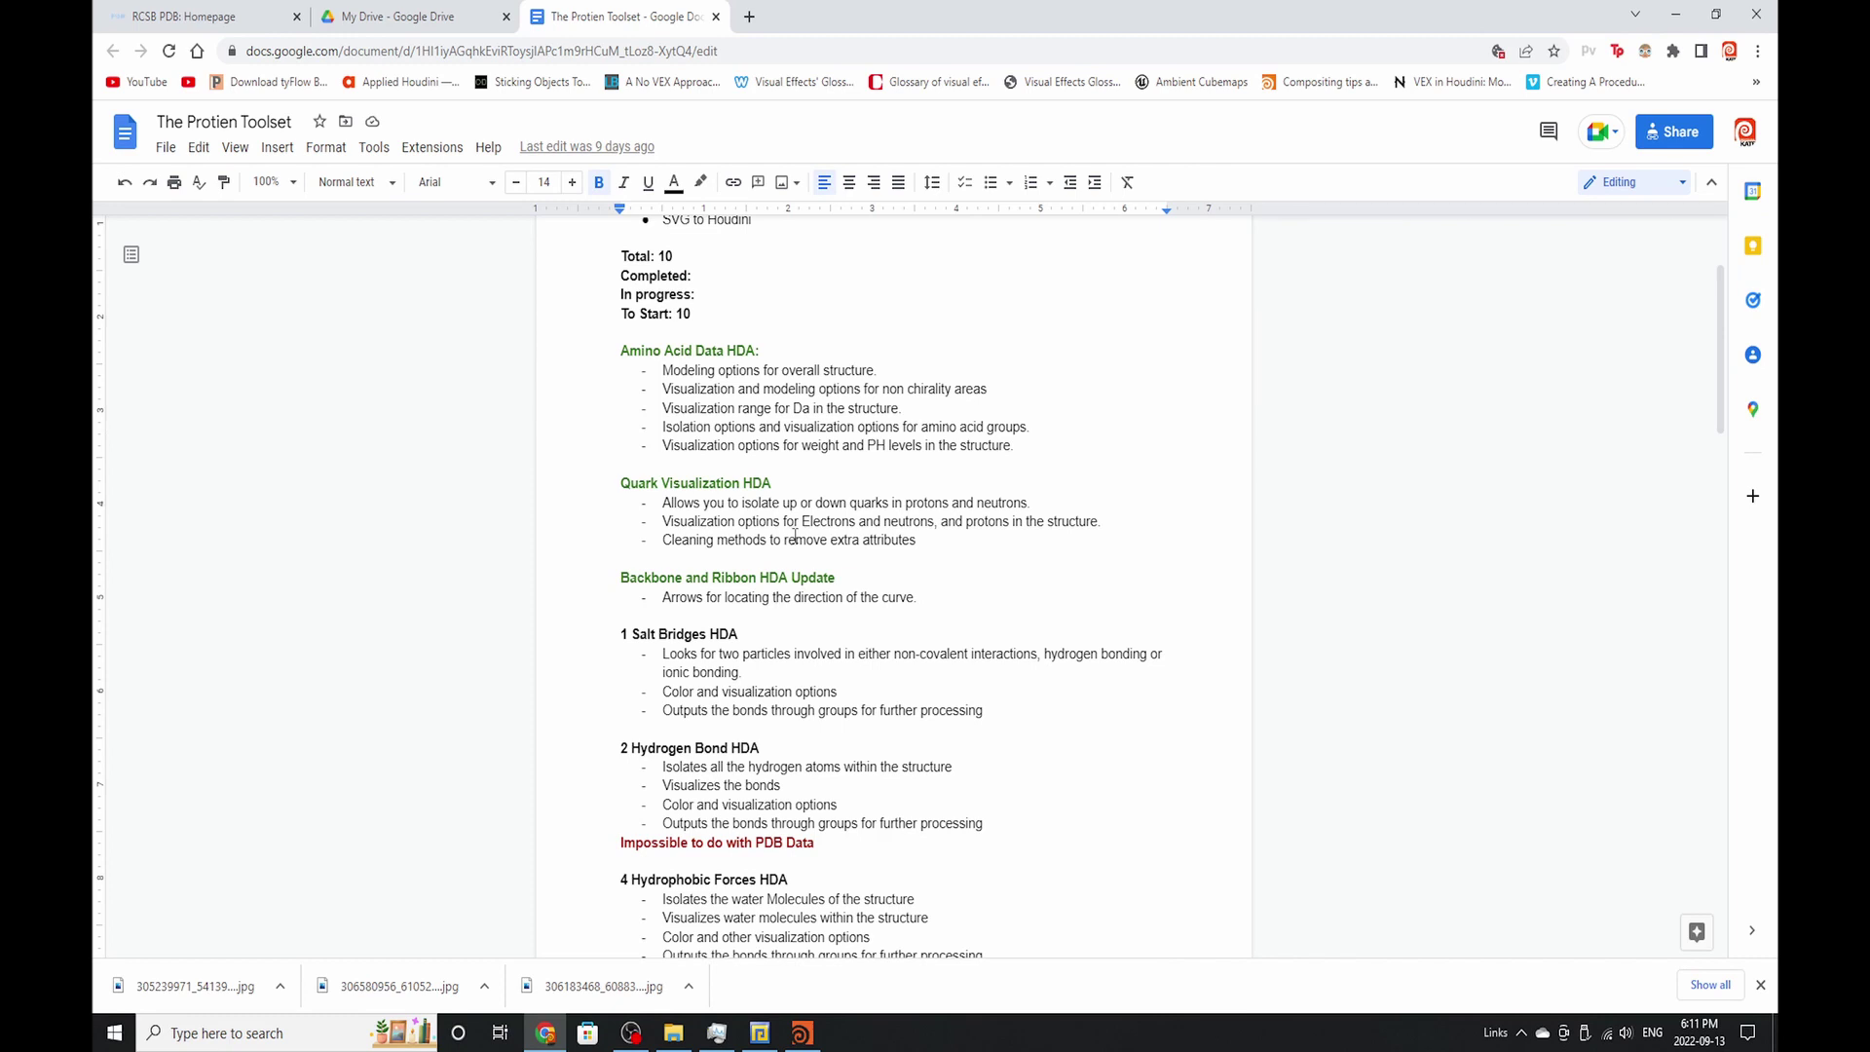
scroll(764, 338, up, 2)
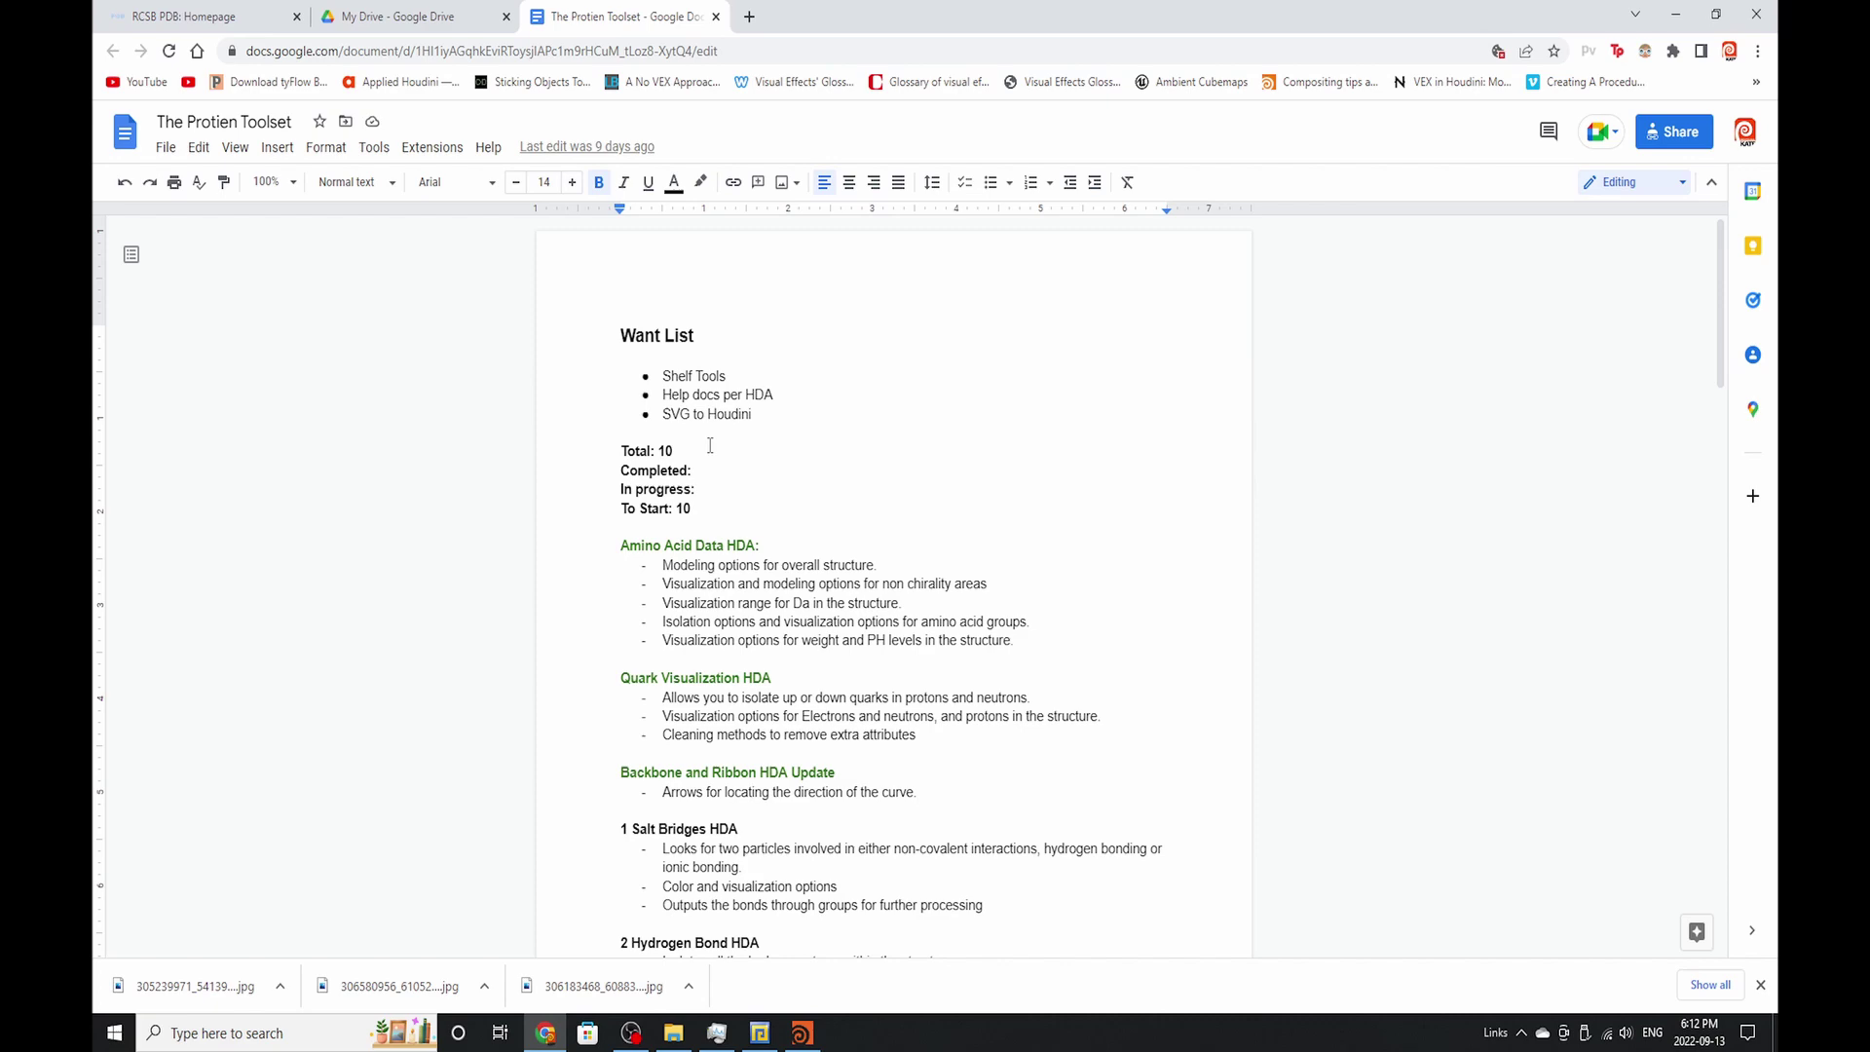
- Switch to Houdini, view the help page of the ionic_properities_1.2 node, and close the help and console windows
click(801, 1031)
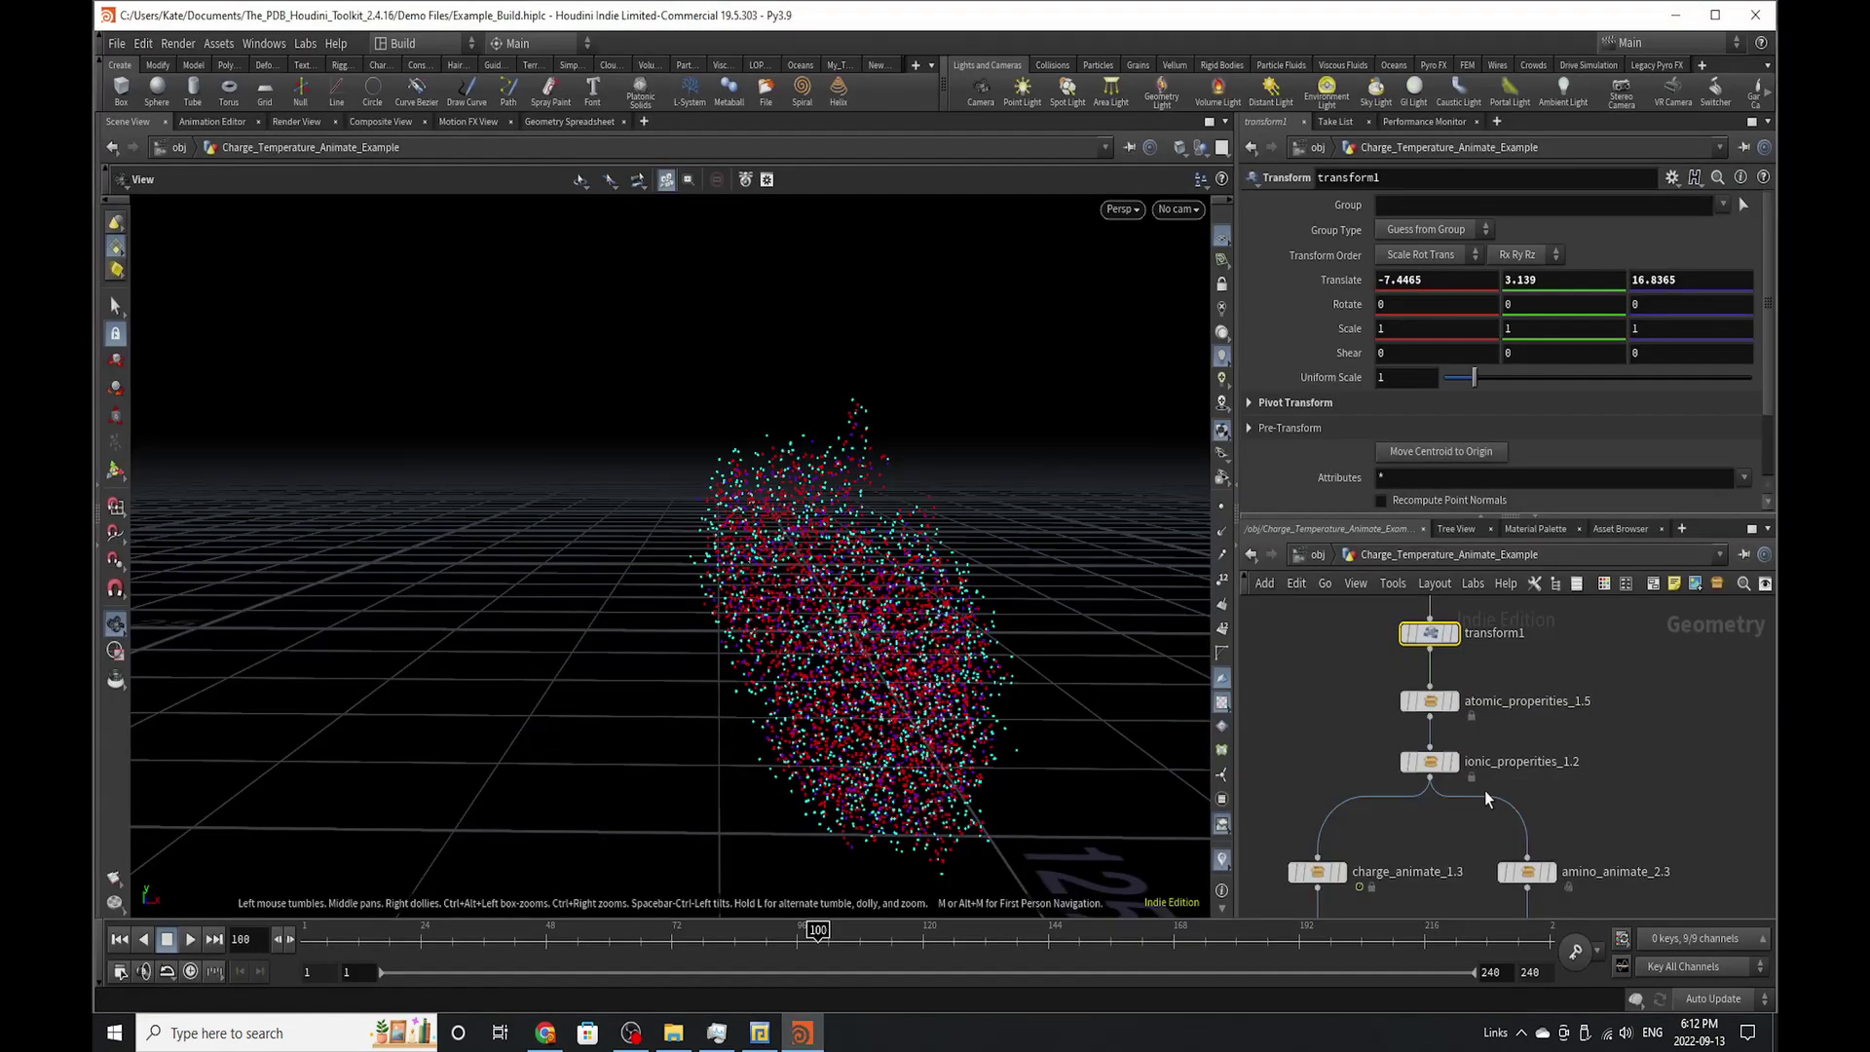
right_click(1432, 771)
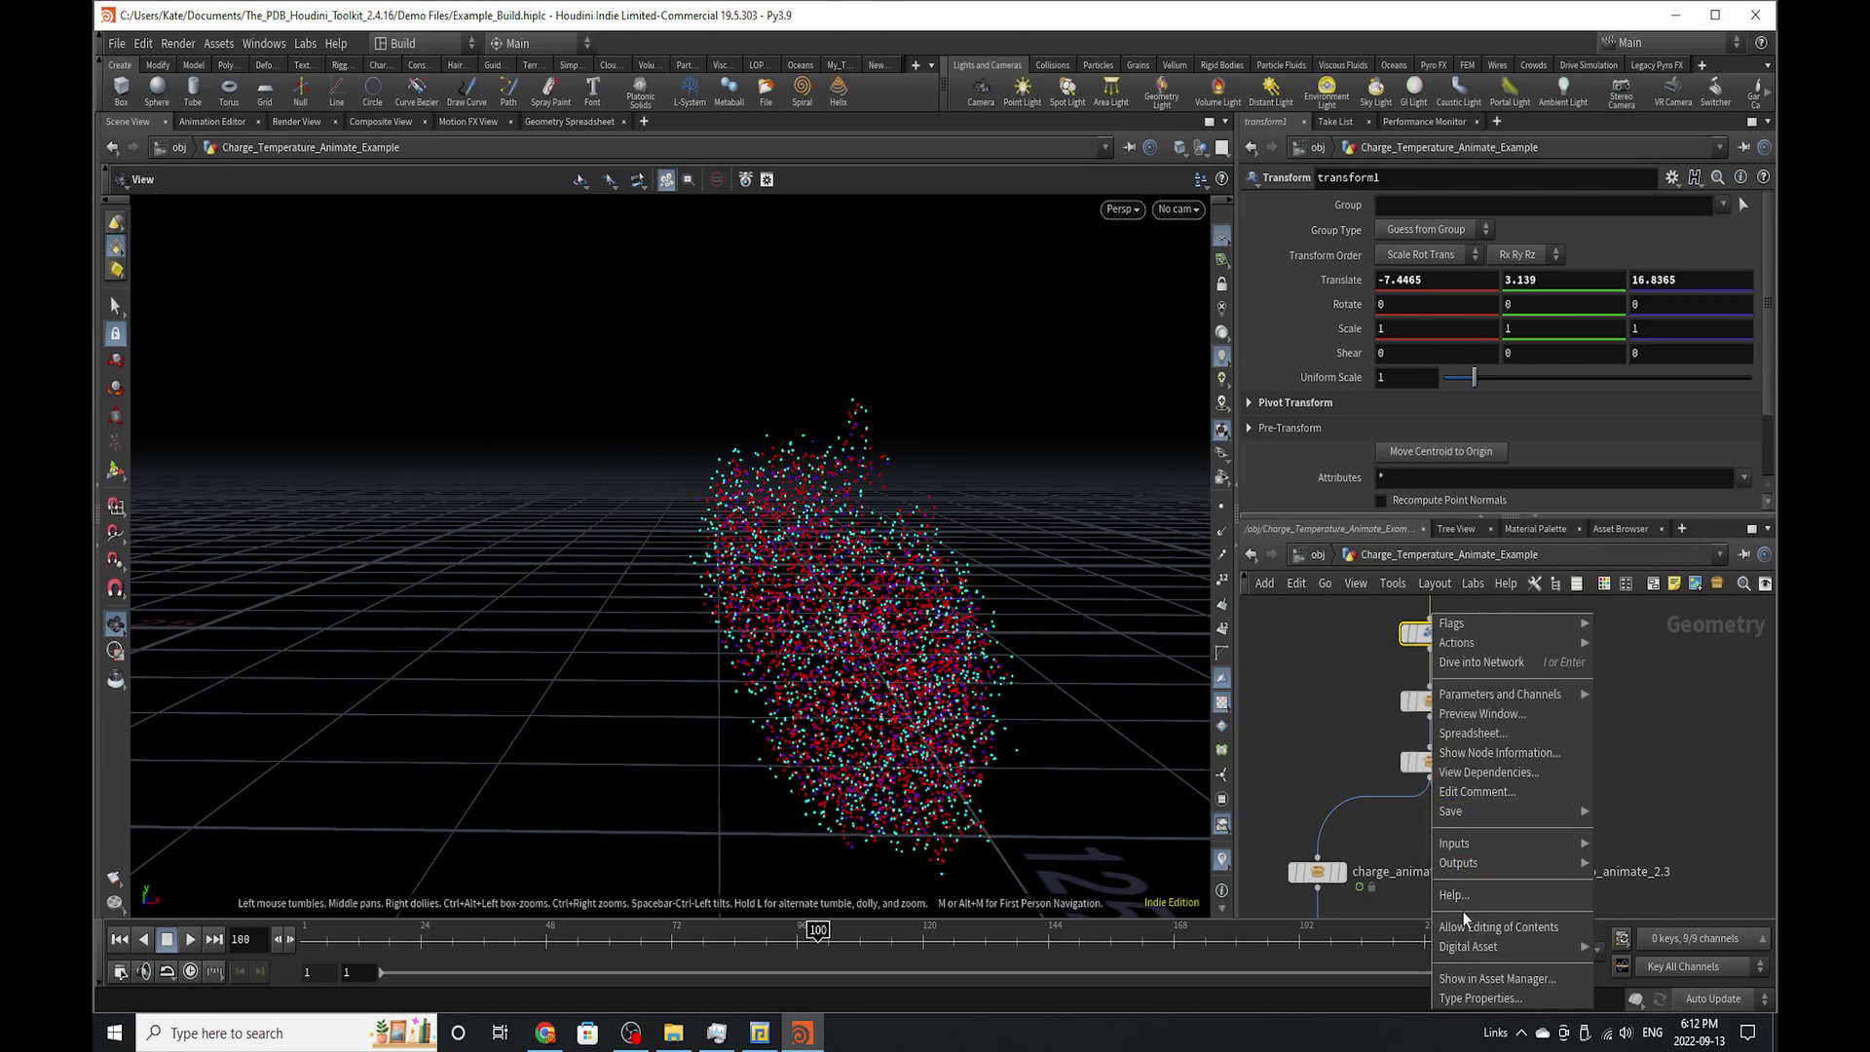
click(1485, 896)
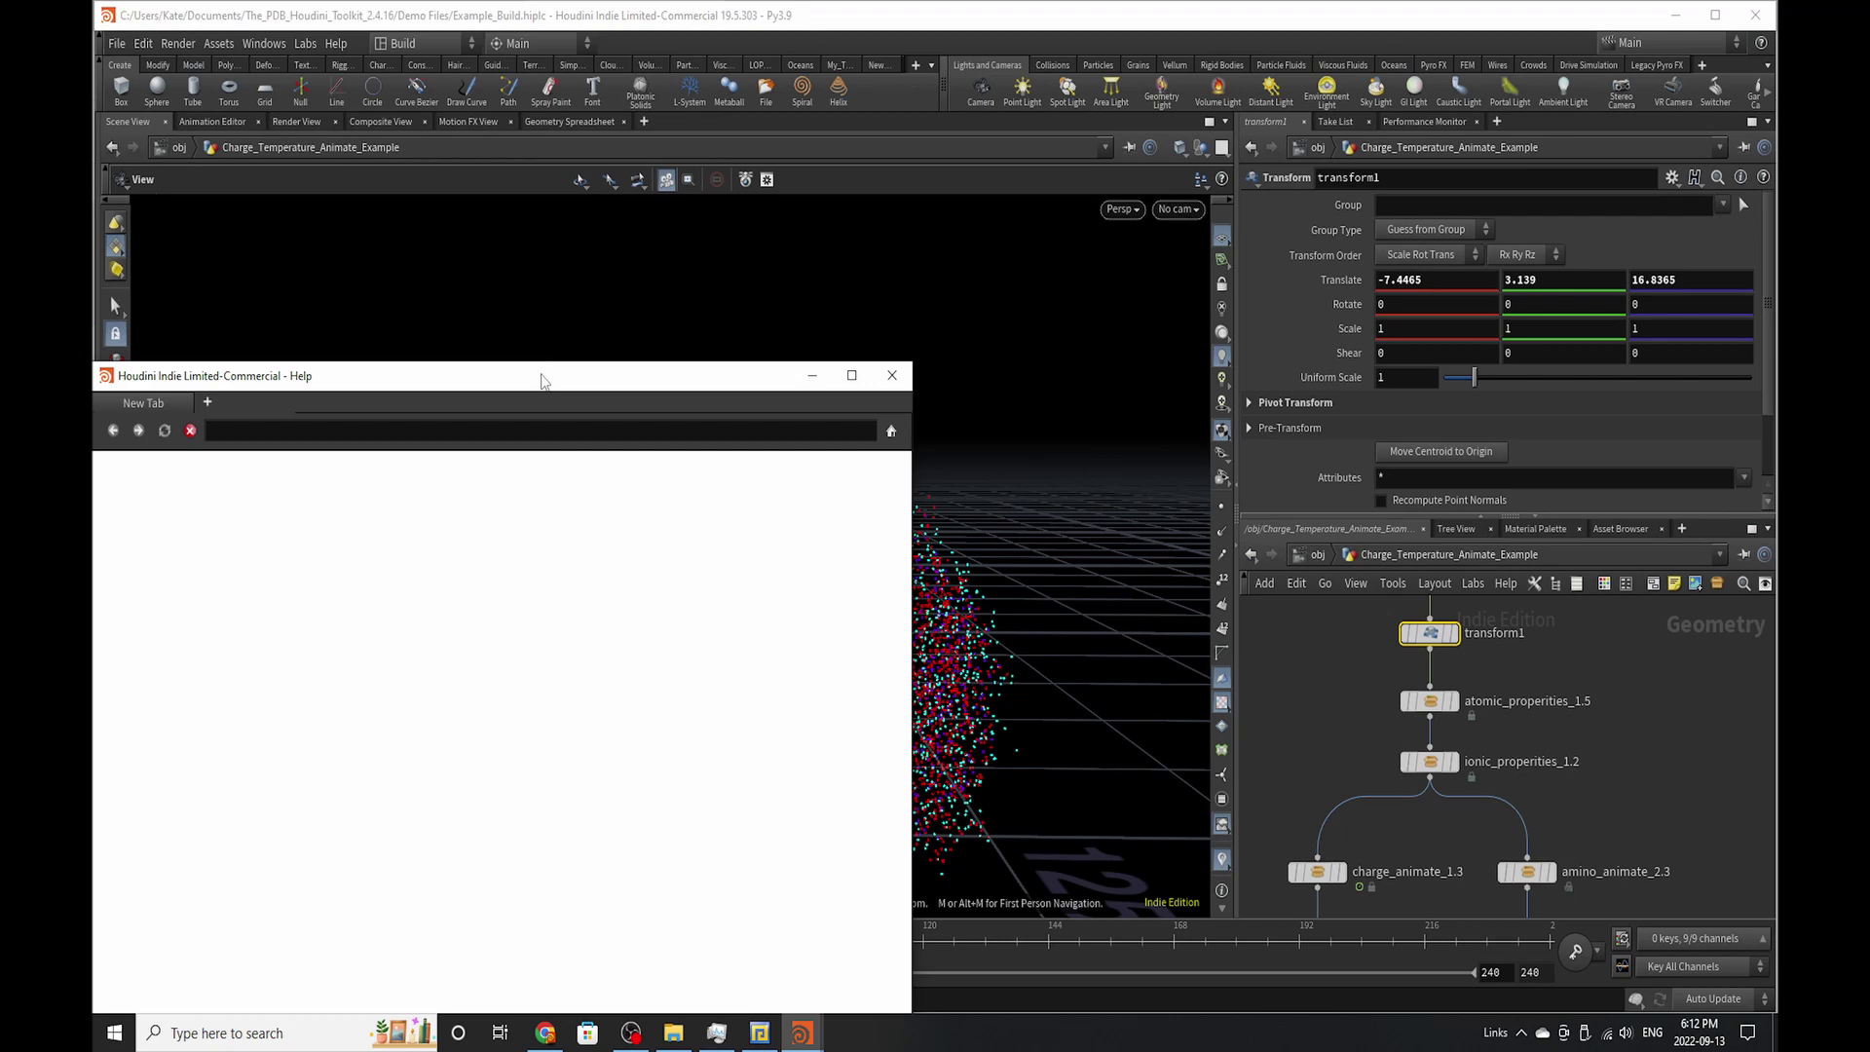
drag(542, 380, 716, 236)
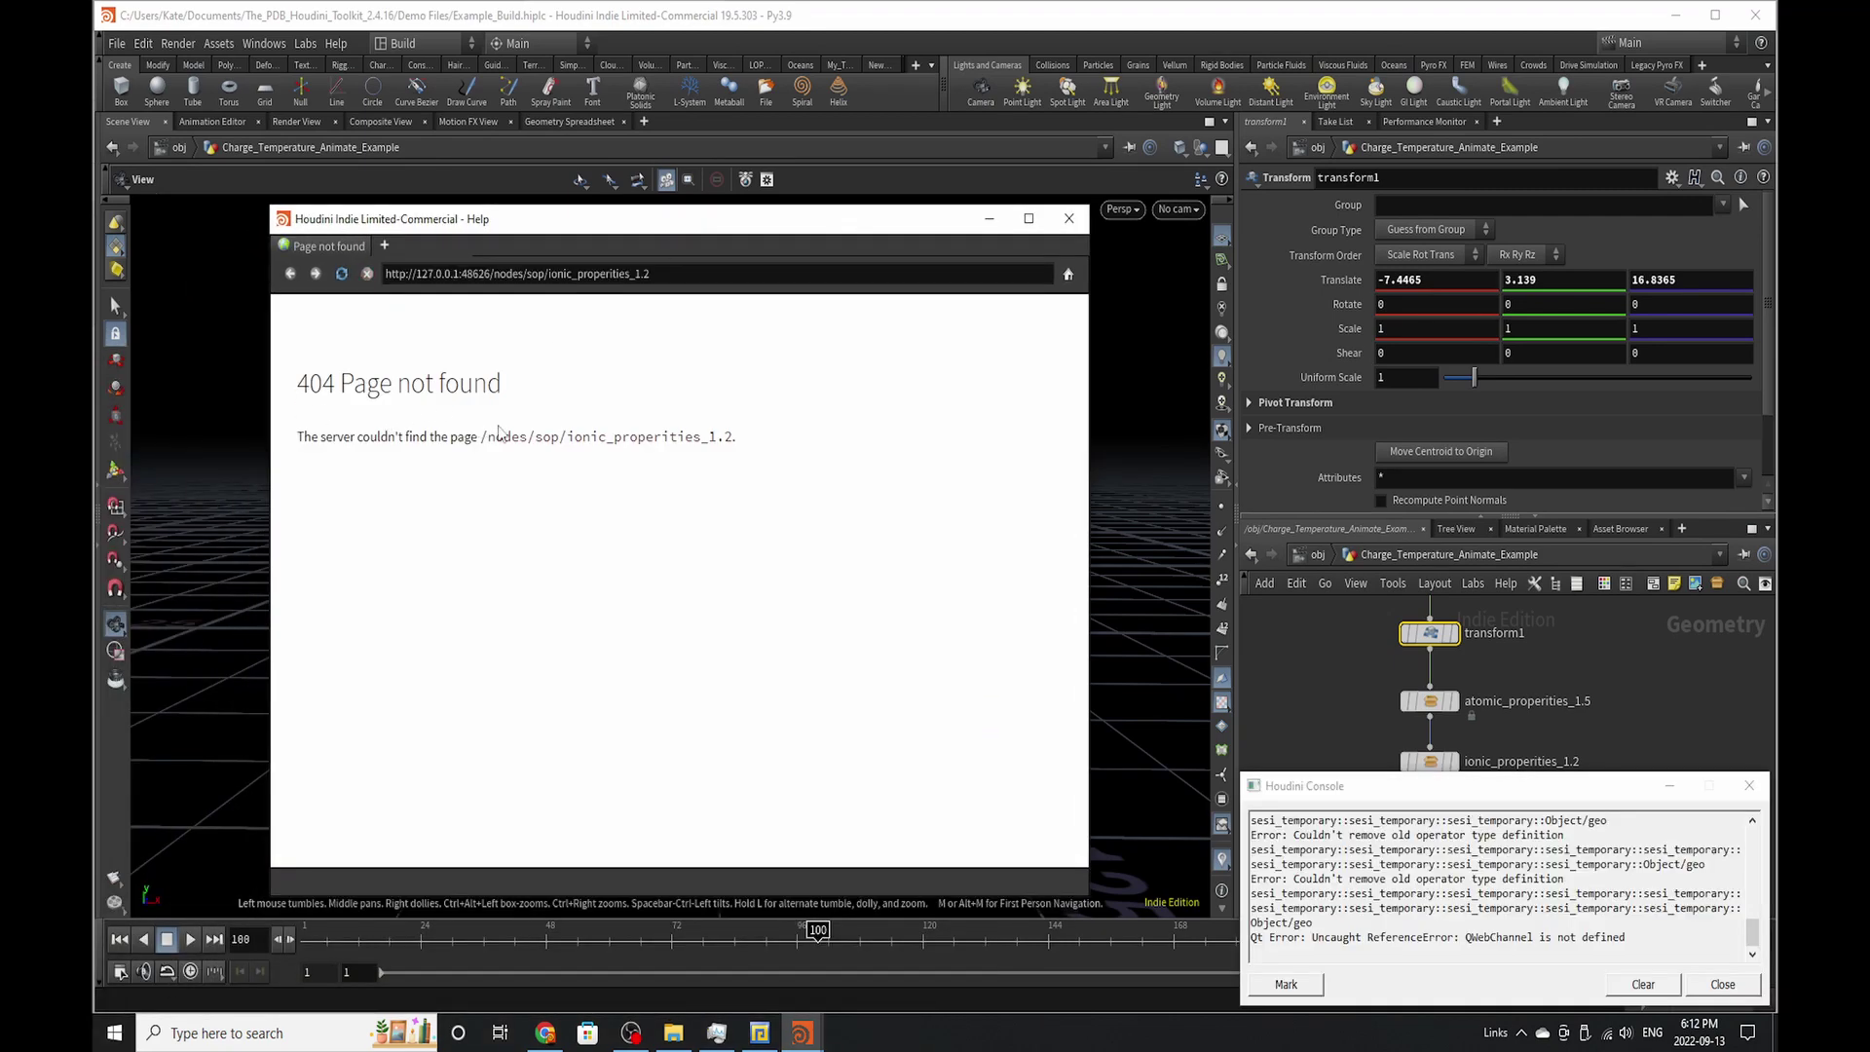
click(1749, 786)
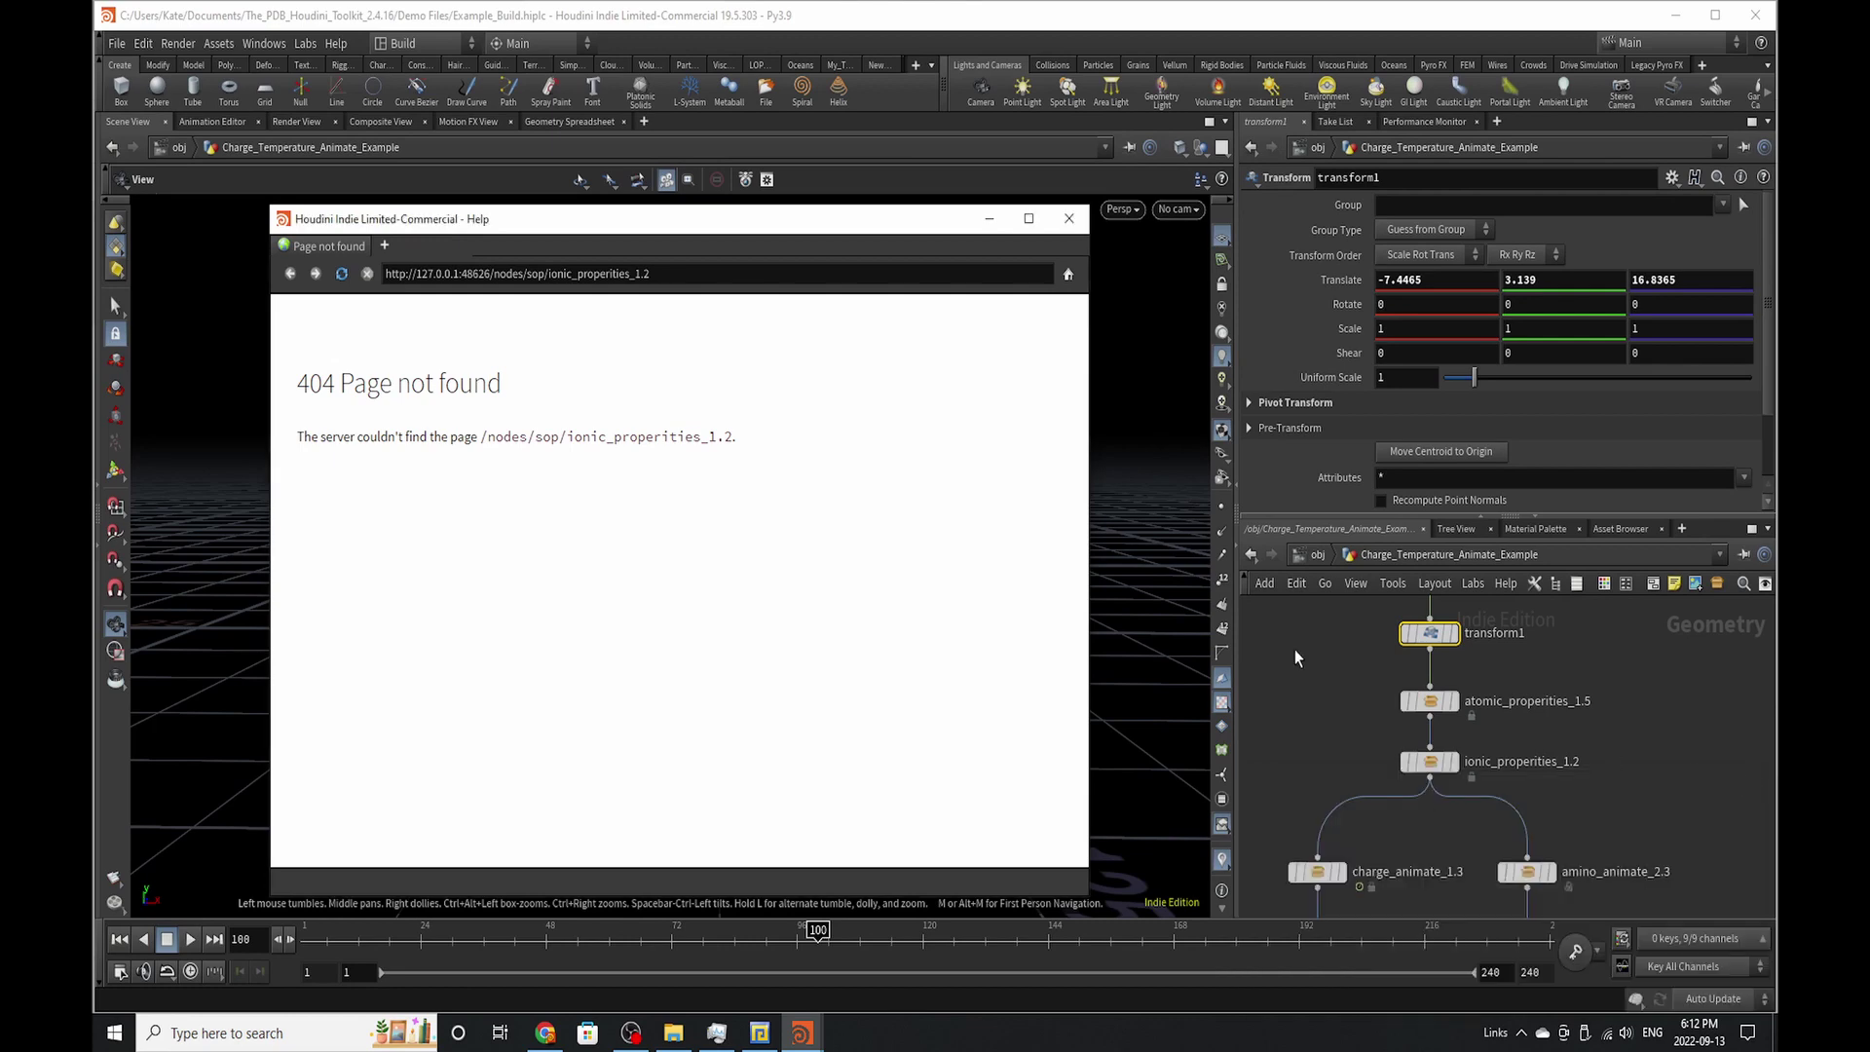
click(1068, 218)
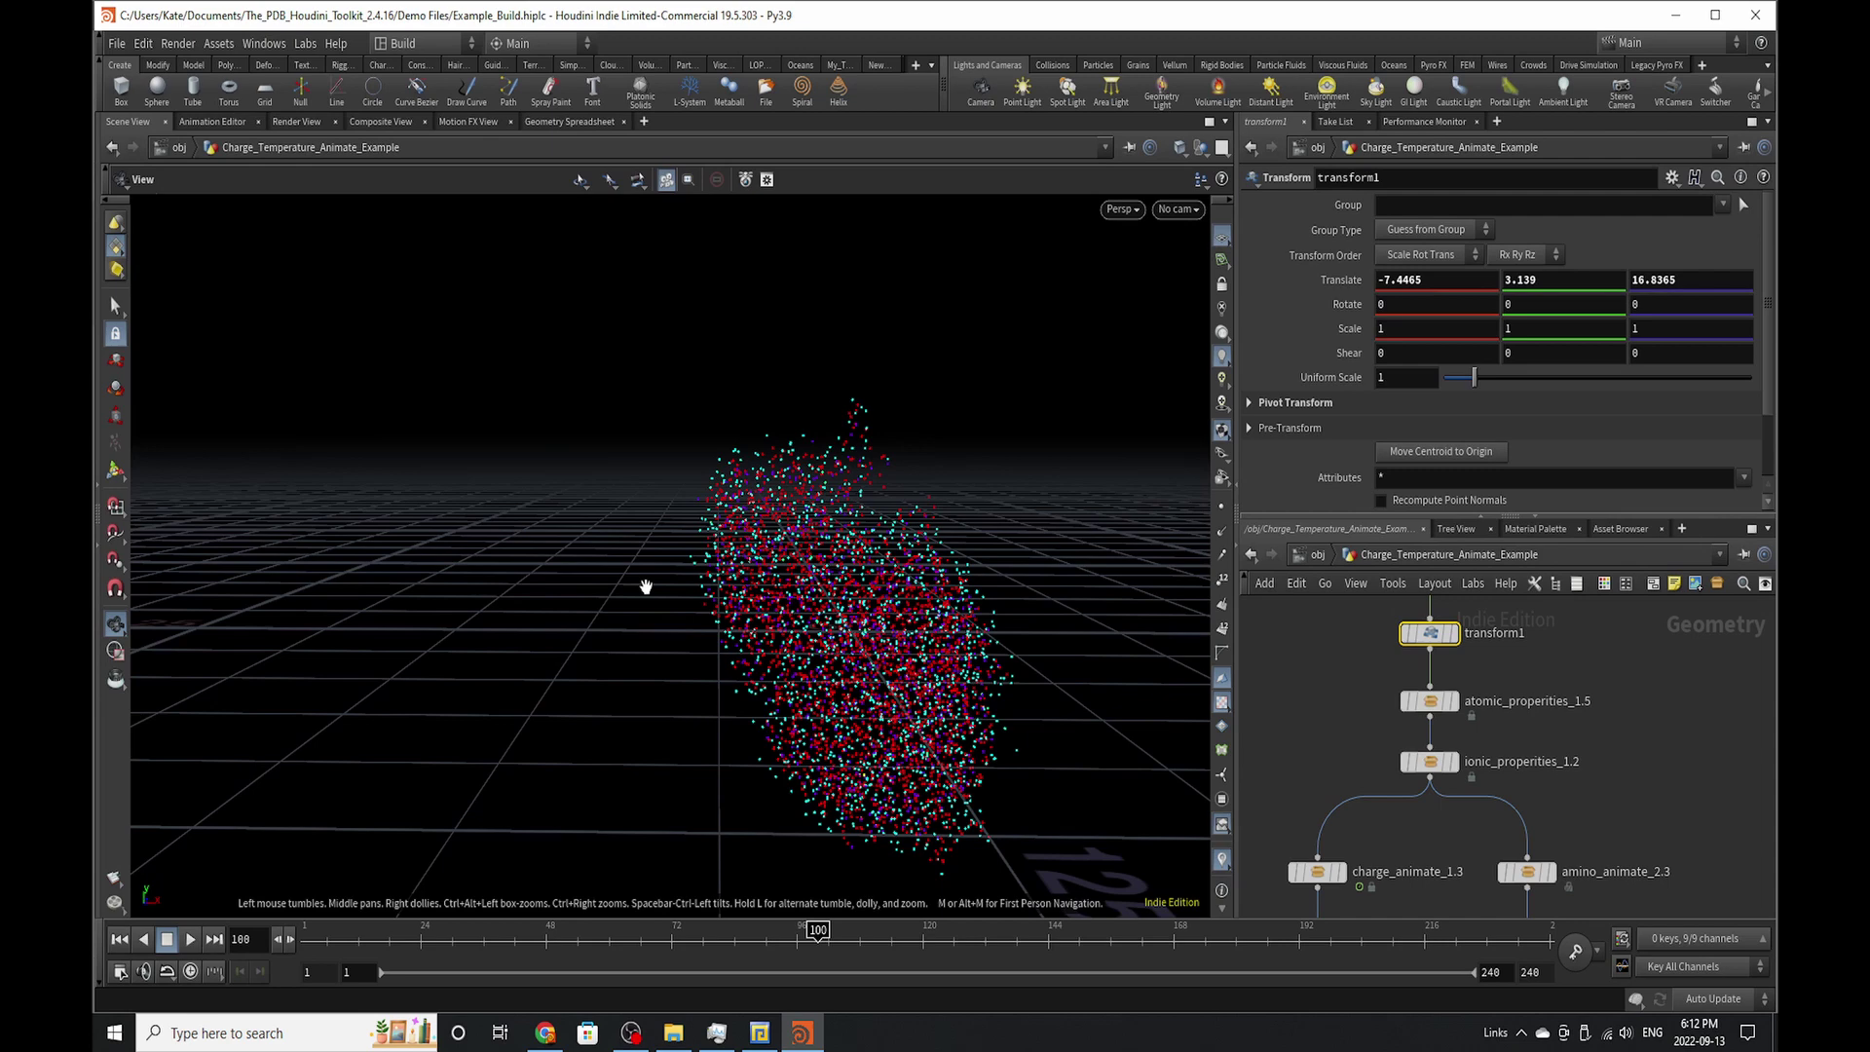
- Display the transform1 node's output in the viewport and look over the imported protein points
scroll(1494, 796, down, 3)
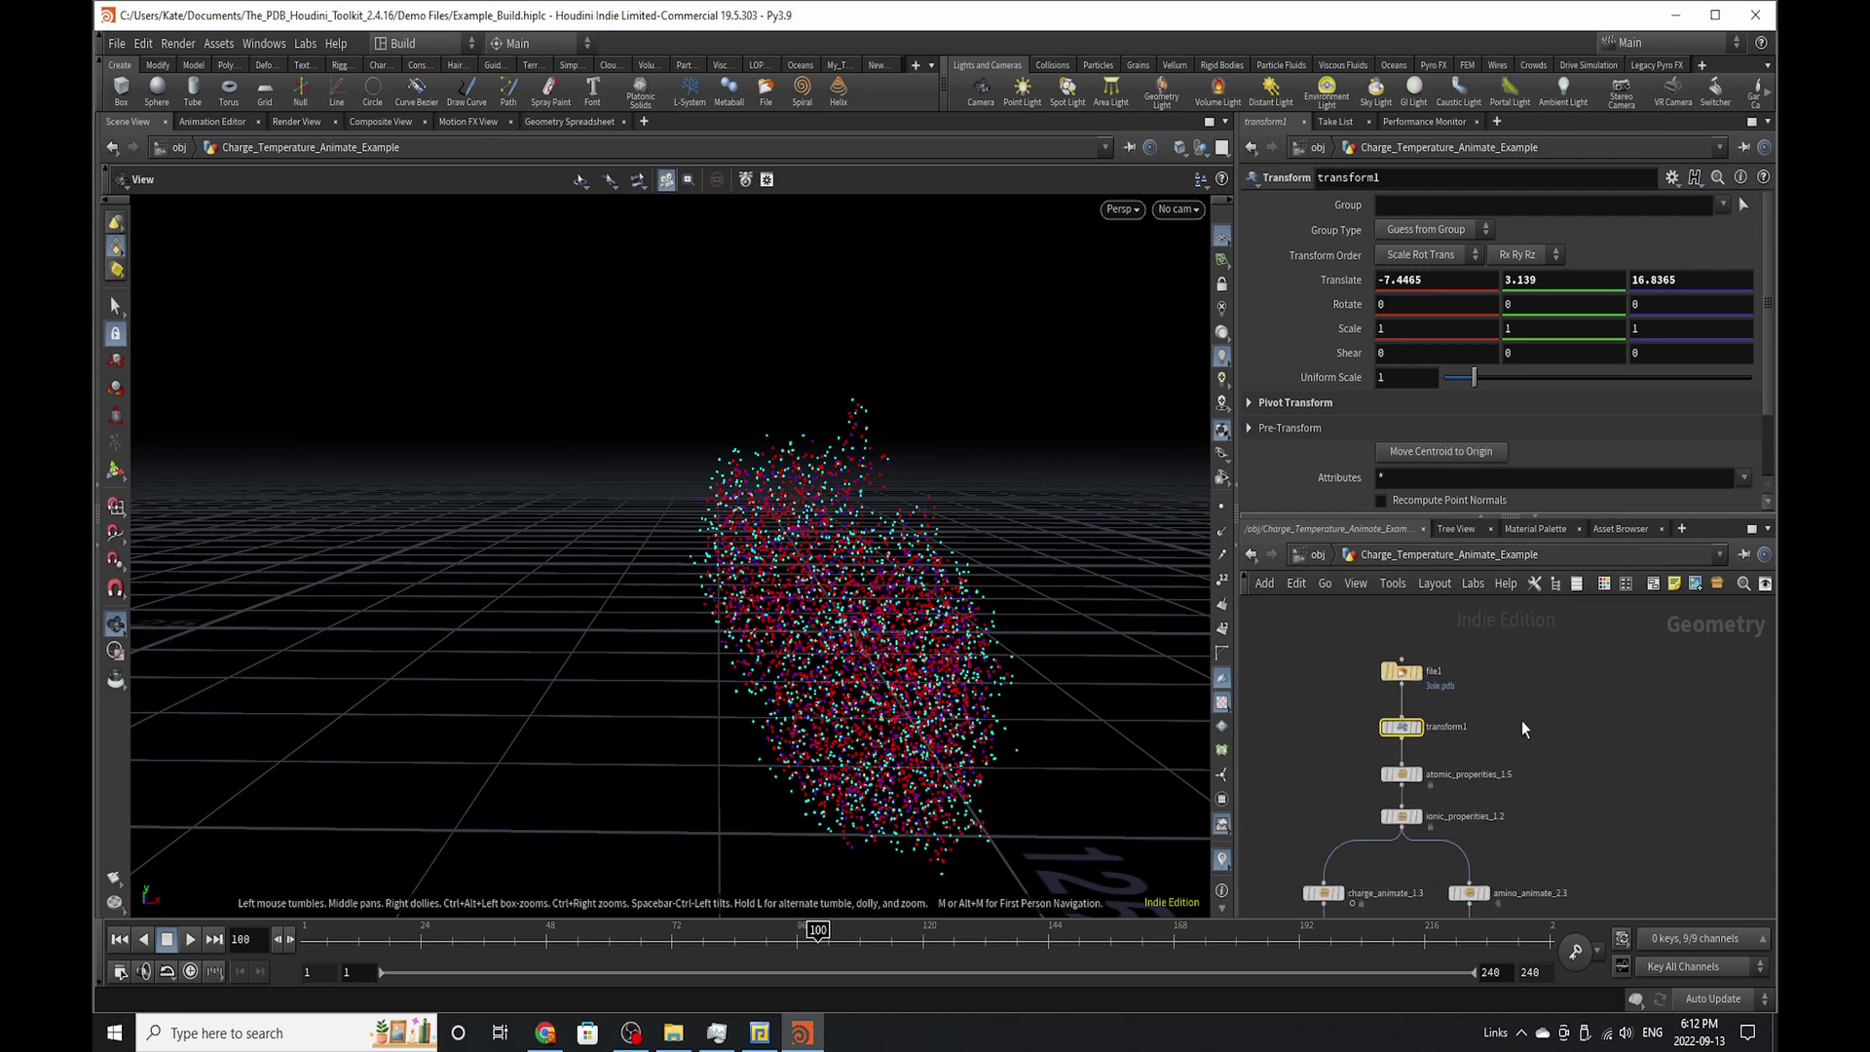
click(1418, 727)
drag(871, 655, 955, 643)
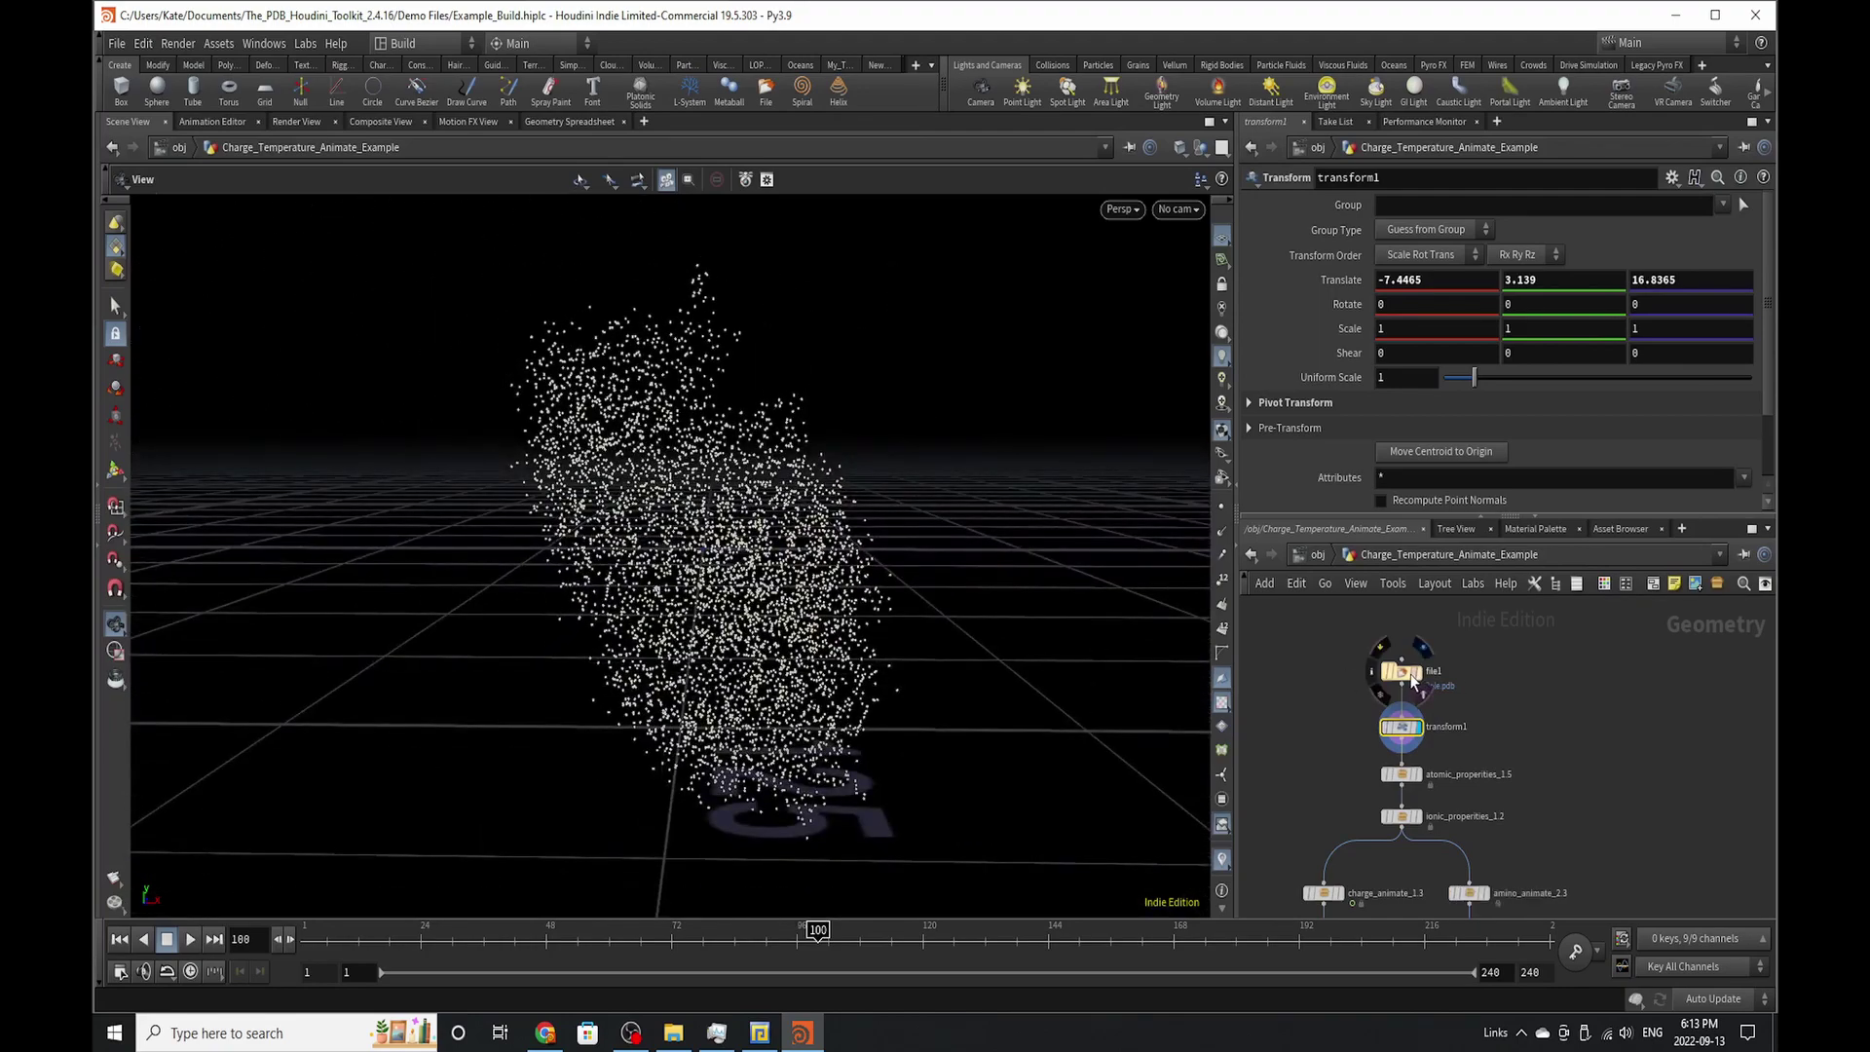
click(1416, 702)
click(1415, 691)
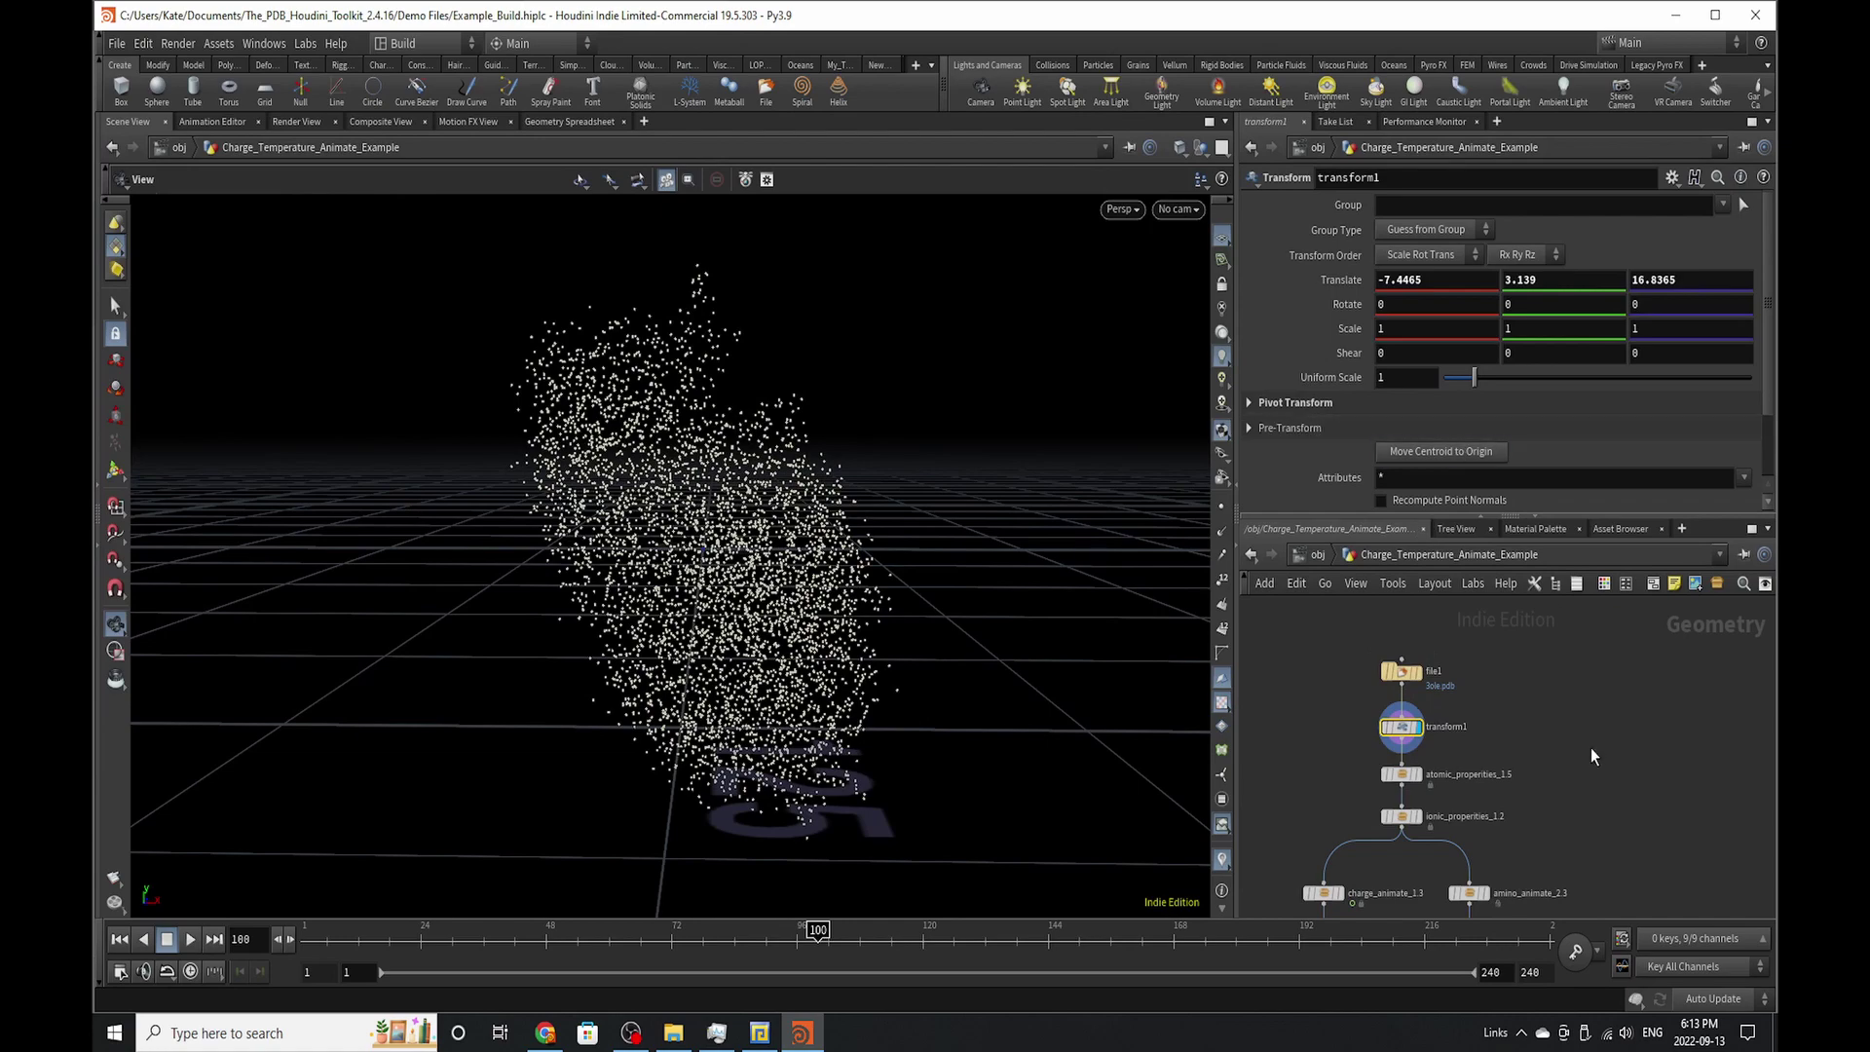
- Display and select the atomic_properities_1.5 node, and turn on its Metal Group coloring
scroll(1391, 839, up, 3)
scroll(1424, 769, down, 2)
scroll(1447, 709, up, 2)
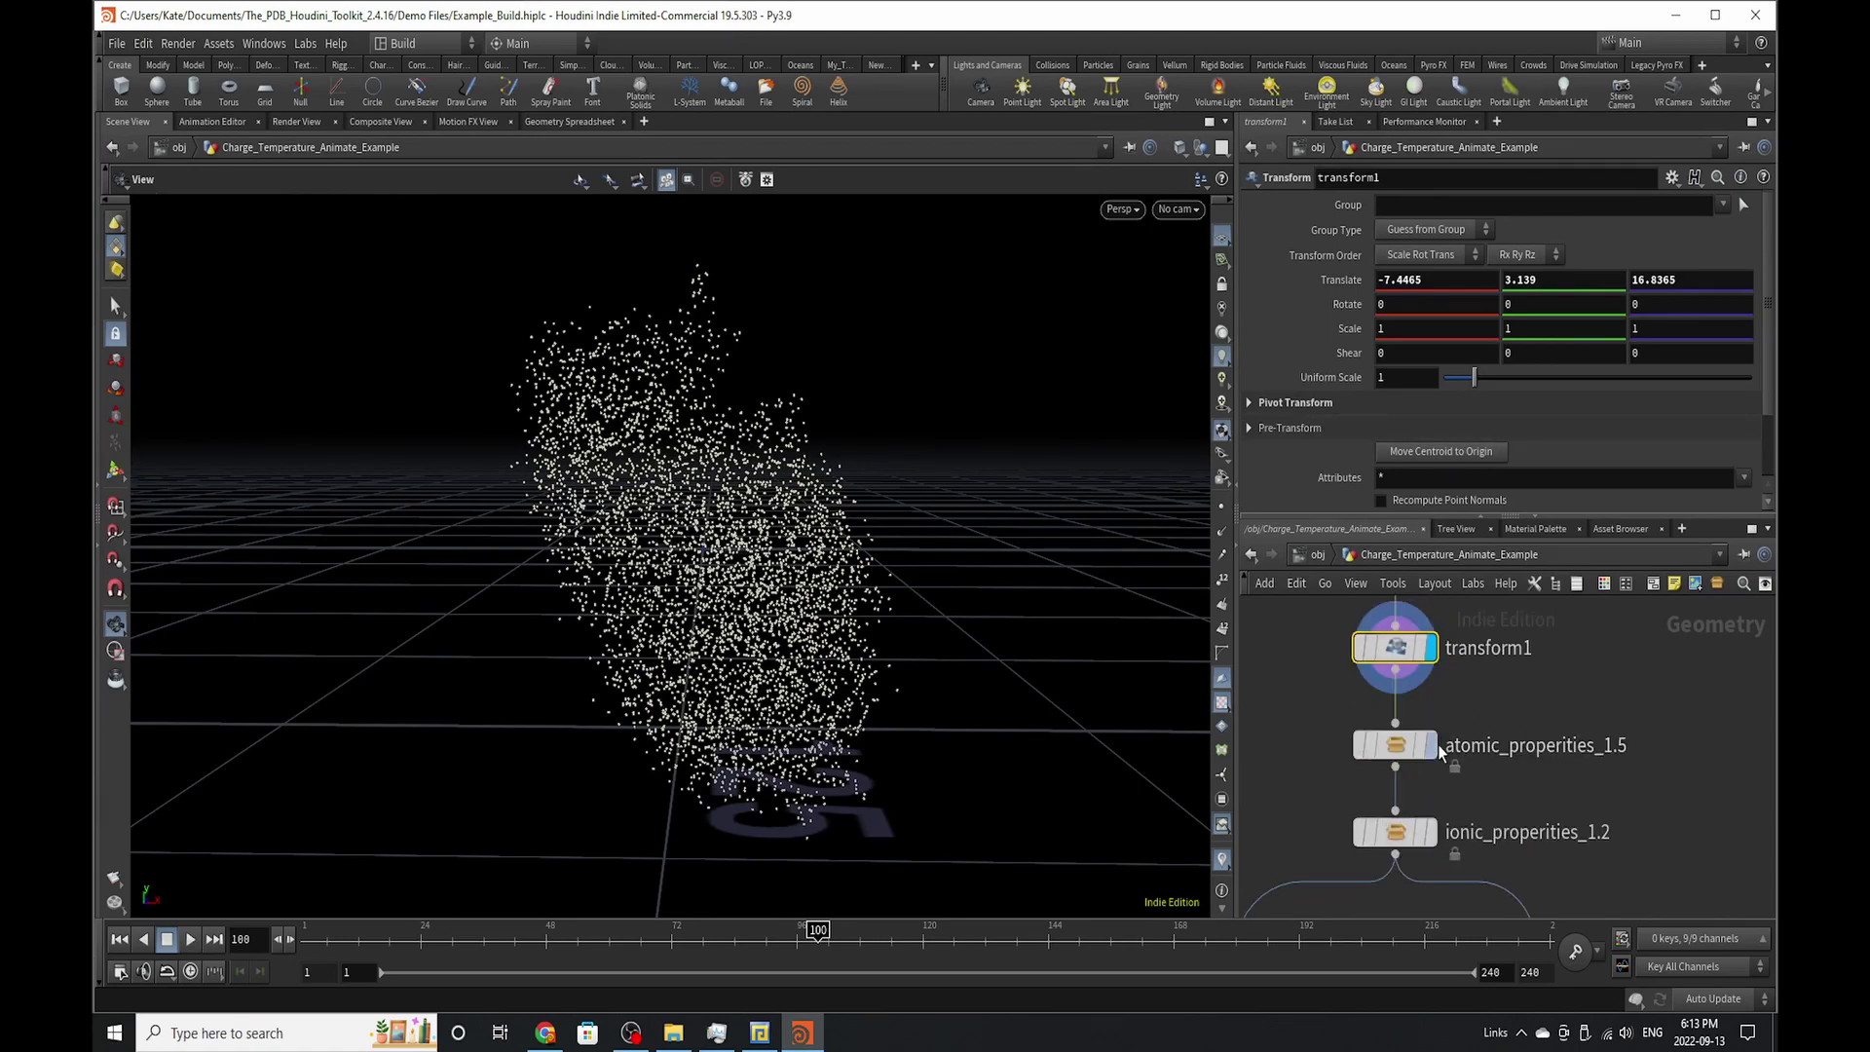
click(1403, 745)
drag(750, 585, 643, 633)
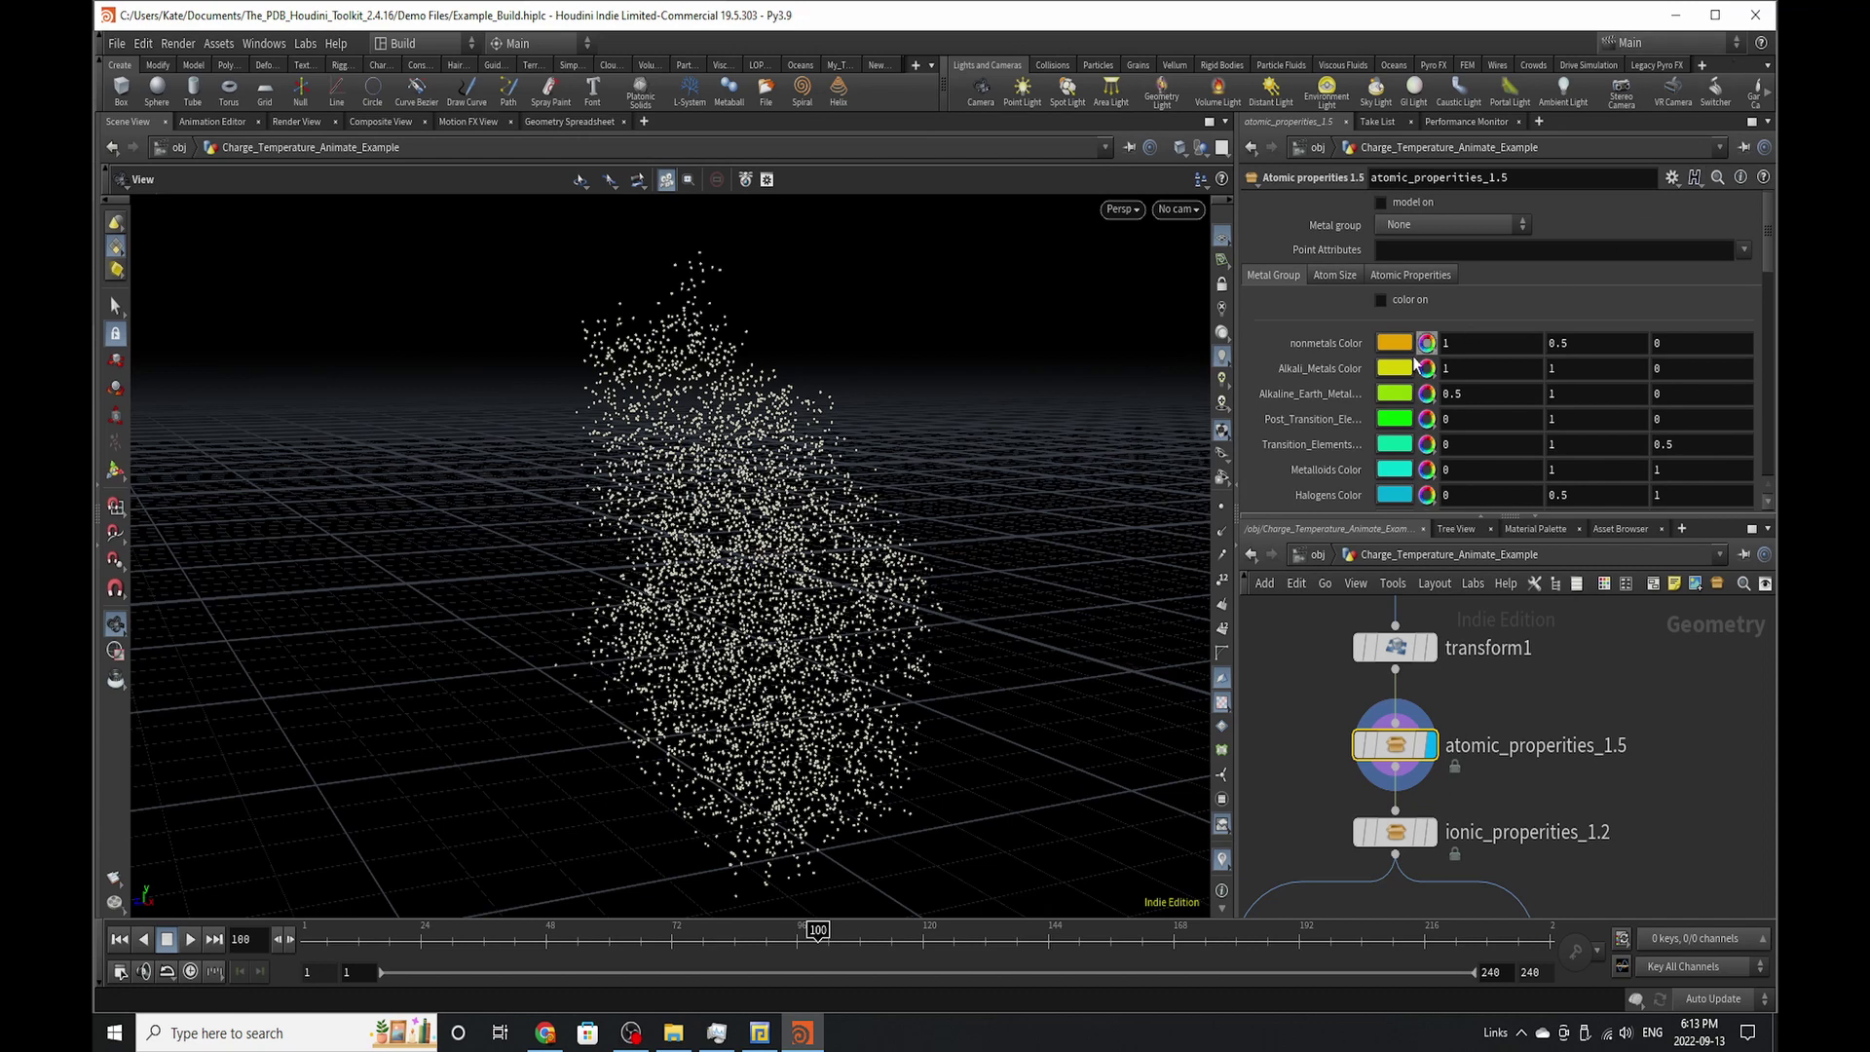
click(1381, 301)
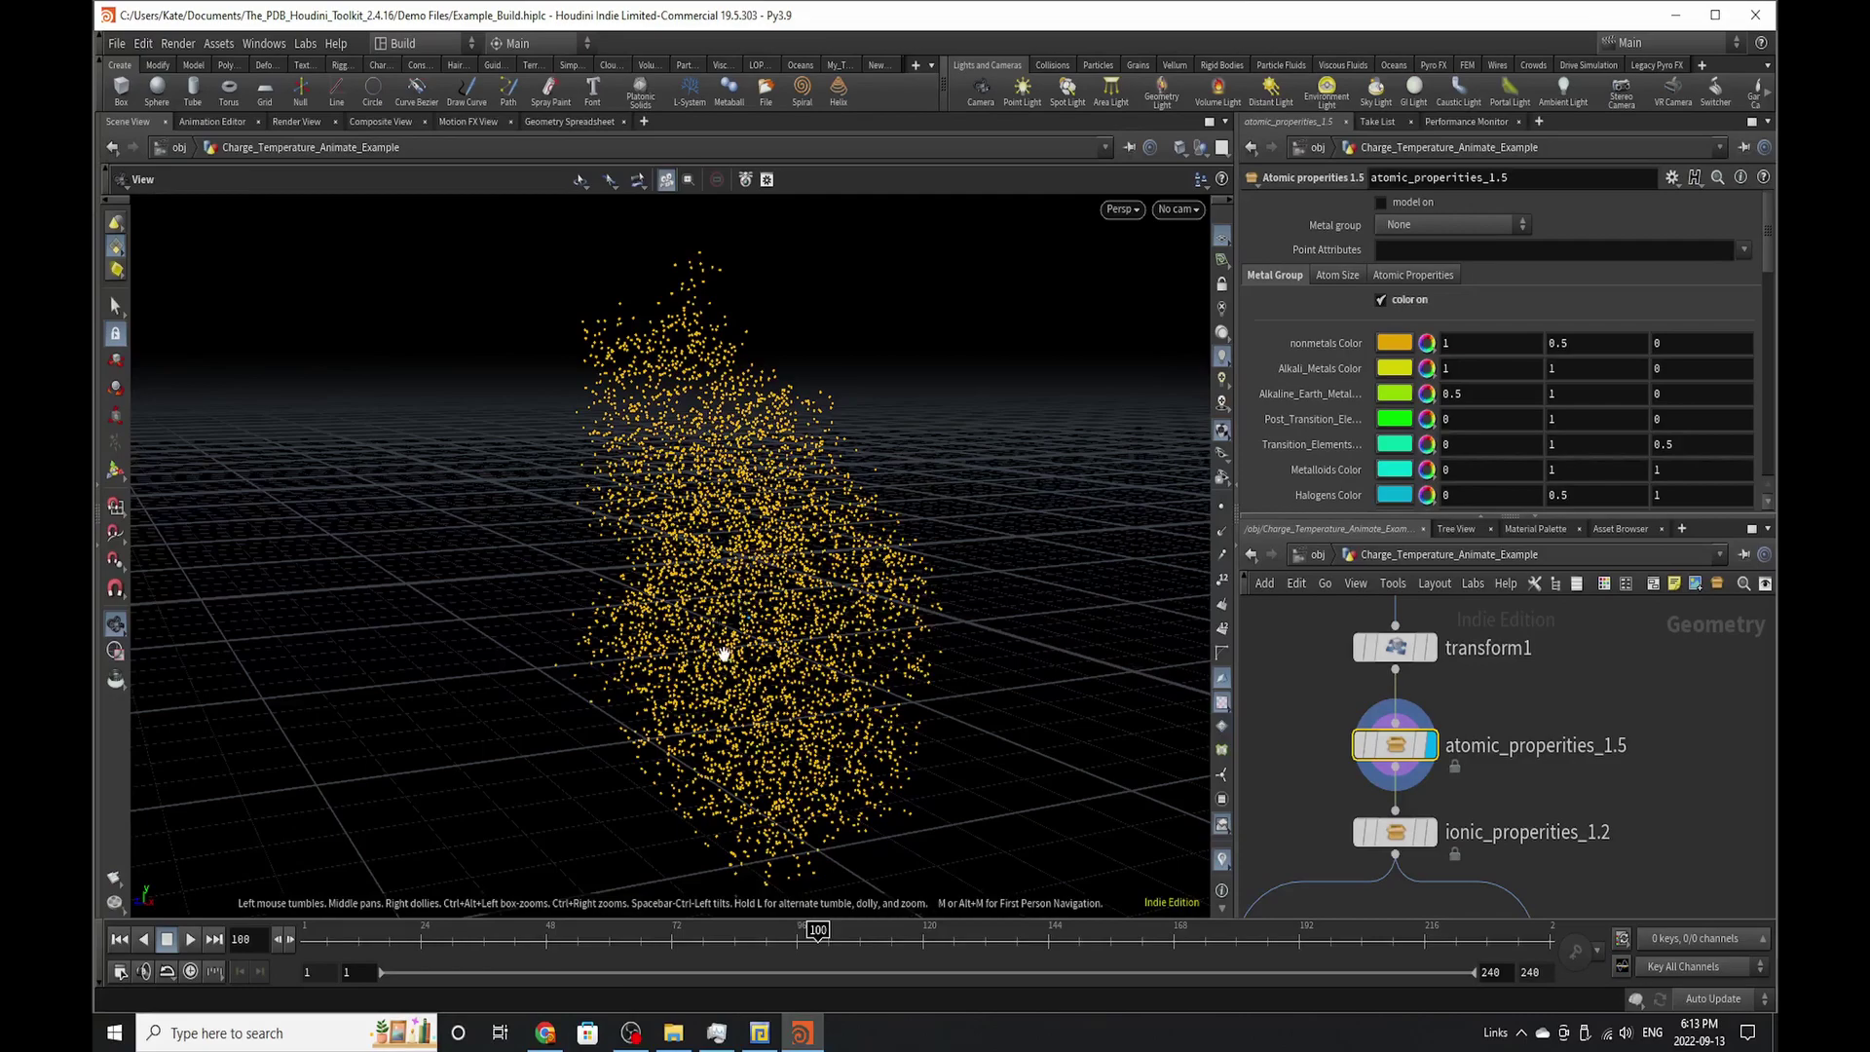
- Increase the particle point size in the viewport's geometry display options
drag(731, 656, 1094, 301)
key(d)
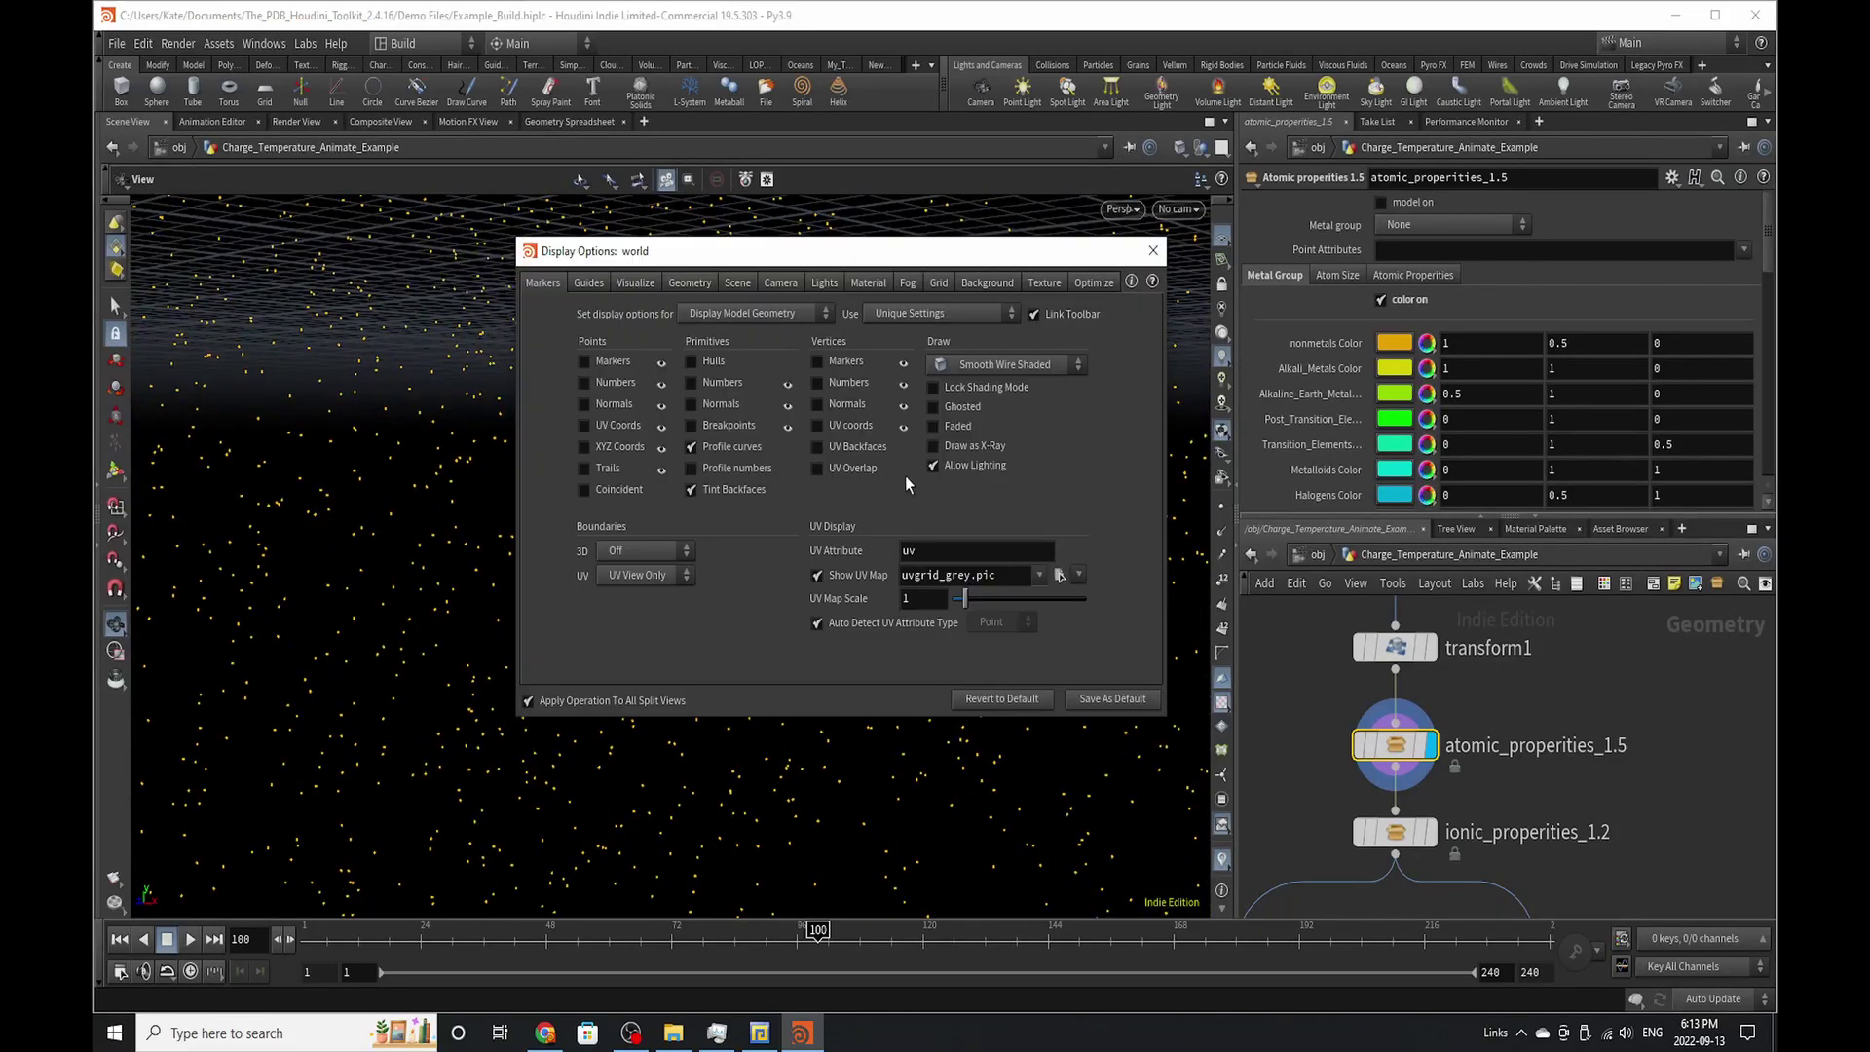
click(678, 283)
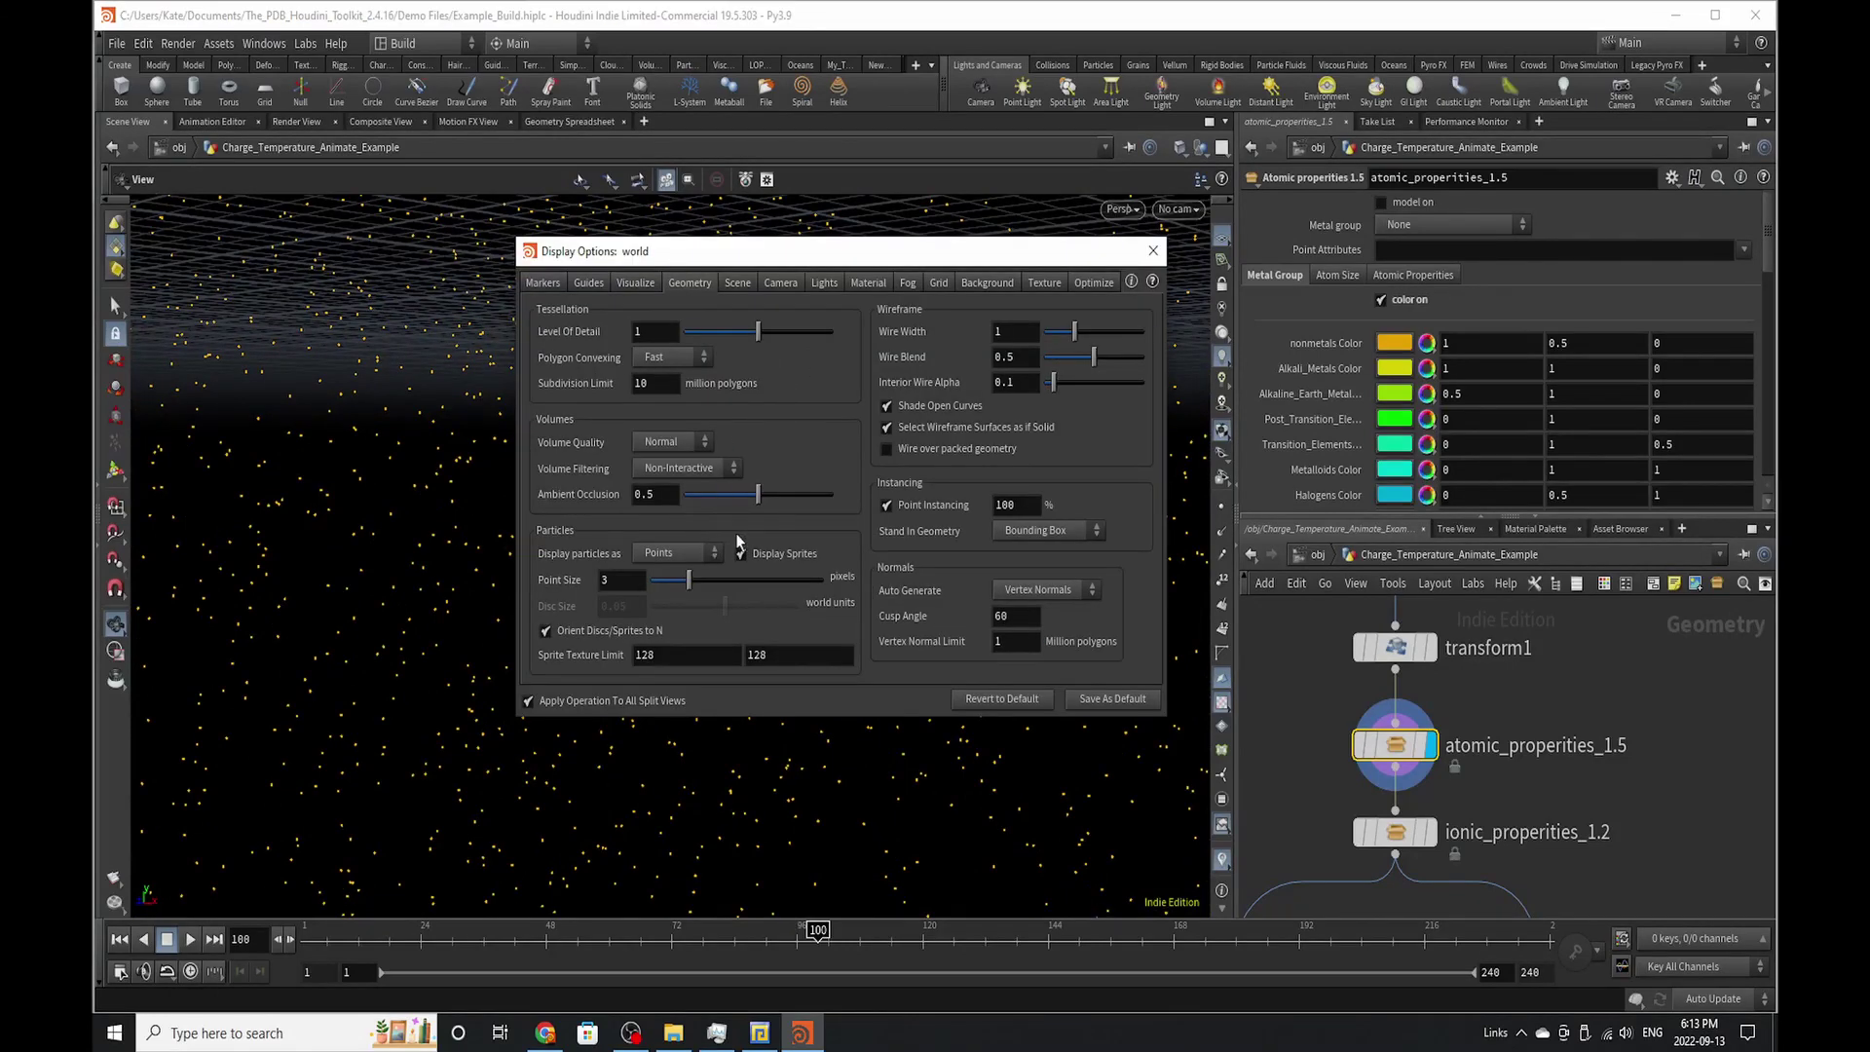
click(1153, 250)
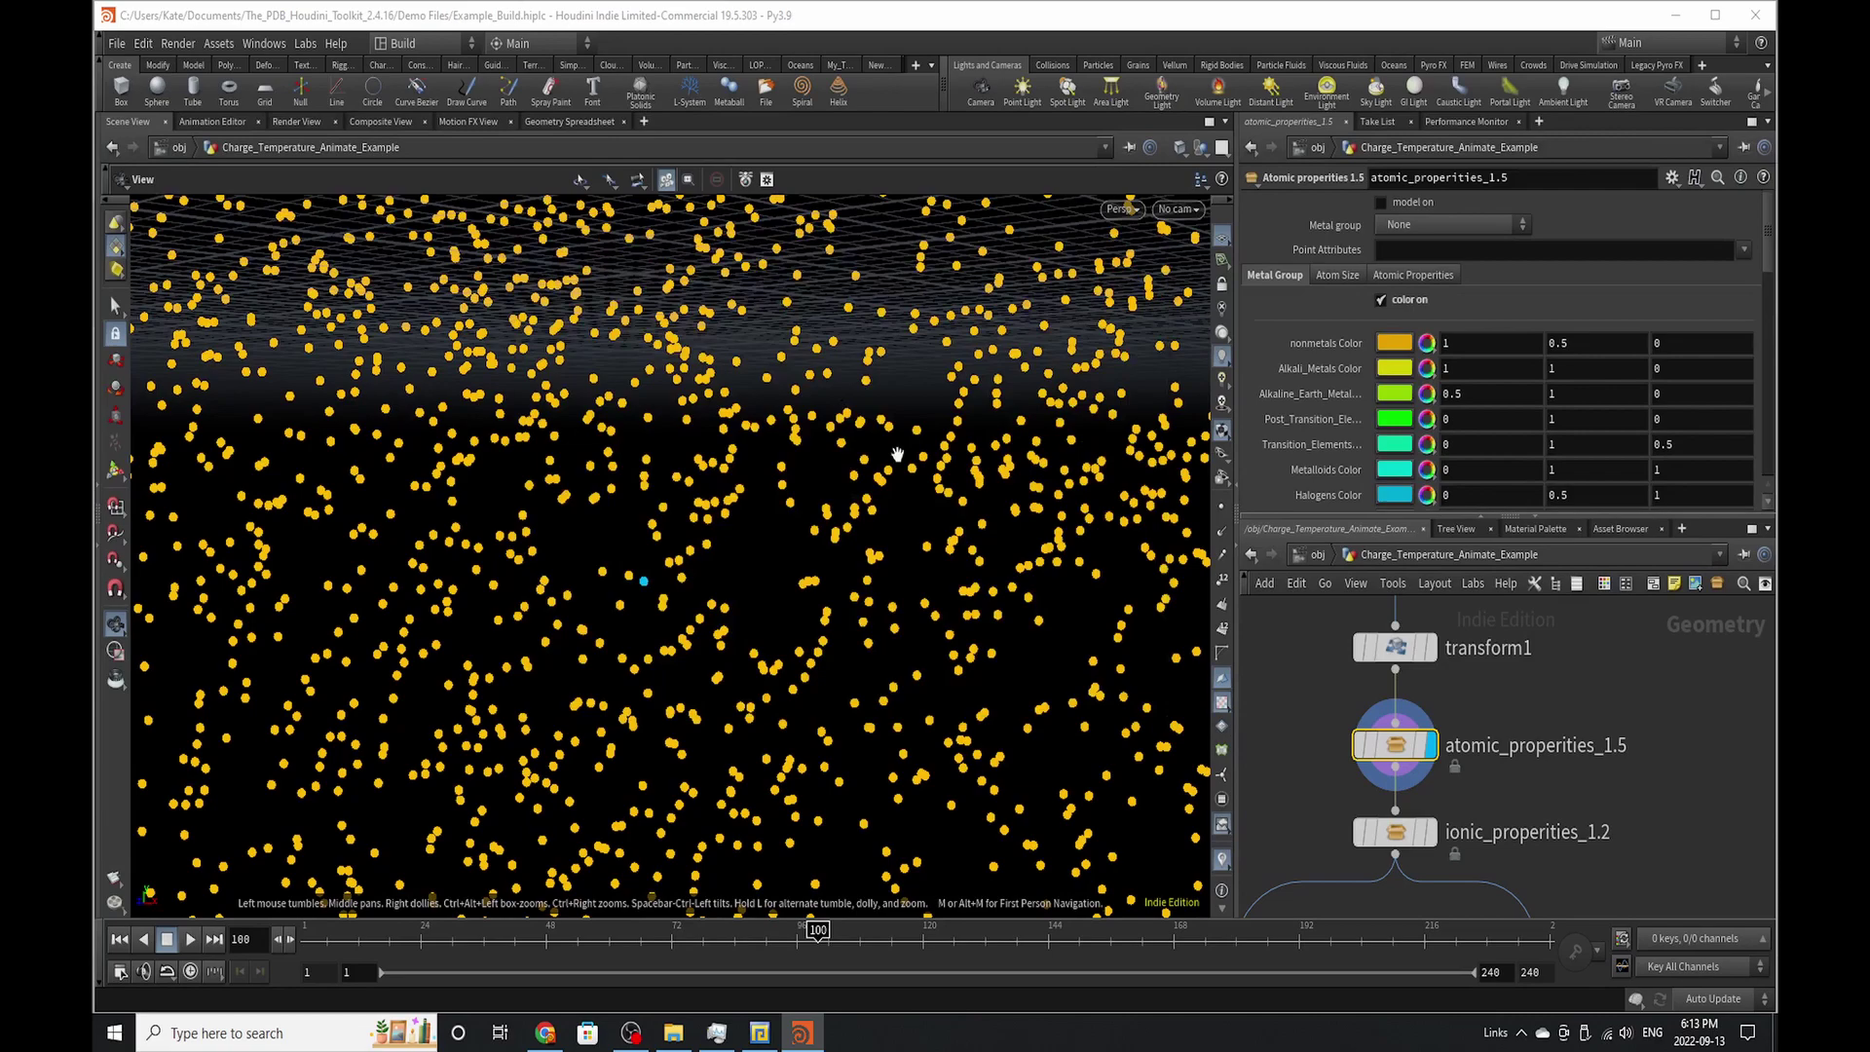
scroll(897, 454, down, 10)
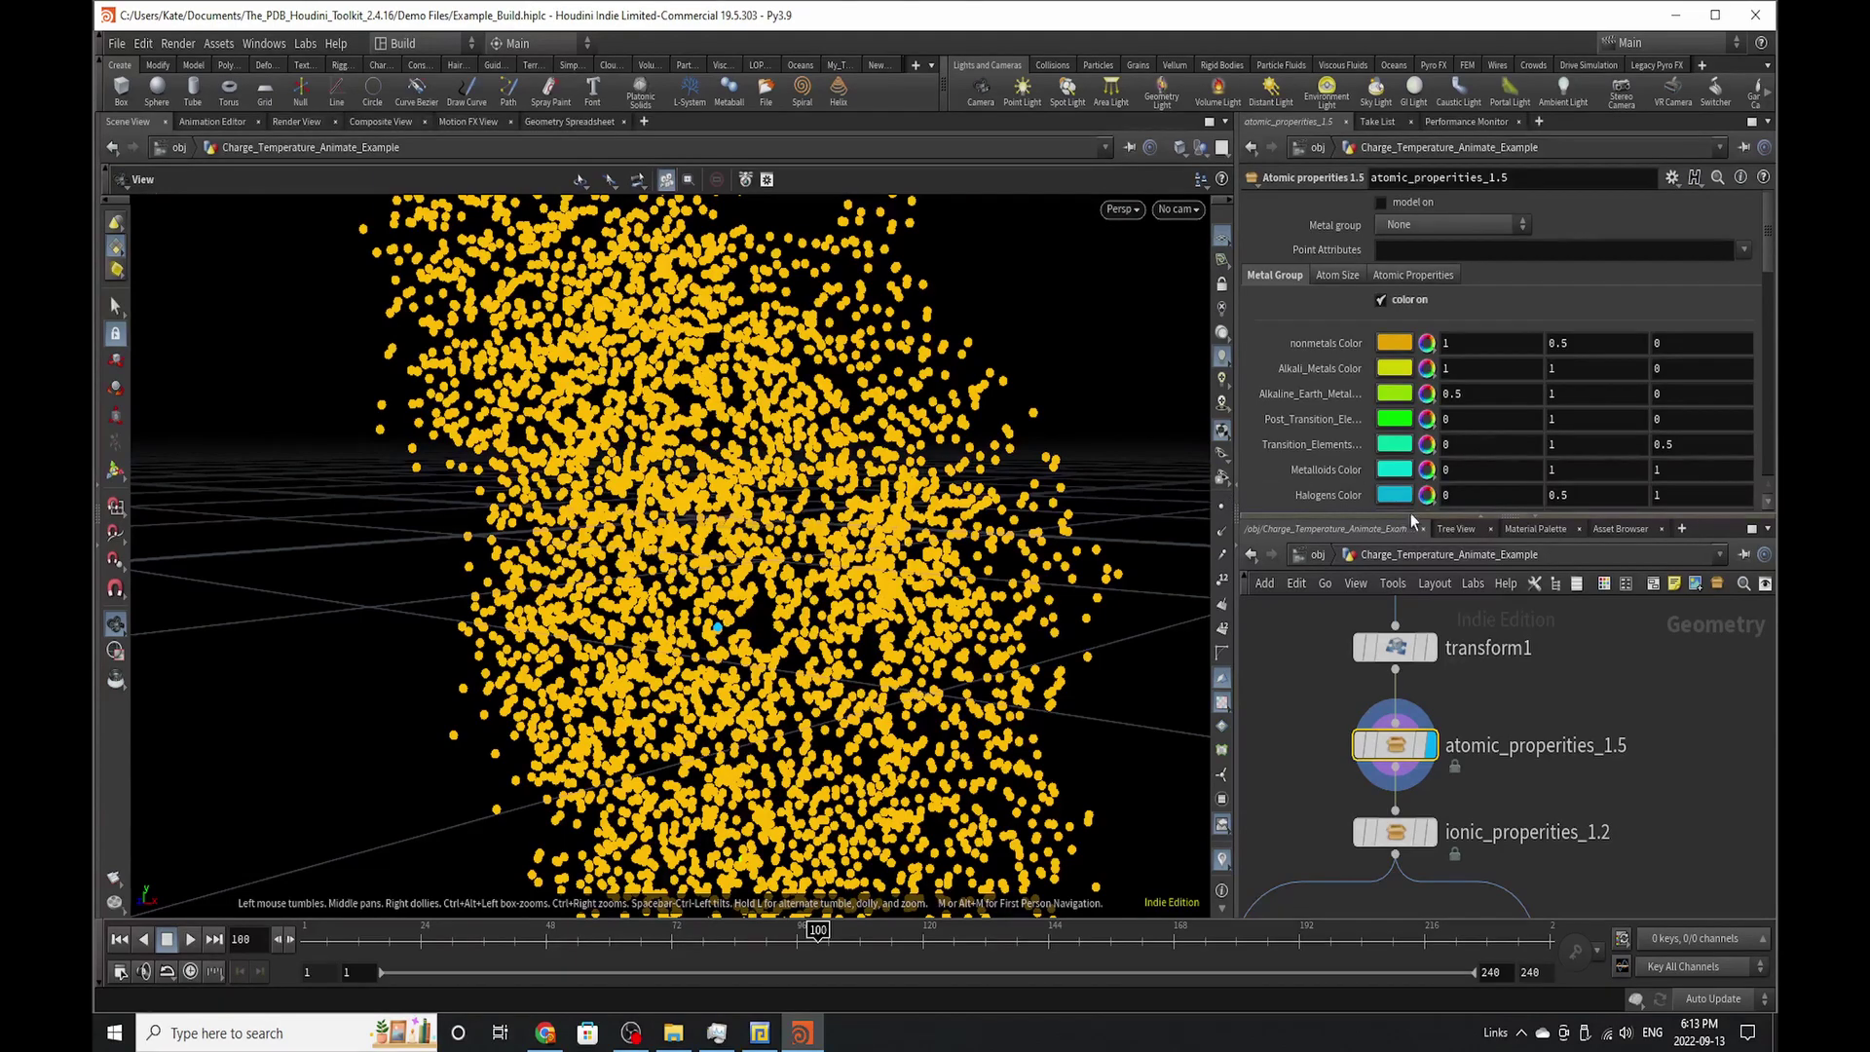
- Isolate Alkaline_Earth_Metals and Nonmetals one after the other on atomic_properities_1.5, and return Metal group to None
right_drag(818, 555, 777, 639)
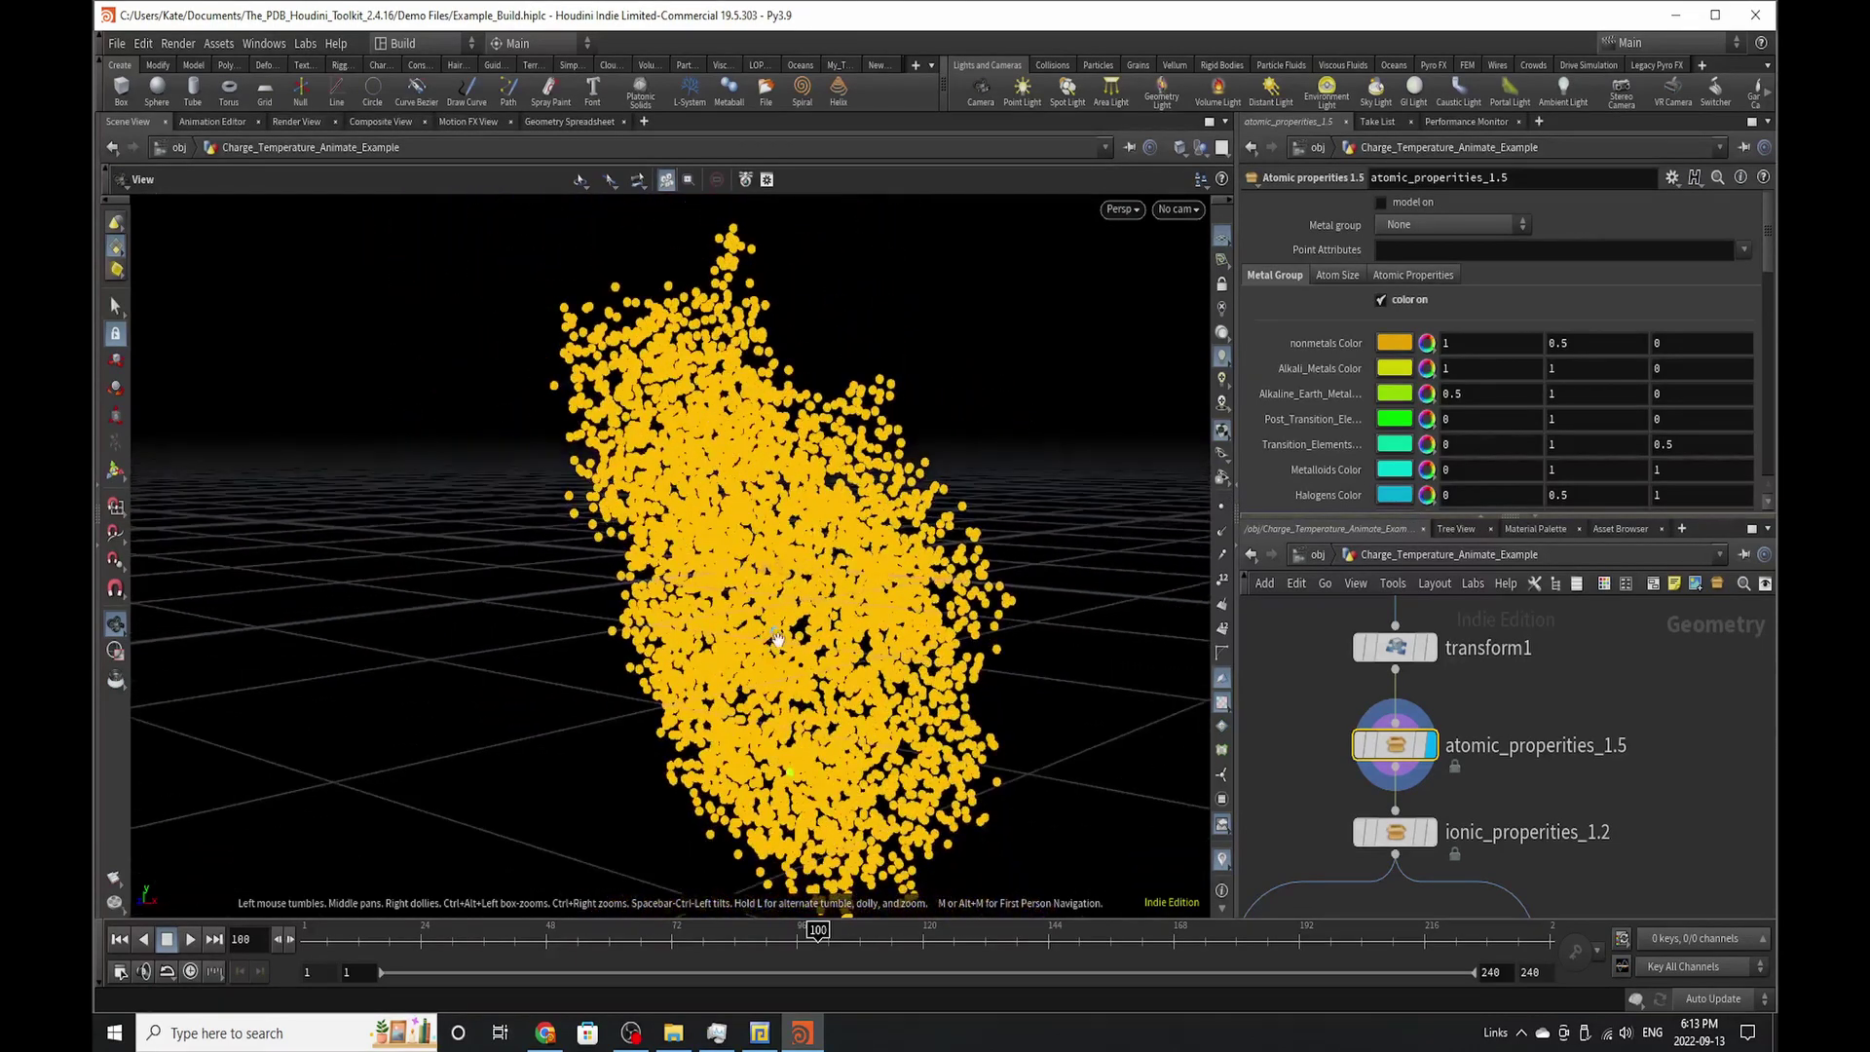
drag(777, 638, 947, 612)
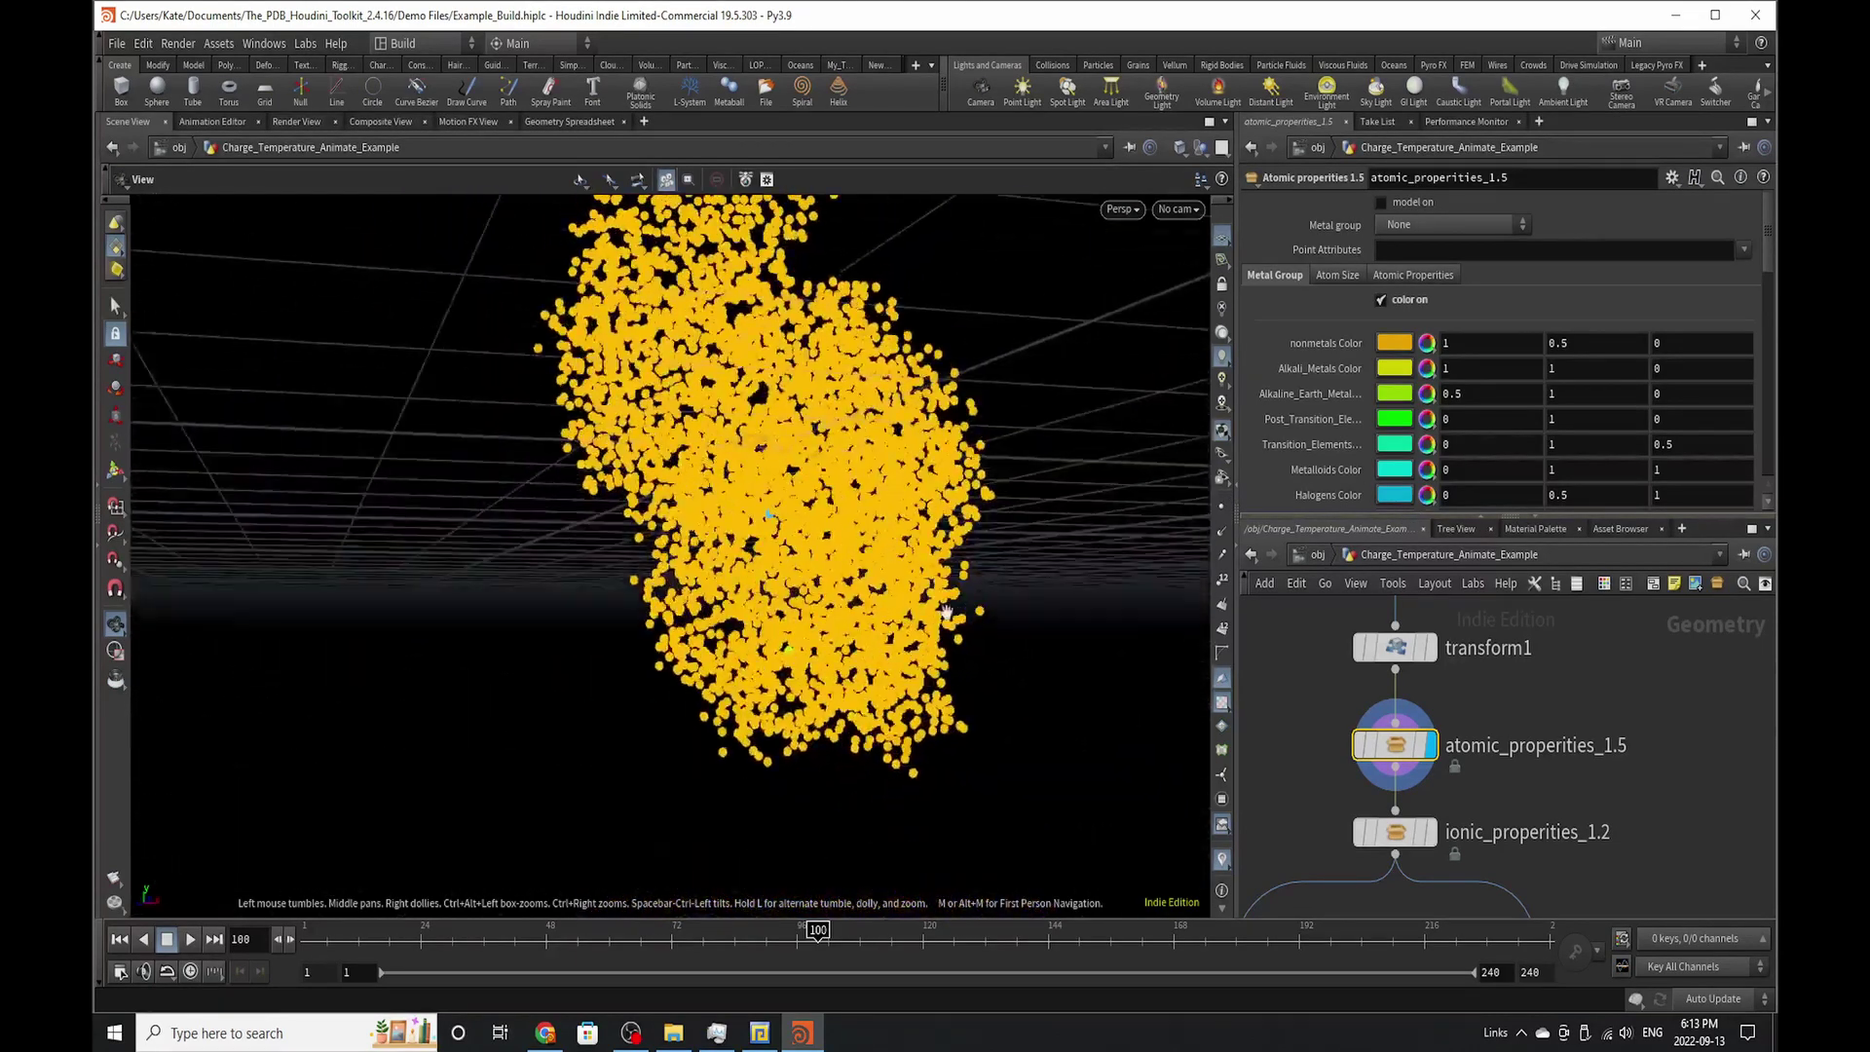
right_drag(772, 684, 866, 532)
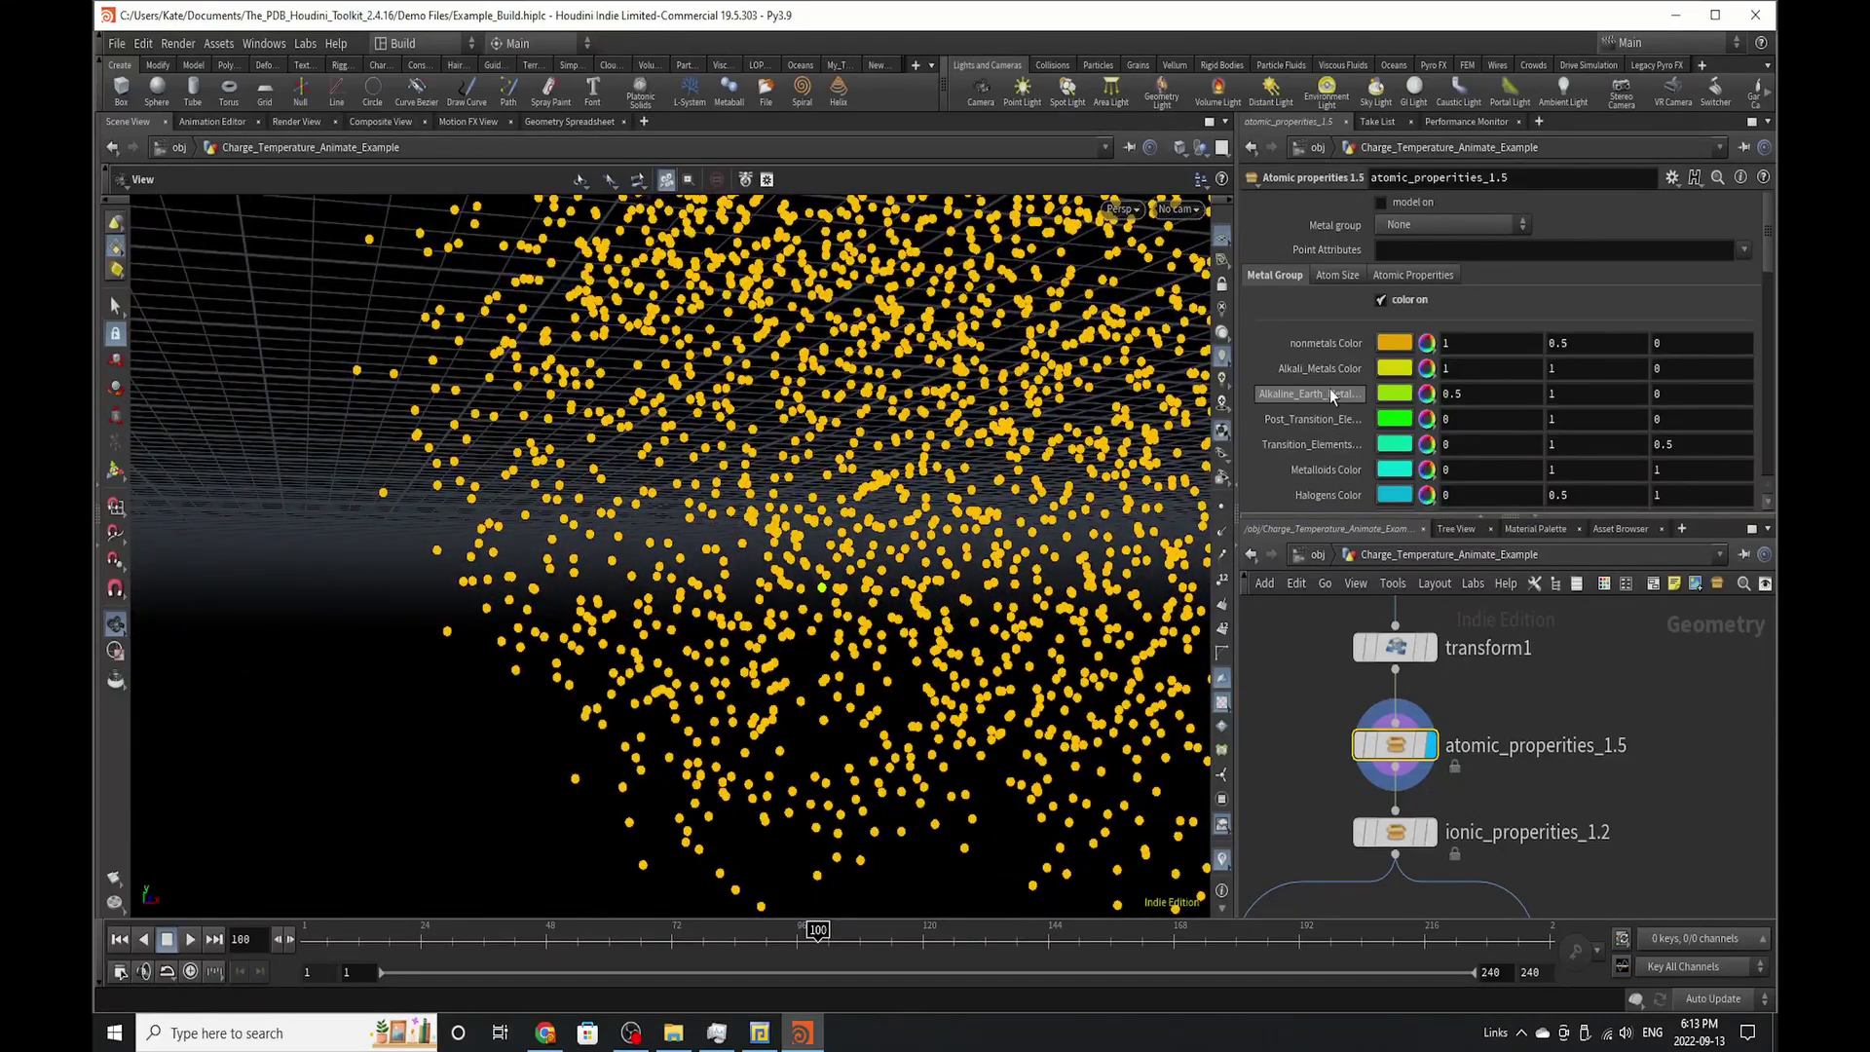
right_drag(883, 559, 513, 735)
drag(513, 735, 712, 597)
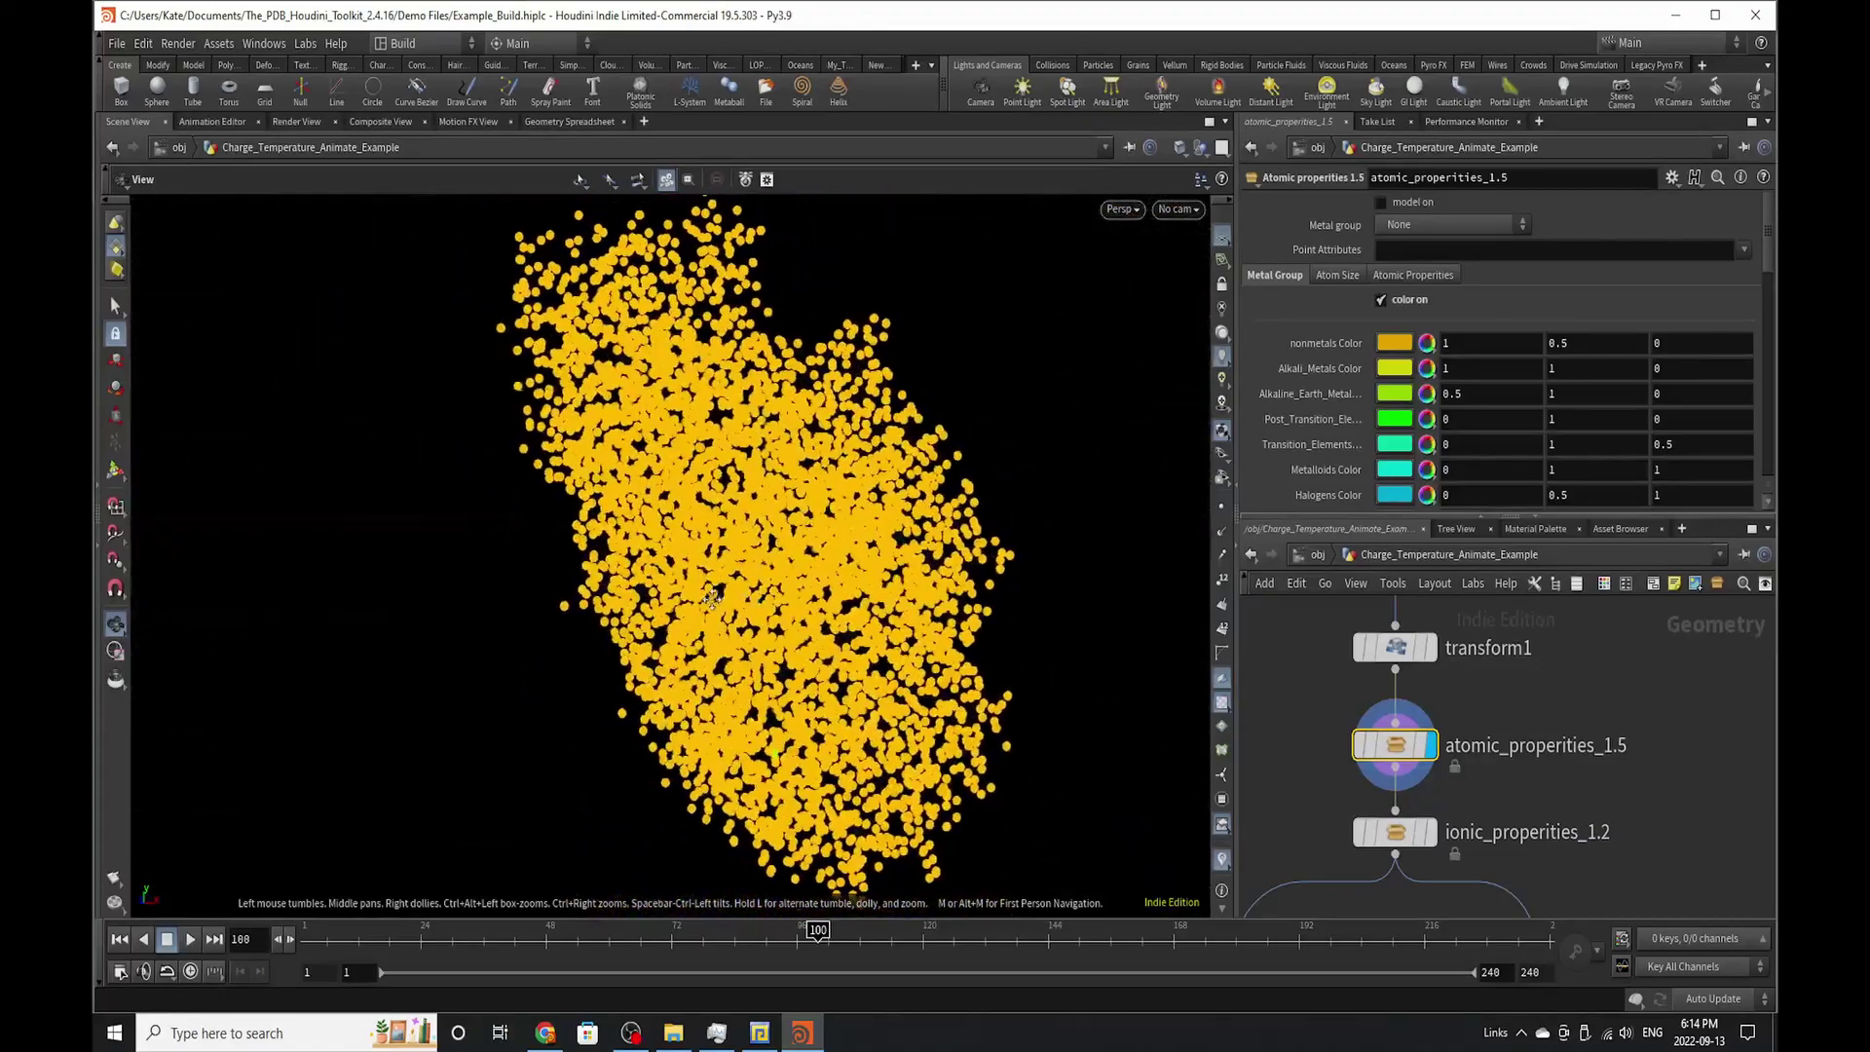
middle_drag(711, 600, 716, 599)
click(1510, 232)
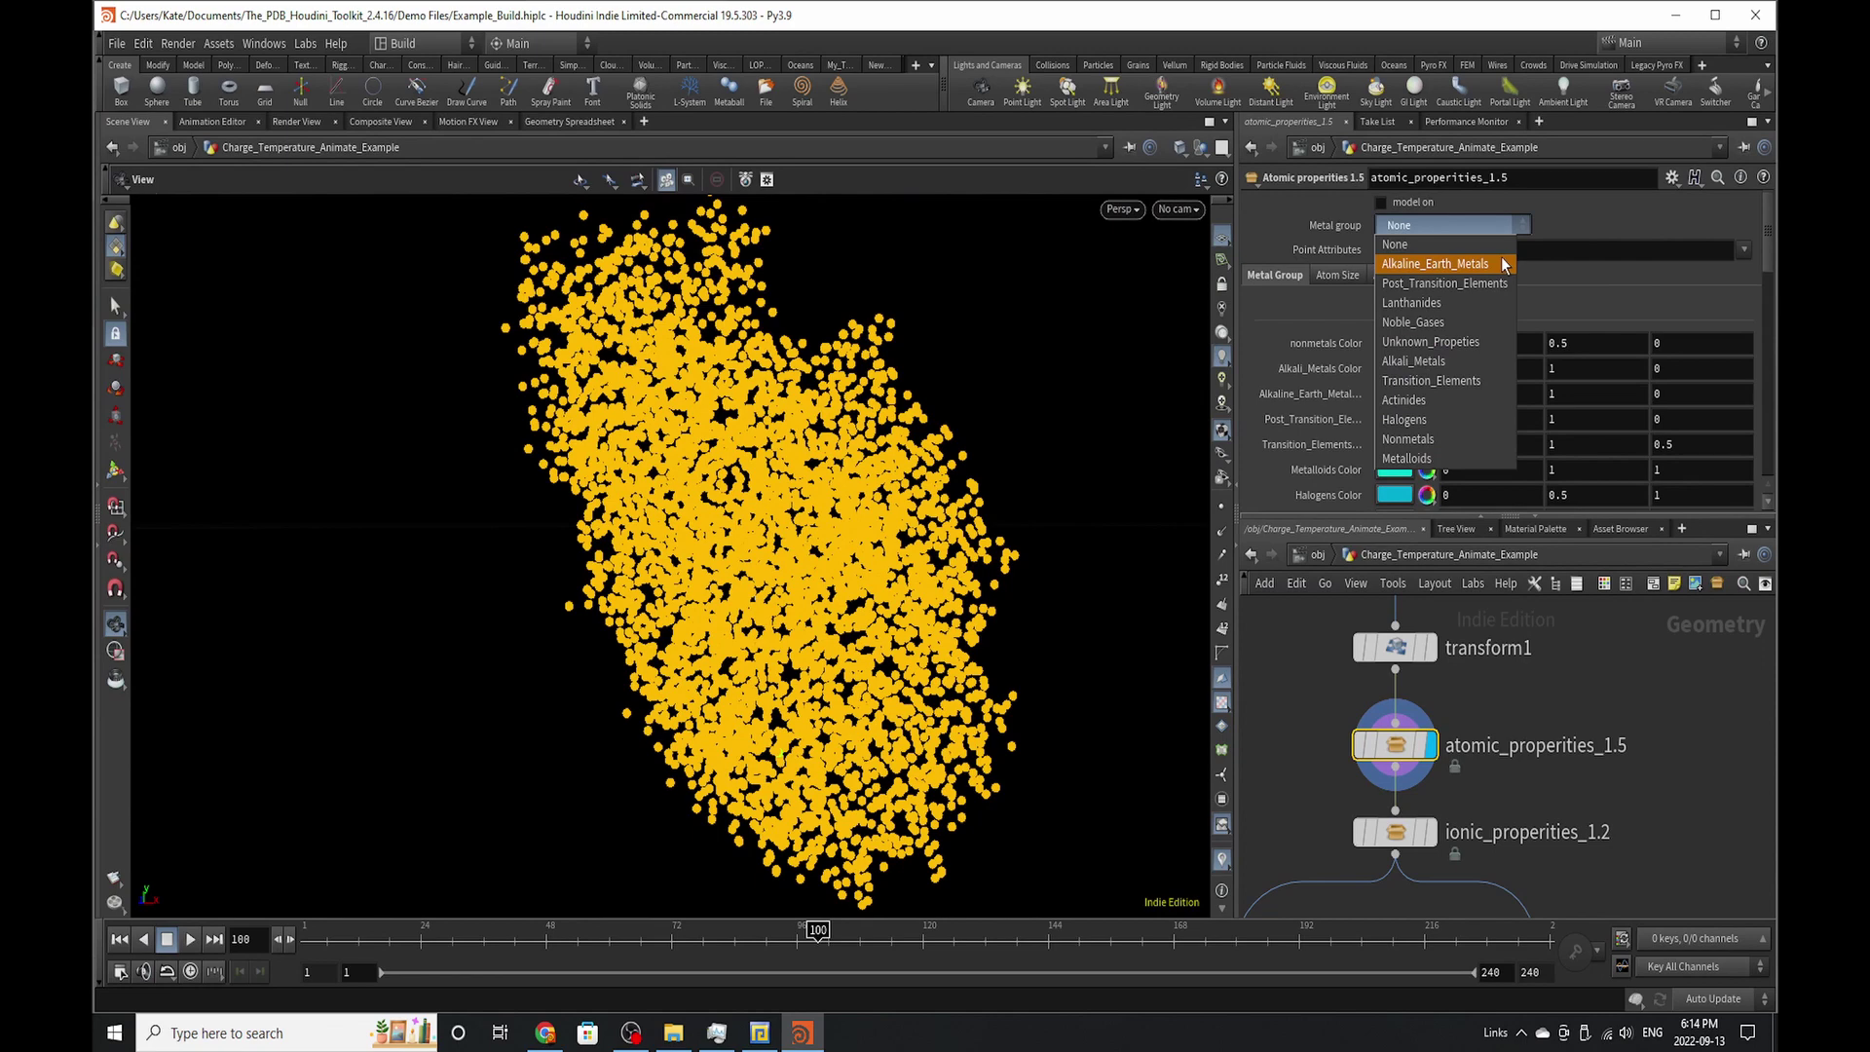
click(1503, 261)
click(1471, 230)
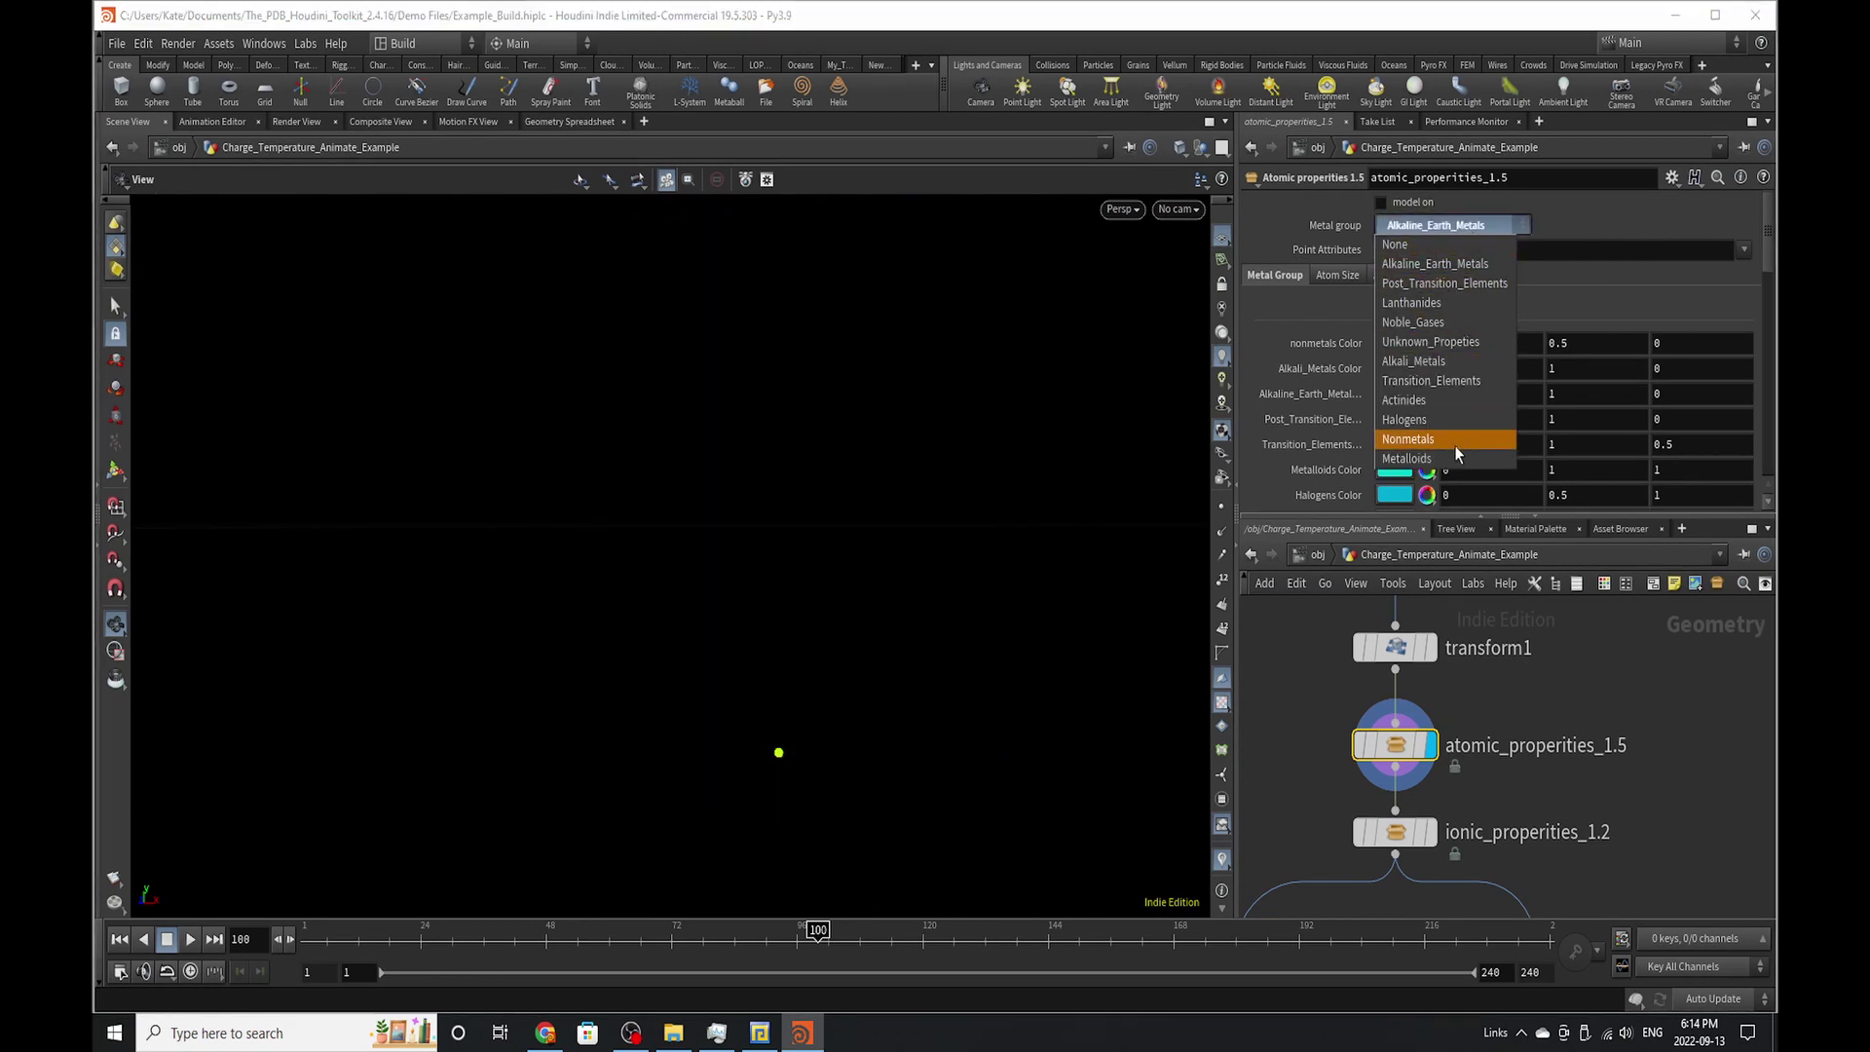
click(1453, 443)
click(1449, 225)
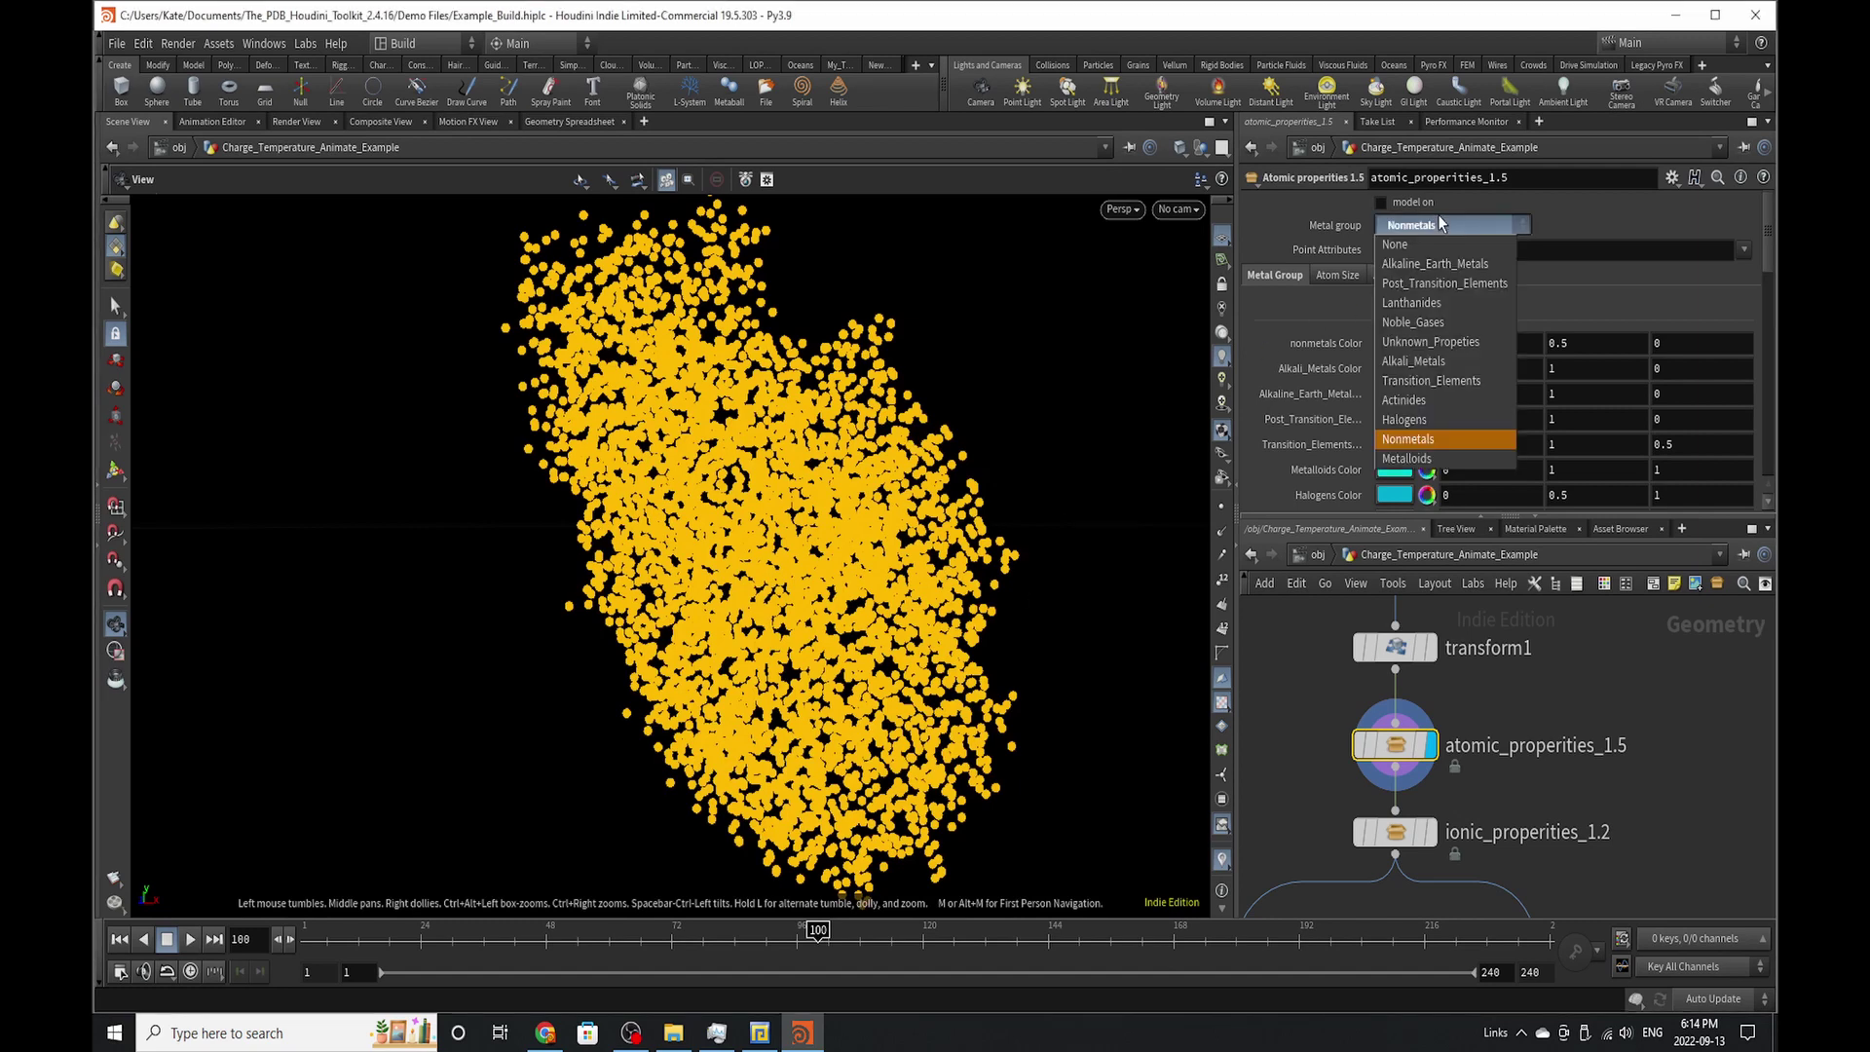
click(1434, 230)
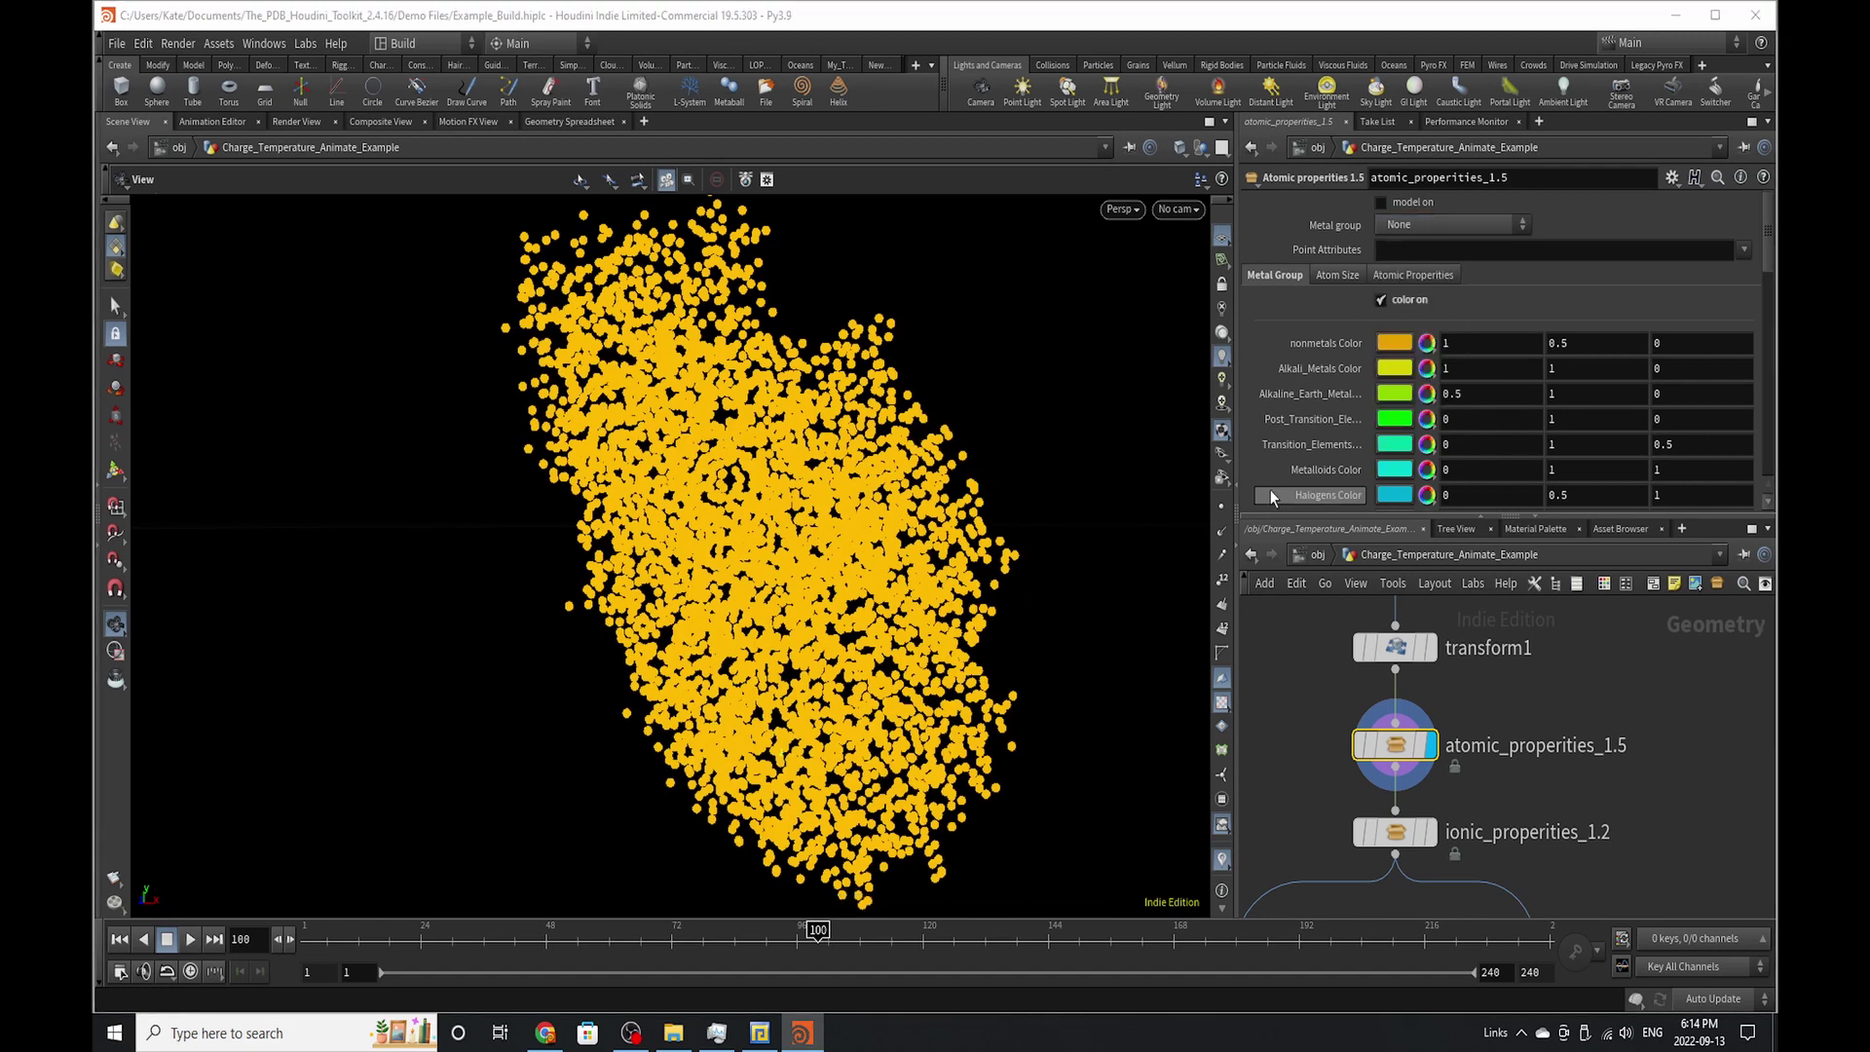
- Enable the model on option of atomic_properities_1.5 to inspect the modeled atoms, and disable it again
click(1422, 205)
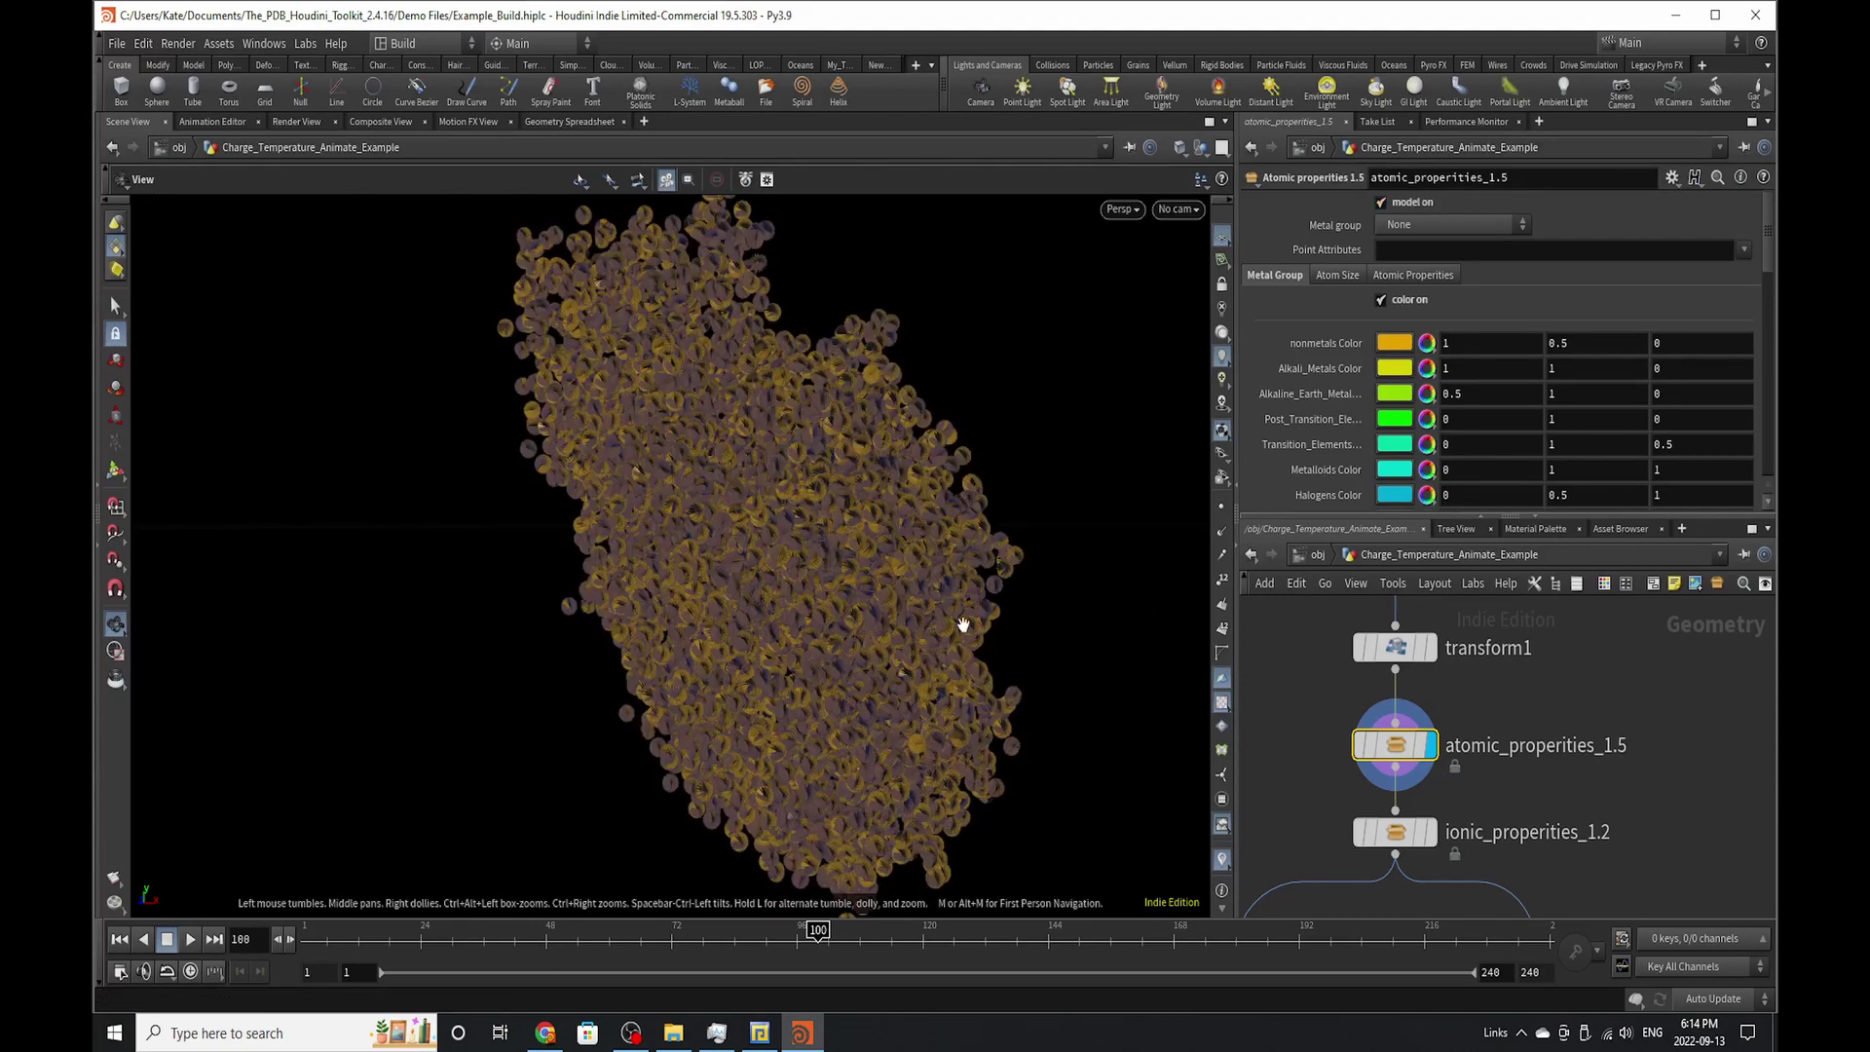
drag(963, 625, 935, 517)
right_drag(936, 518, 1445, 209)
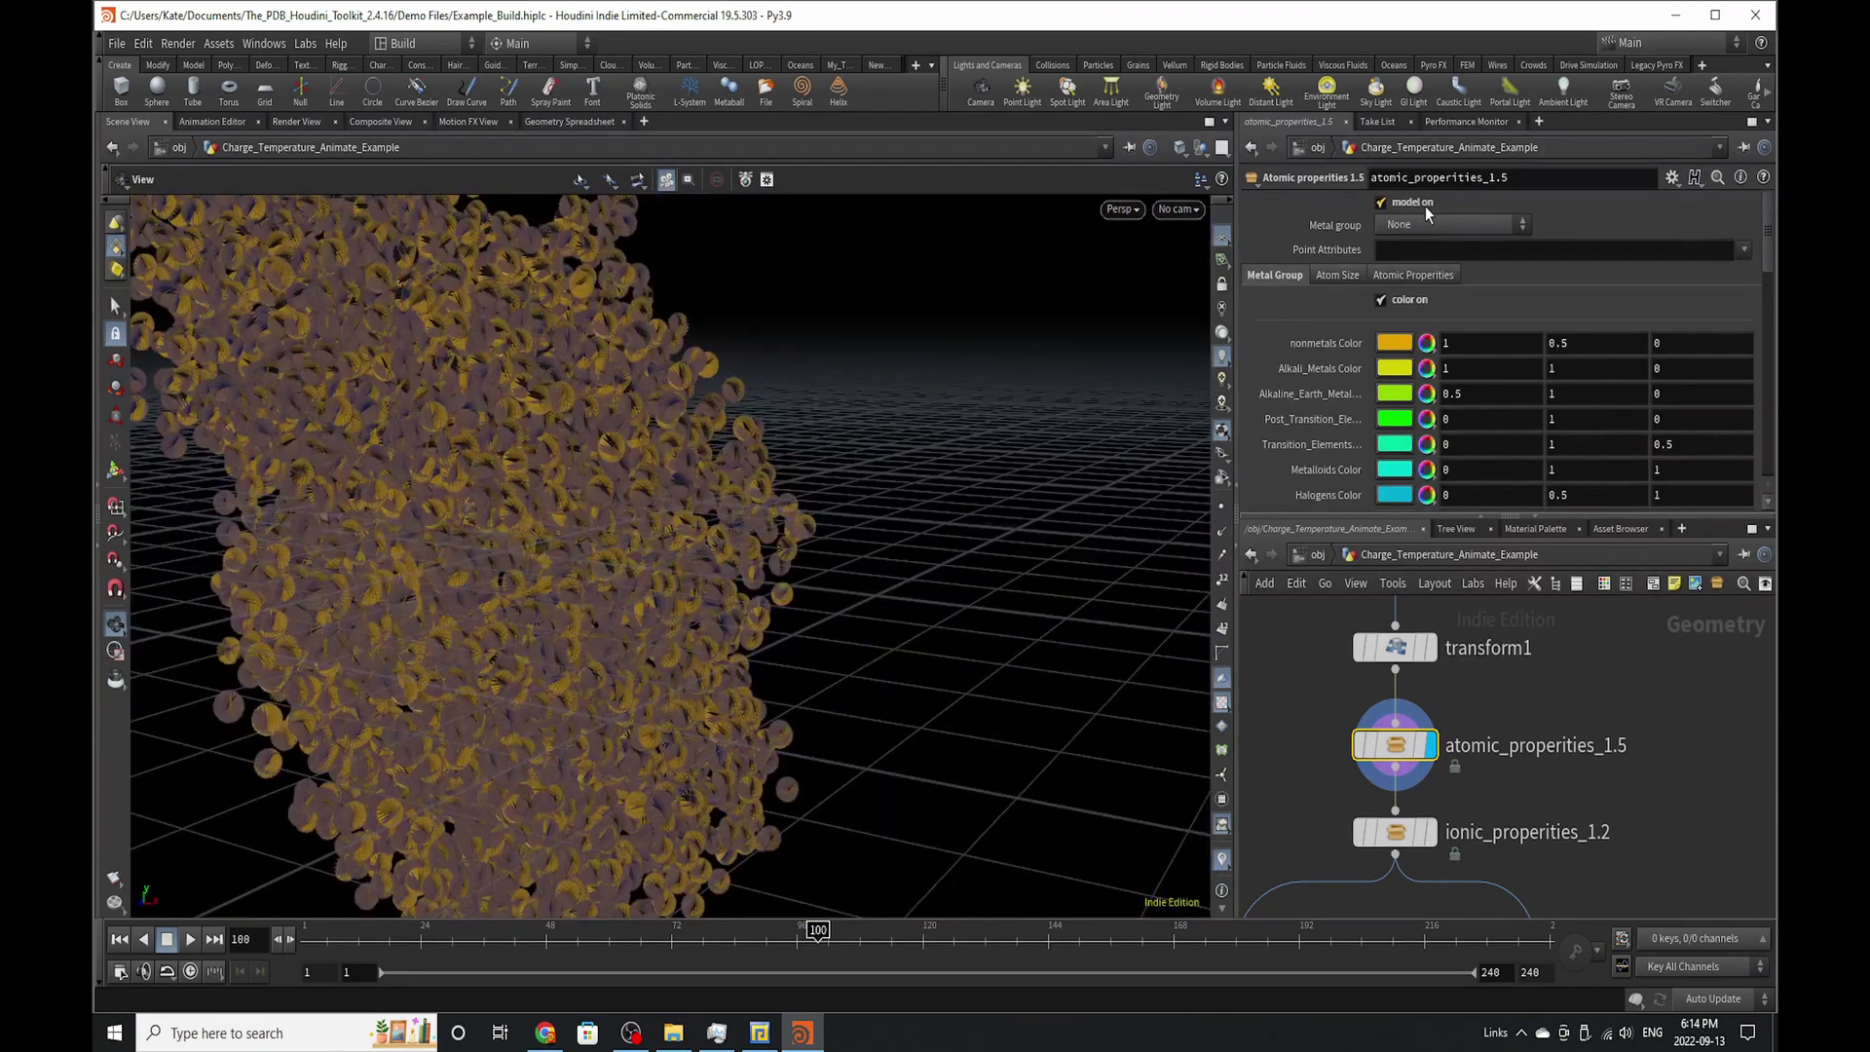
click(1382, 203)
- Review the available point attributes and the Atom Size scale settings of atomic_properities_1.5 while inspecting the protein points
click(1743, 250)
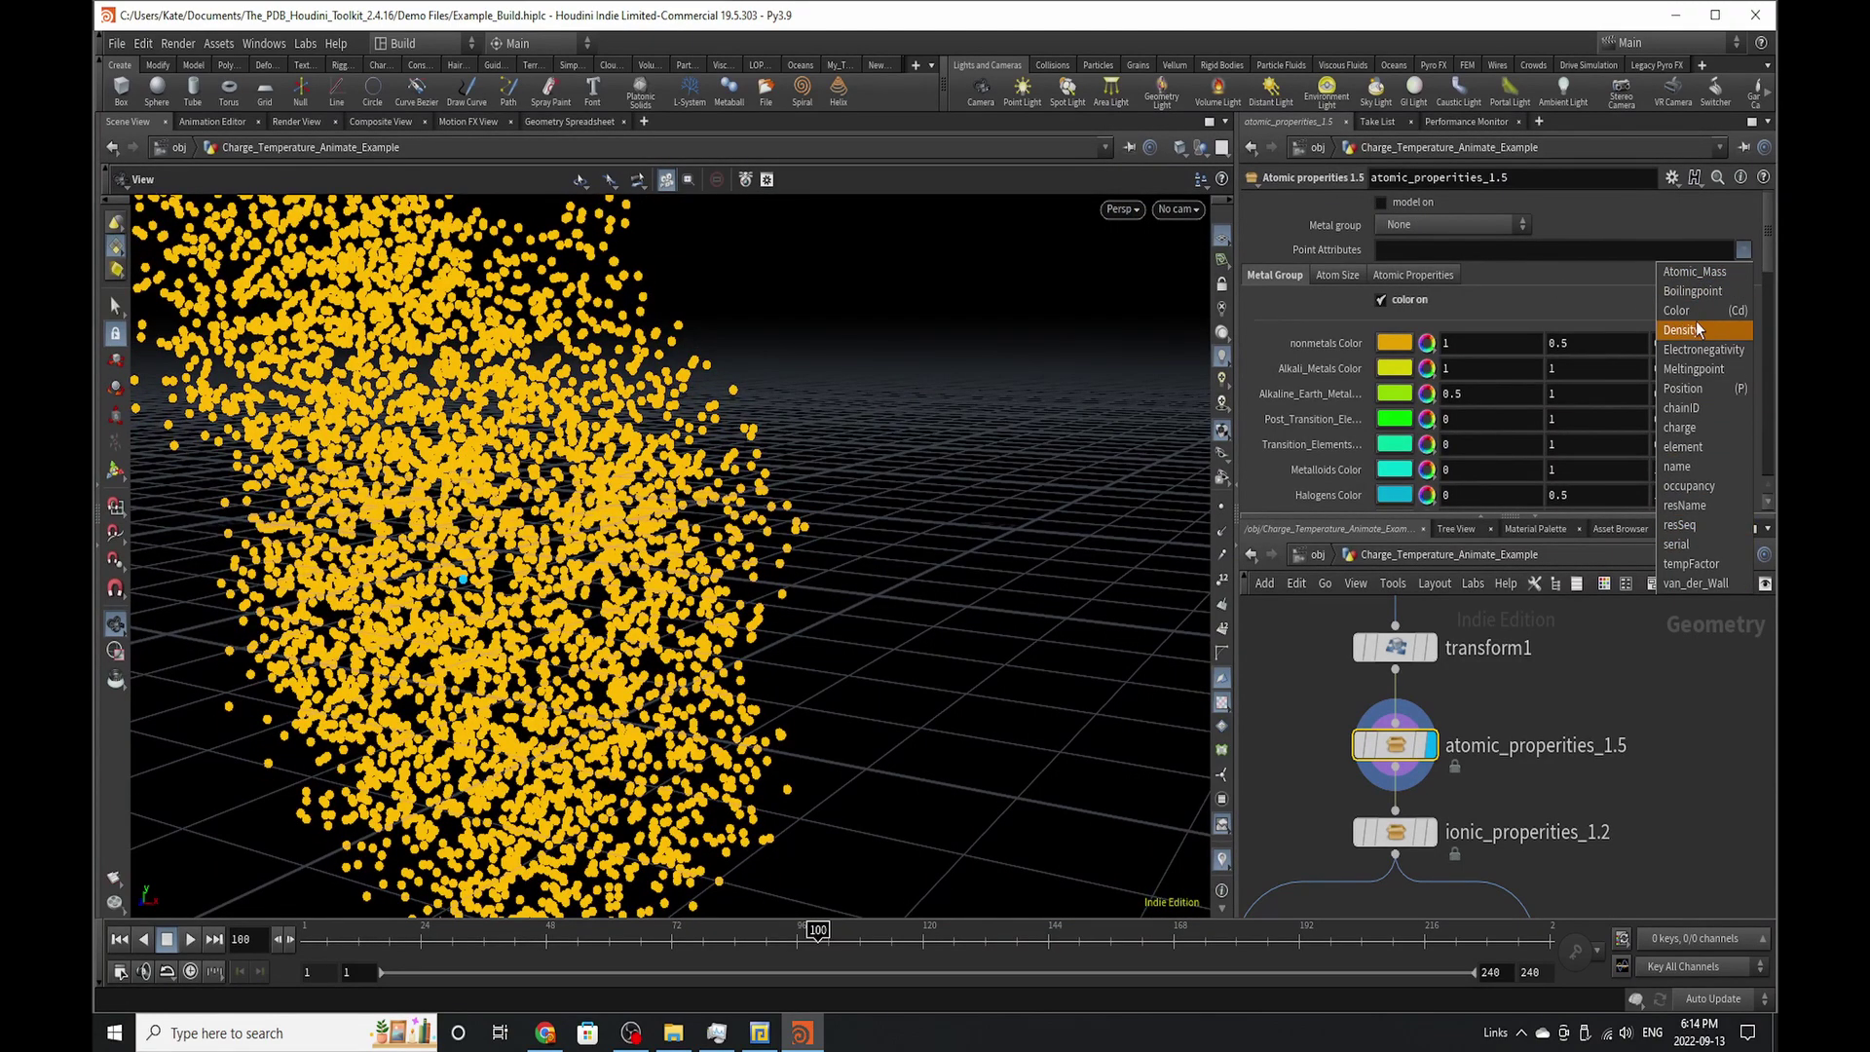
click(1646, 198)
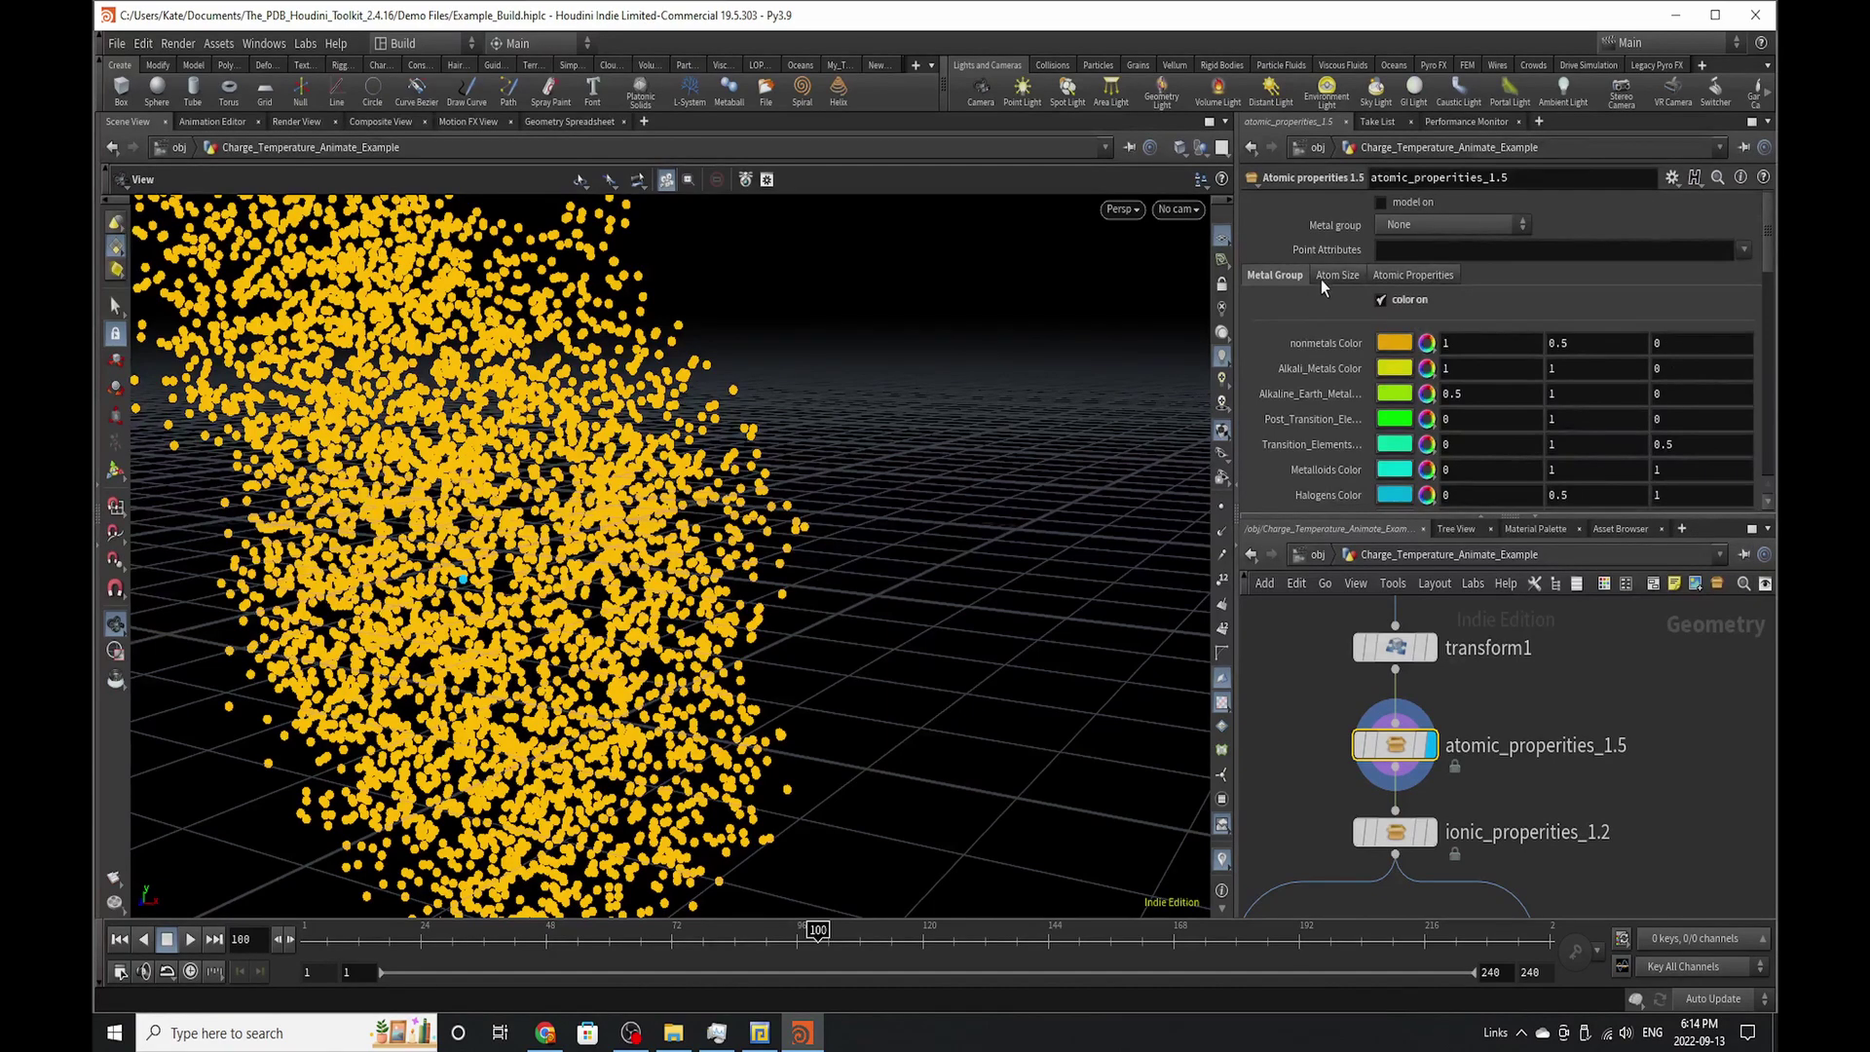
click(1322, 277)
right_drag(732, 485, 619, 616)
drag(618, 615, 741, 604)
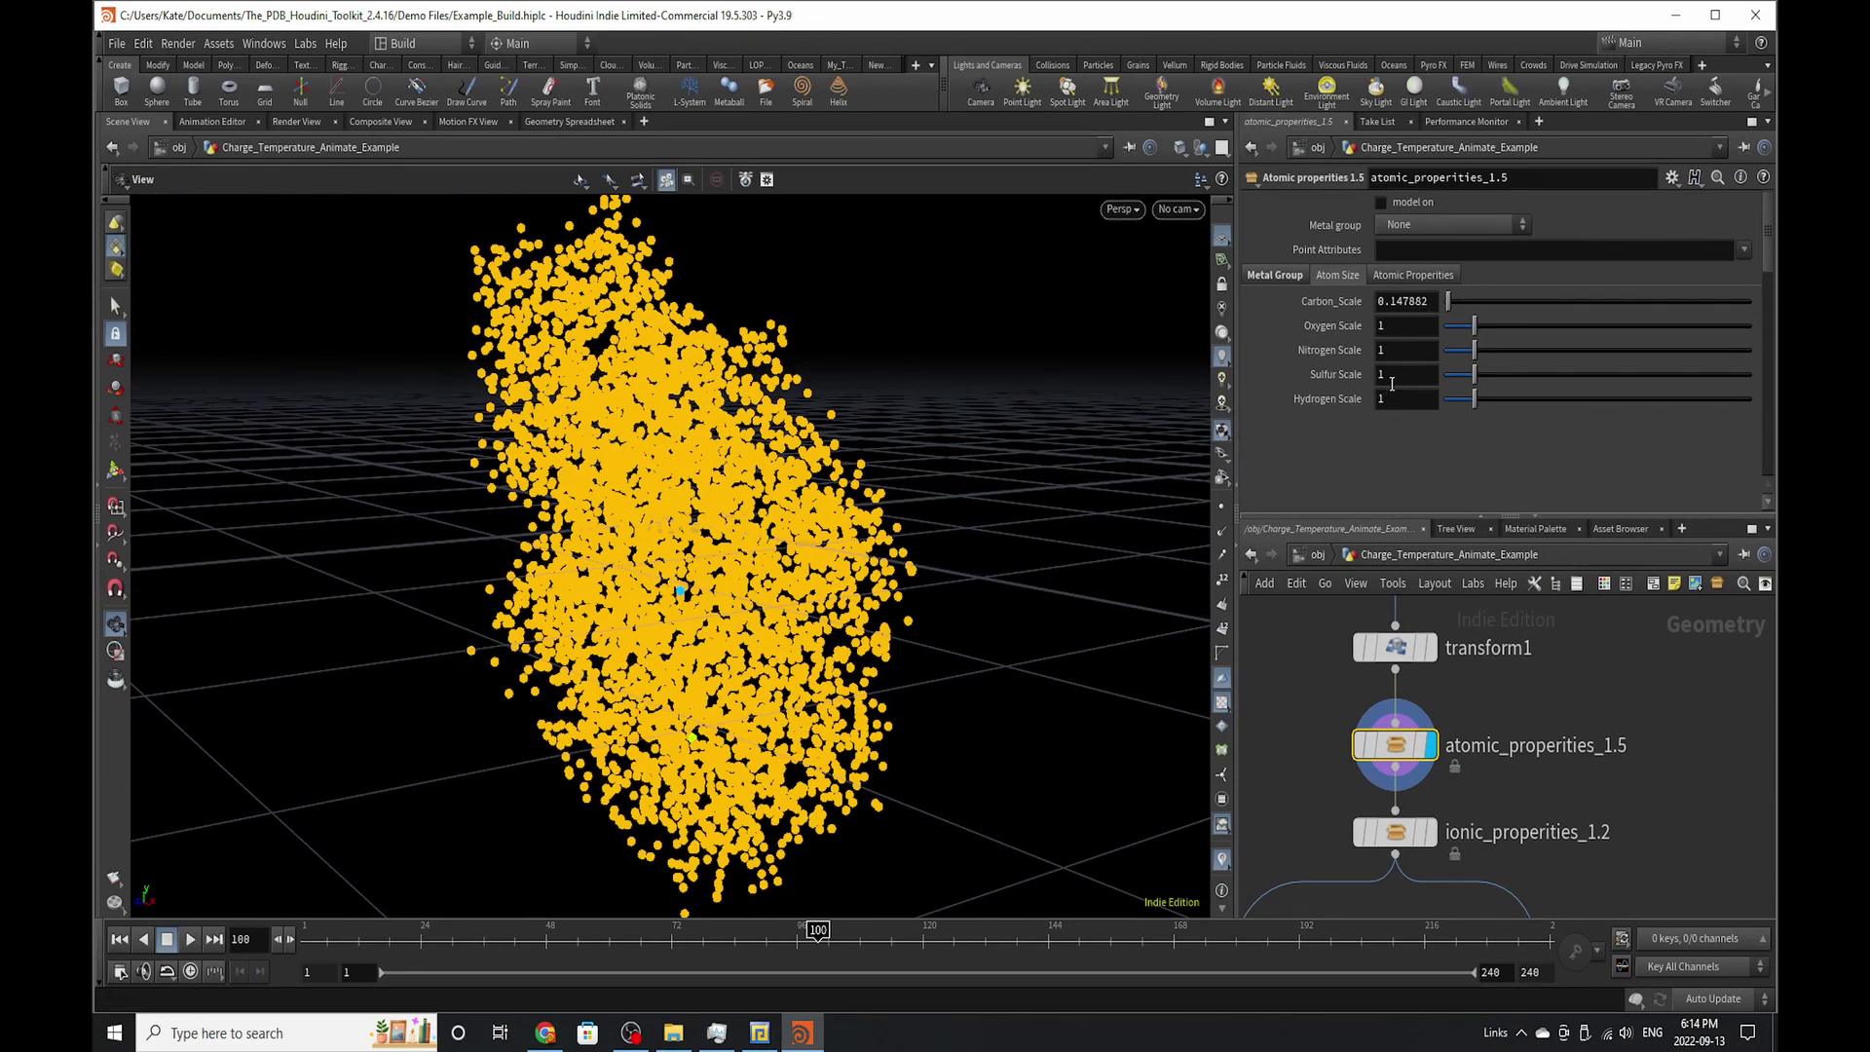
drag(719, 430, 1089, 432)
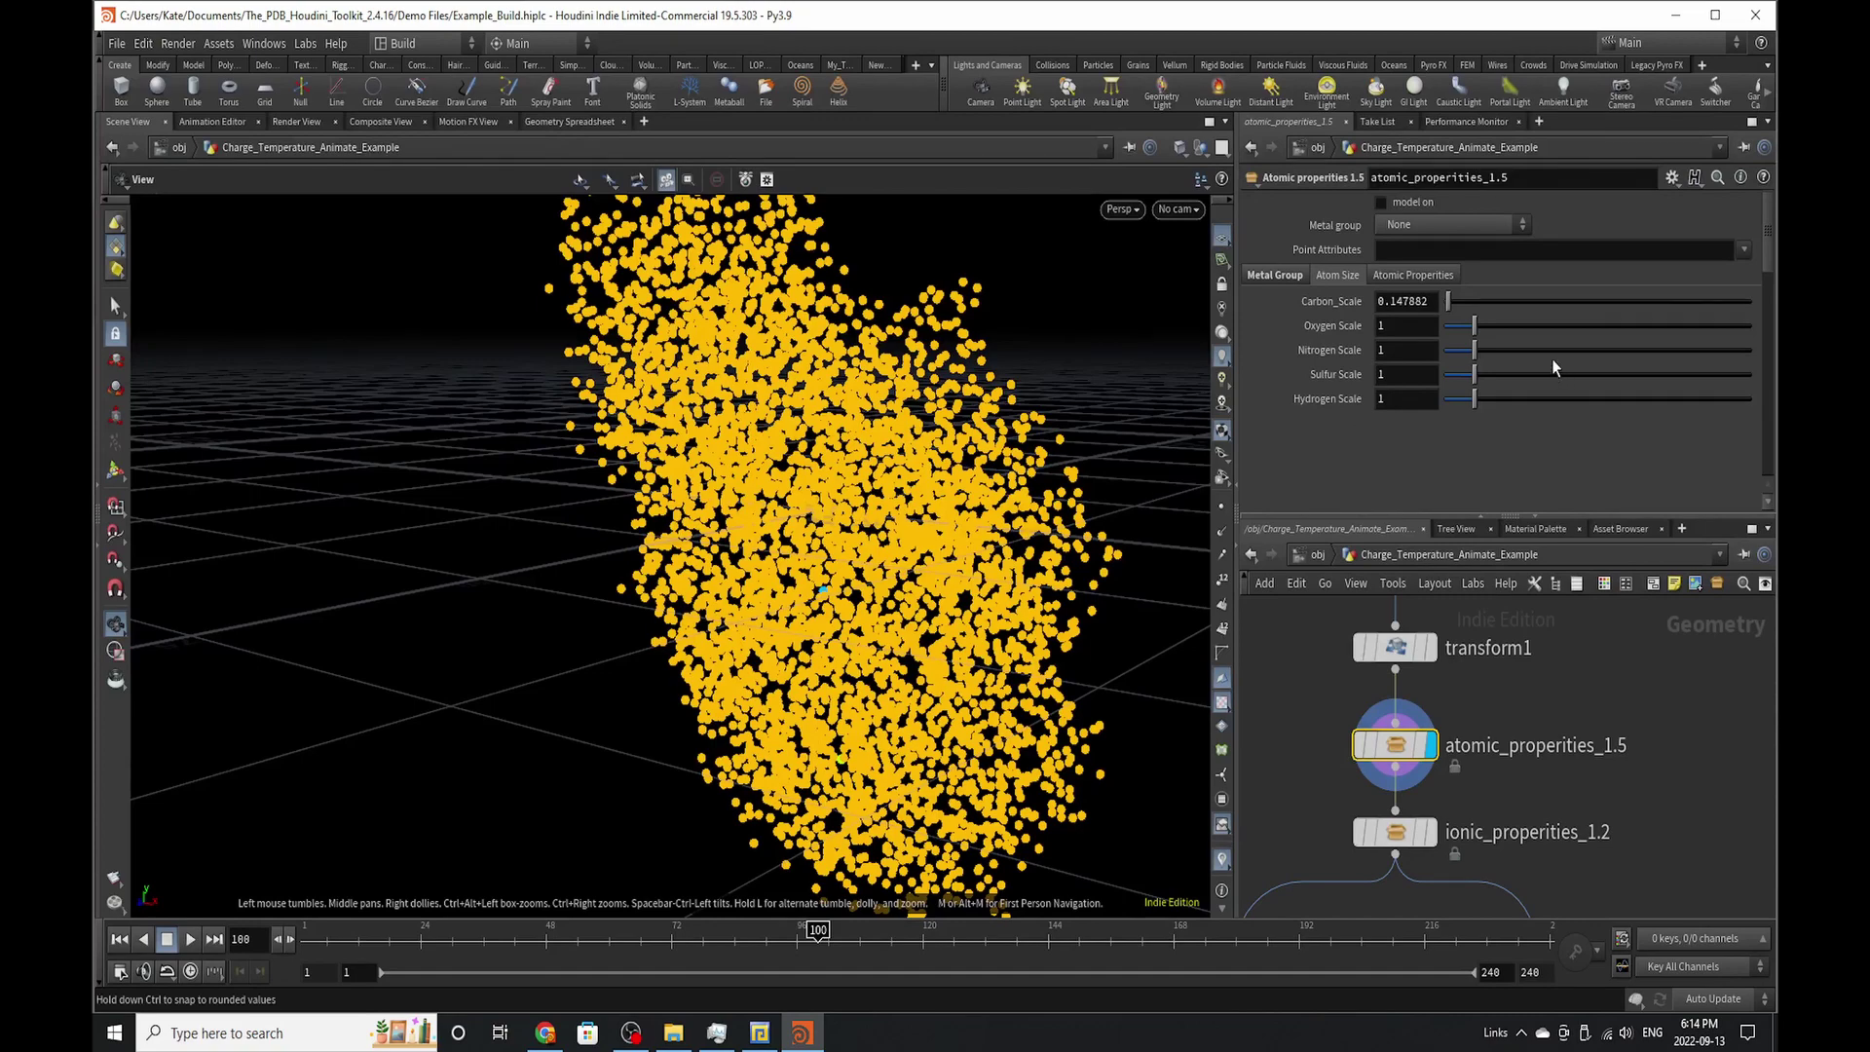
mouse_move(758, 556)
mouse_down()
mouse_move(740, 567)
mouse_move(770, 584)
mouse_up()
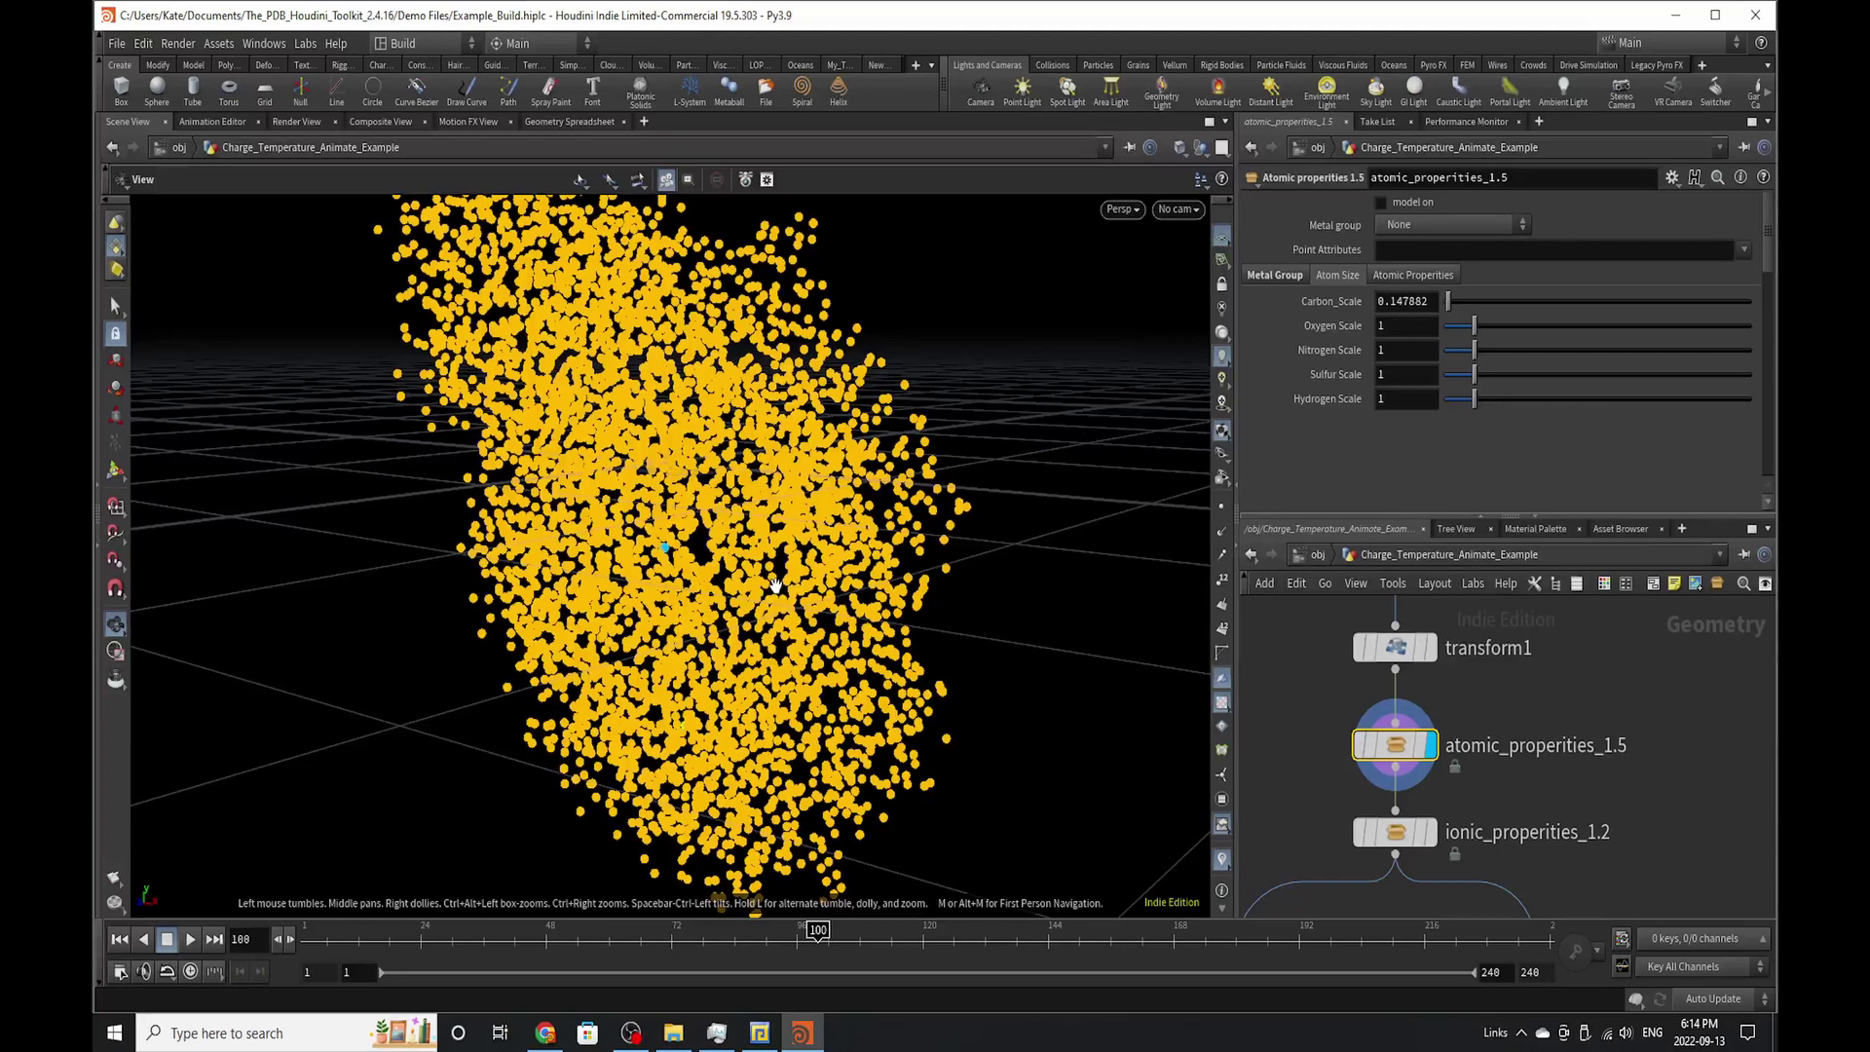
- Turn off the Metal Group coloring of atomic_properities_1.5 and turn on its Electronegativity coloring
click(1409, 279)
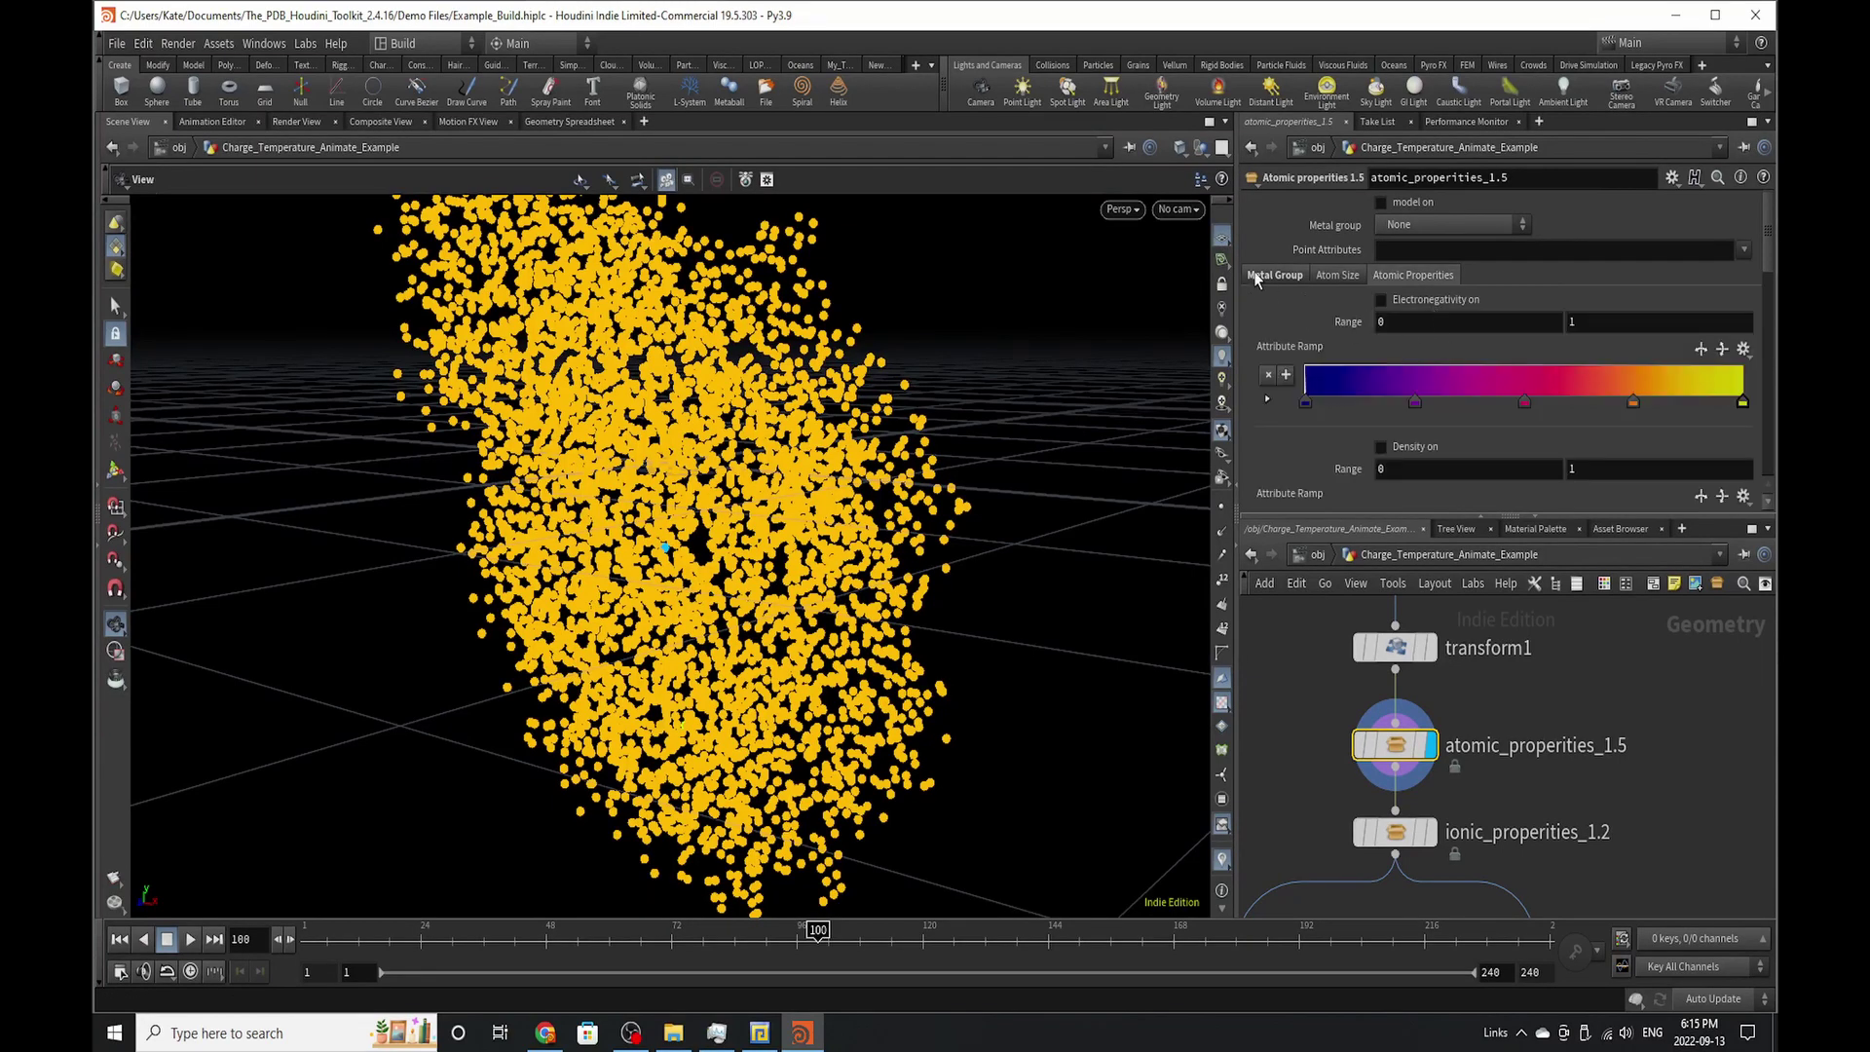
click(1274, 276)
click(1425, 277)
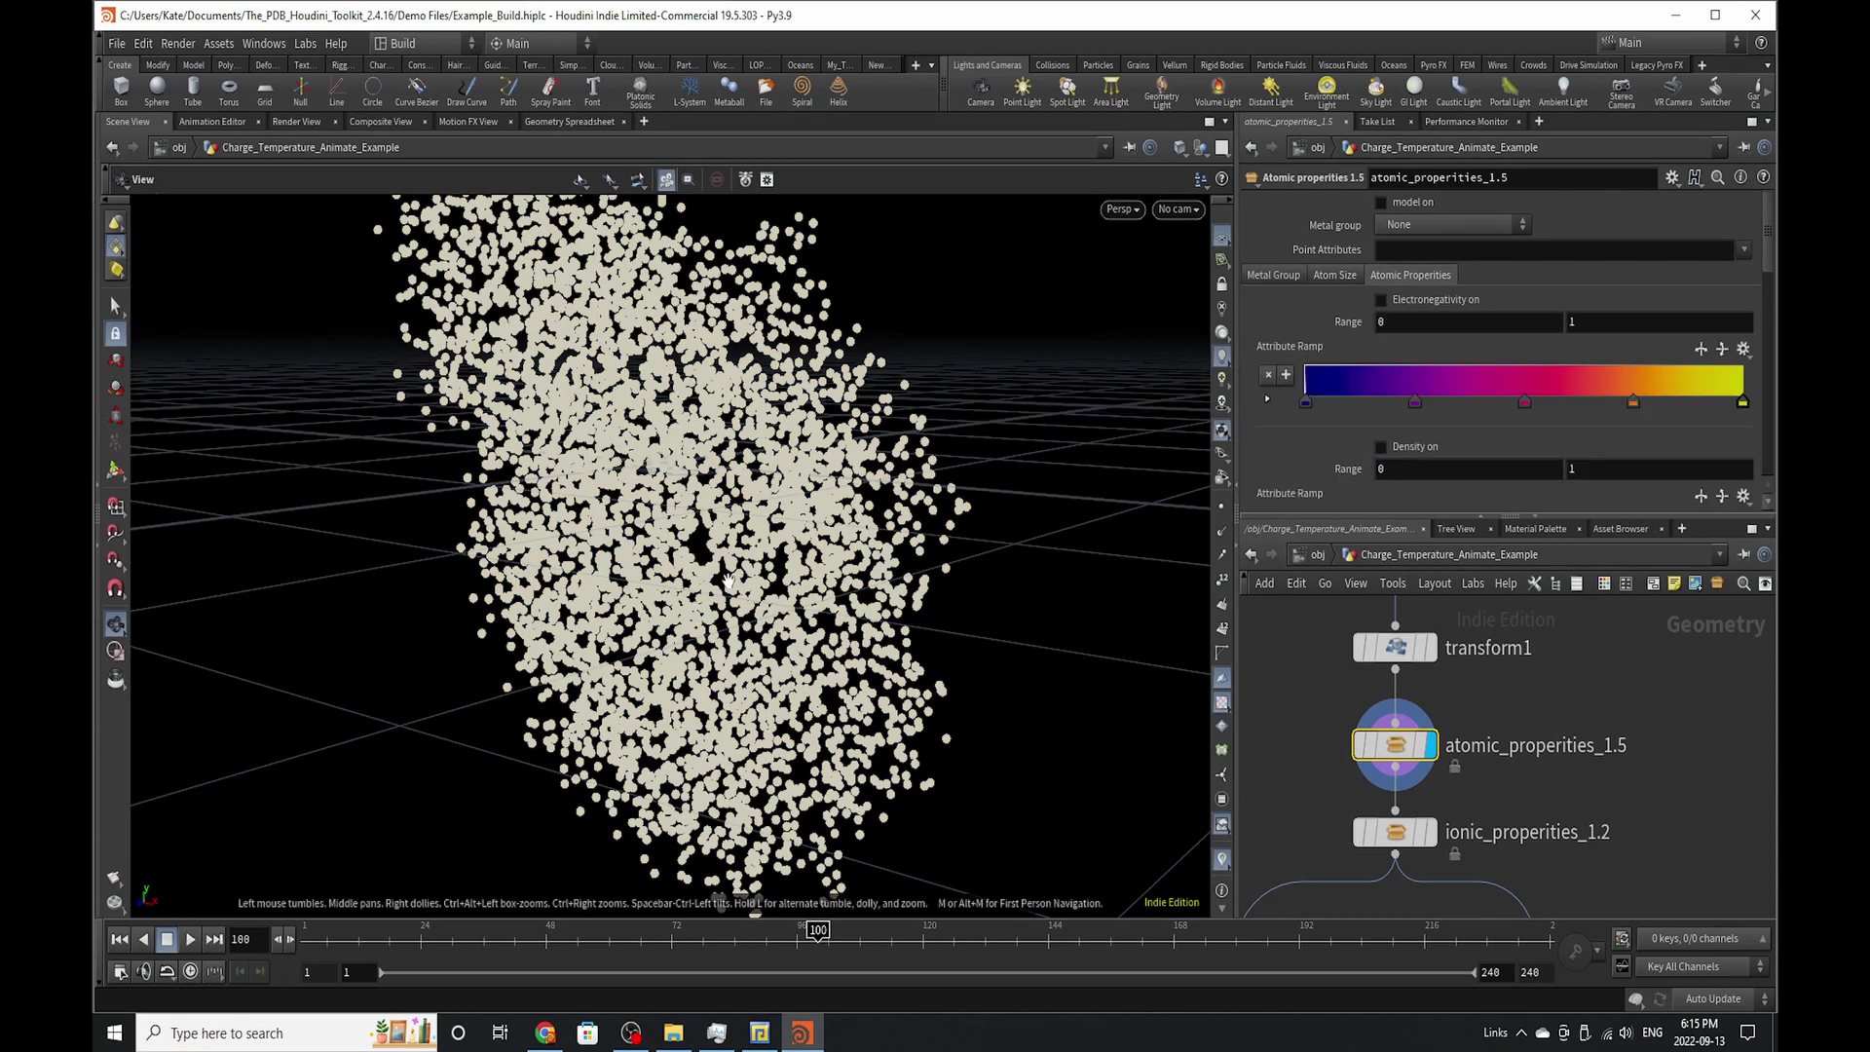
right_drag(728, 582, 643, 536)
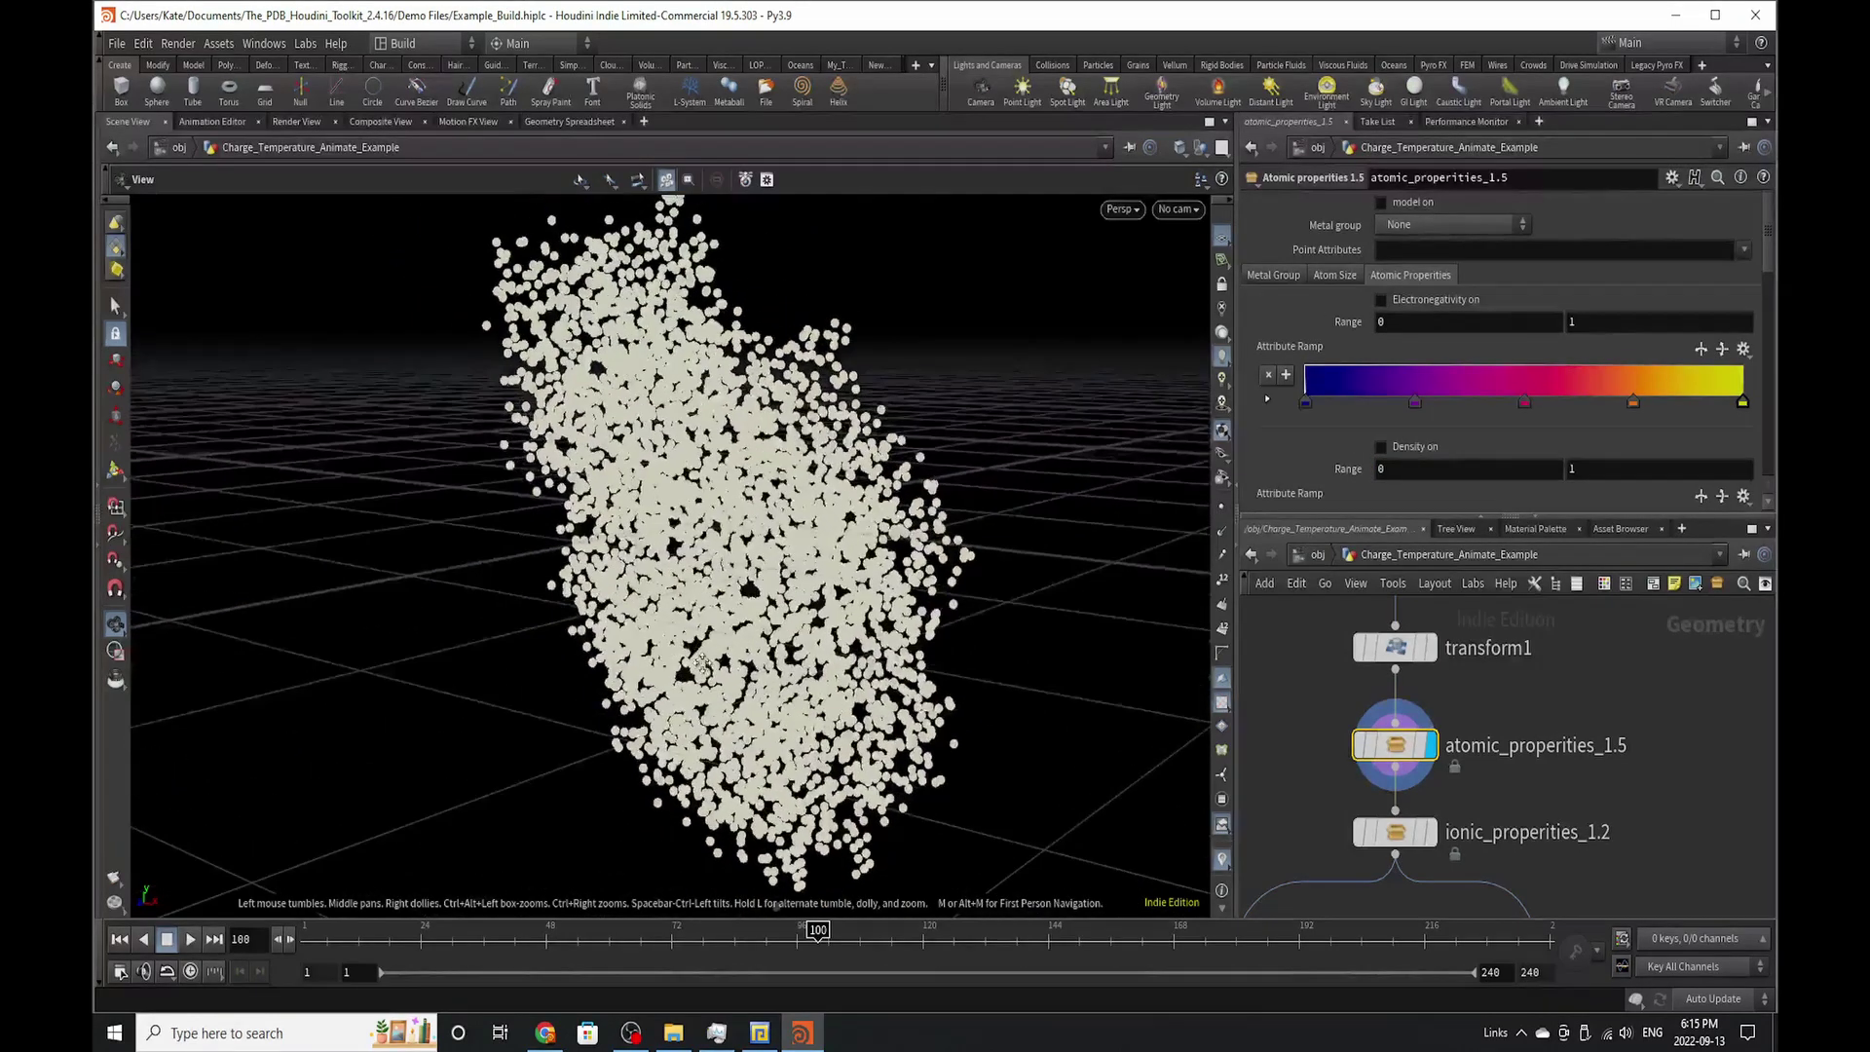
click(1473, 302)
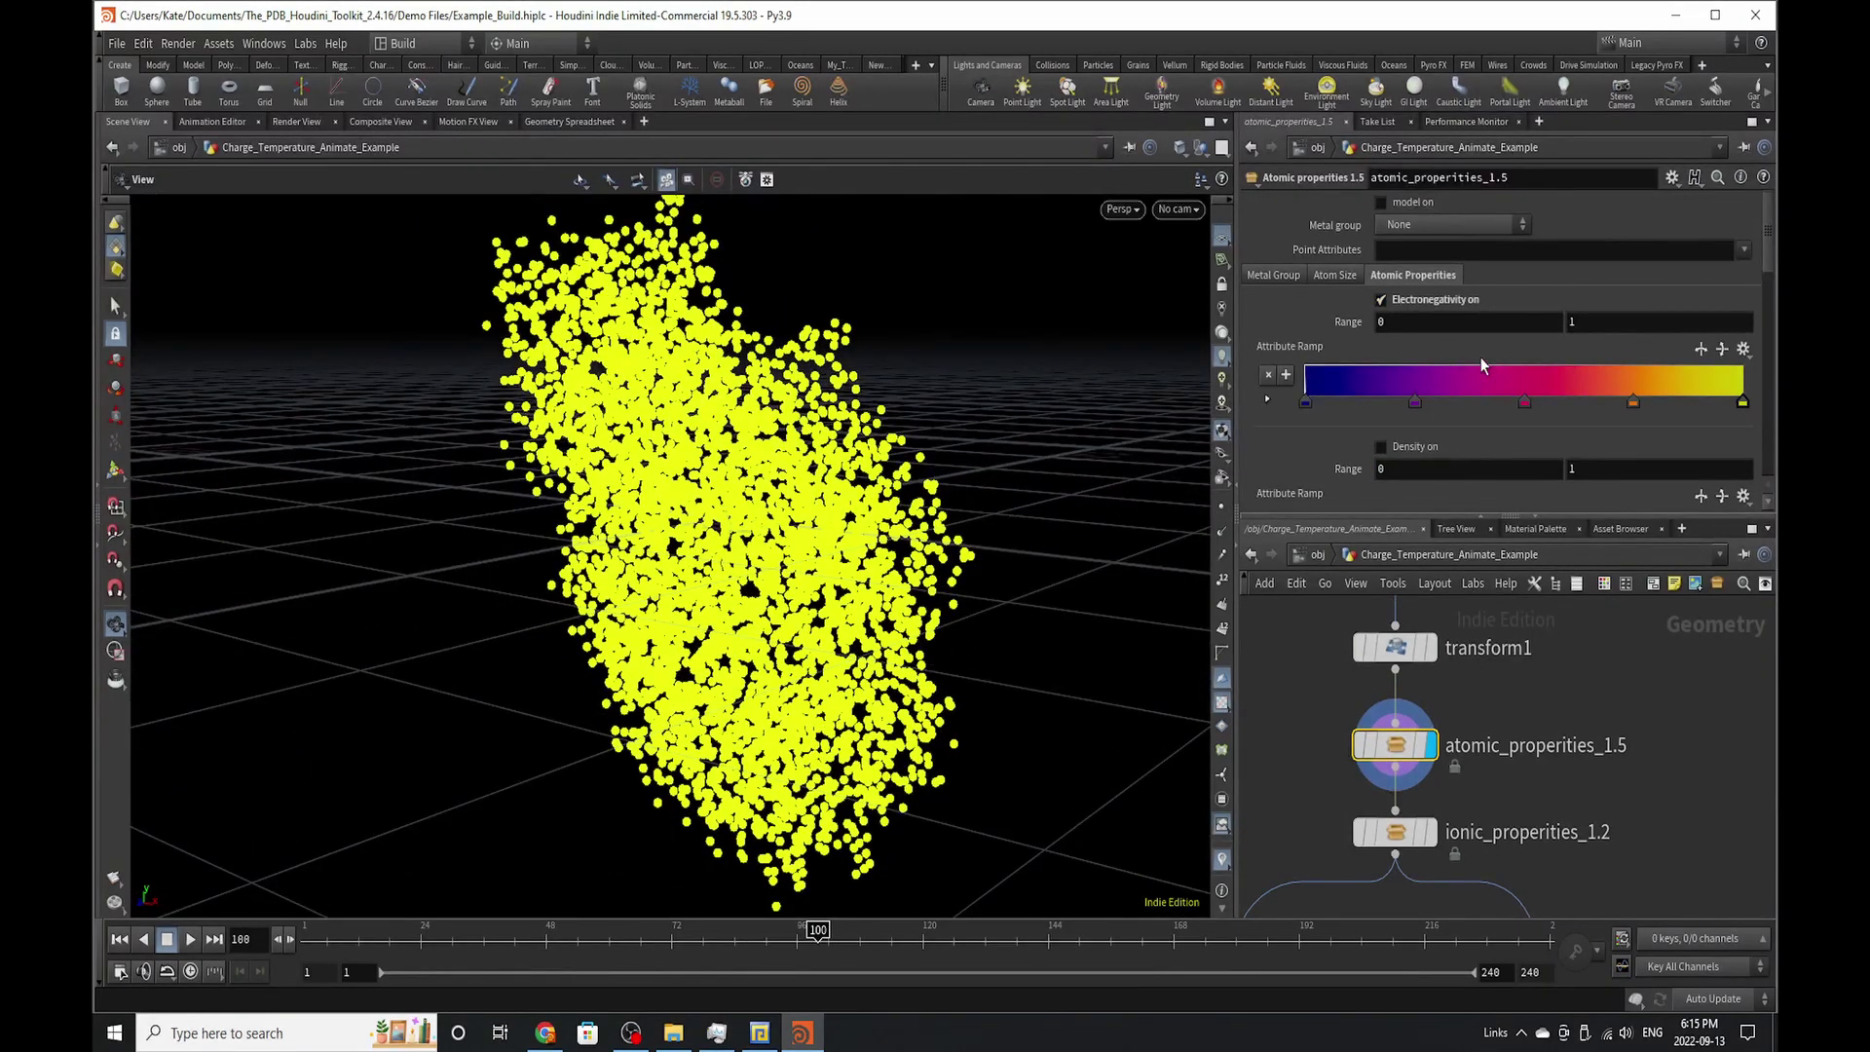
- Sort the geometry spreadsheet by electronegativity, highest first, and set the upper end of the Electronegativity range to 3.44
click(592, 123)
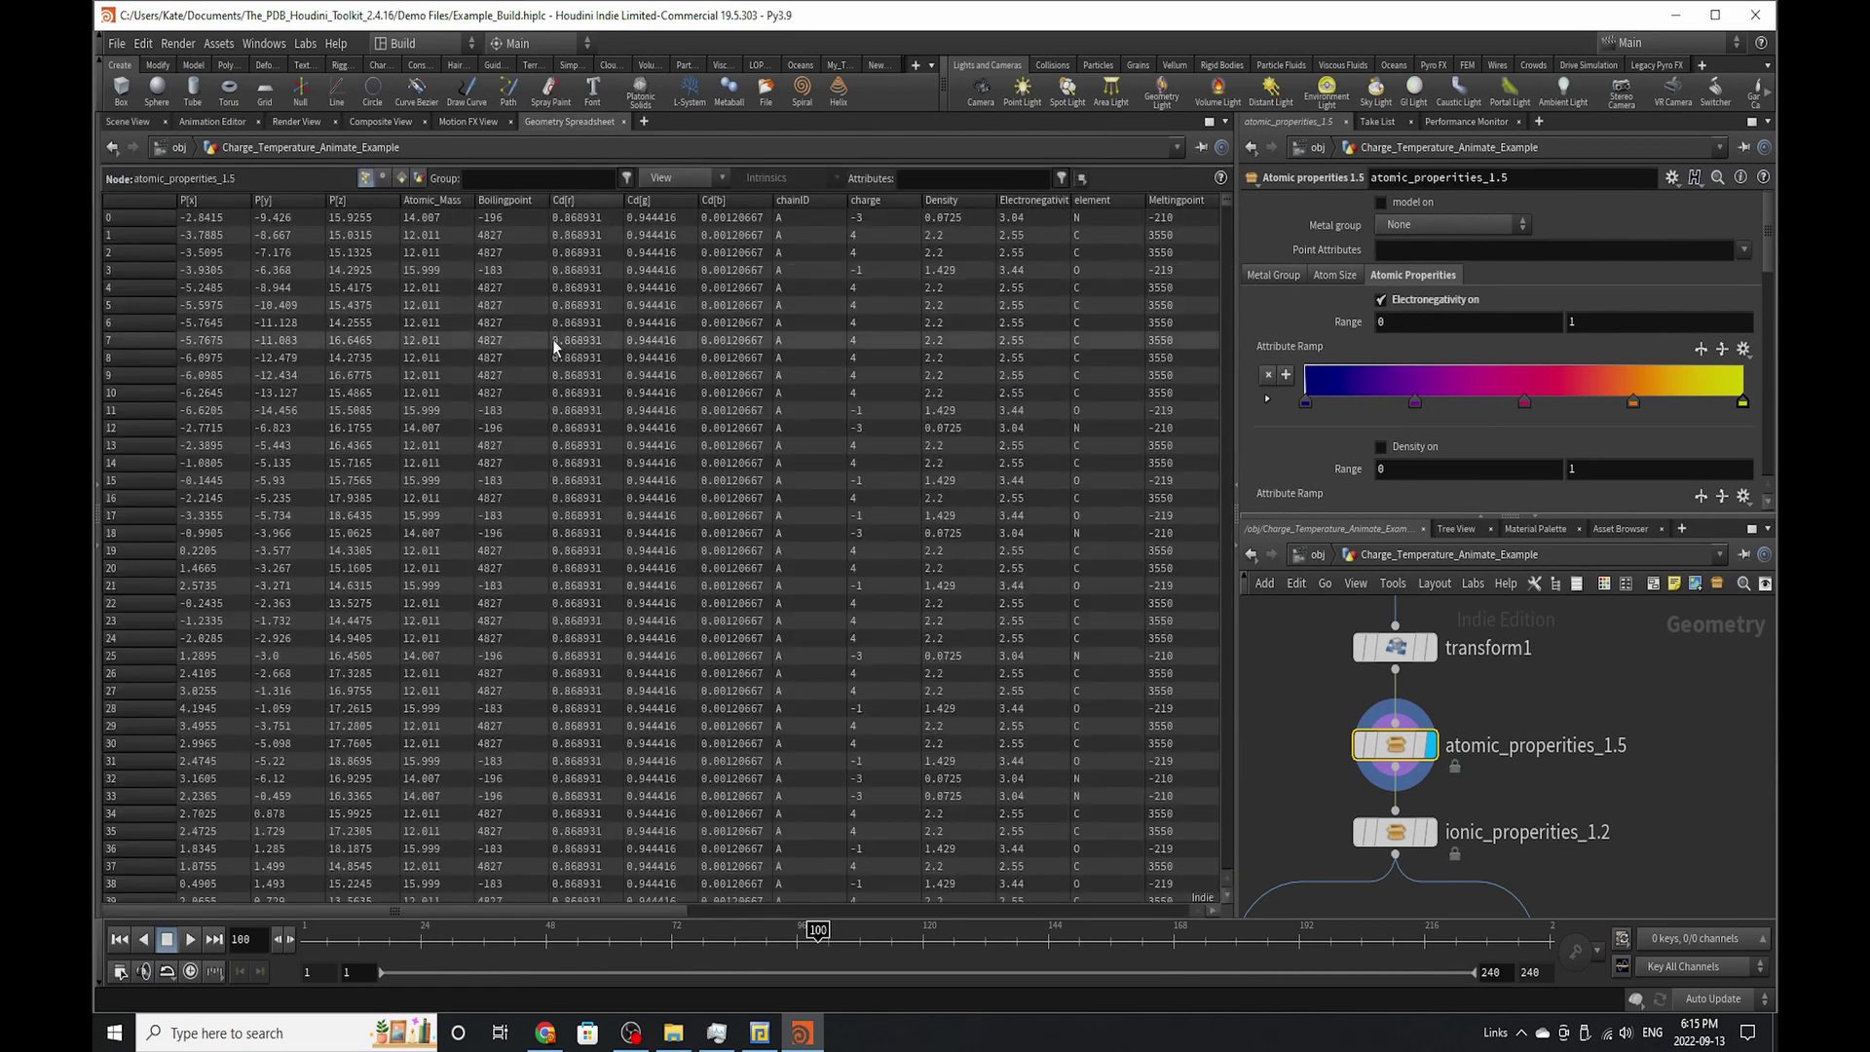
click(1054, 201)
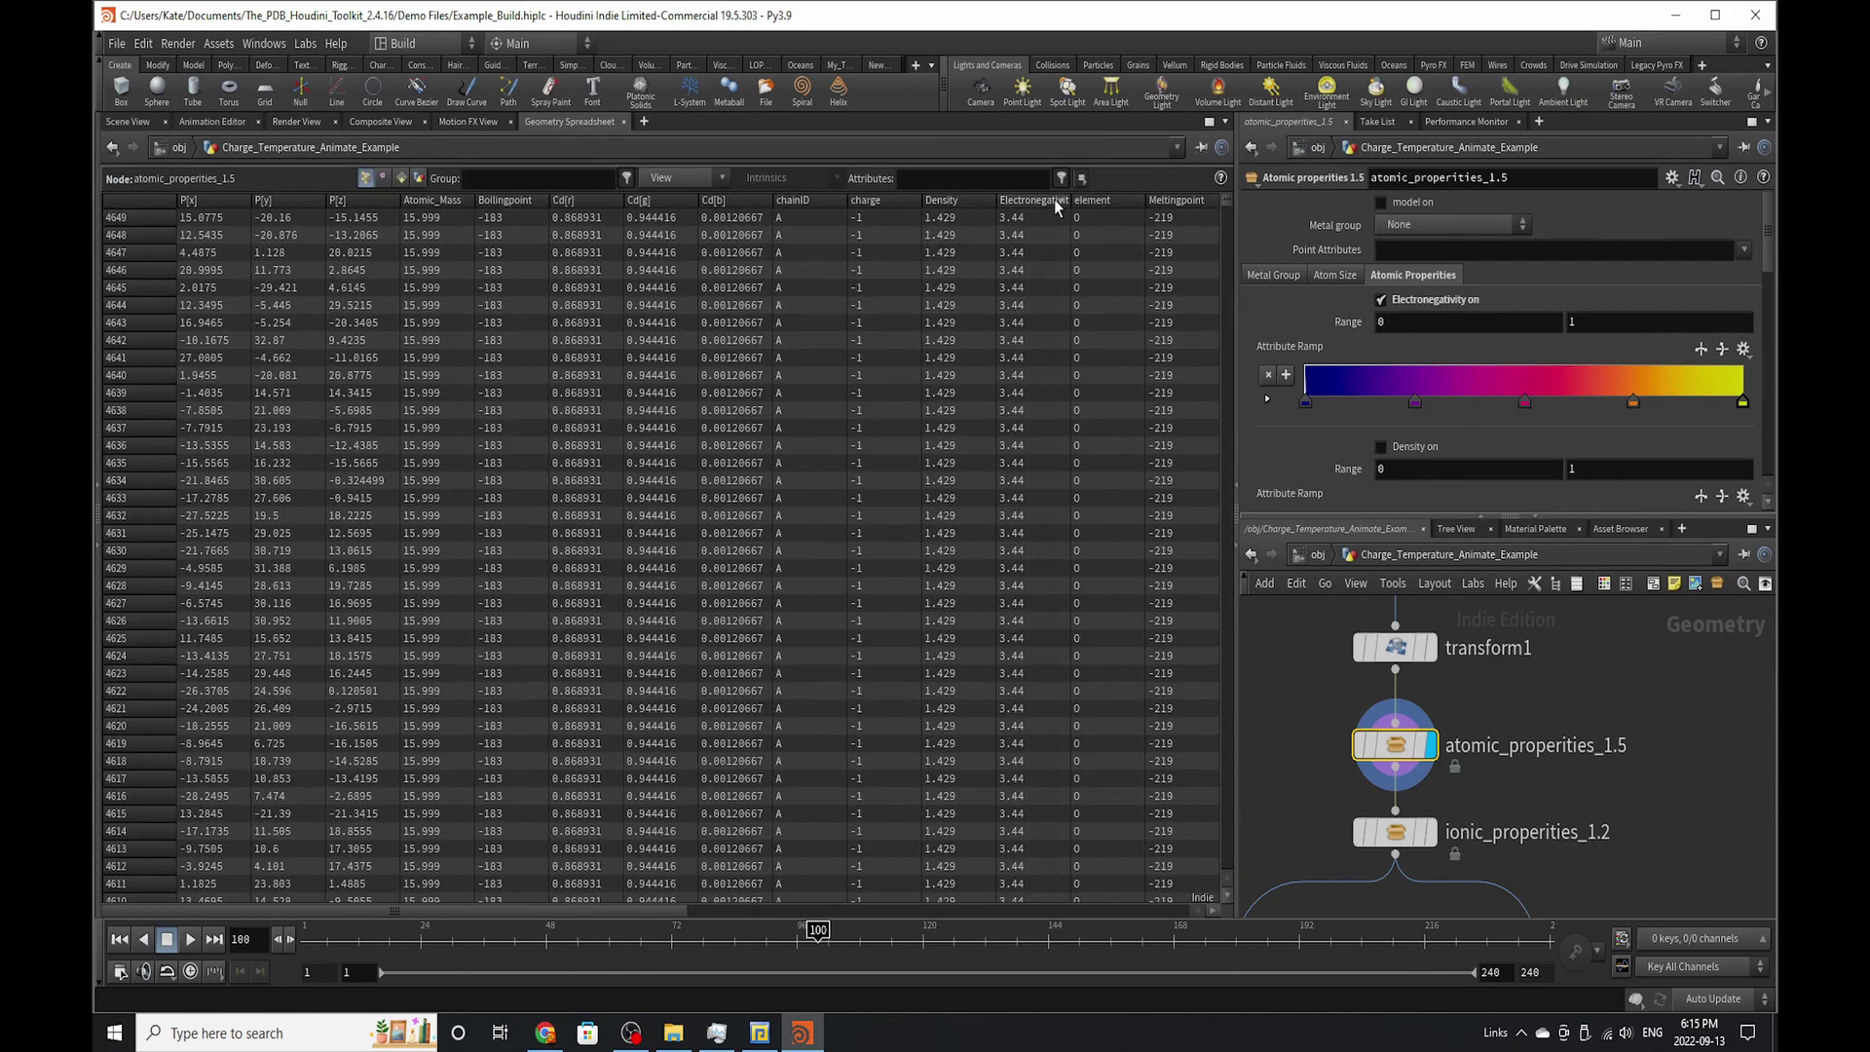
drag(1666, 323, 1317, 377)
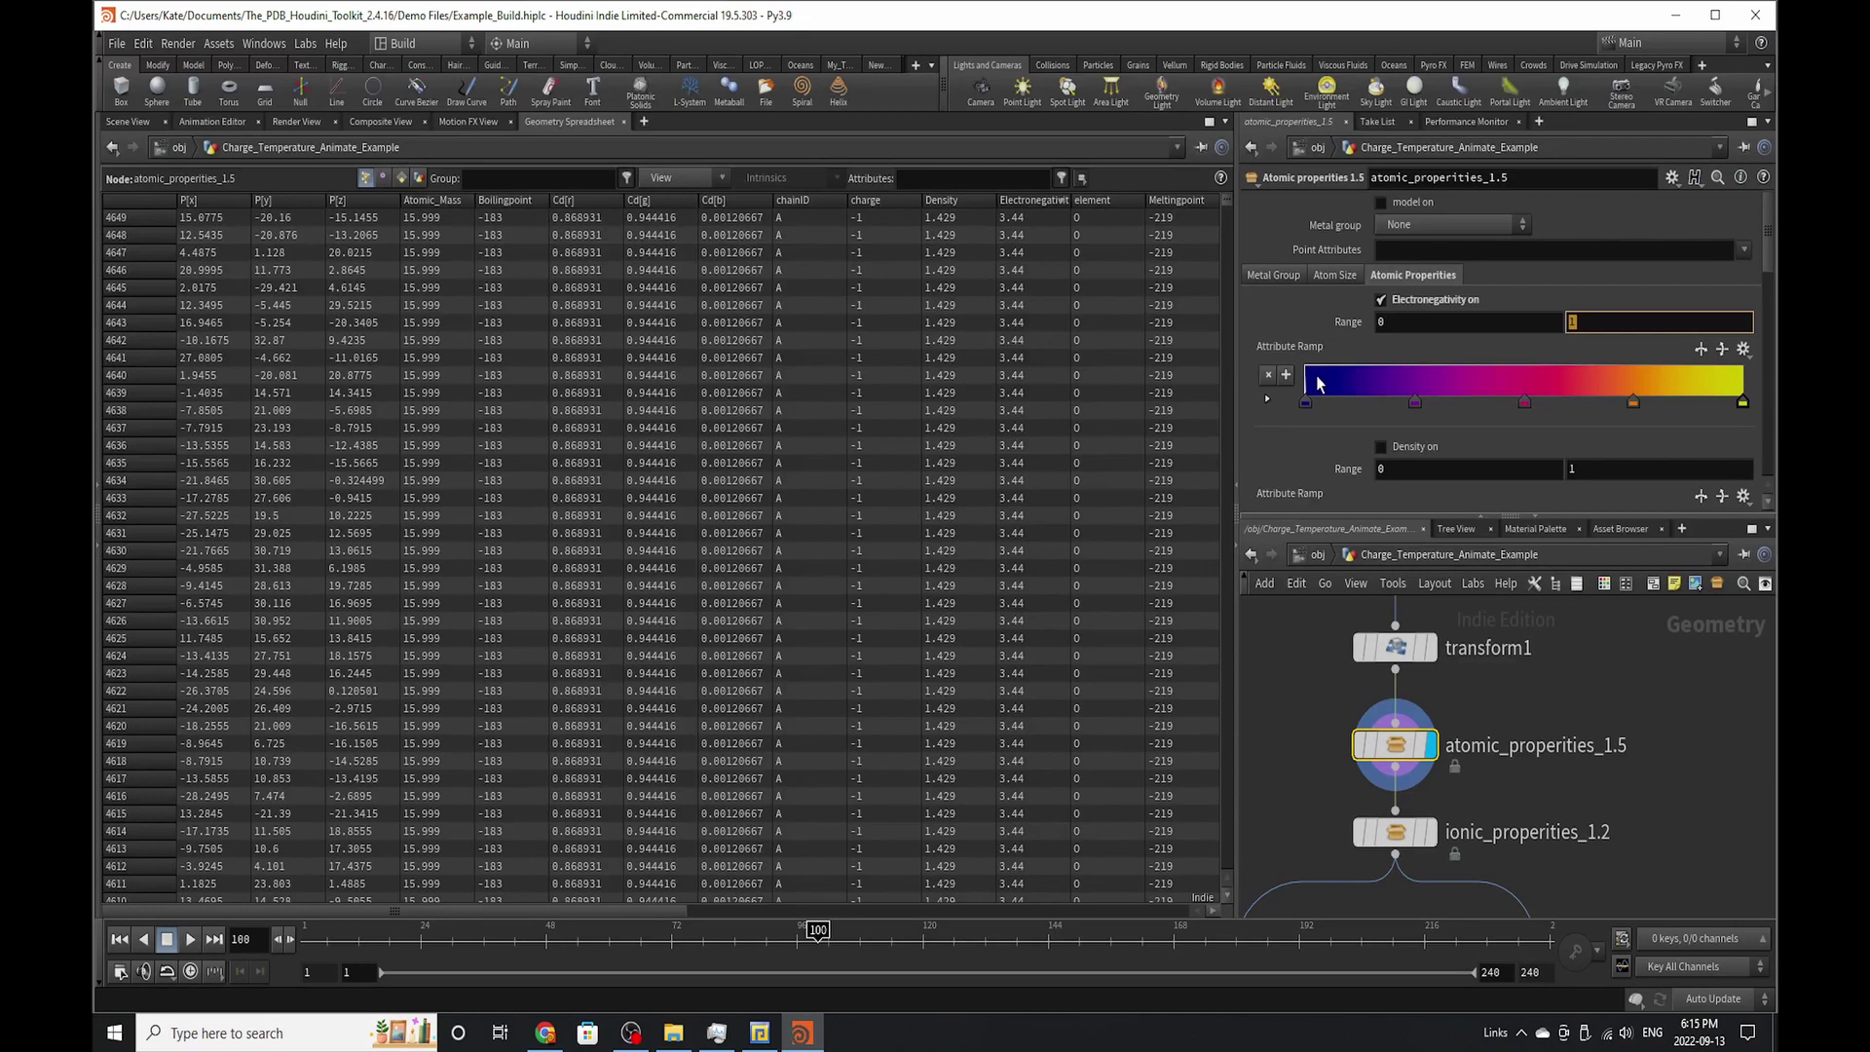
text(3.44)
key(Return)
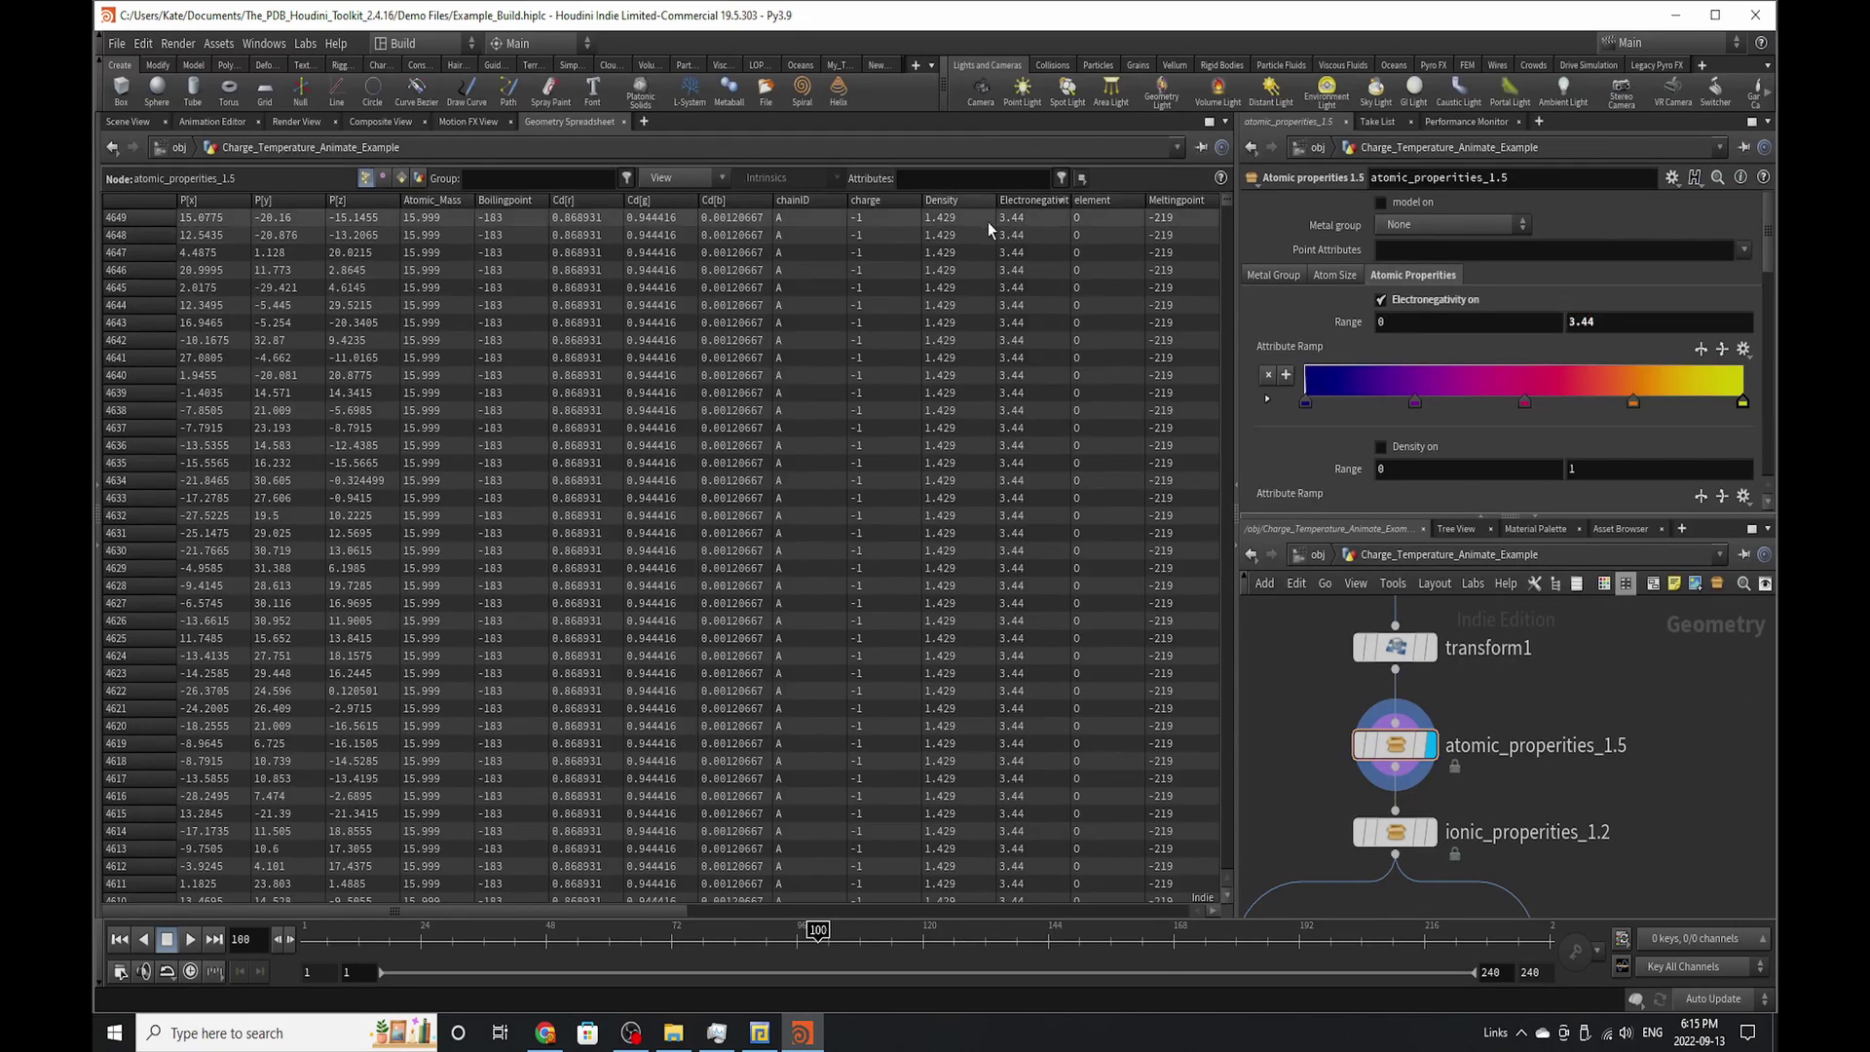
- Sort the electronegativity values lowest first, set the lower end of the Electronegativity range to 1, and inspect the coloring in the scene
click(1018, 200)
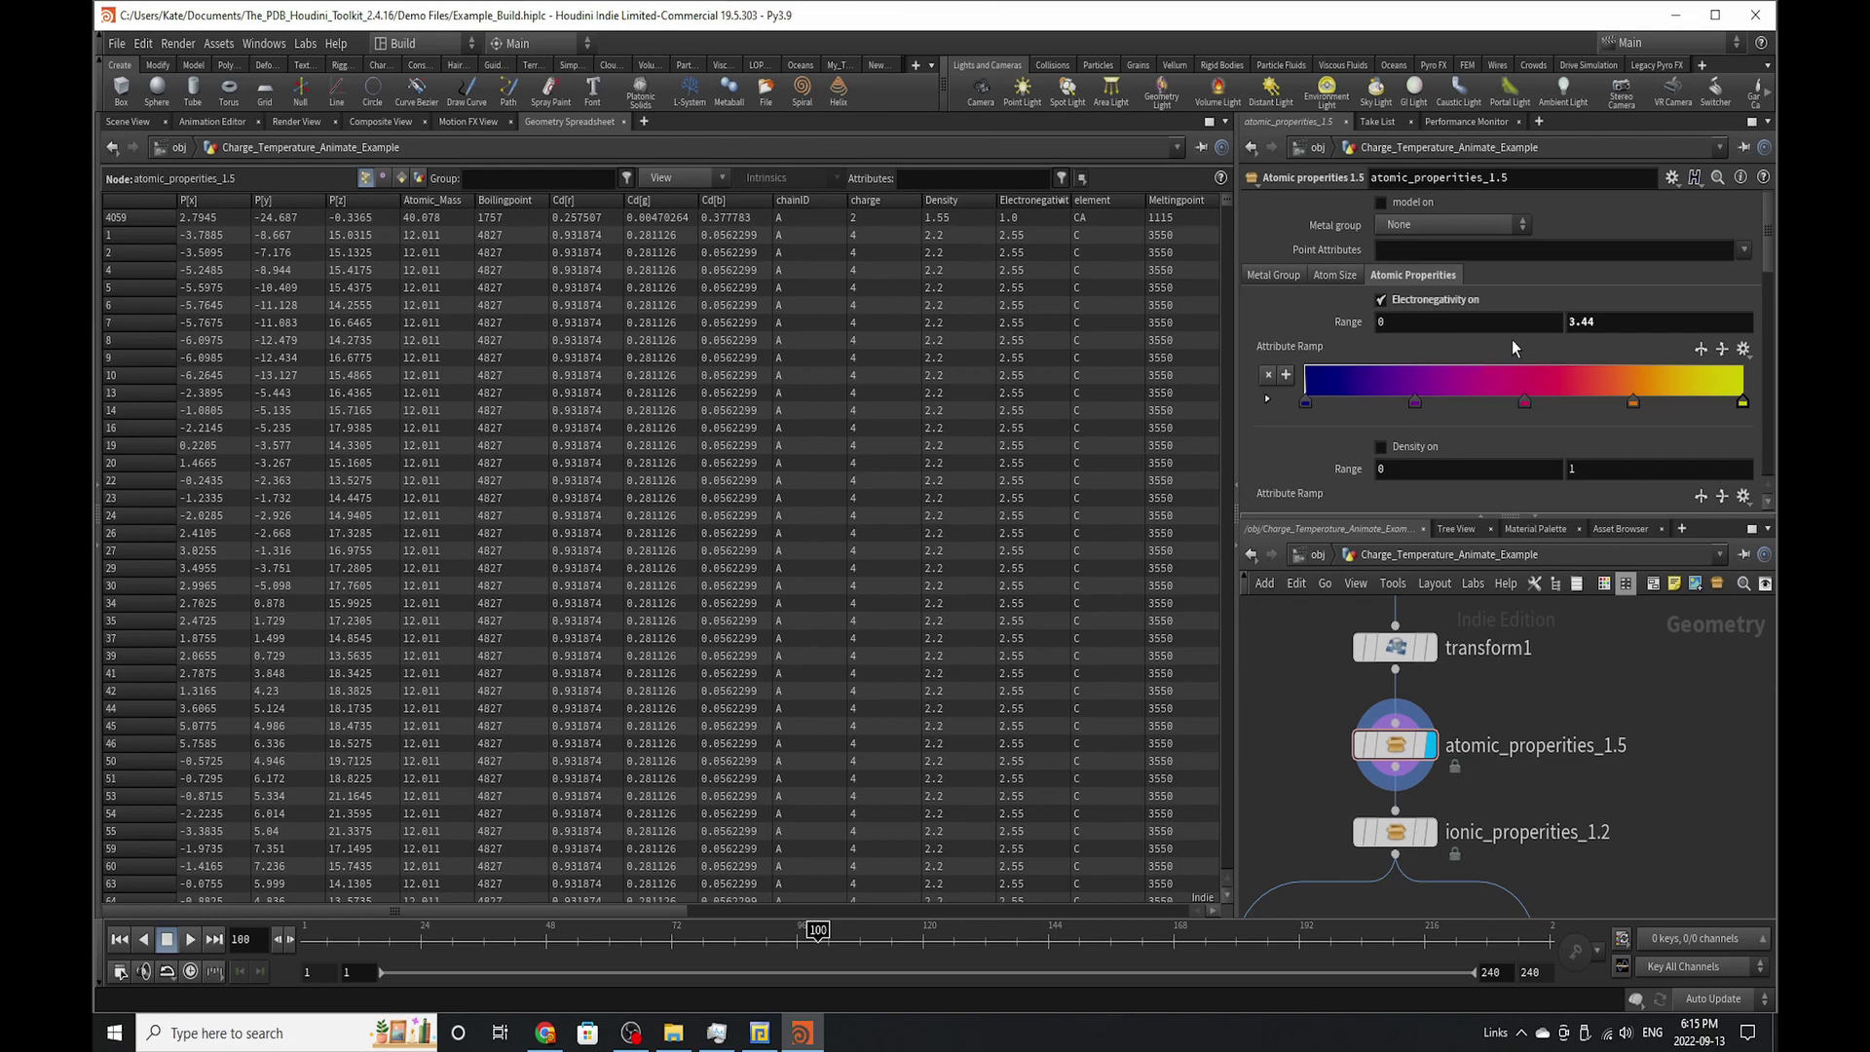
drag(1424, 322, 1194, 362)
text(1)
key(Return)
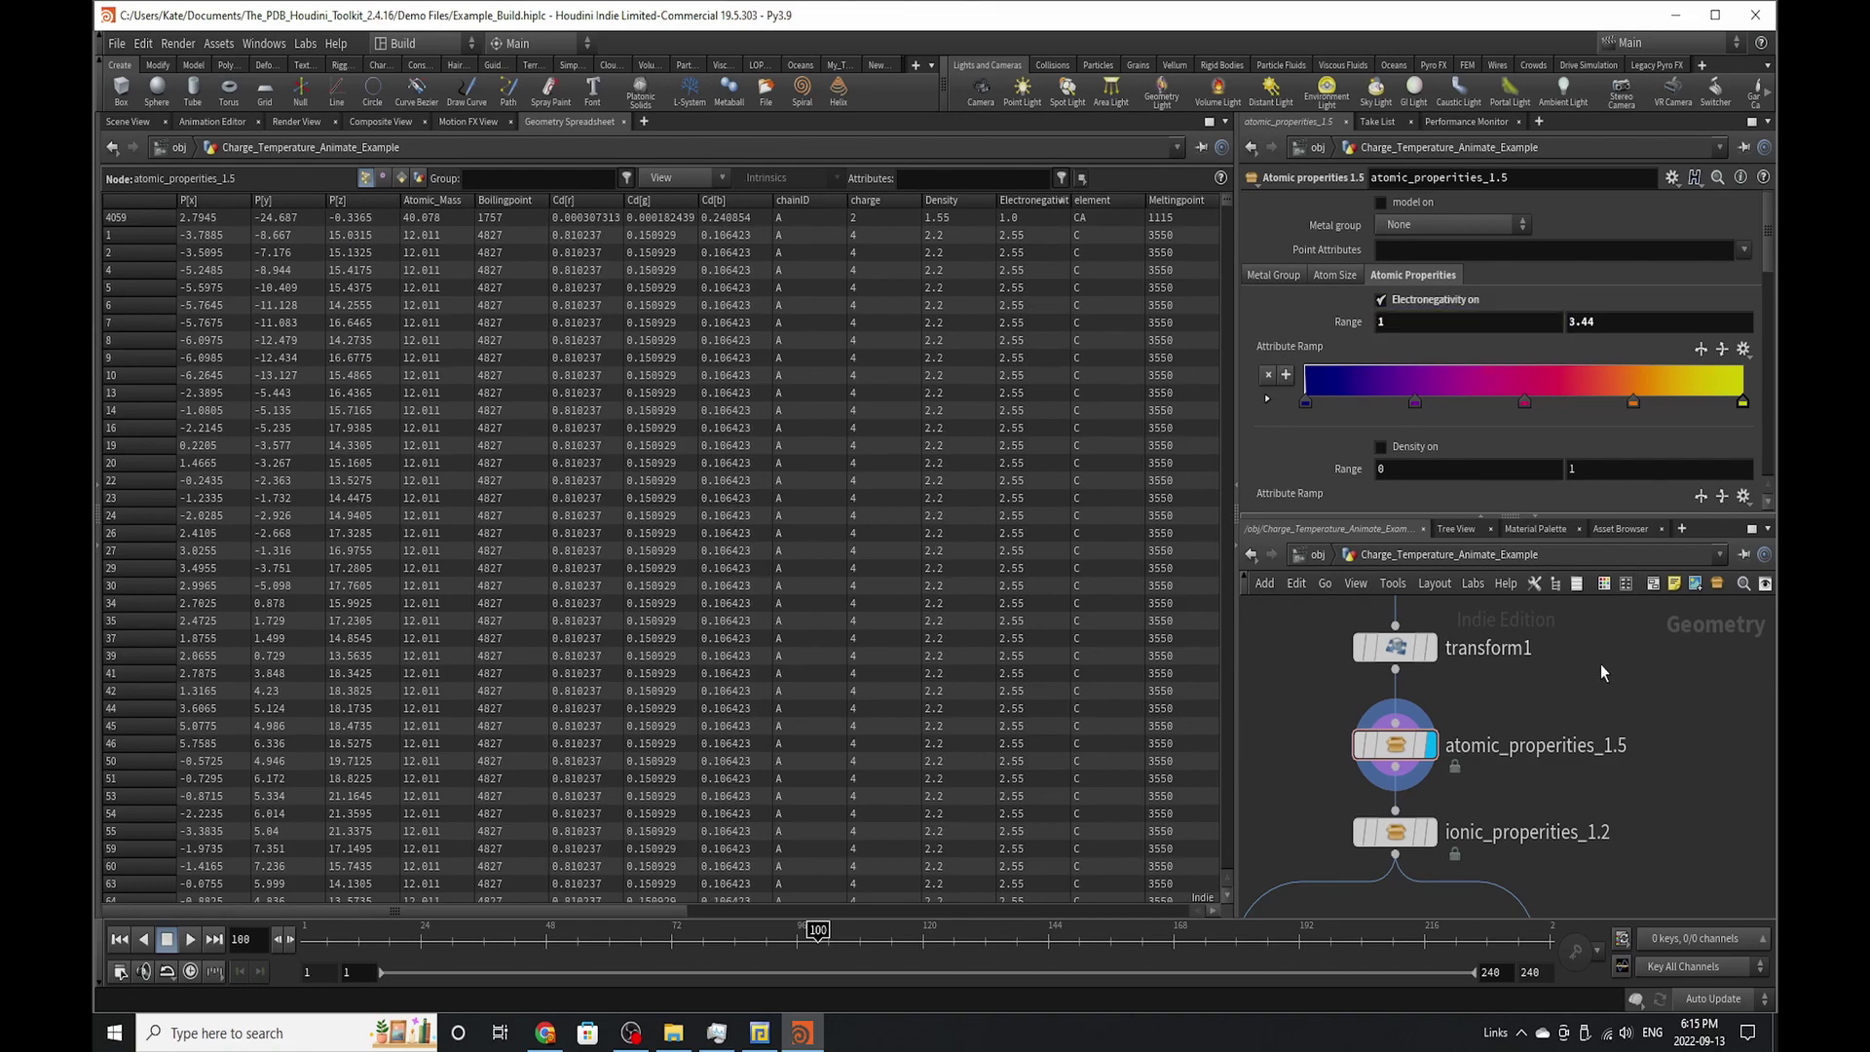
click(126, 121)
scroll(975, 539, up, 5)
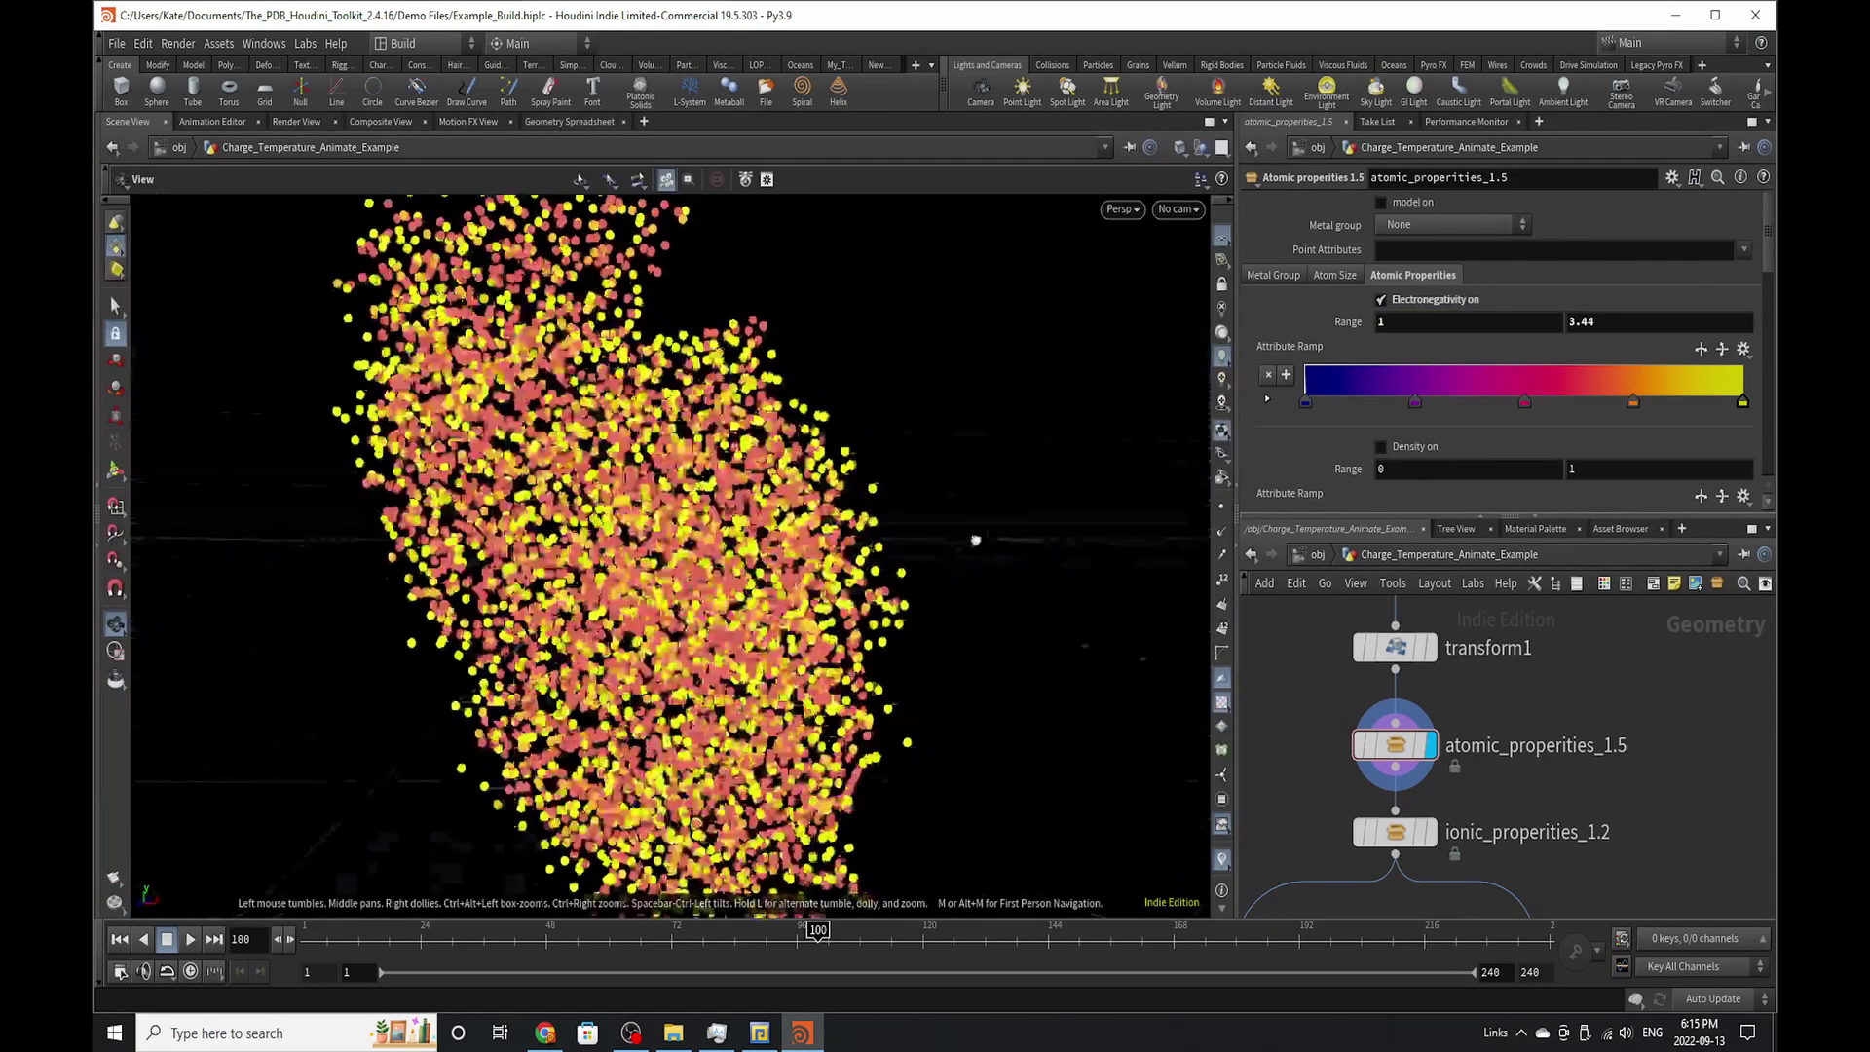
drag(975, 540, 633, 643)
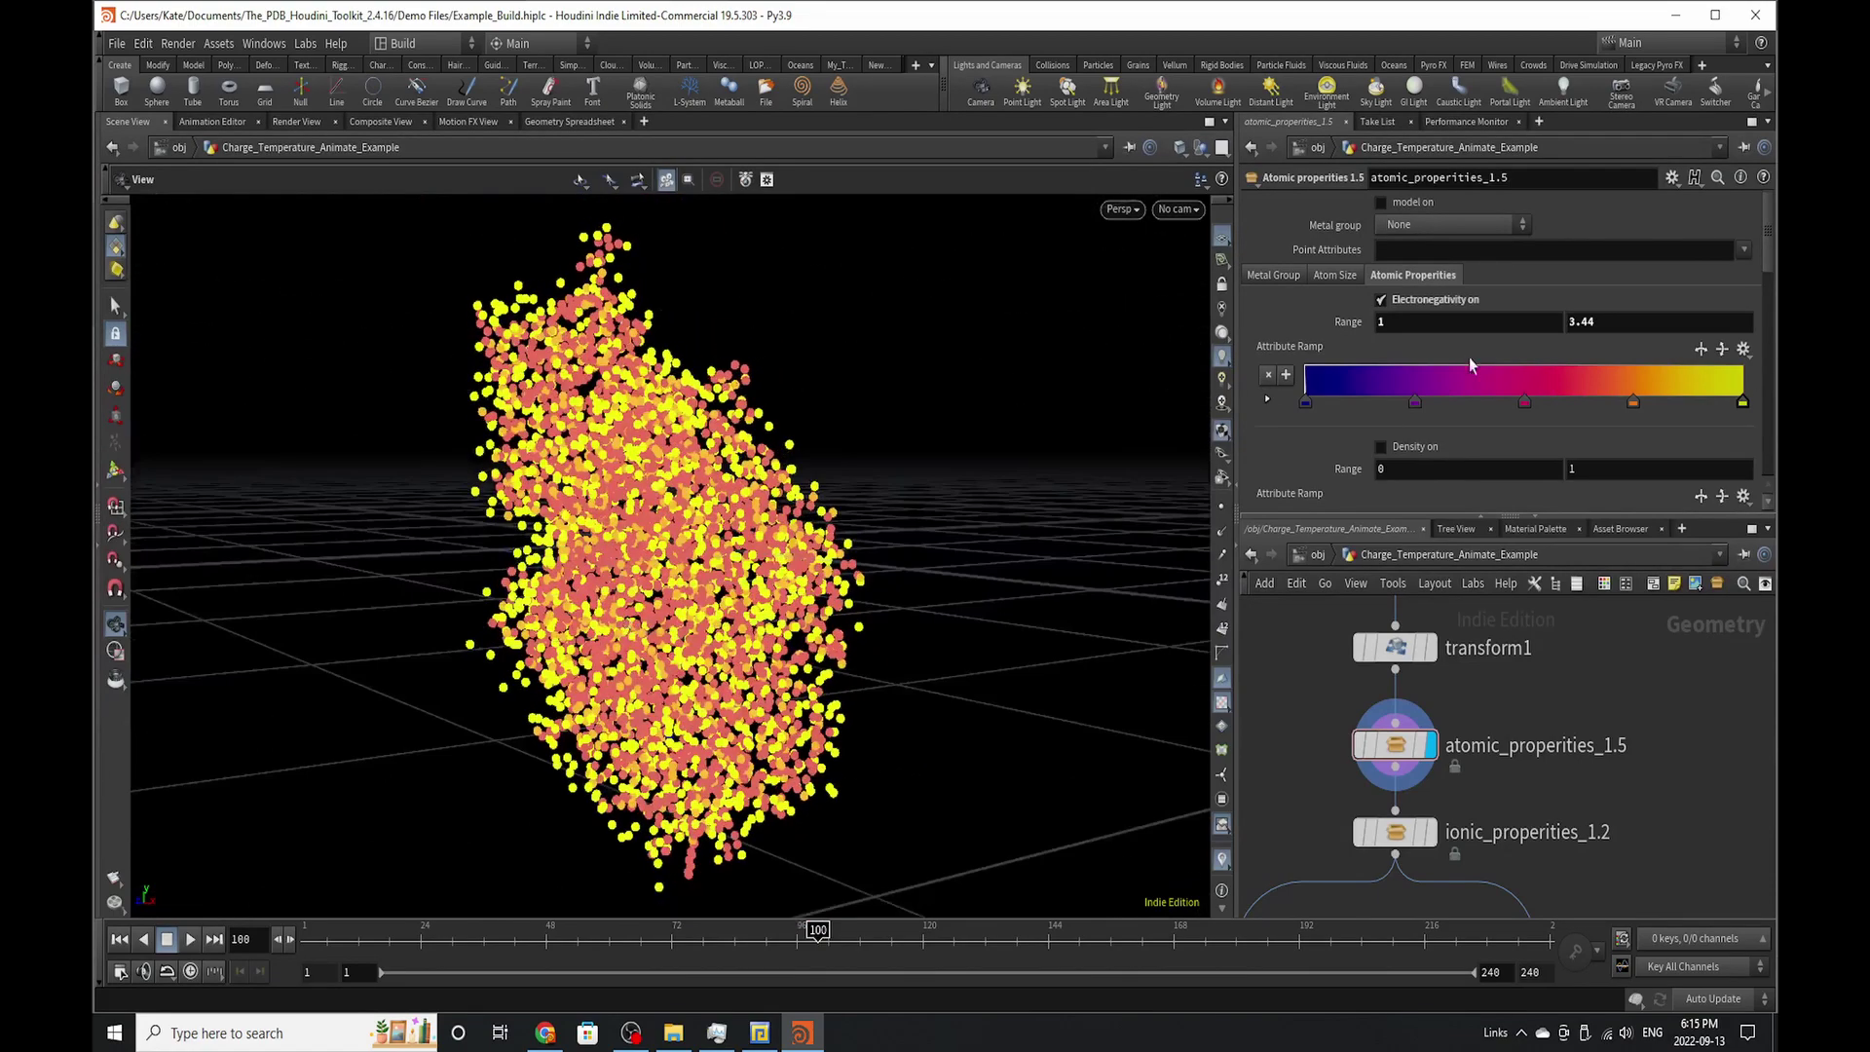
- Switch the point coloring from Electronegativity to Density
click(1433, 309)
scroll(1452, 413, down, 2)
click(1407, 382)
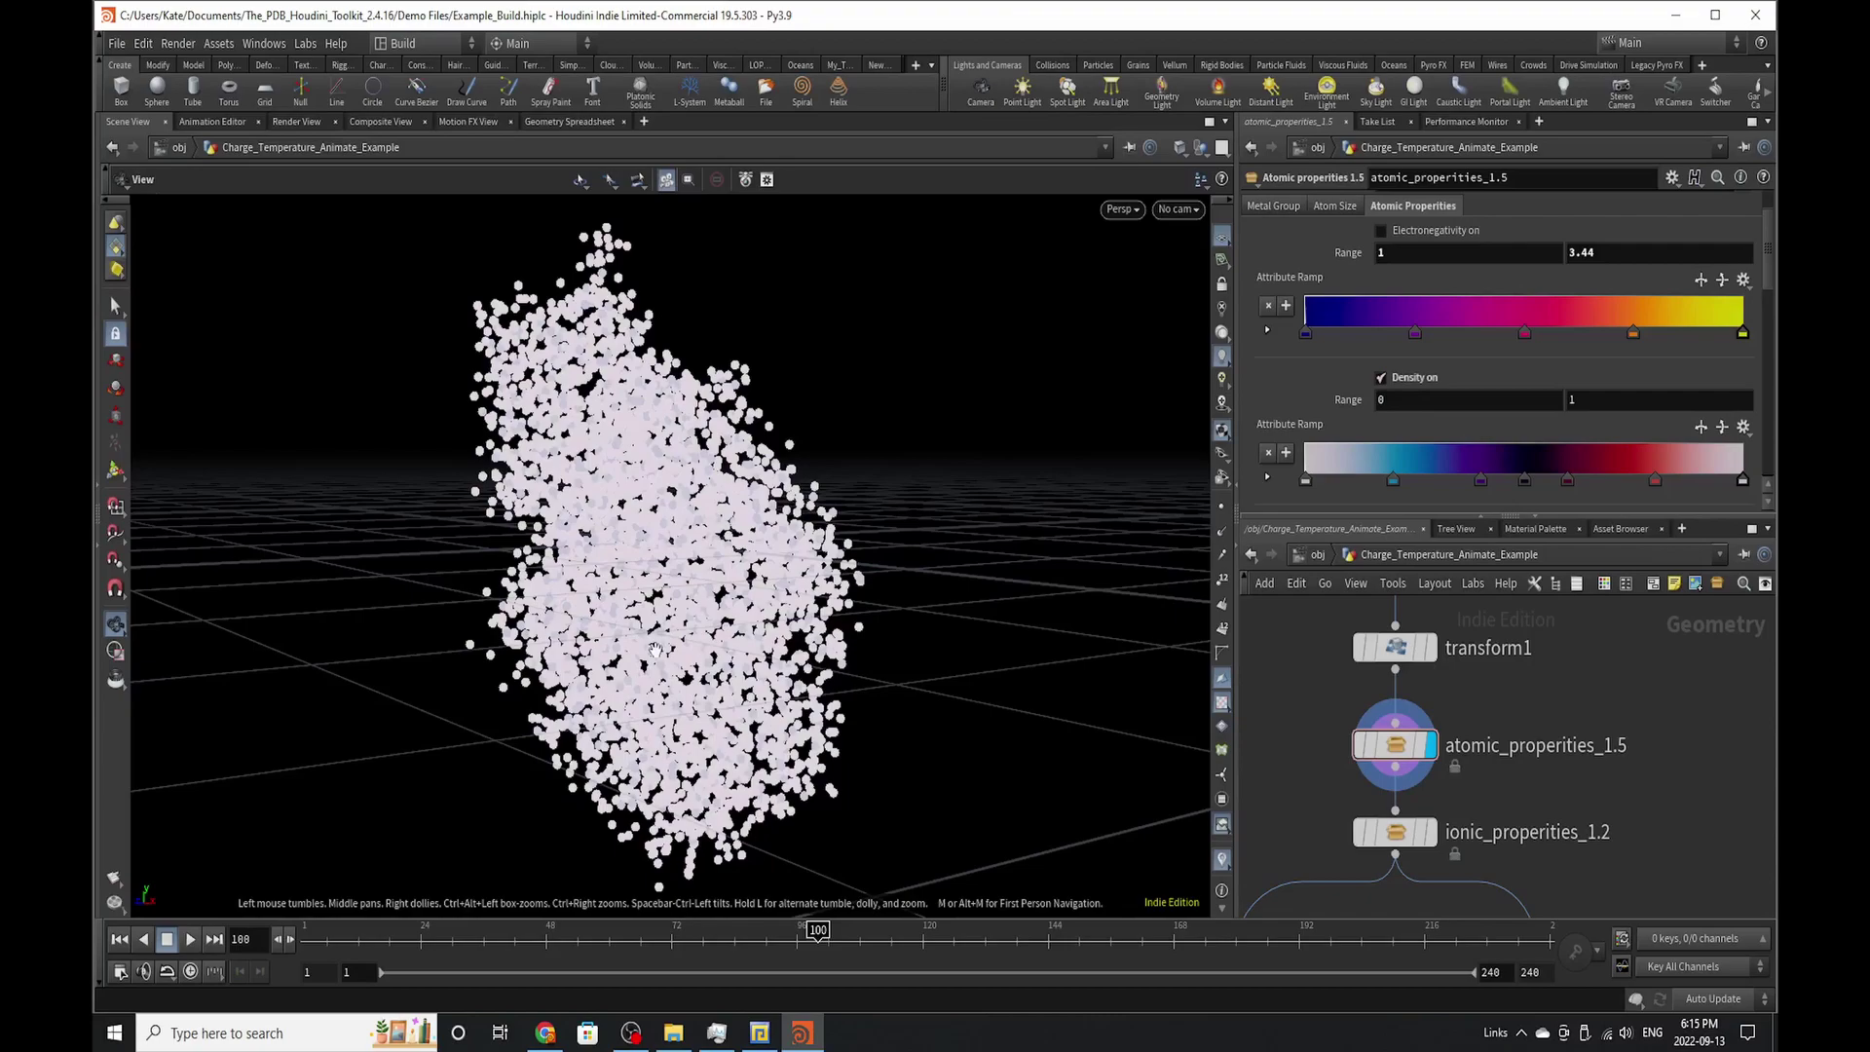
drag(655, 649, 682, 575)
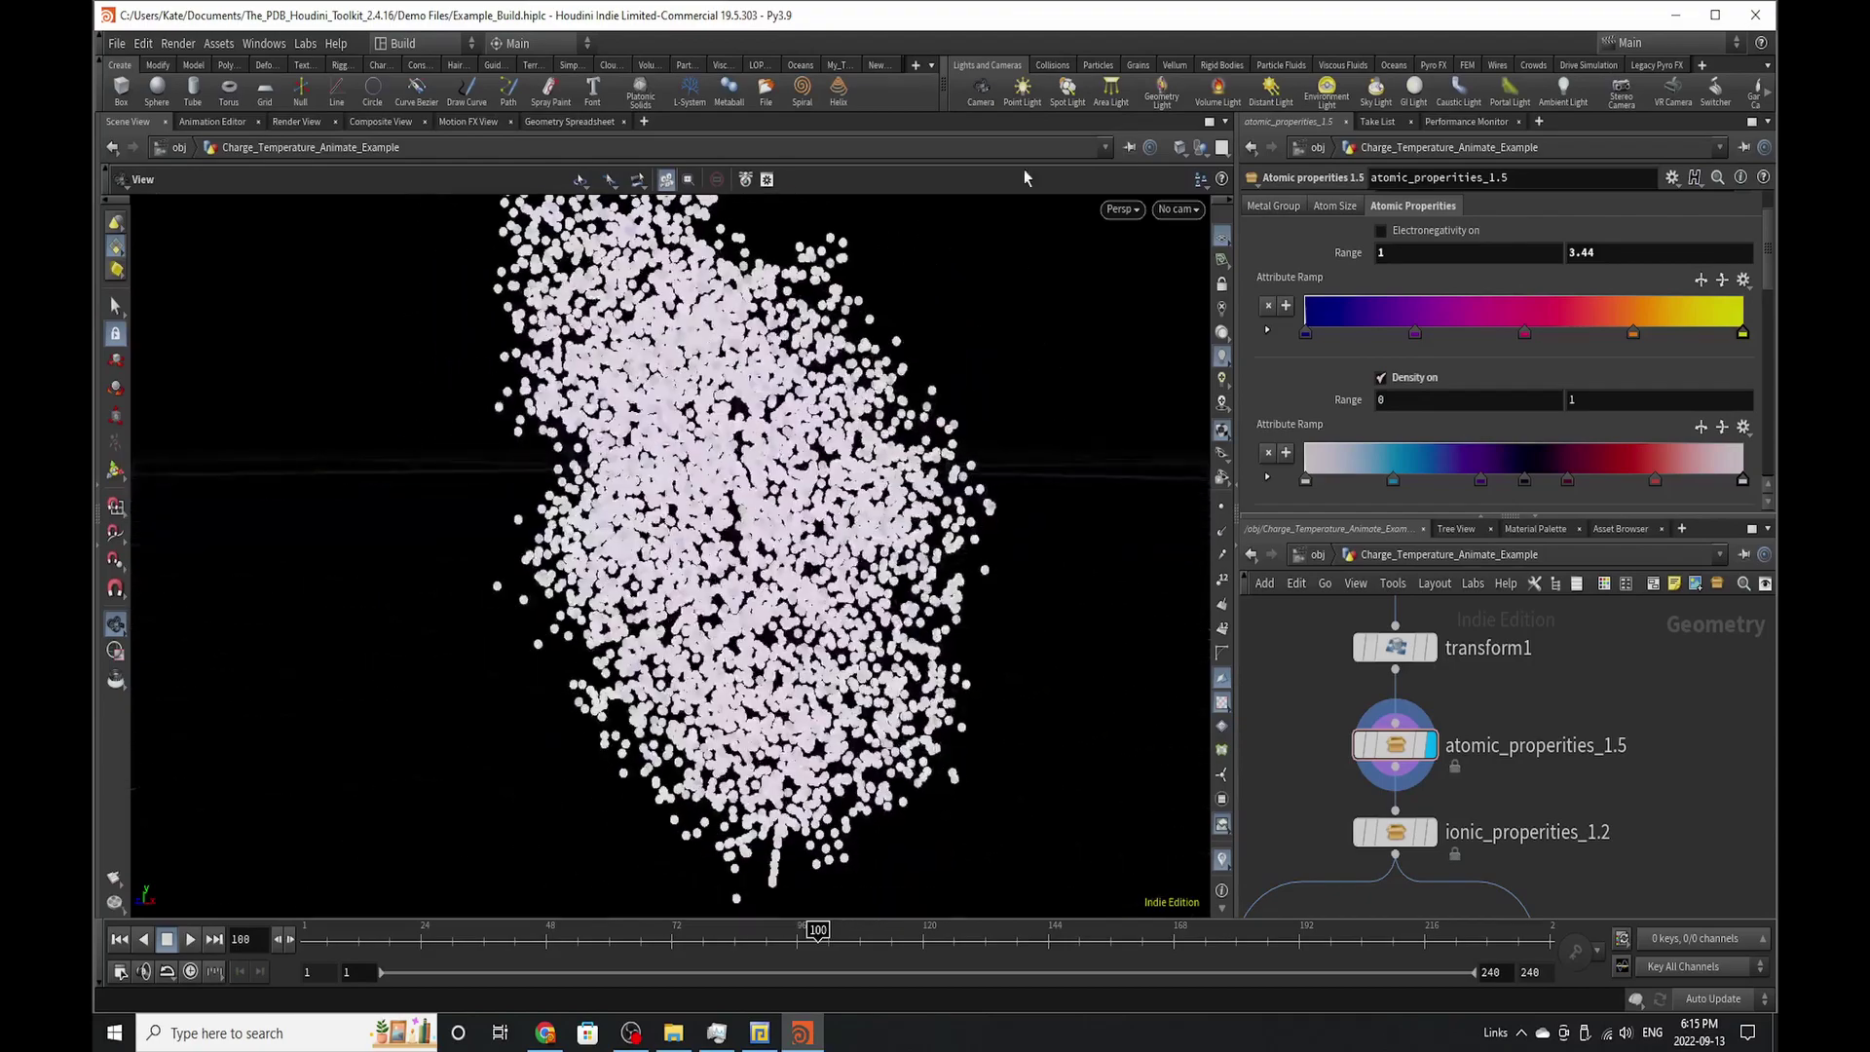
- Sort the geometry spreadsheet by density, highest first, and set the upper end of the Density range to 3.214
click(568, 122)
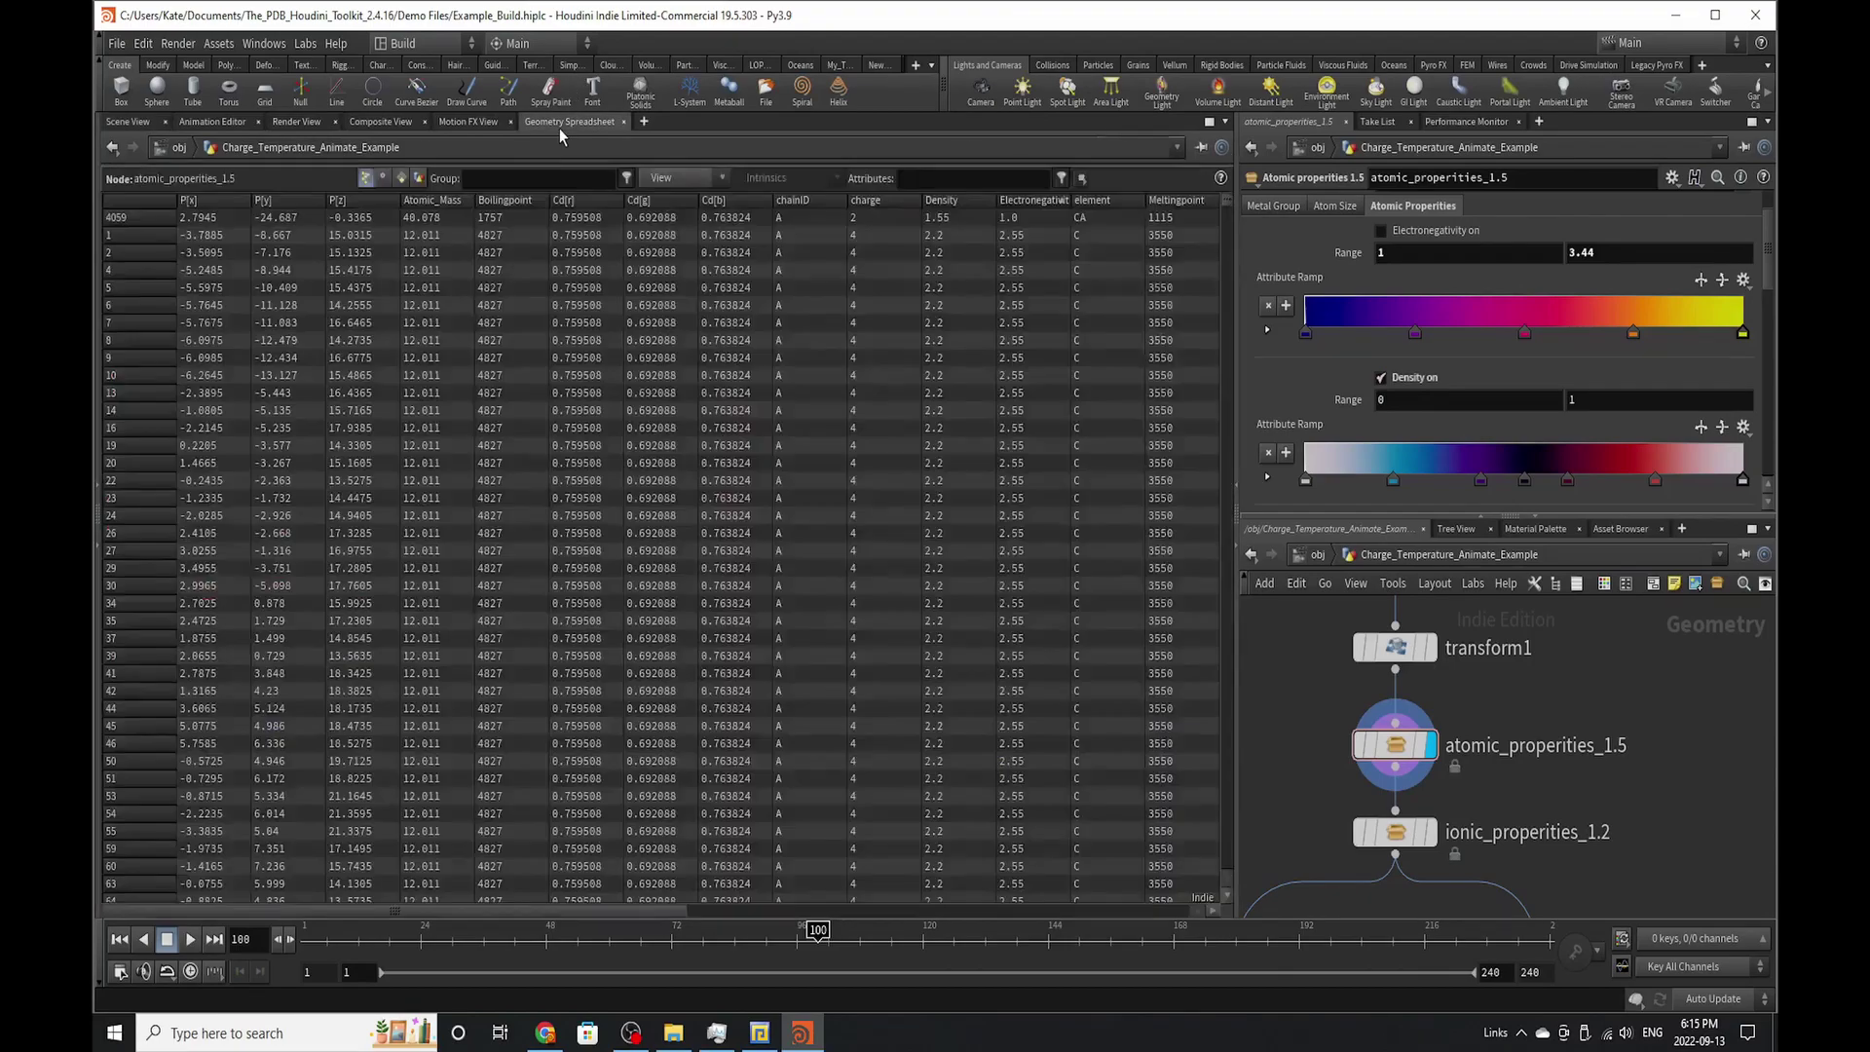
click(964, 198)
scroll(1554, 365, up, 3)
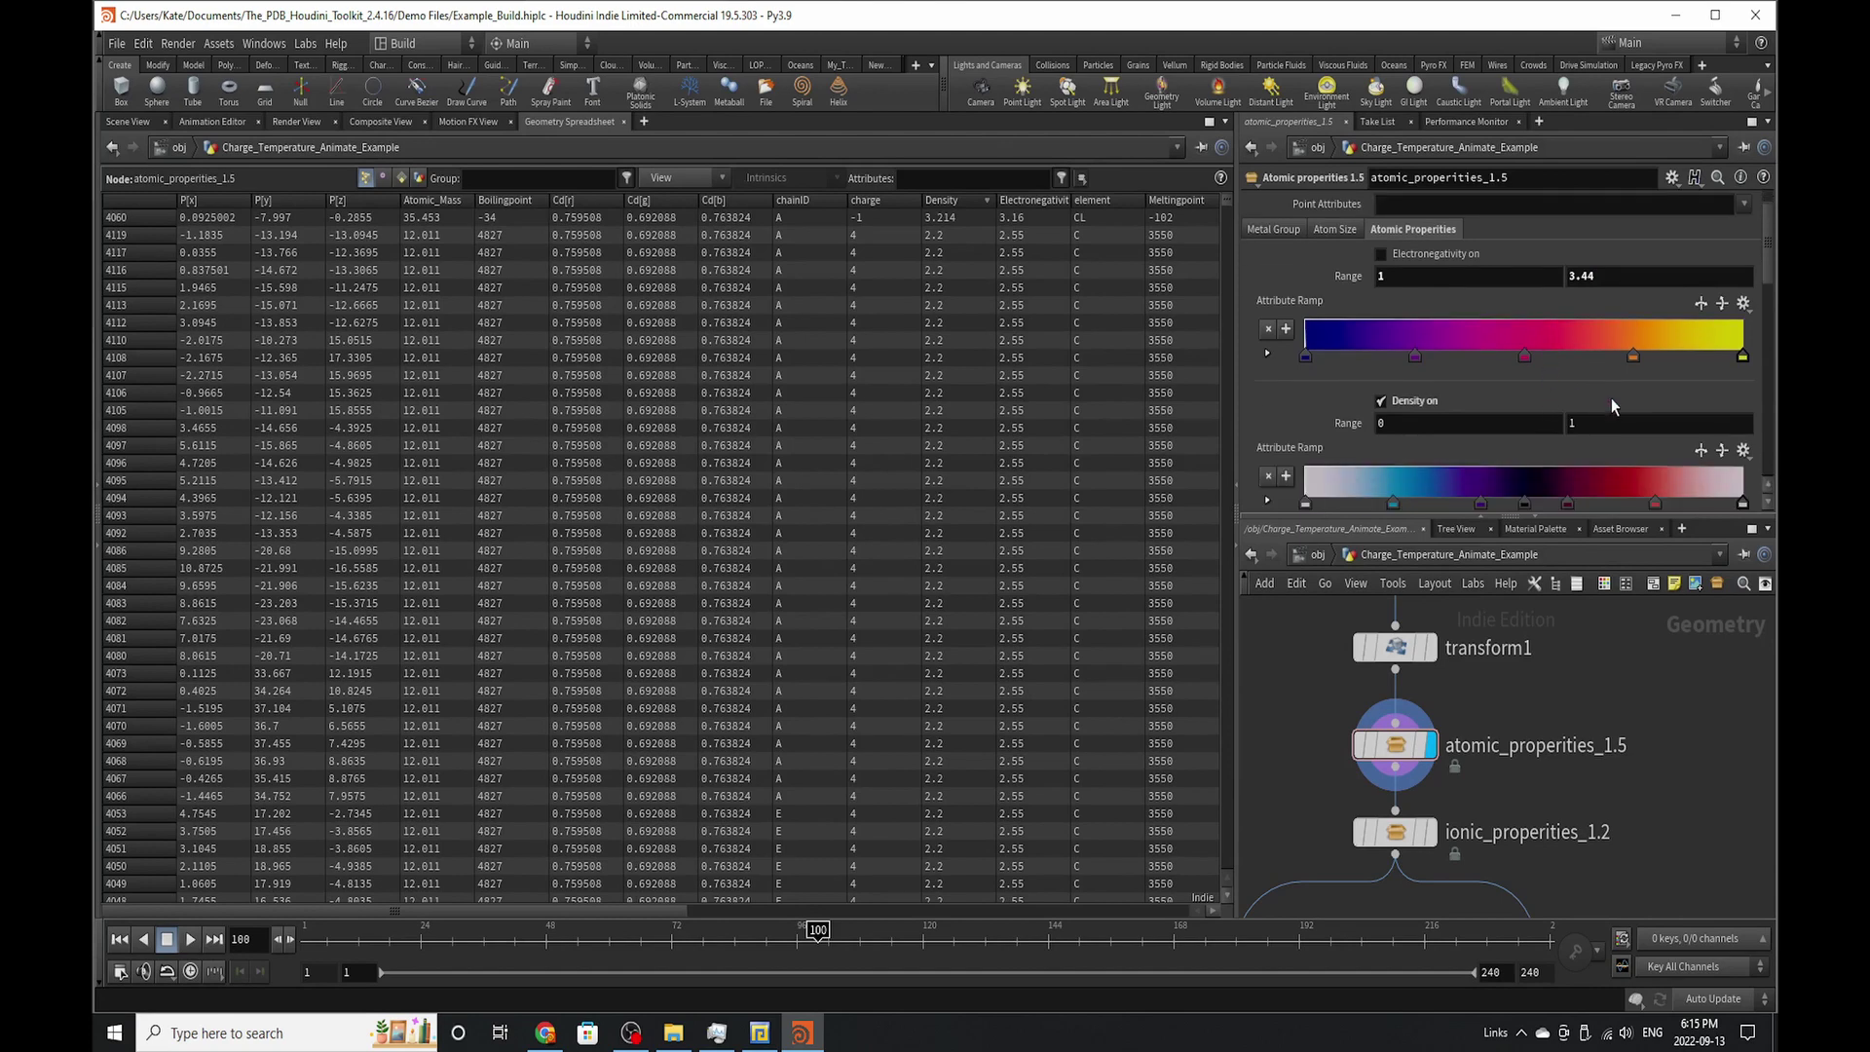
drag(1496, 424, 1468, 414)
text(3.214)
key(Return)
- Set the lower end of the Density range to 0.0725 and inspect the resulting coloring in the scene
click(1451, 422)
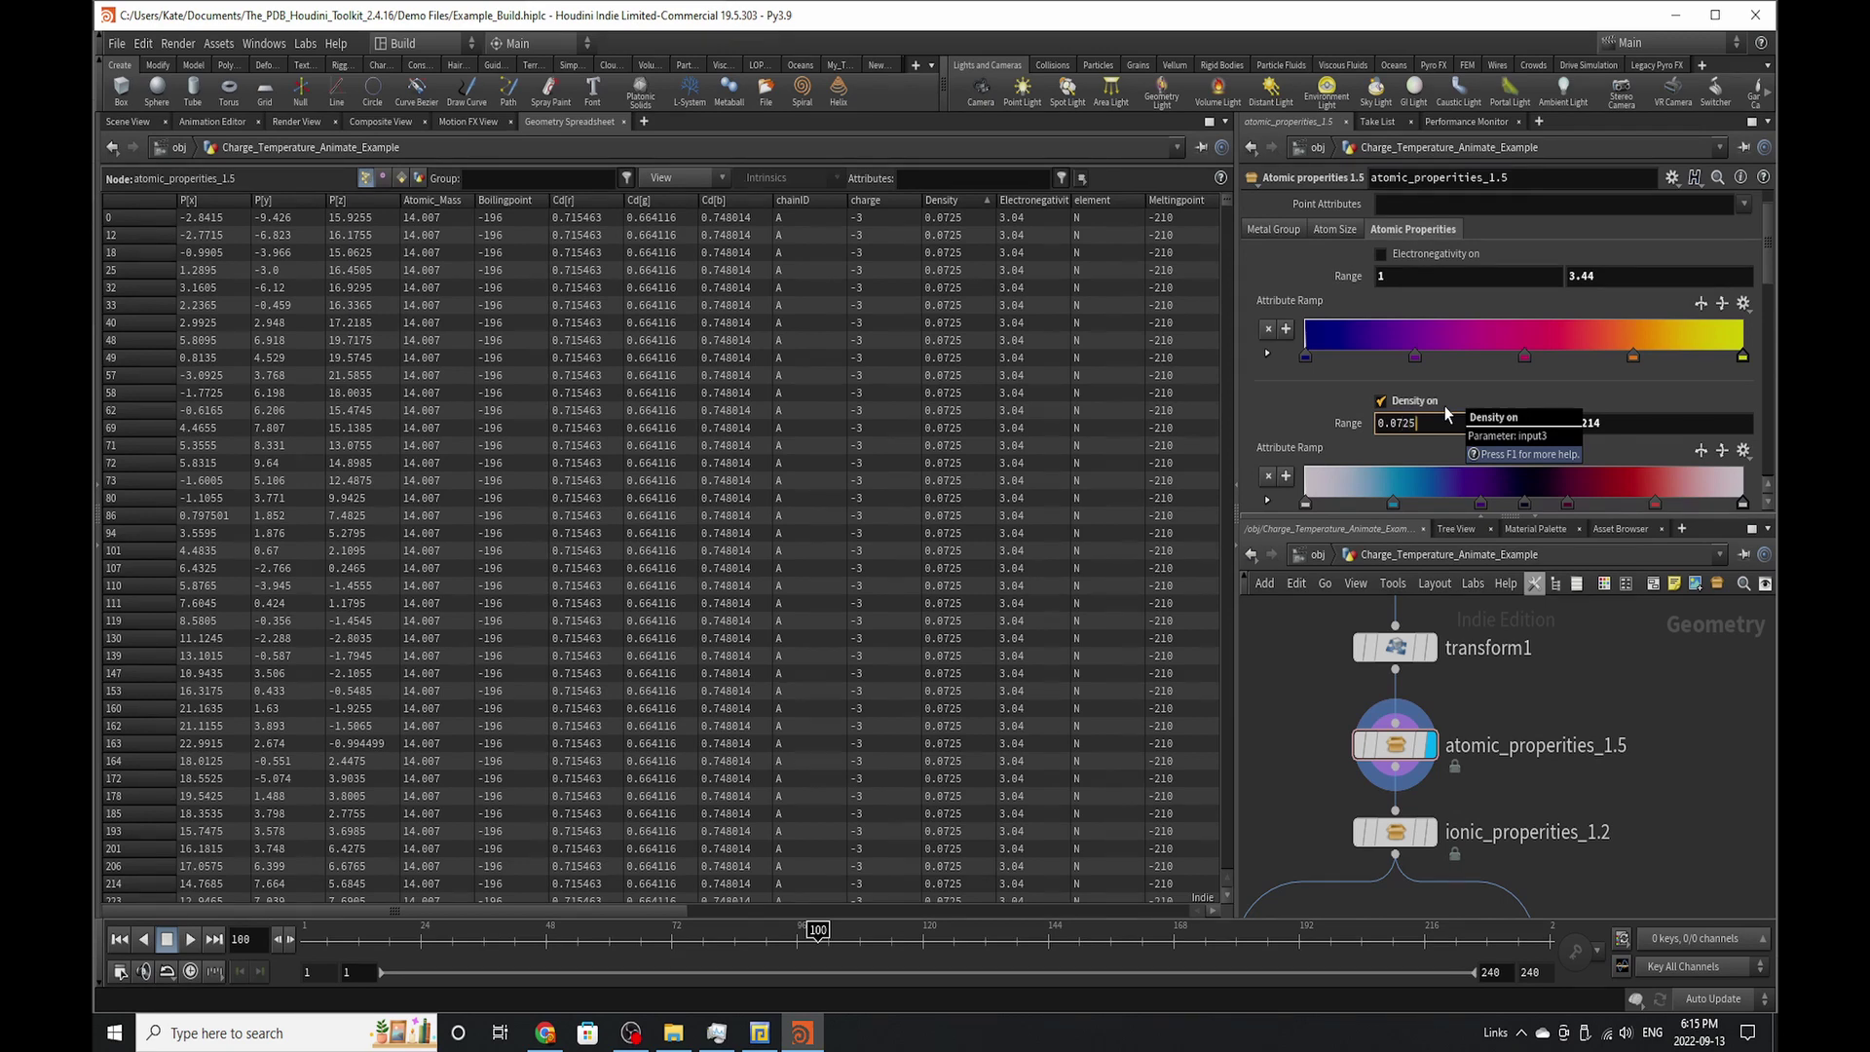
text(.0725)
key(Return)
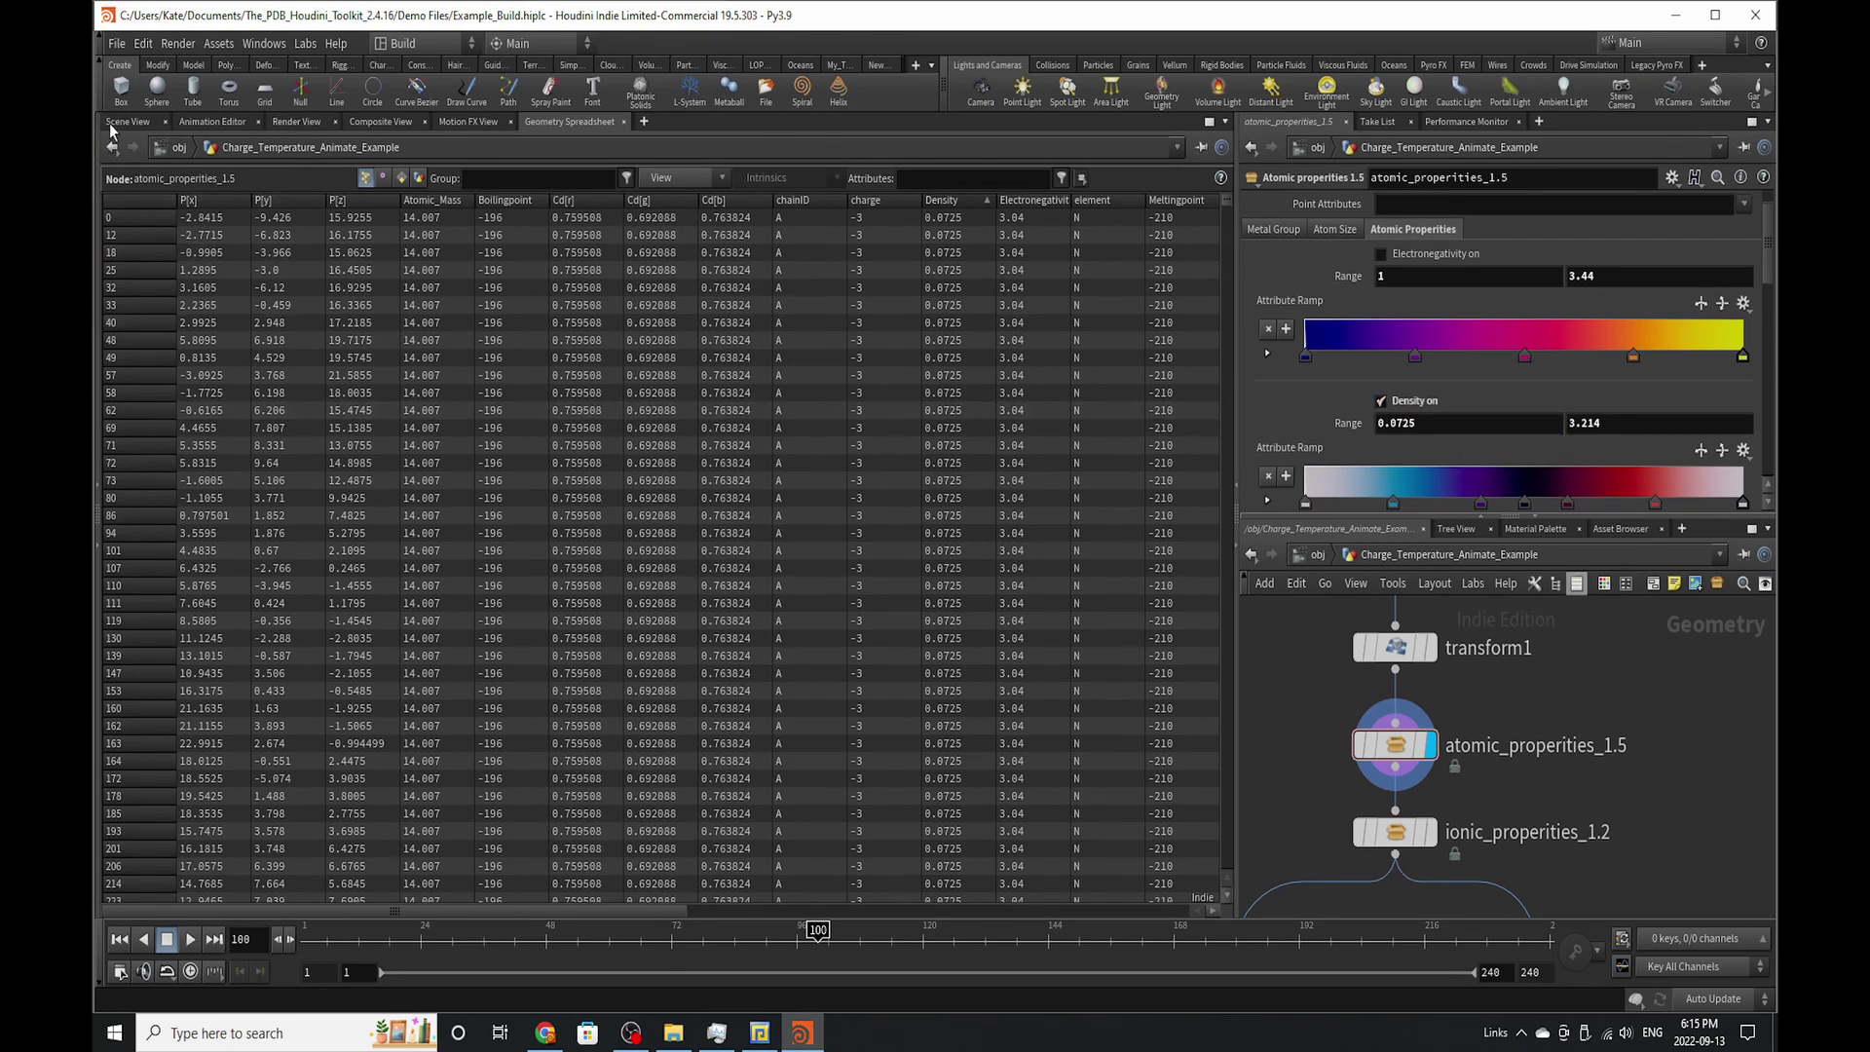
click(128, 120)
drag(701, 550, 801, 516)
- Switch the point coloring from Density to Atomic_Mass
click(1438, 400)
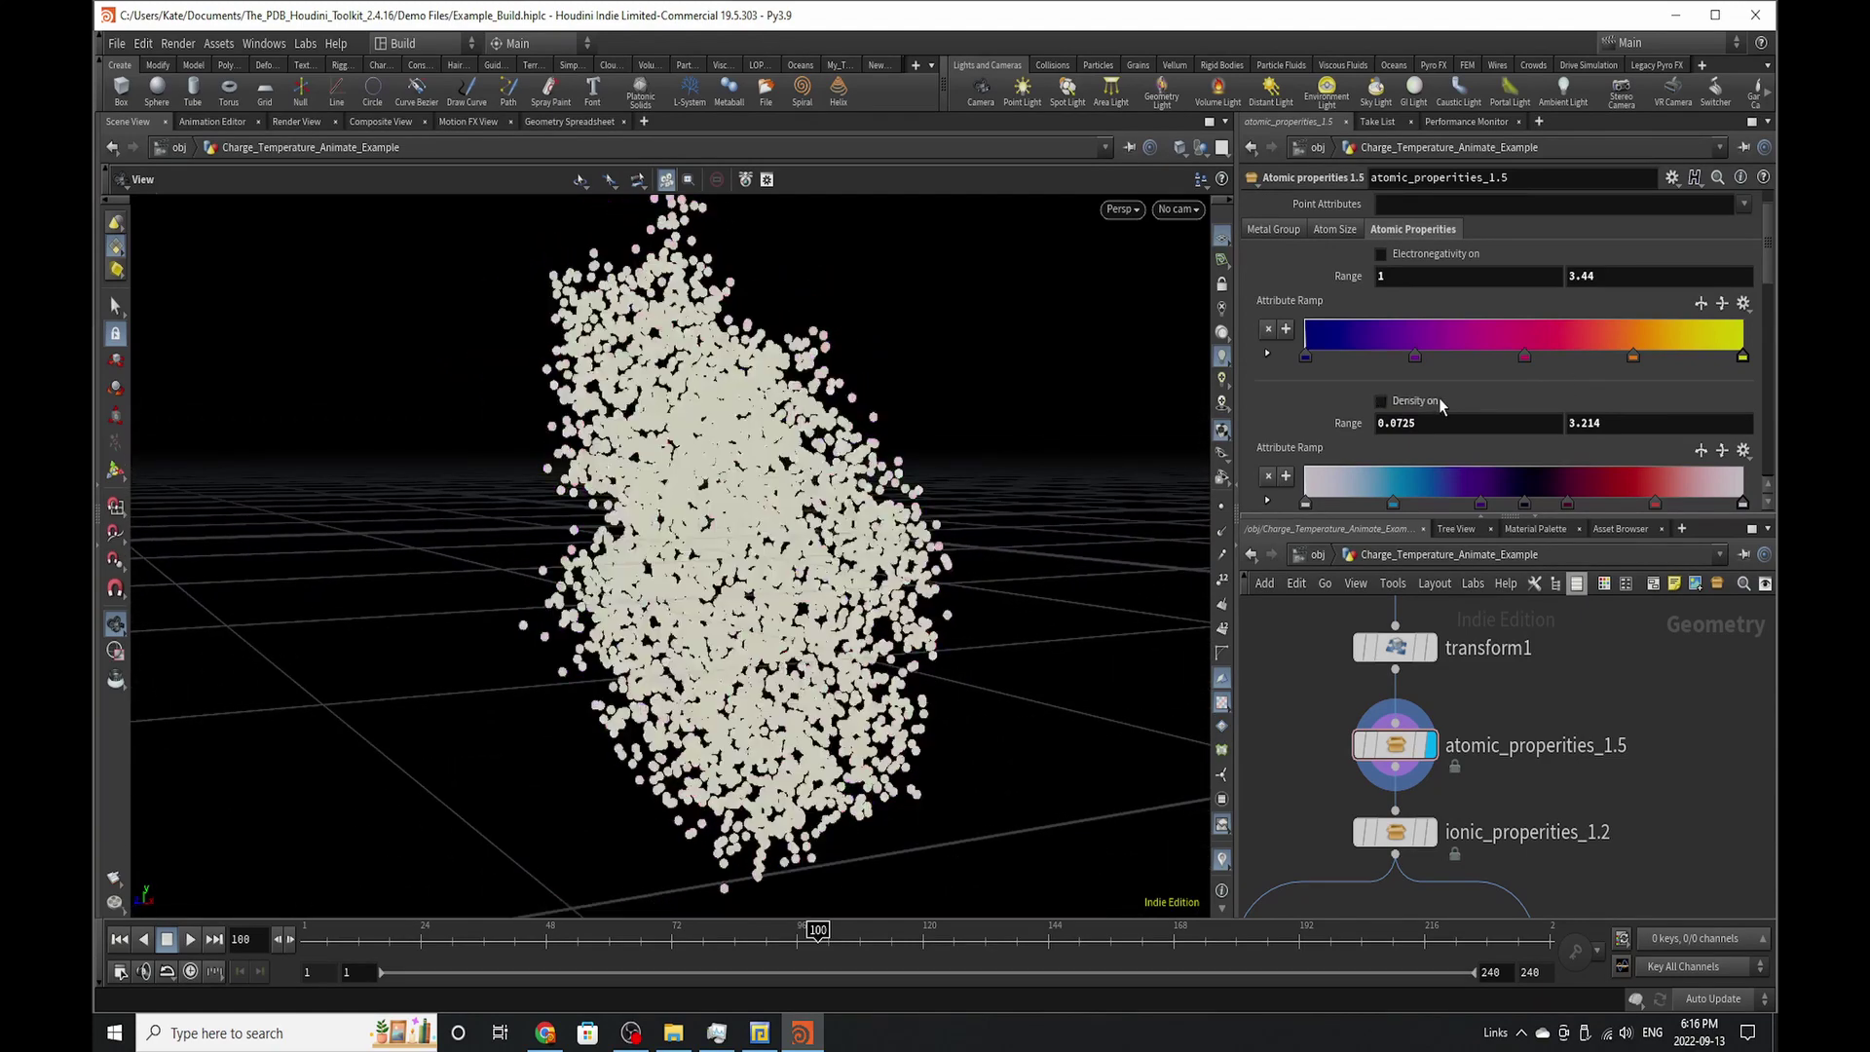
scroll(1402, 390, down, 4)
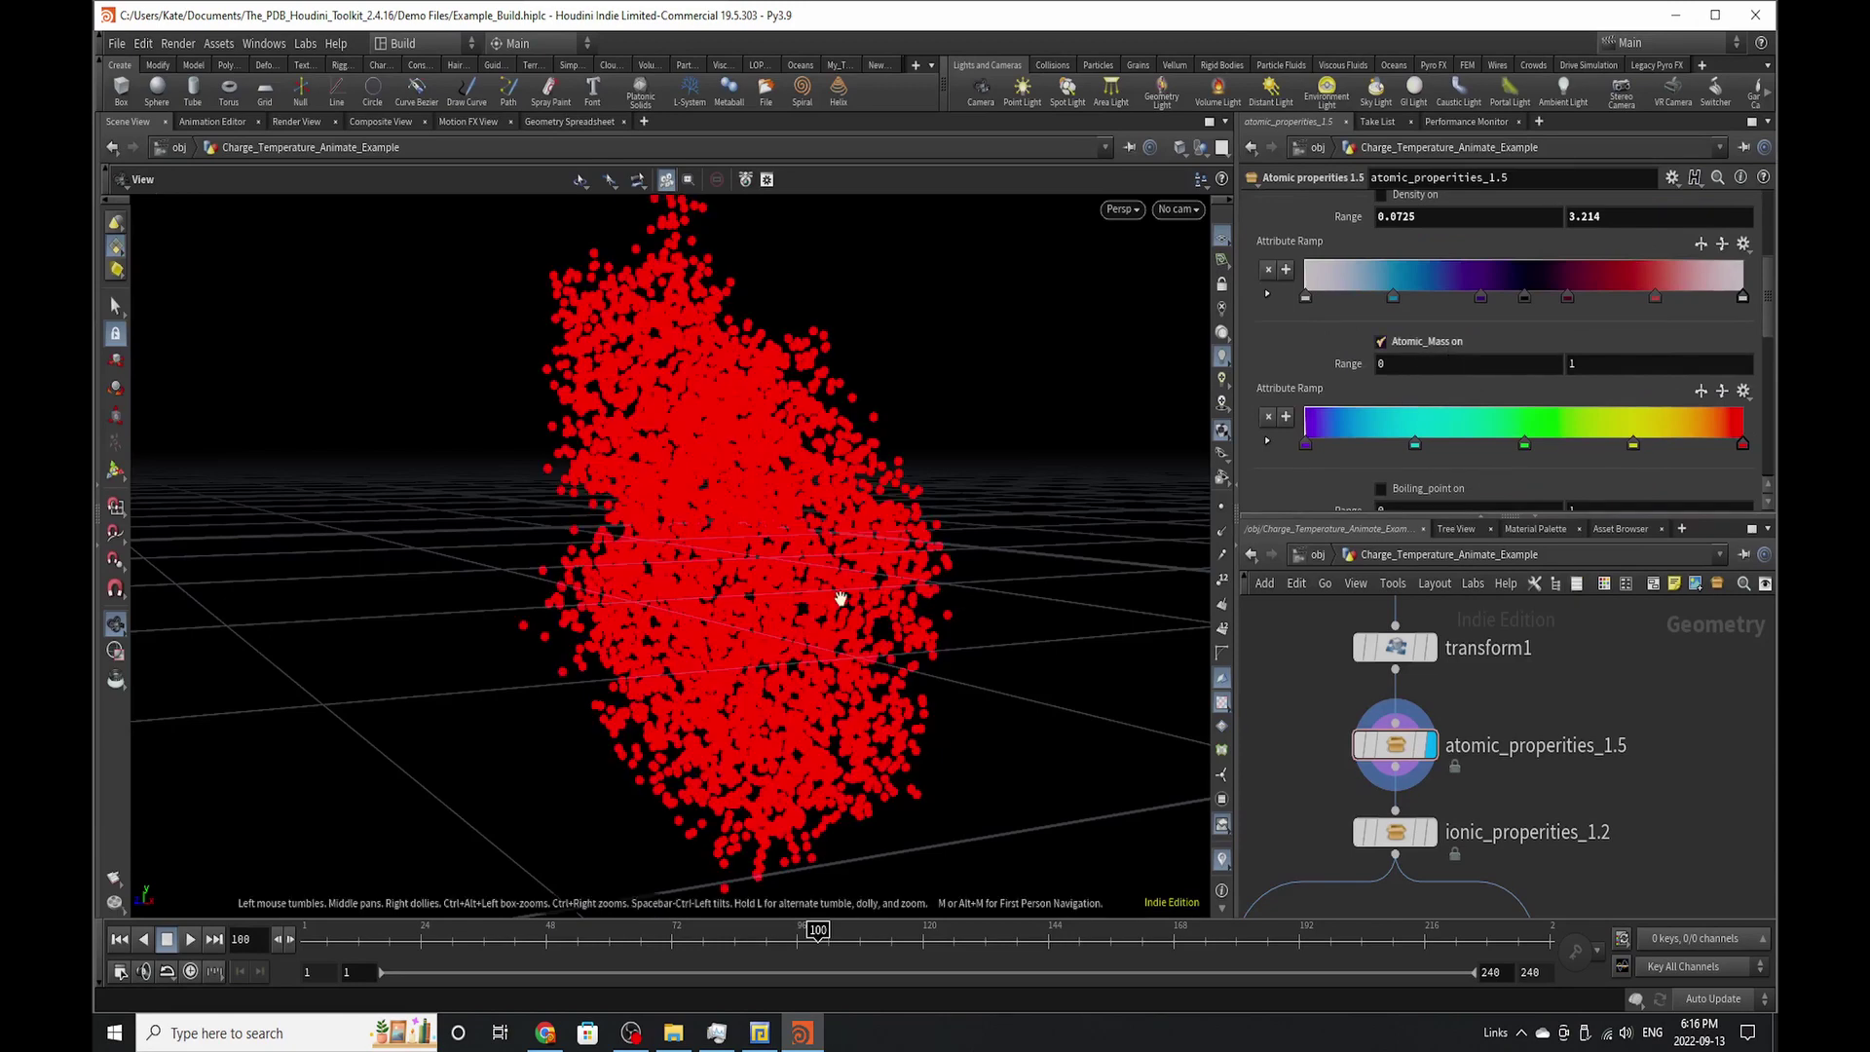
right_drag(640, 558, 739, 543)
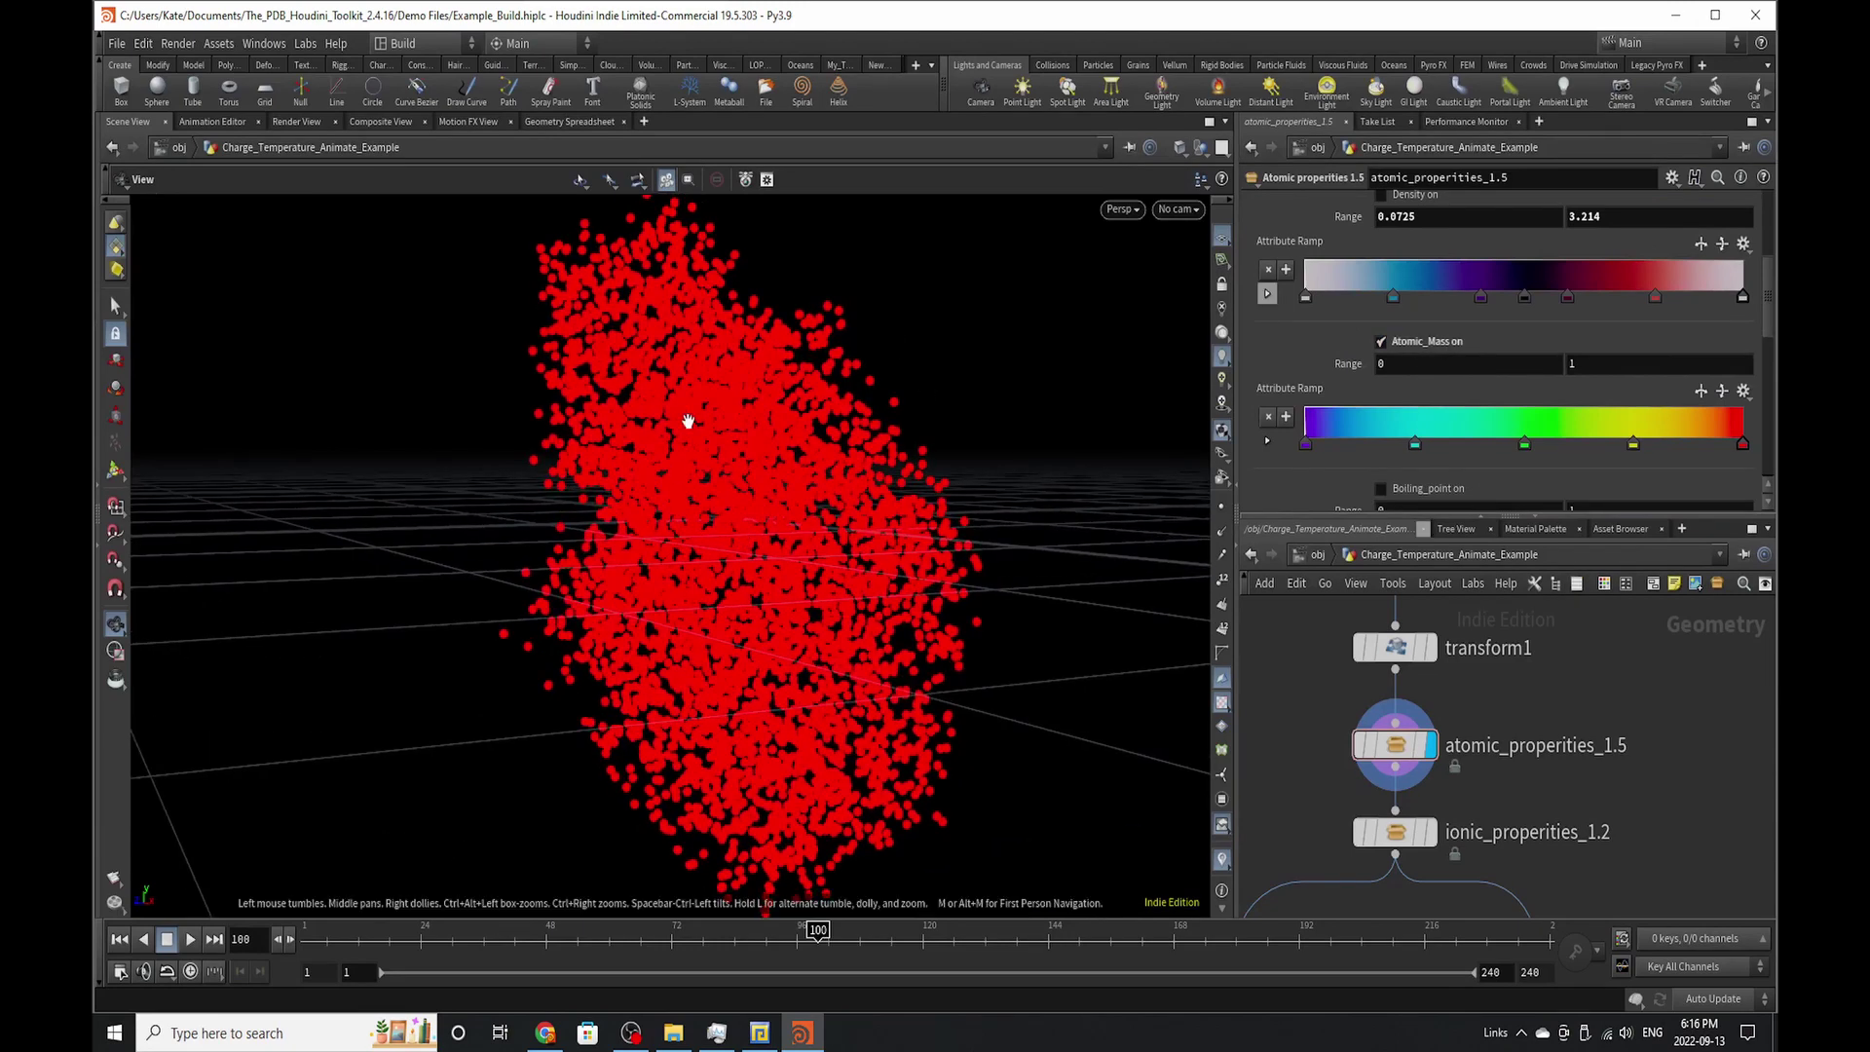
- Sort the geometry spreadsheet by atomic mass, highest first, and set the upper end of the Atomic_Mass range to 40.078
click(590, 123)
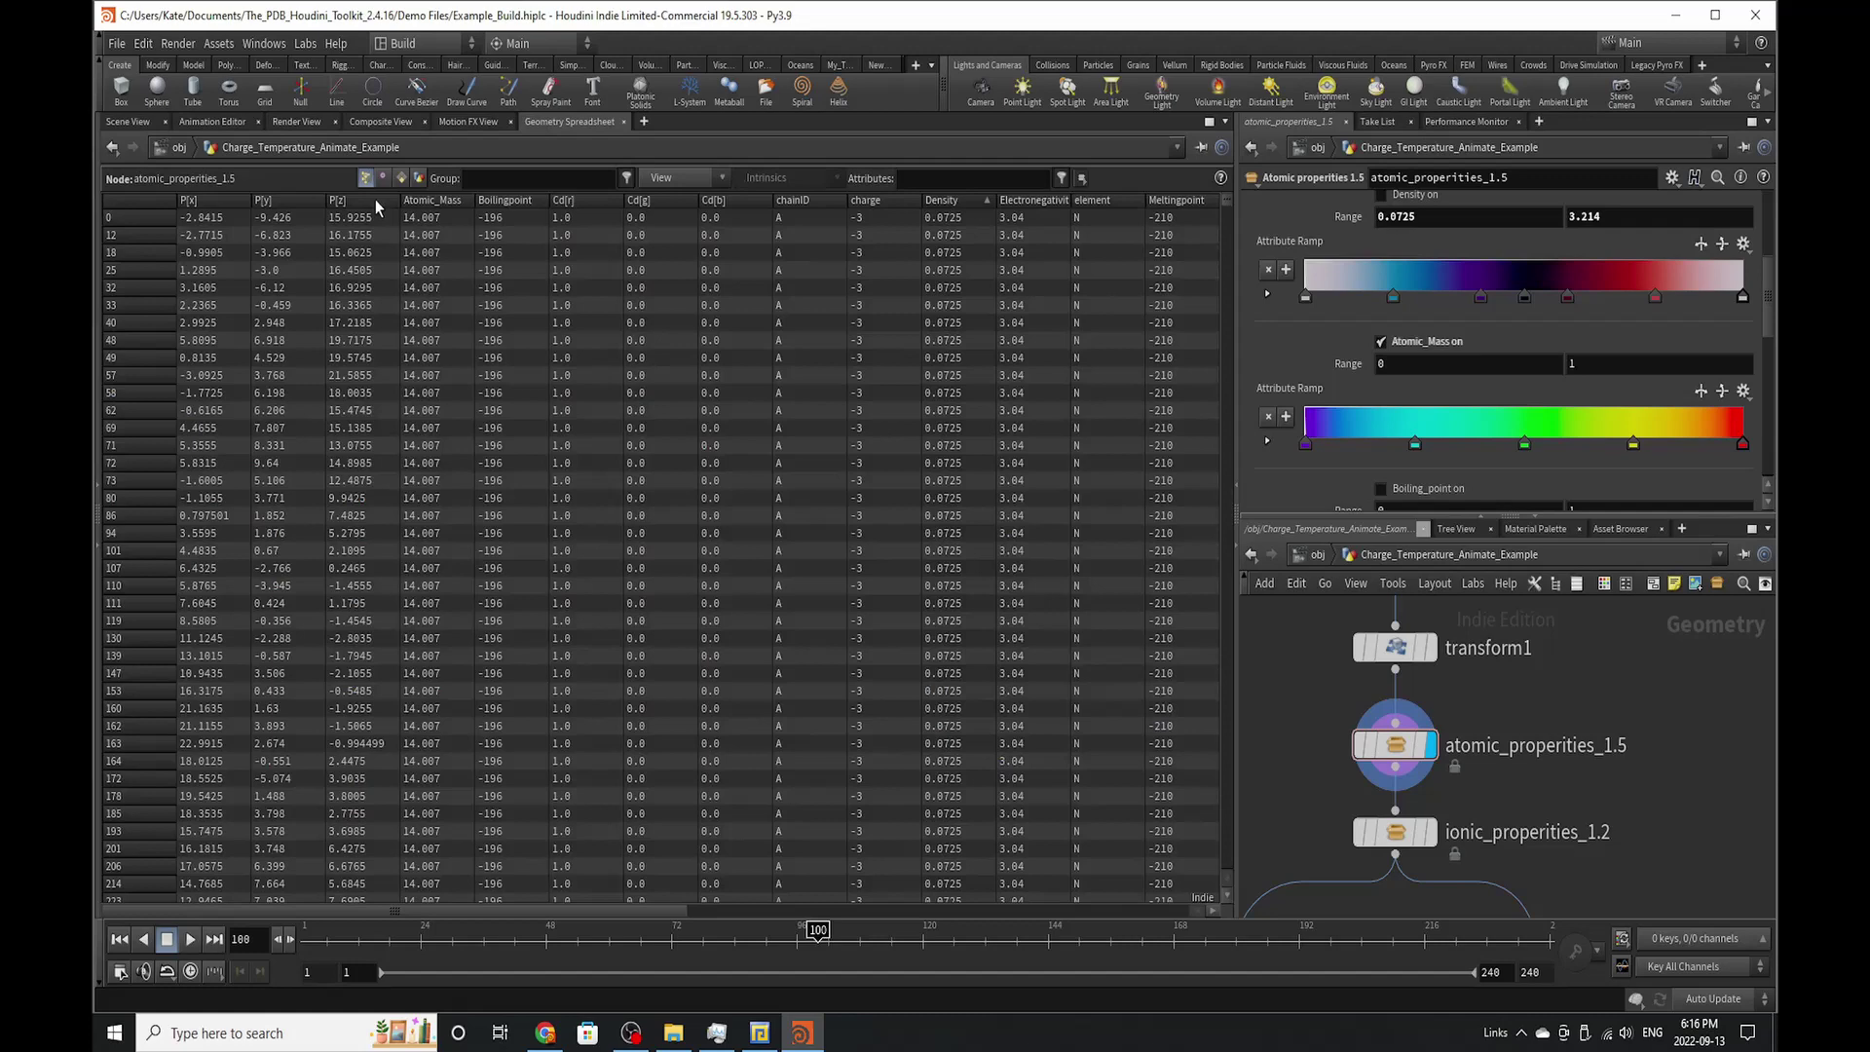
click(434, 199)
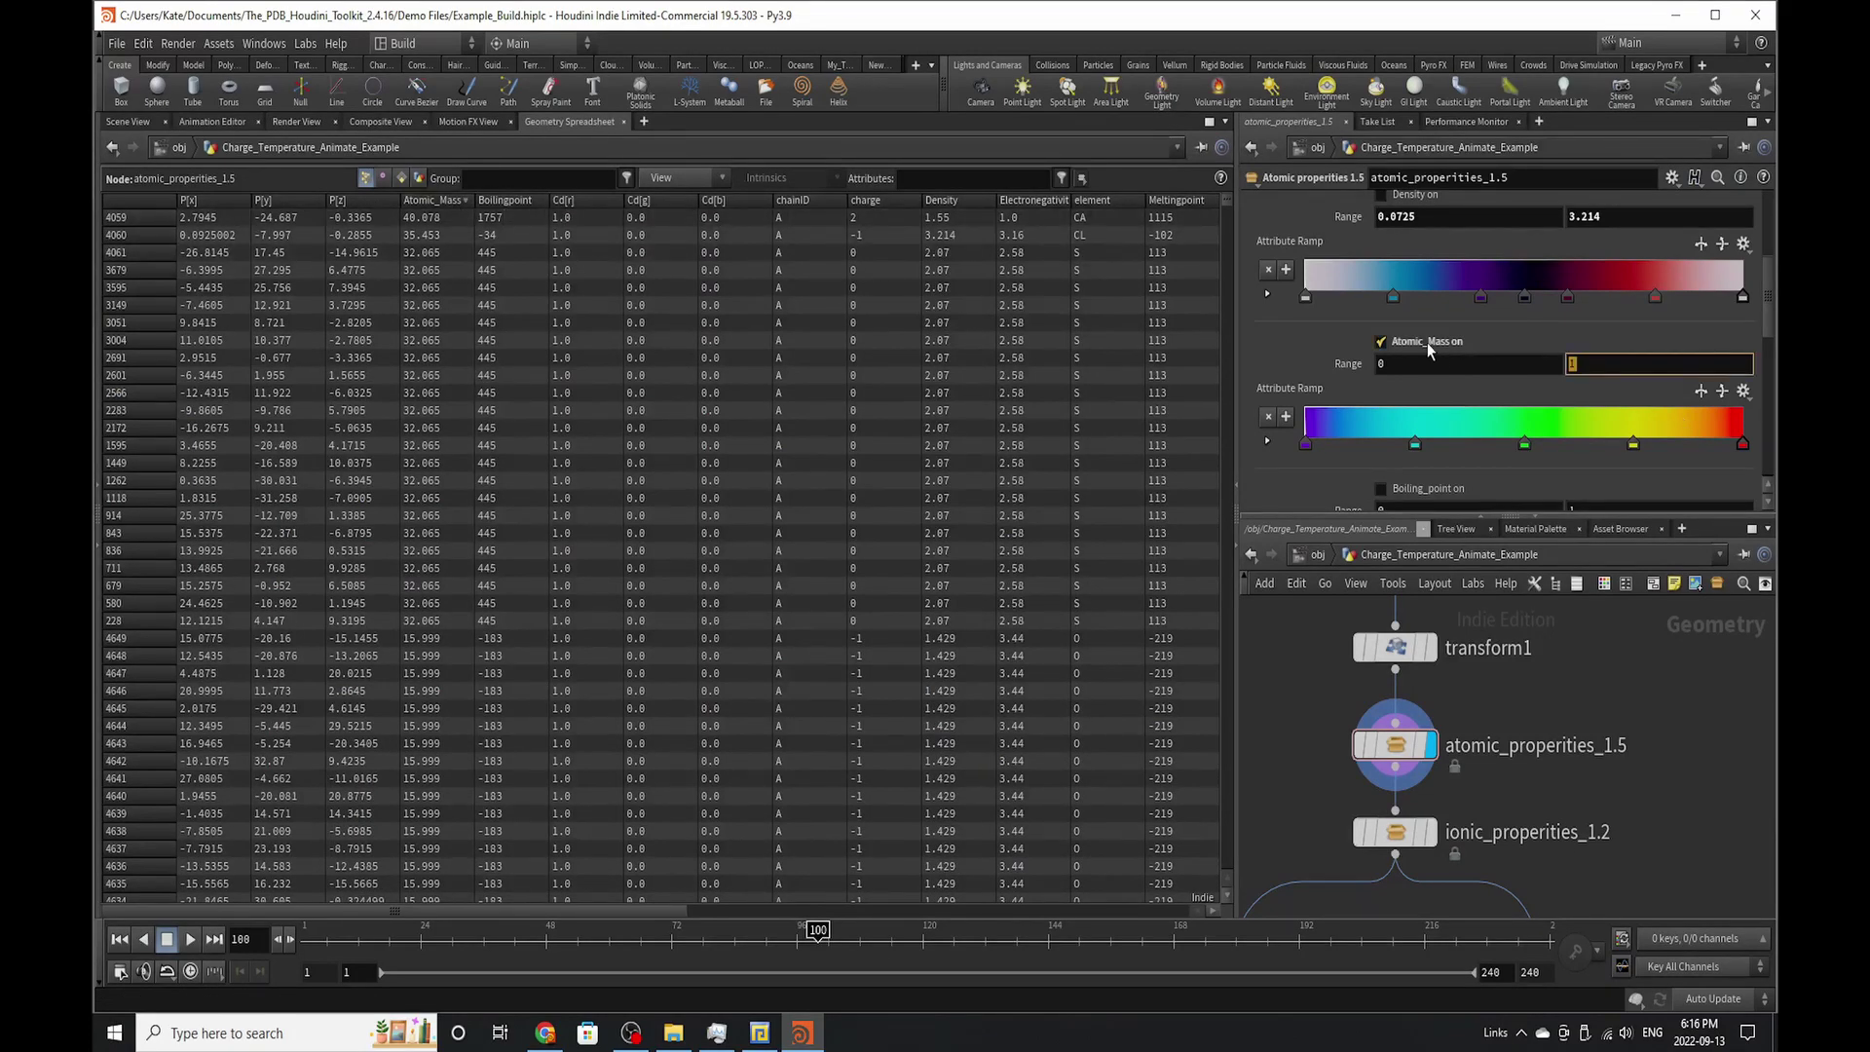
text(40.0)
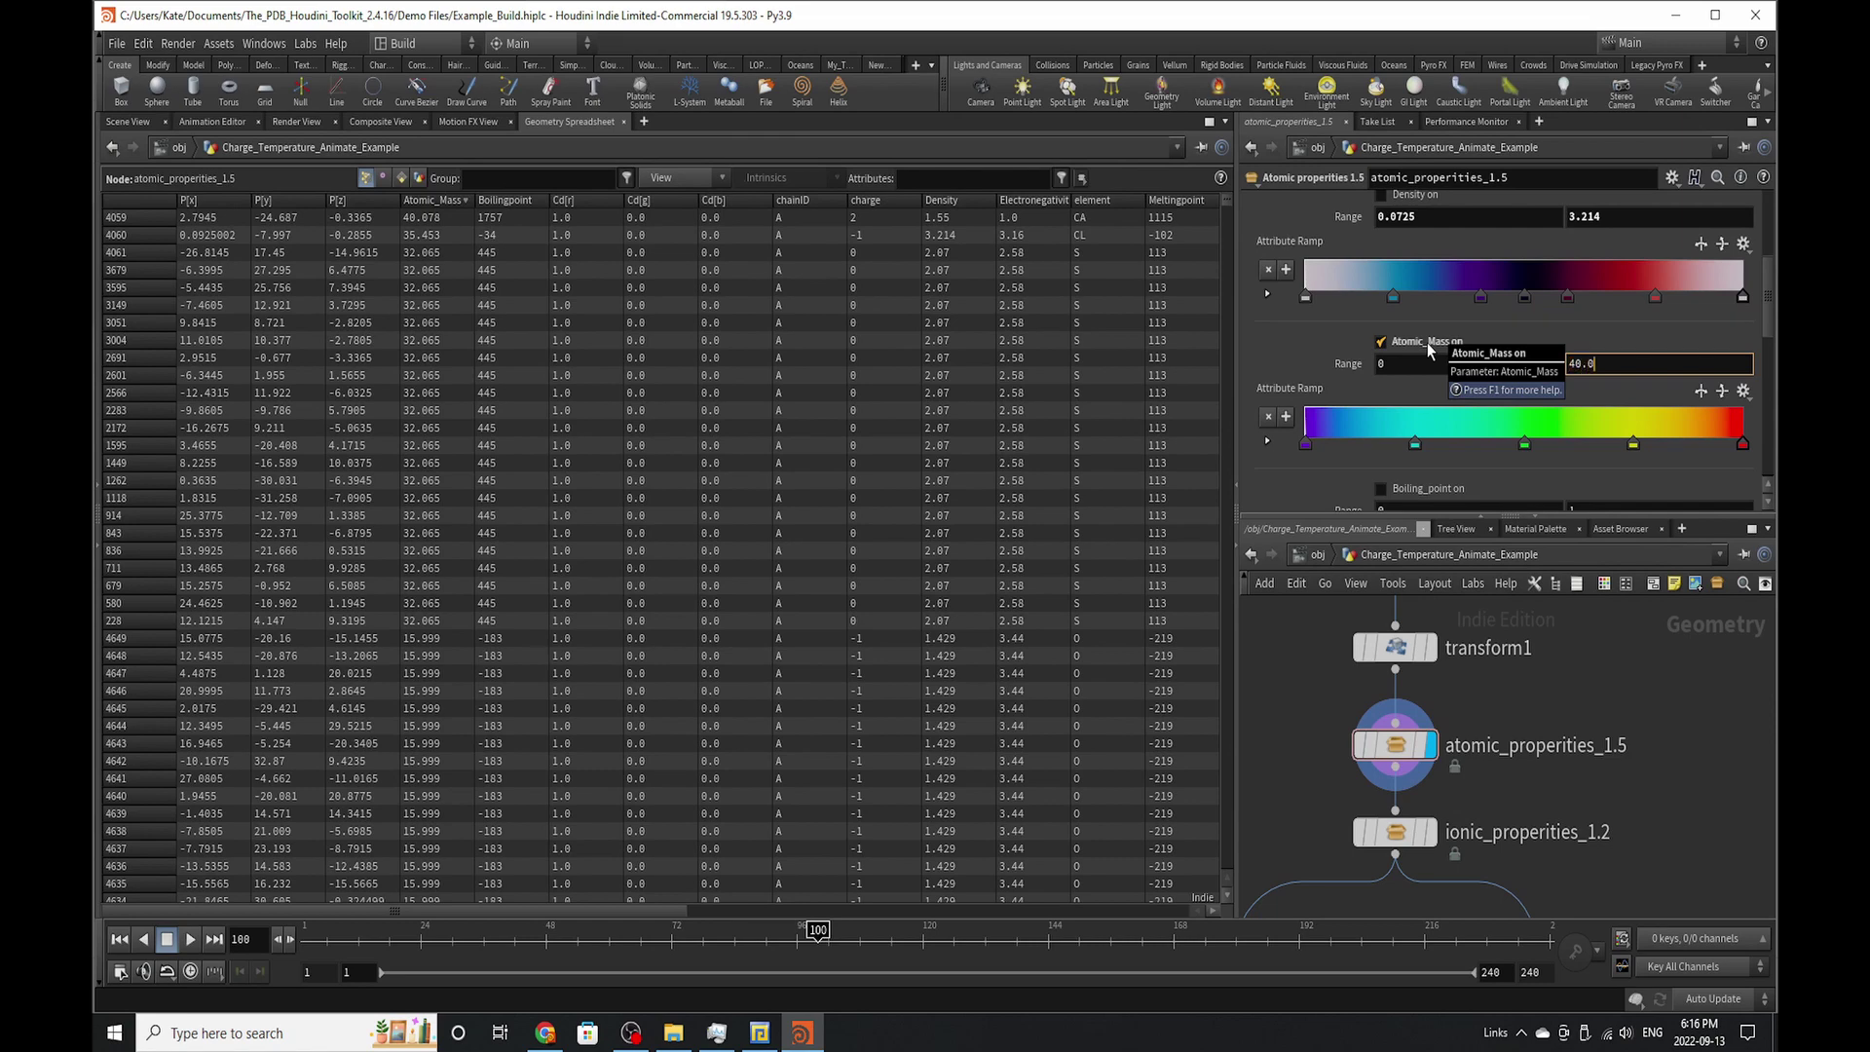
text(78)
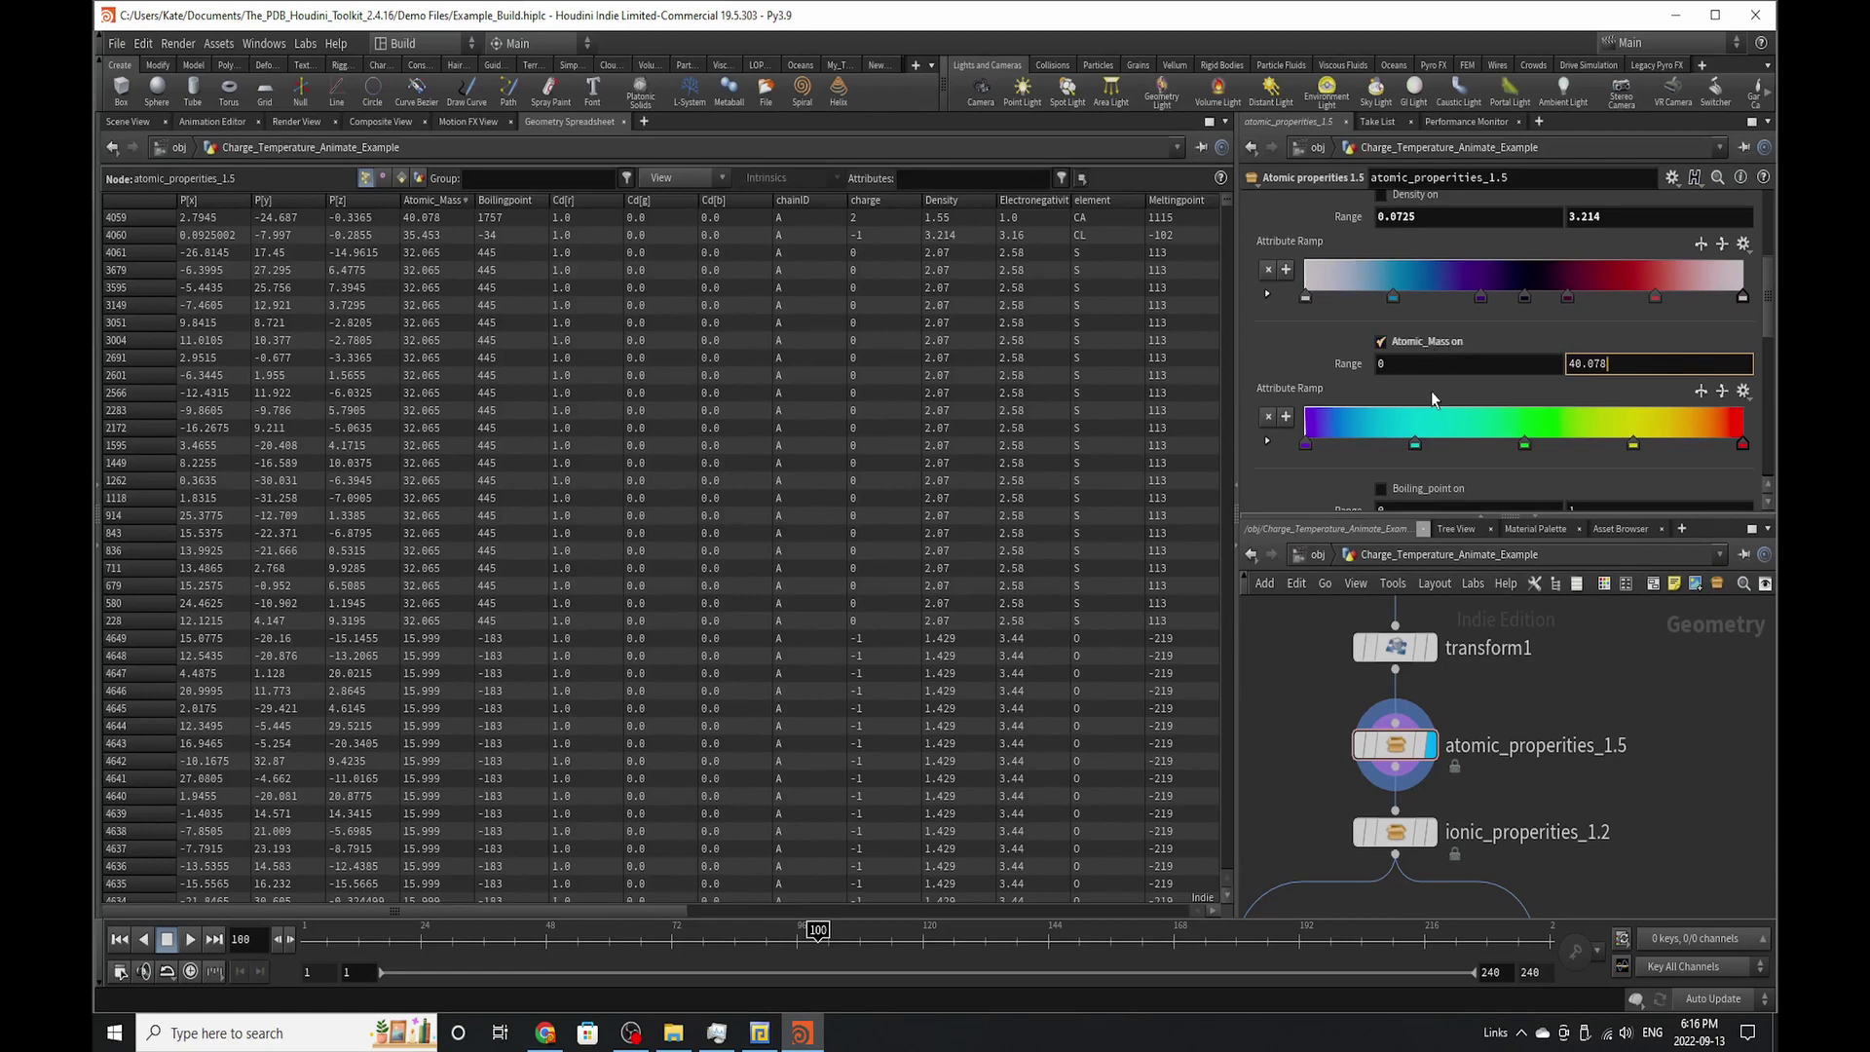
- Sort the atomic masses lowest first, set the lower end of the Atomic_Mass range to 12.011, and inspect the coloring in the scene
click(436, 200)
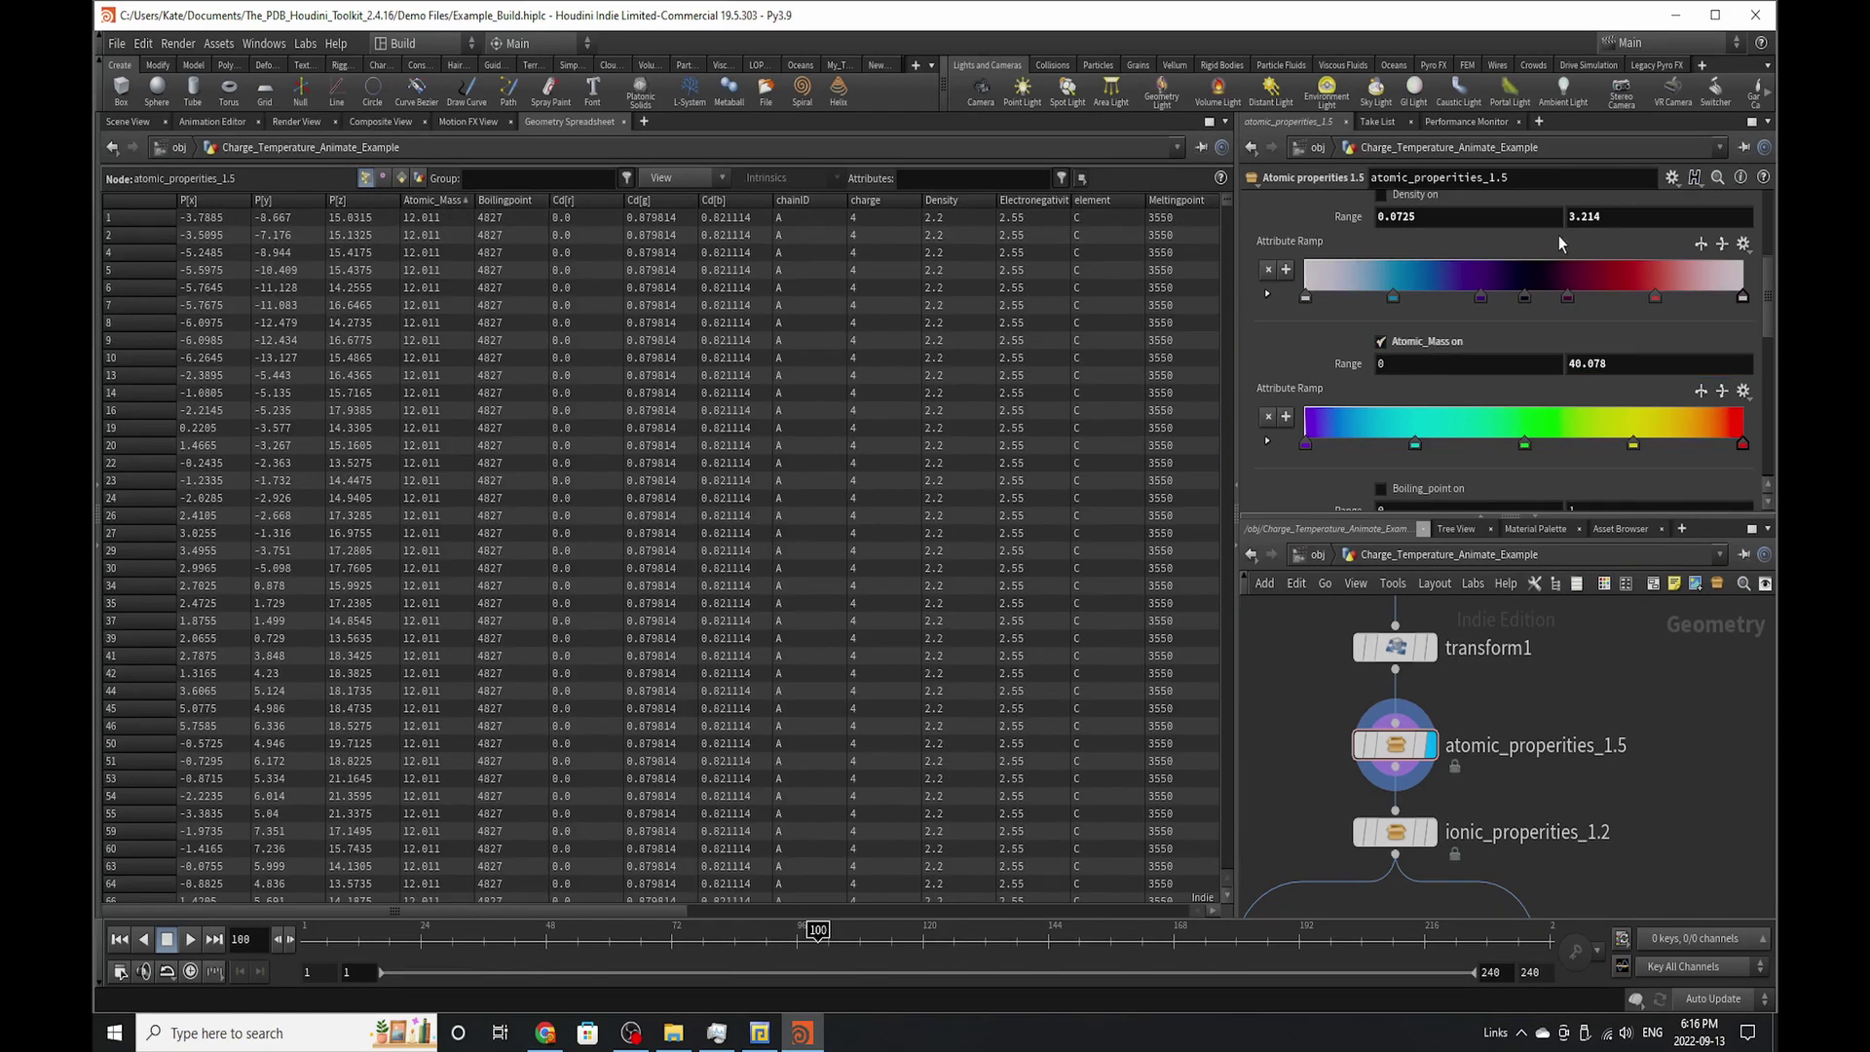
click(1426, 366)
text(12.011)
key(Return)
click(127, 121)
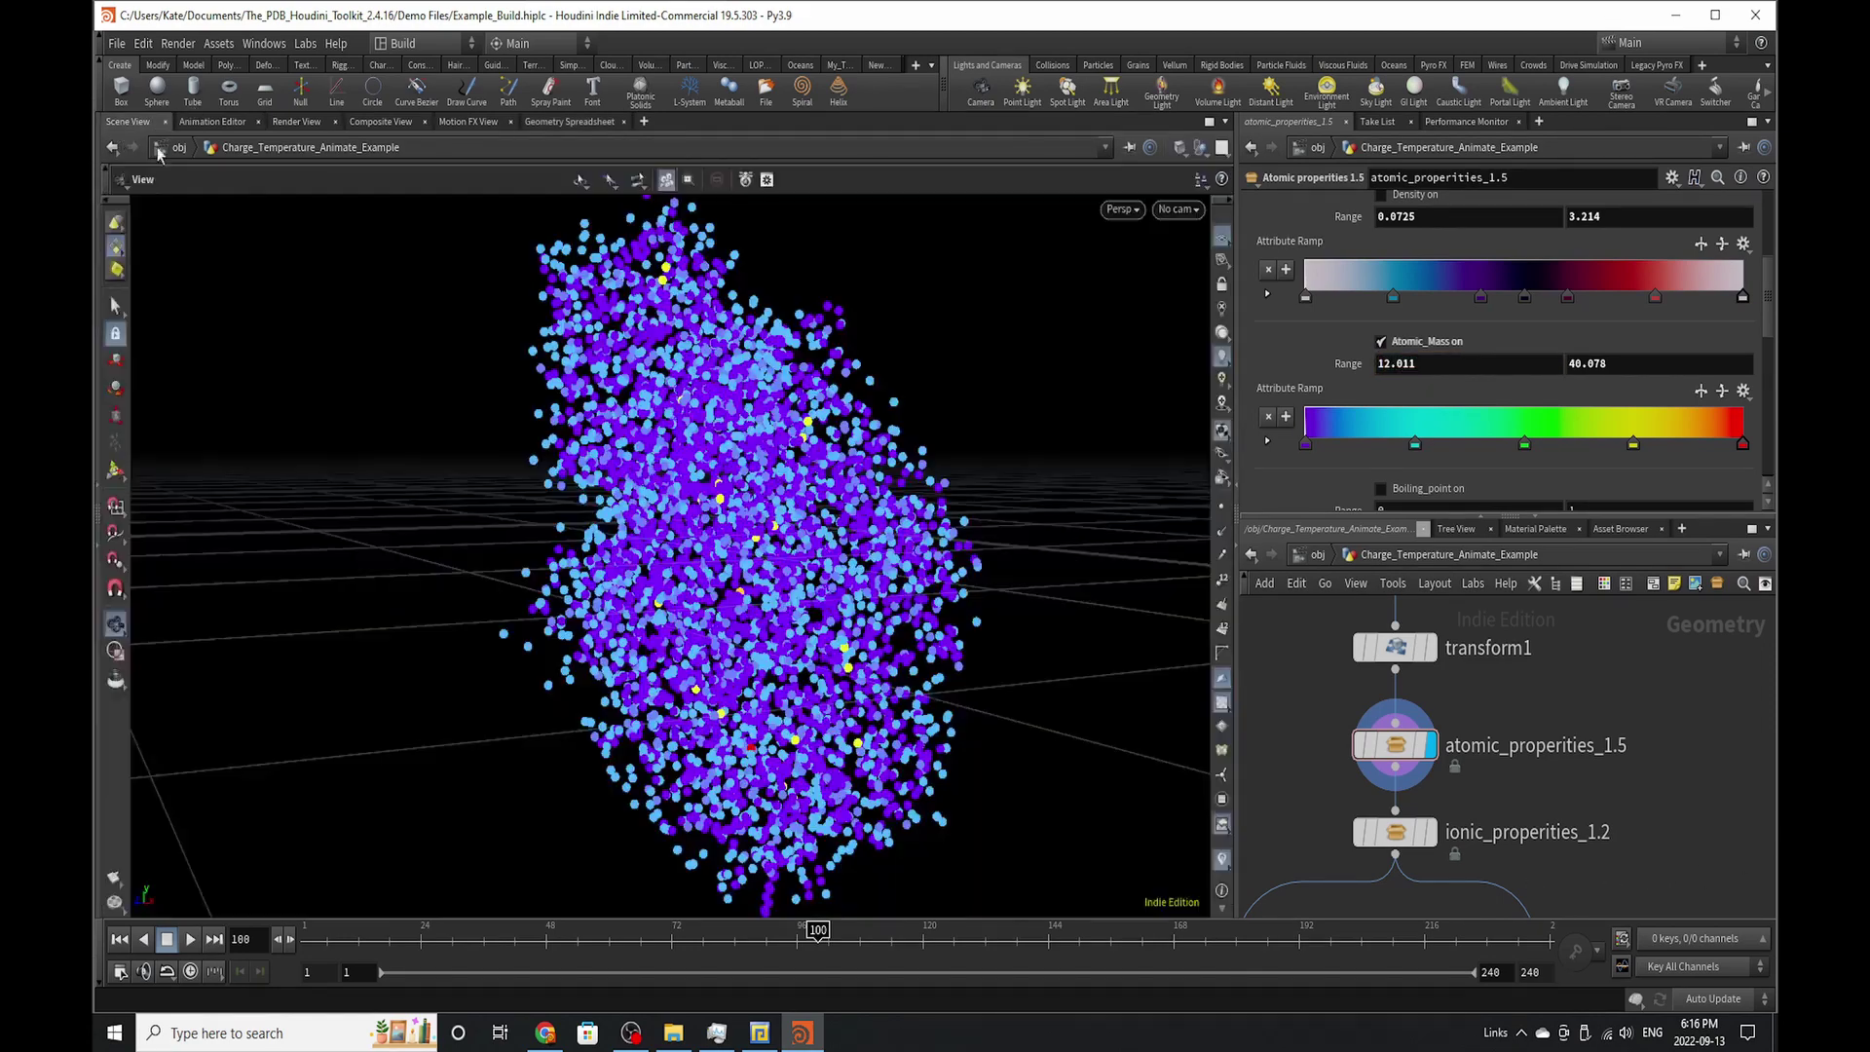
drag(798, 617, 690, 834)
- Turn off the Atomic_Mass coloring, look through the remaining atomic properties, and turn on the Boiling_point coloring
click(1423, 341)
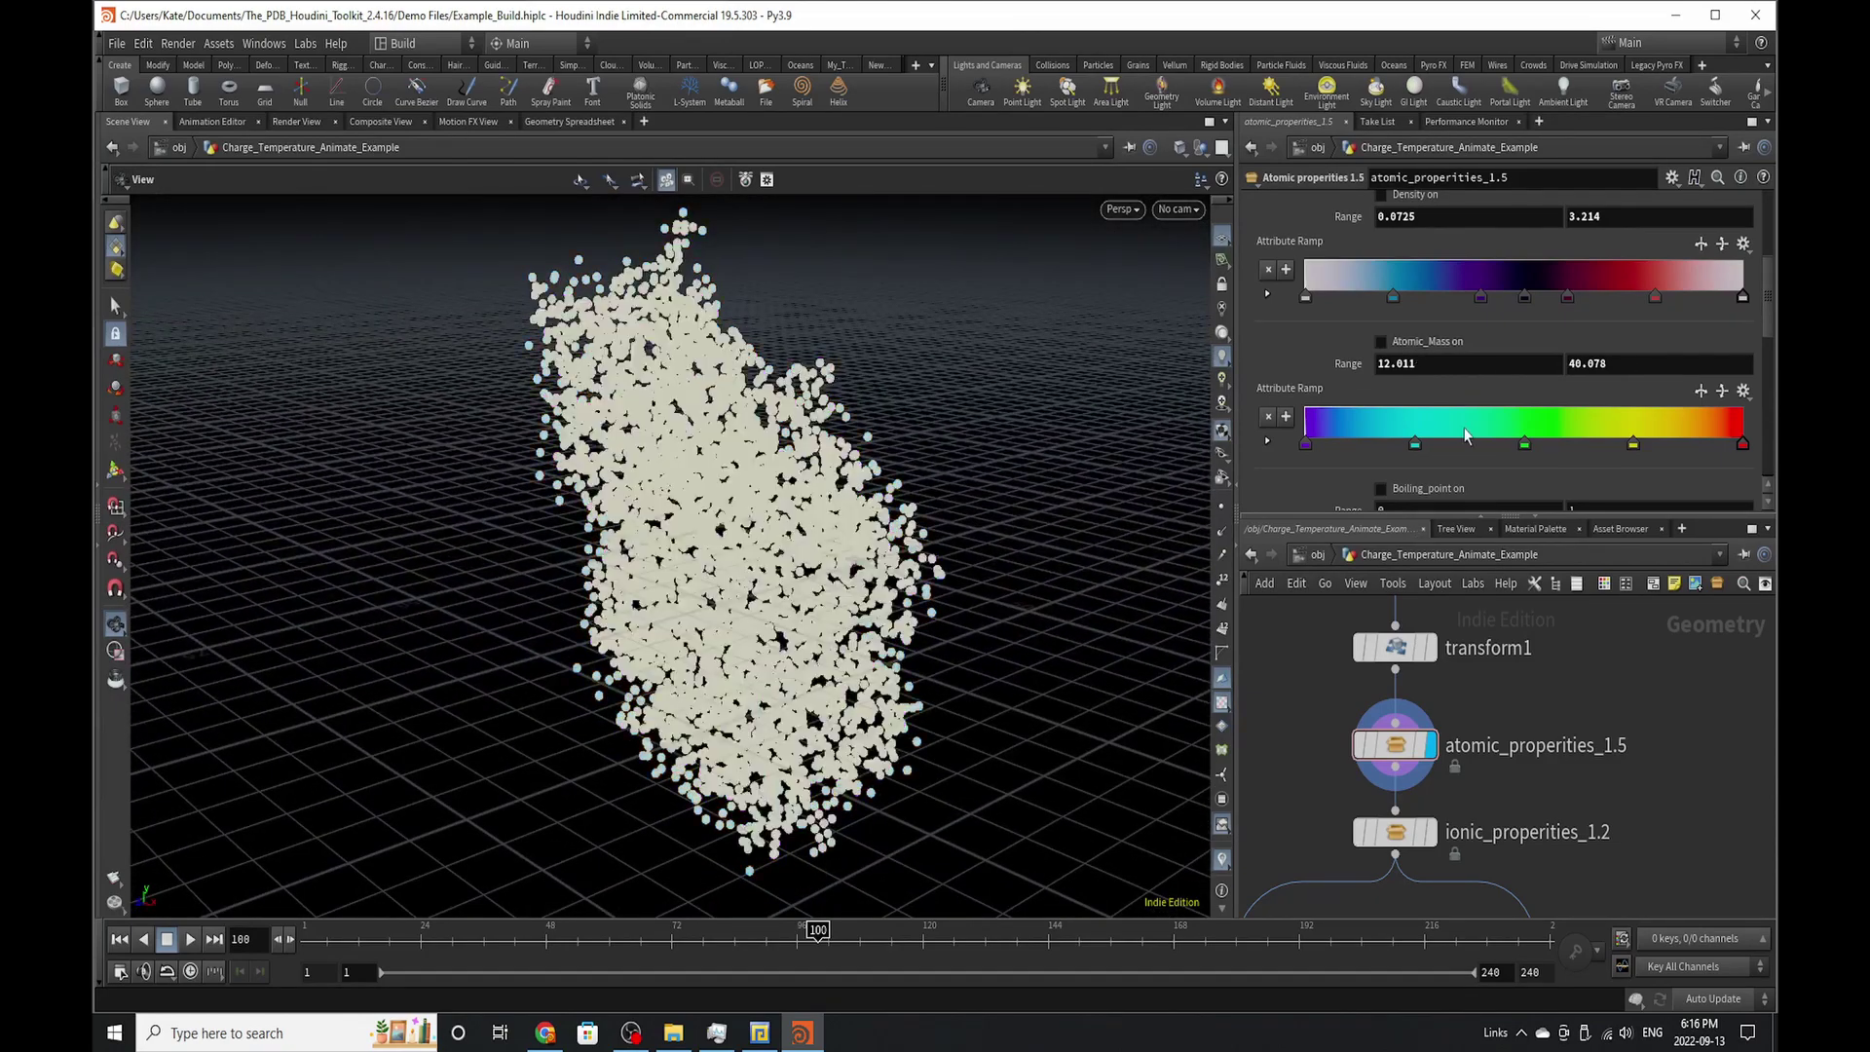
scroll(1467, 430, down, 4)
scroll(1468, 431, down, 2)
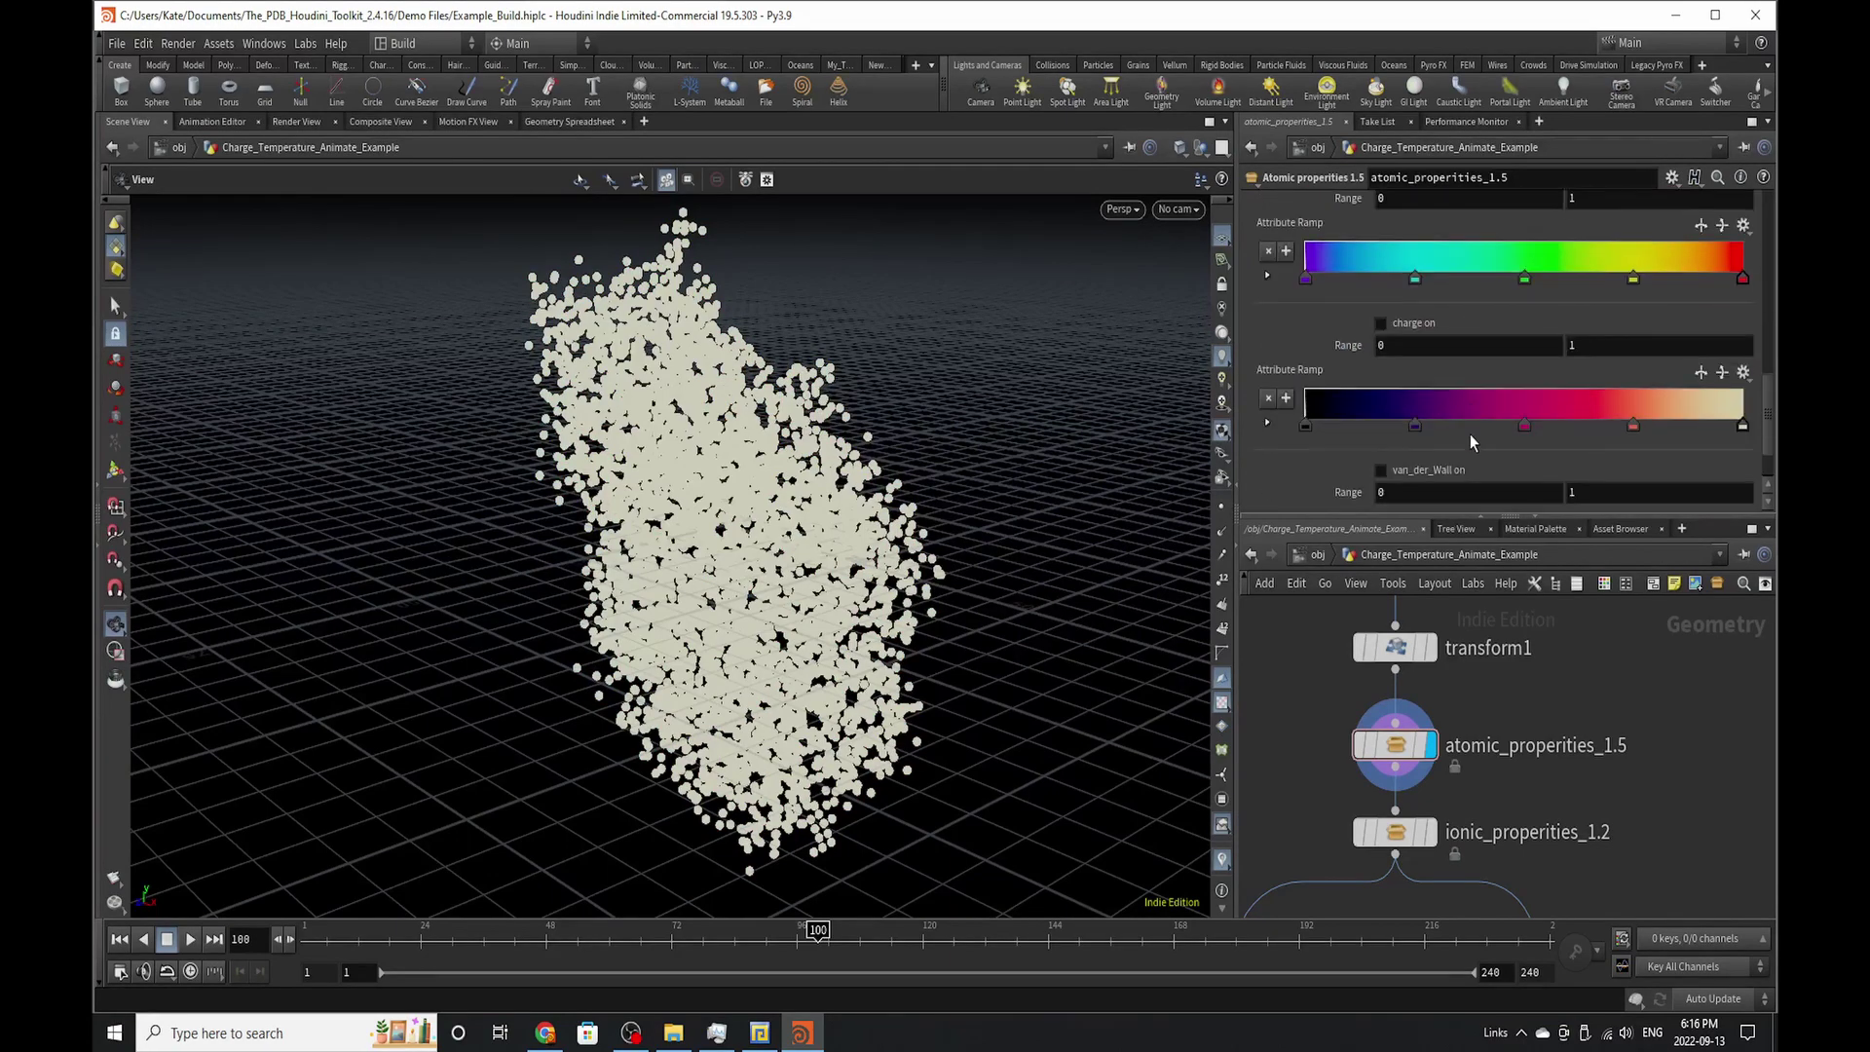
scroll(1445, 470, up, 8)
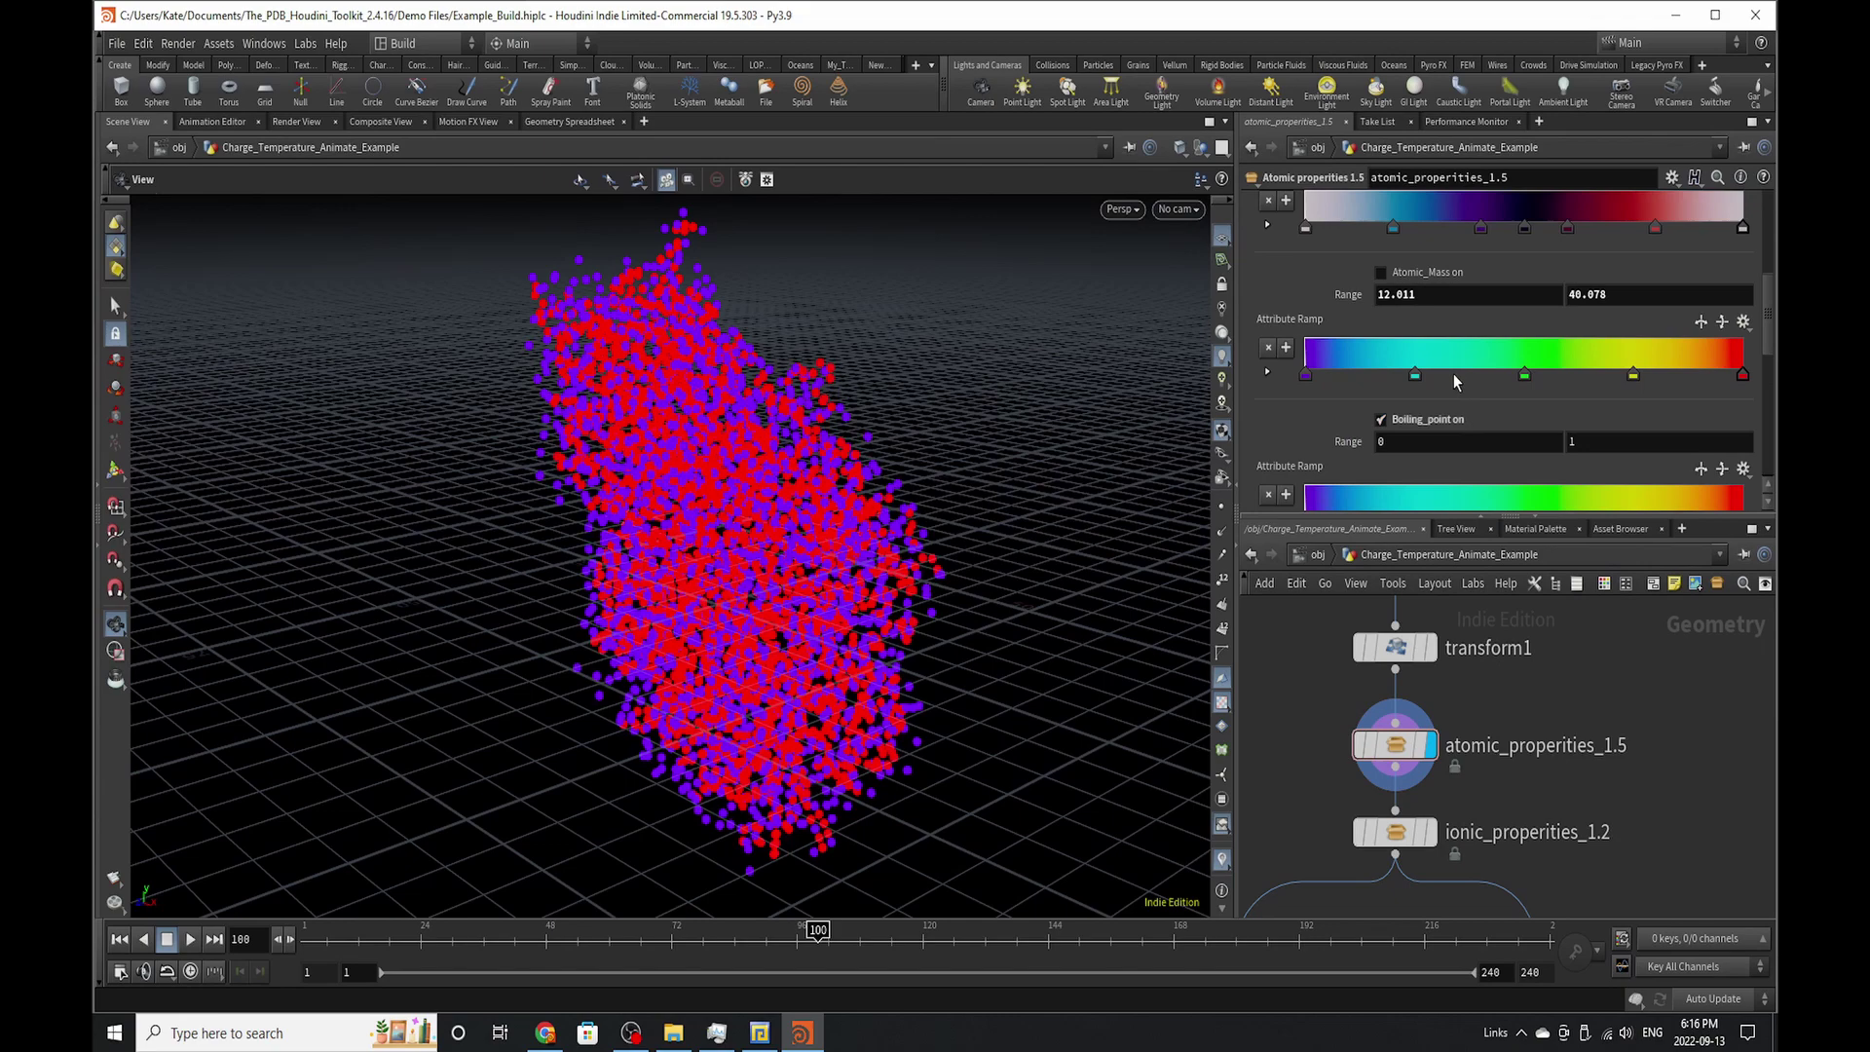
- Sort the geometry spreadsheet by boiling point, lowest first, and set the lower end of the Boiling_point range to -196
scroll(1454, 374, down, 1)
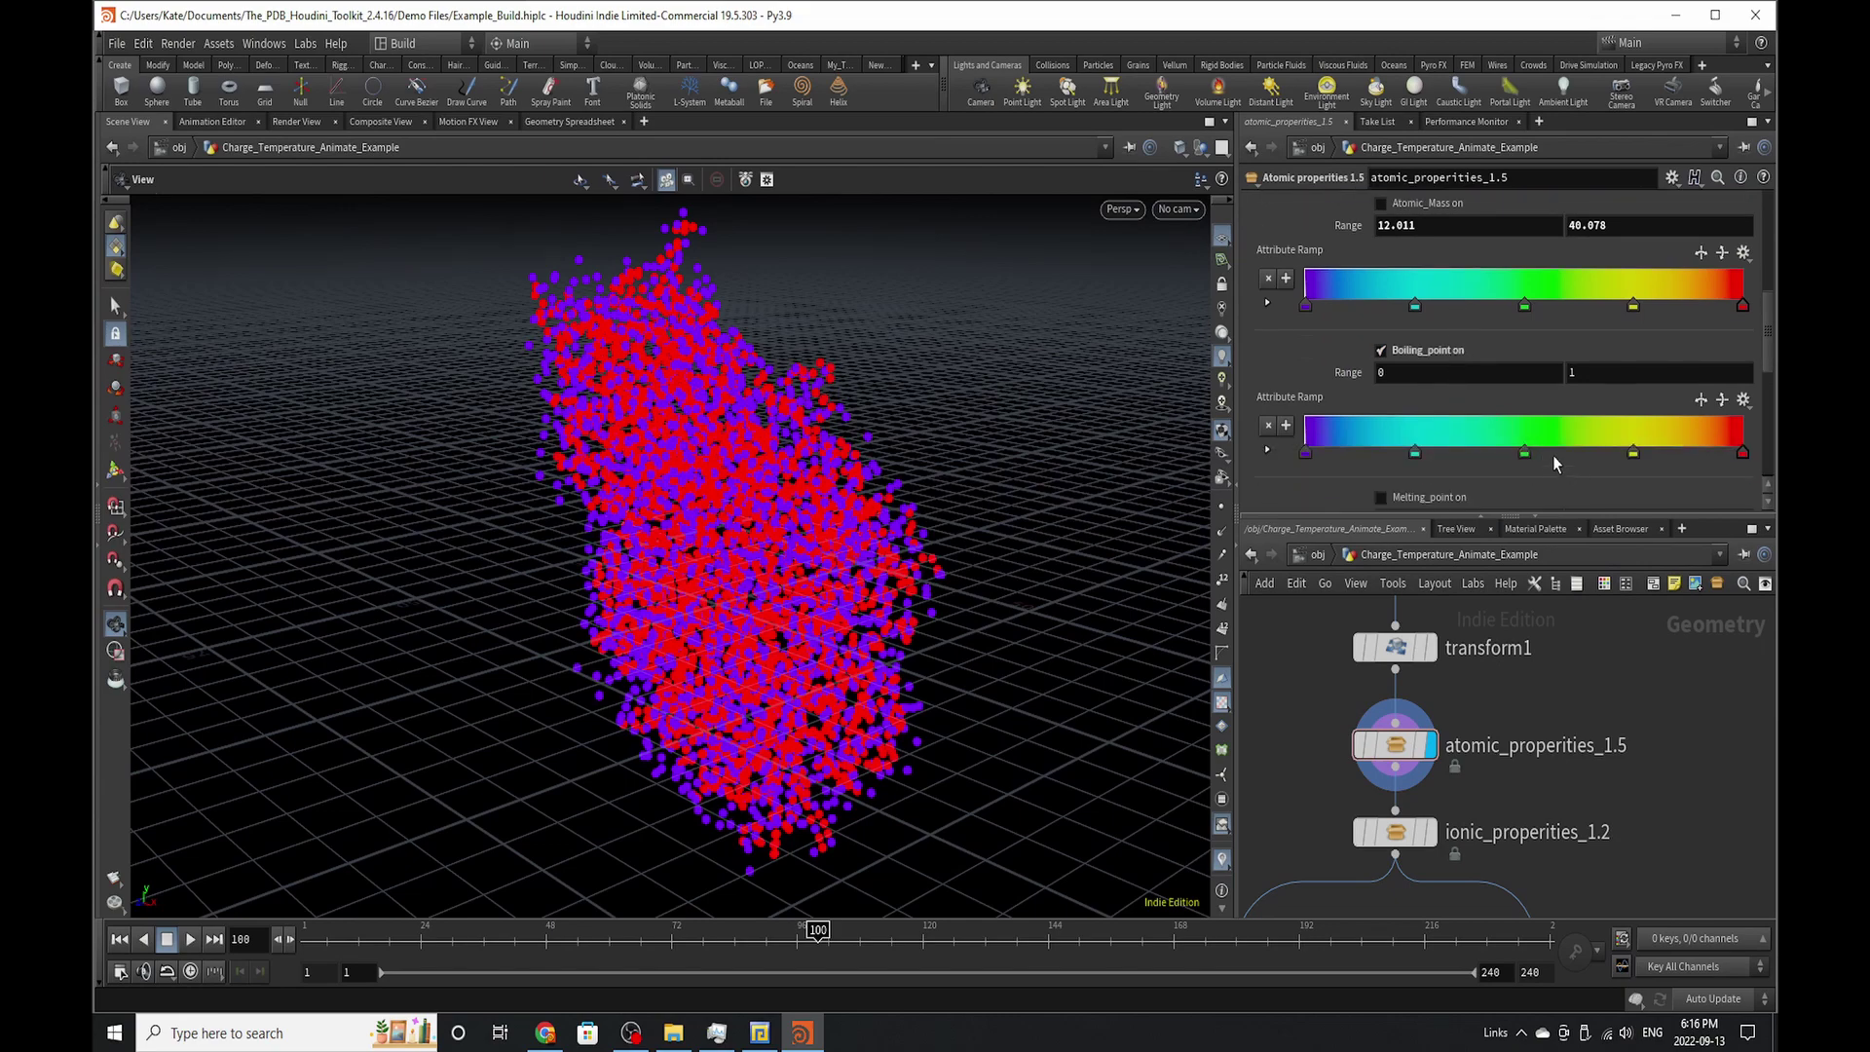
click(582, 122)
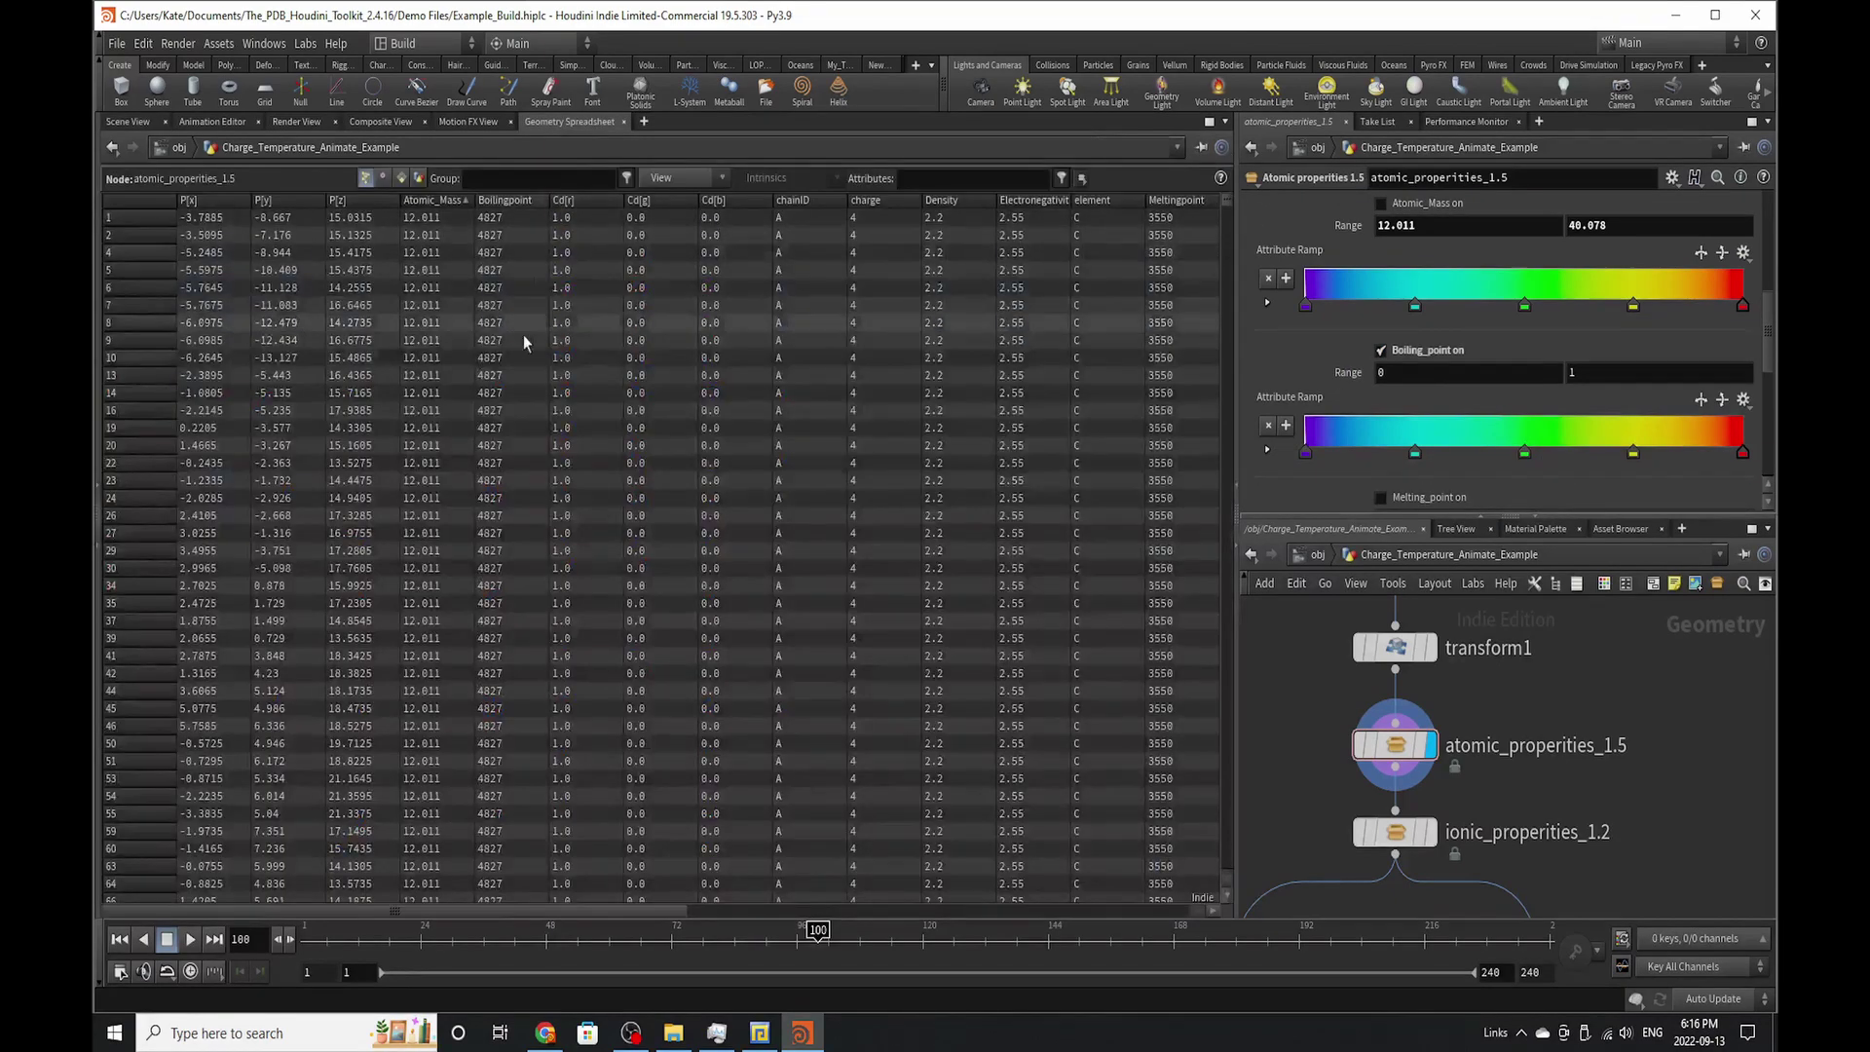
click(515, 201)
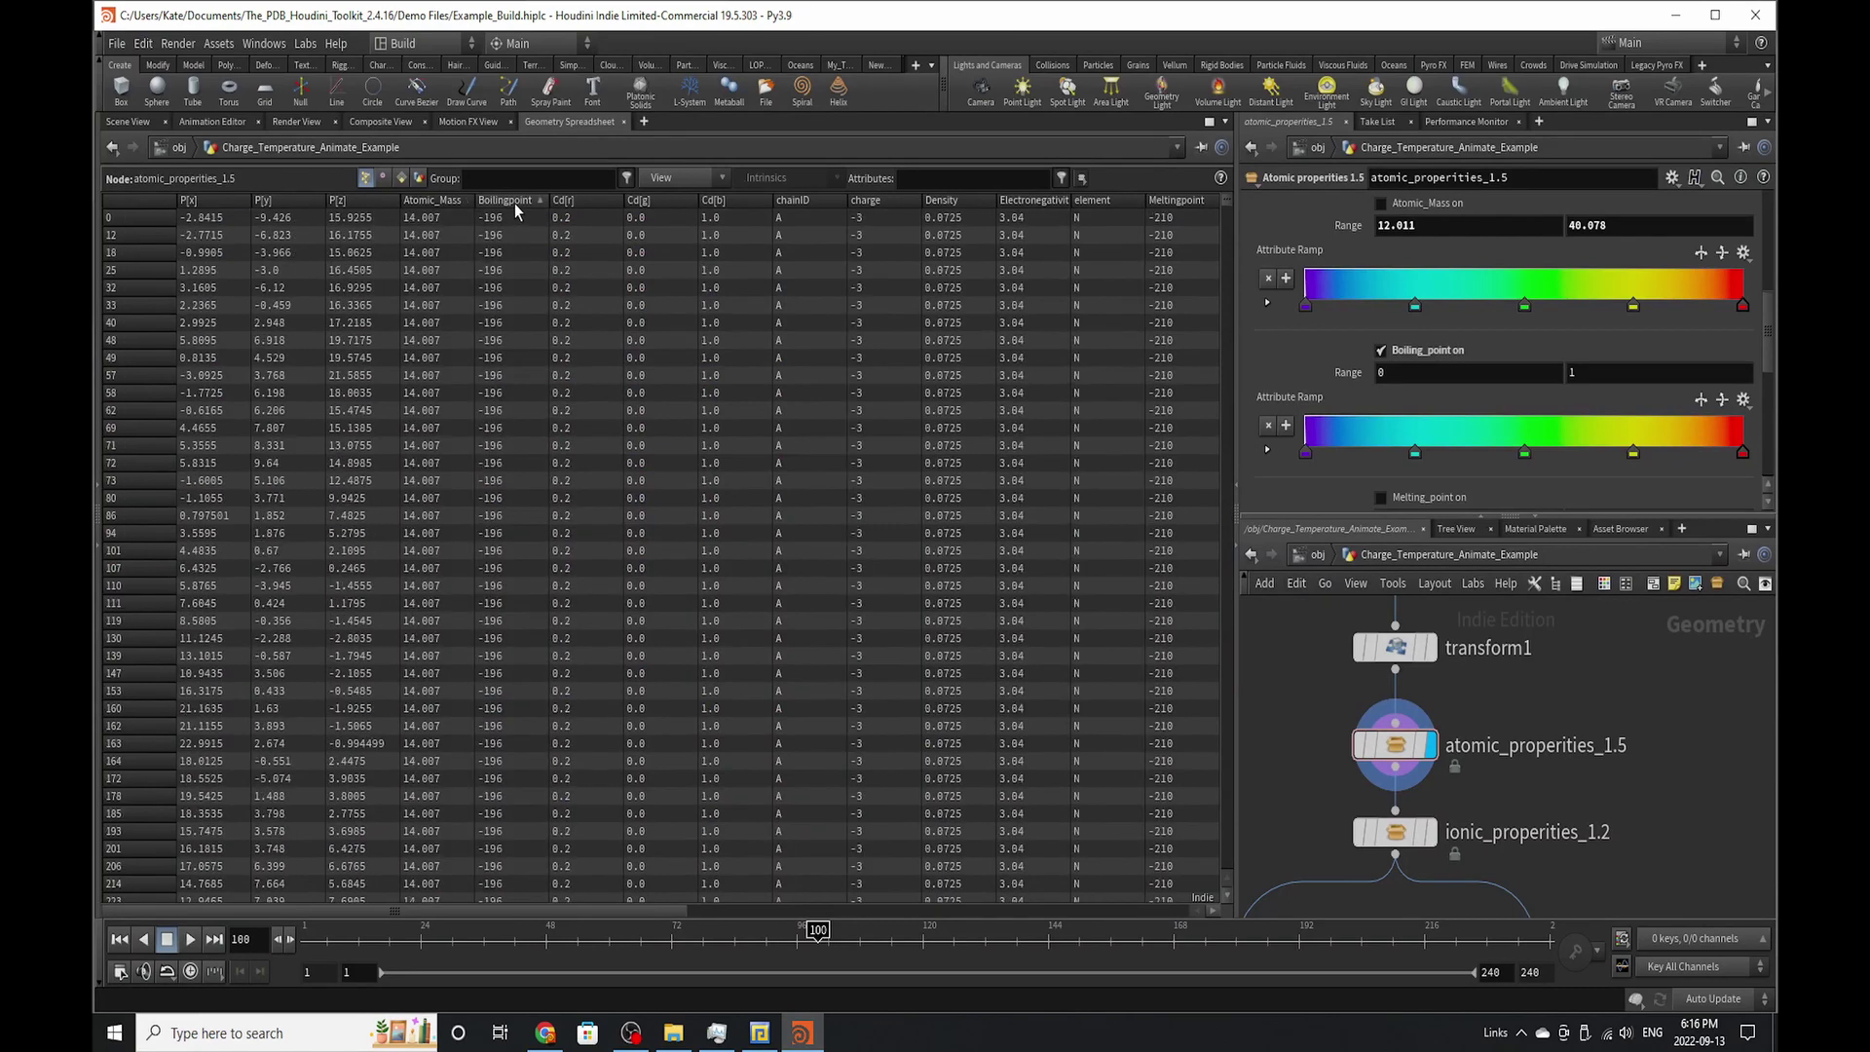
click(1459, 378)
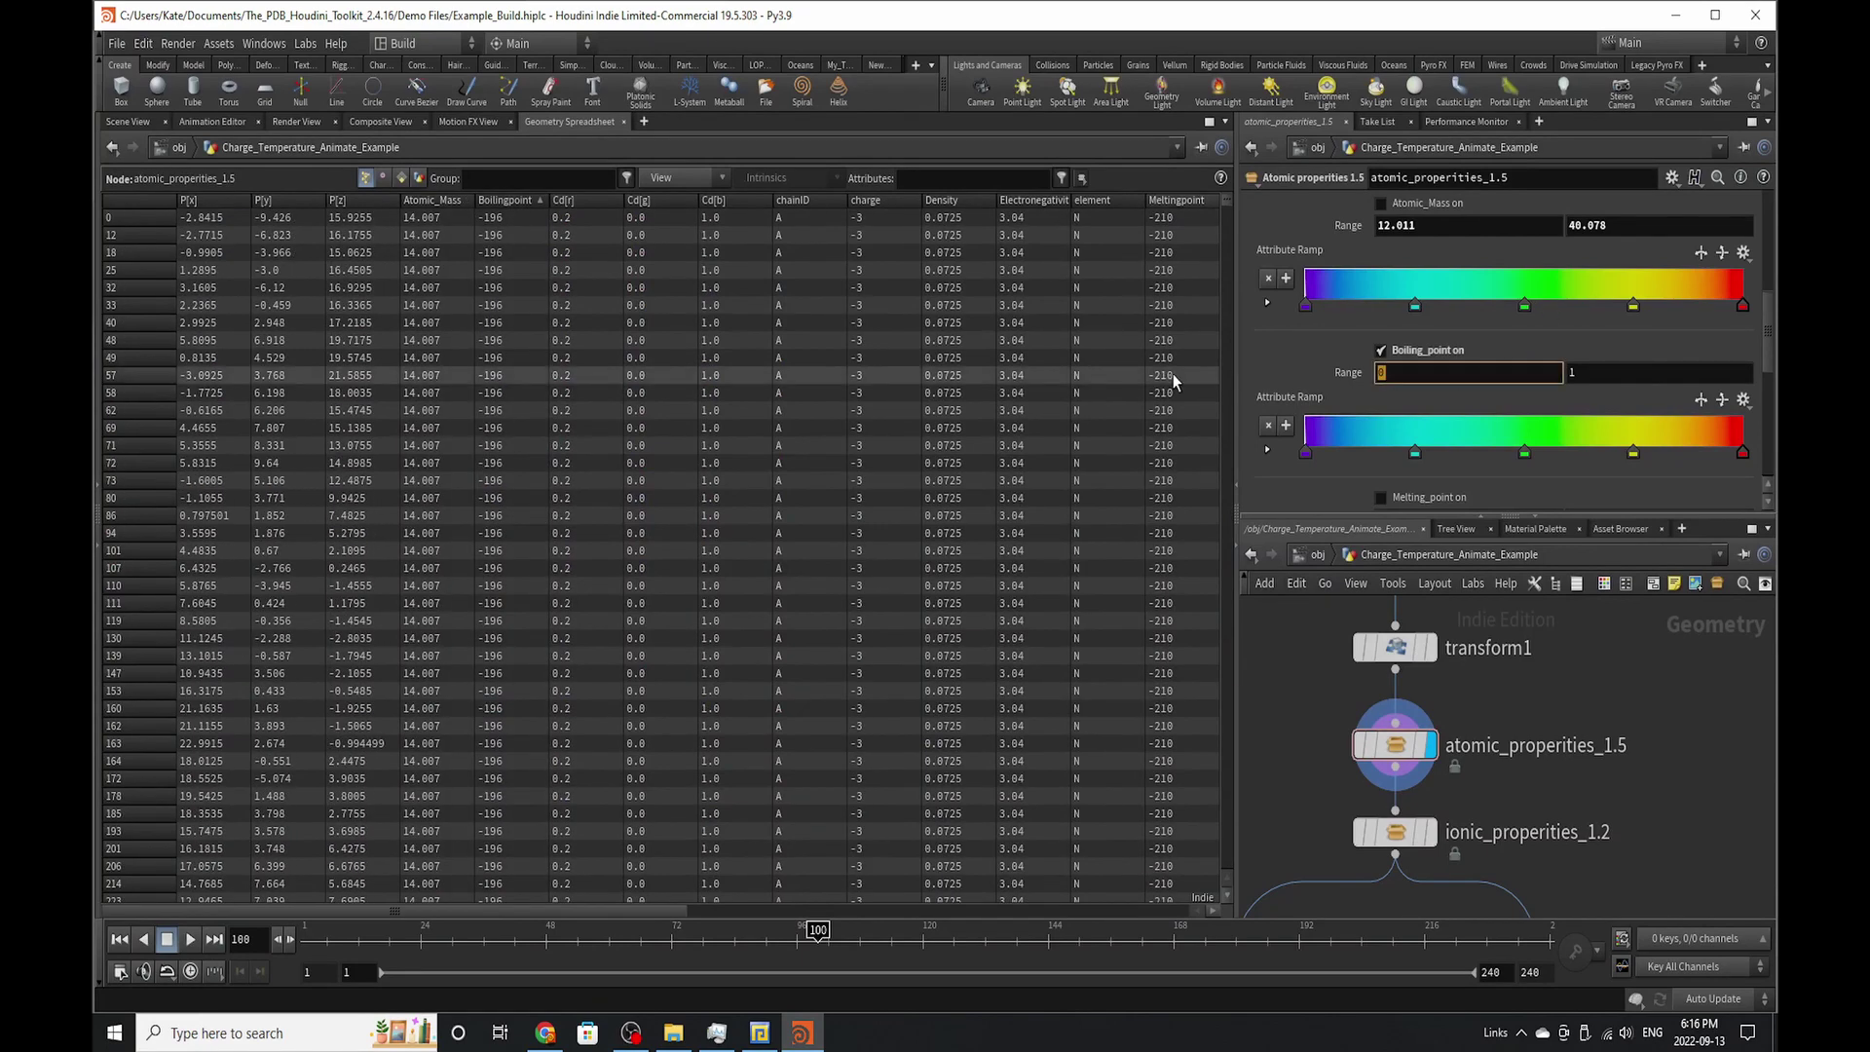
text(-1)
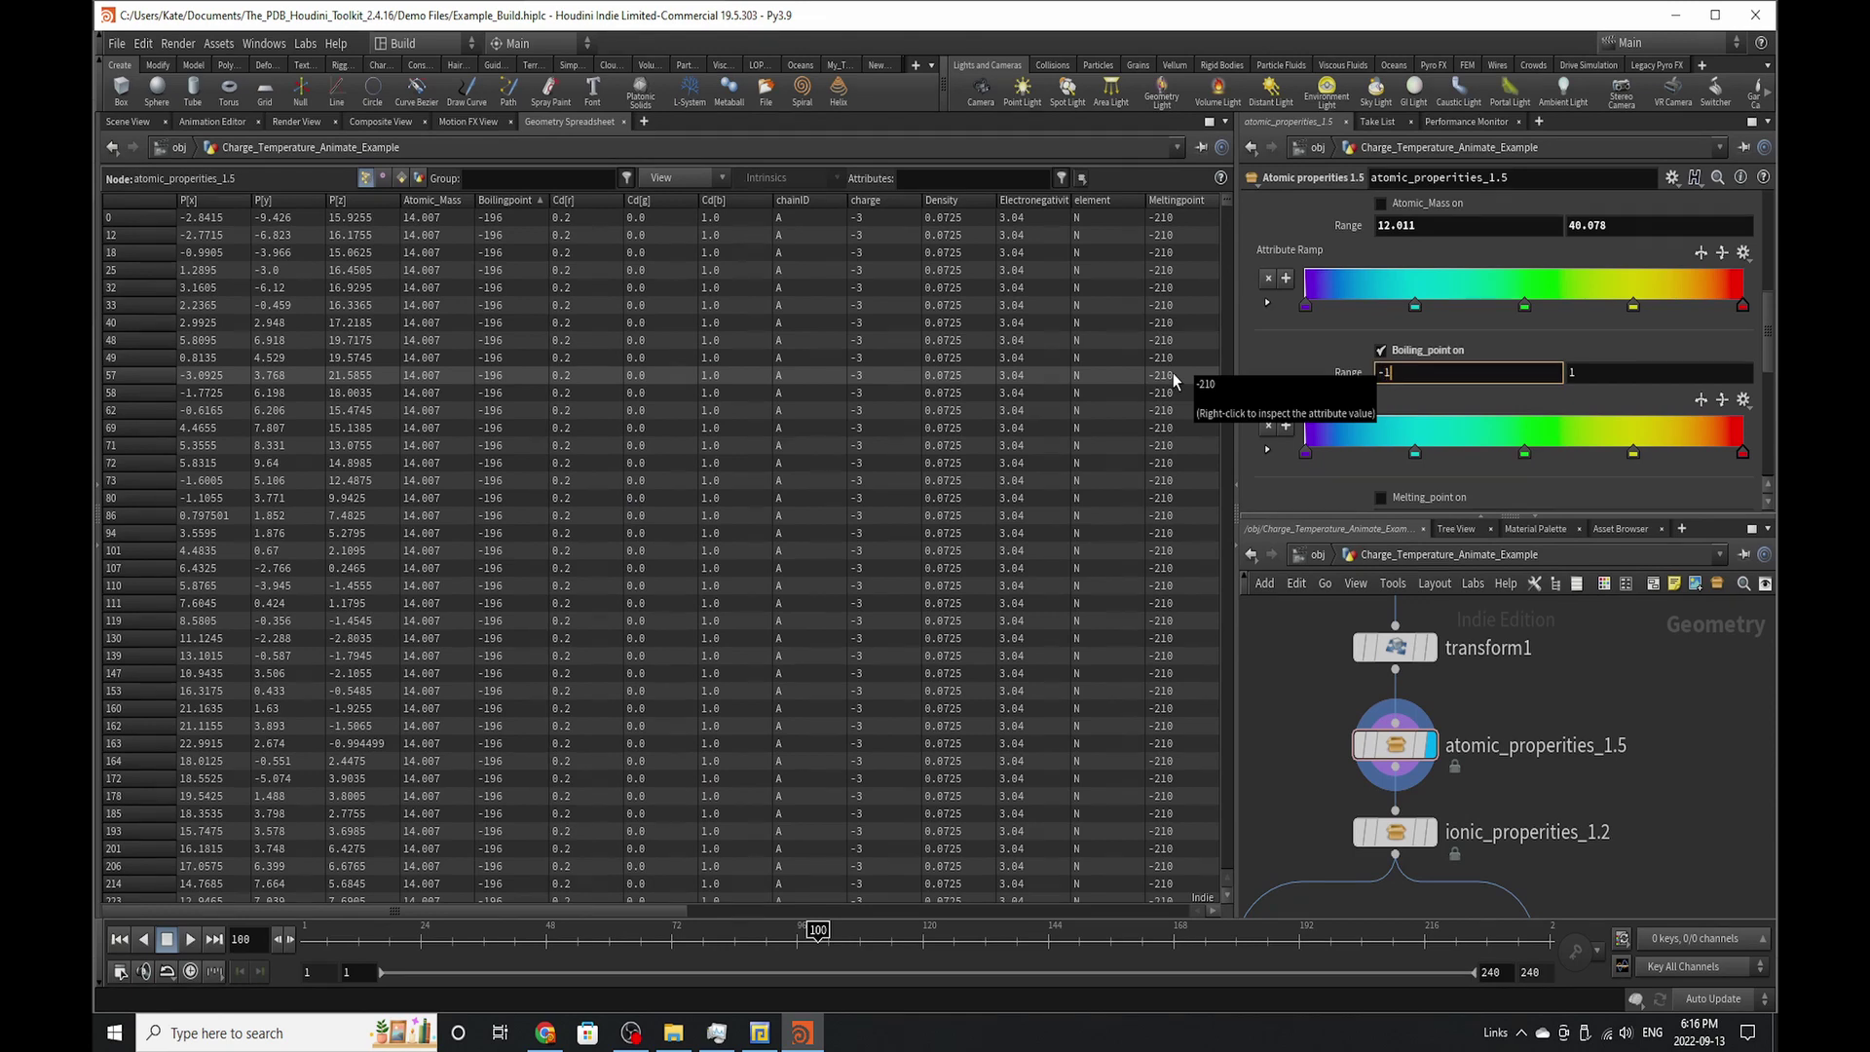
text(96)
key(Return)
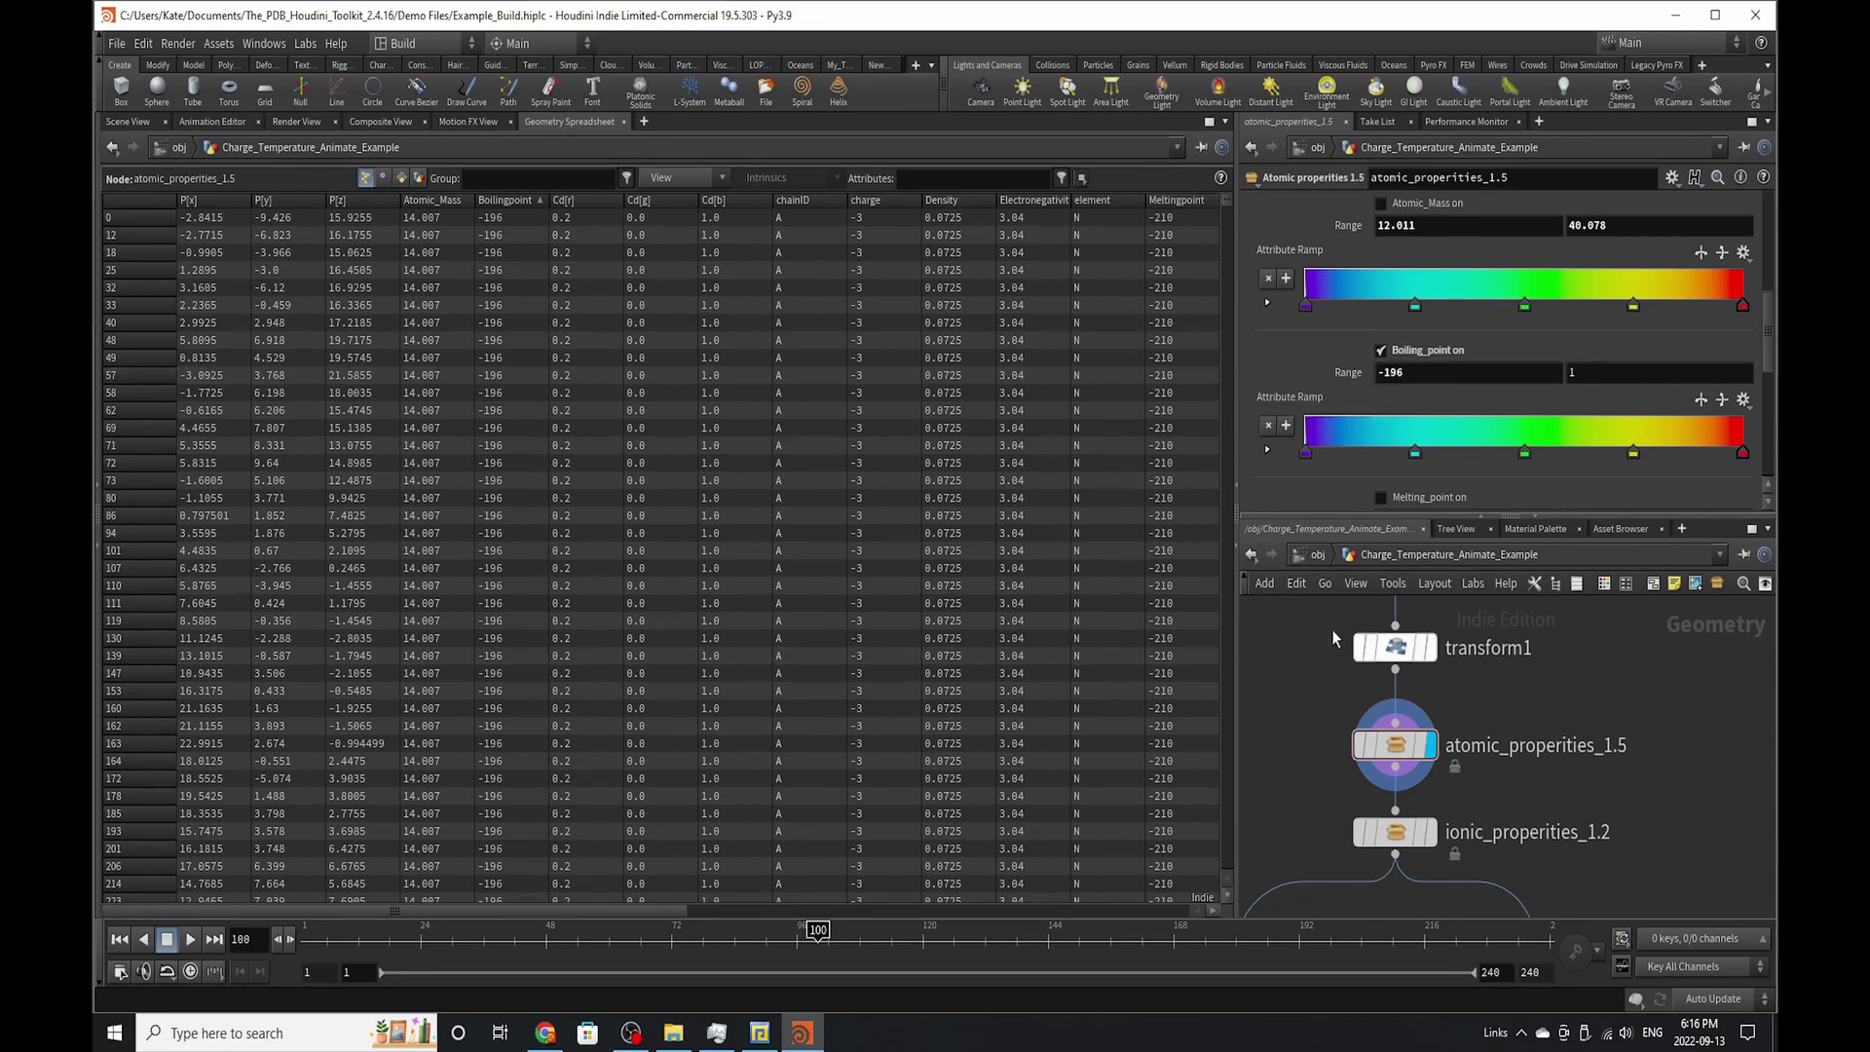
- Sort the boiling points highest first, set the upper end of the Boiling_point range to 4827, and inspect the coloring in the scene
click(487, 202)
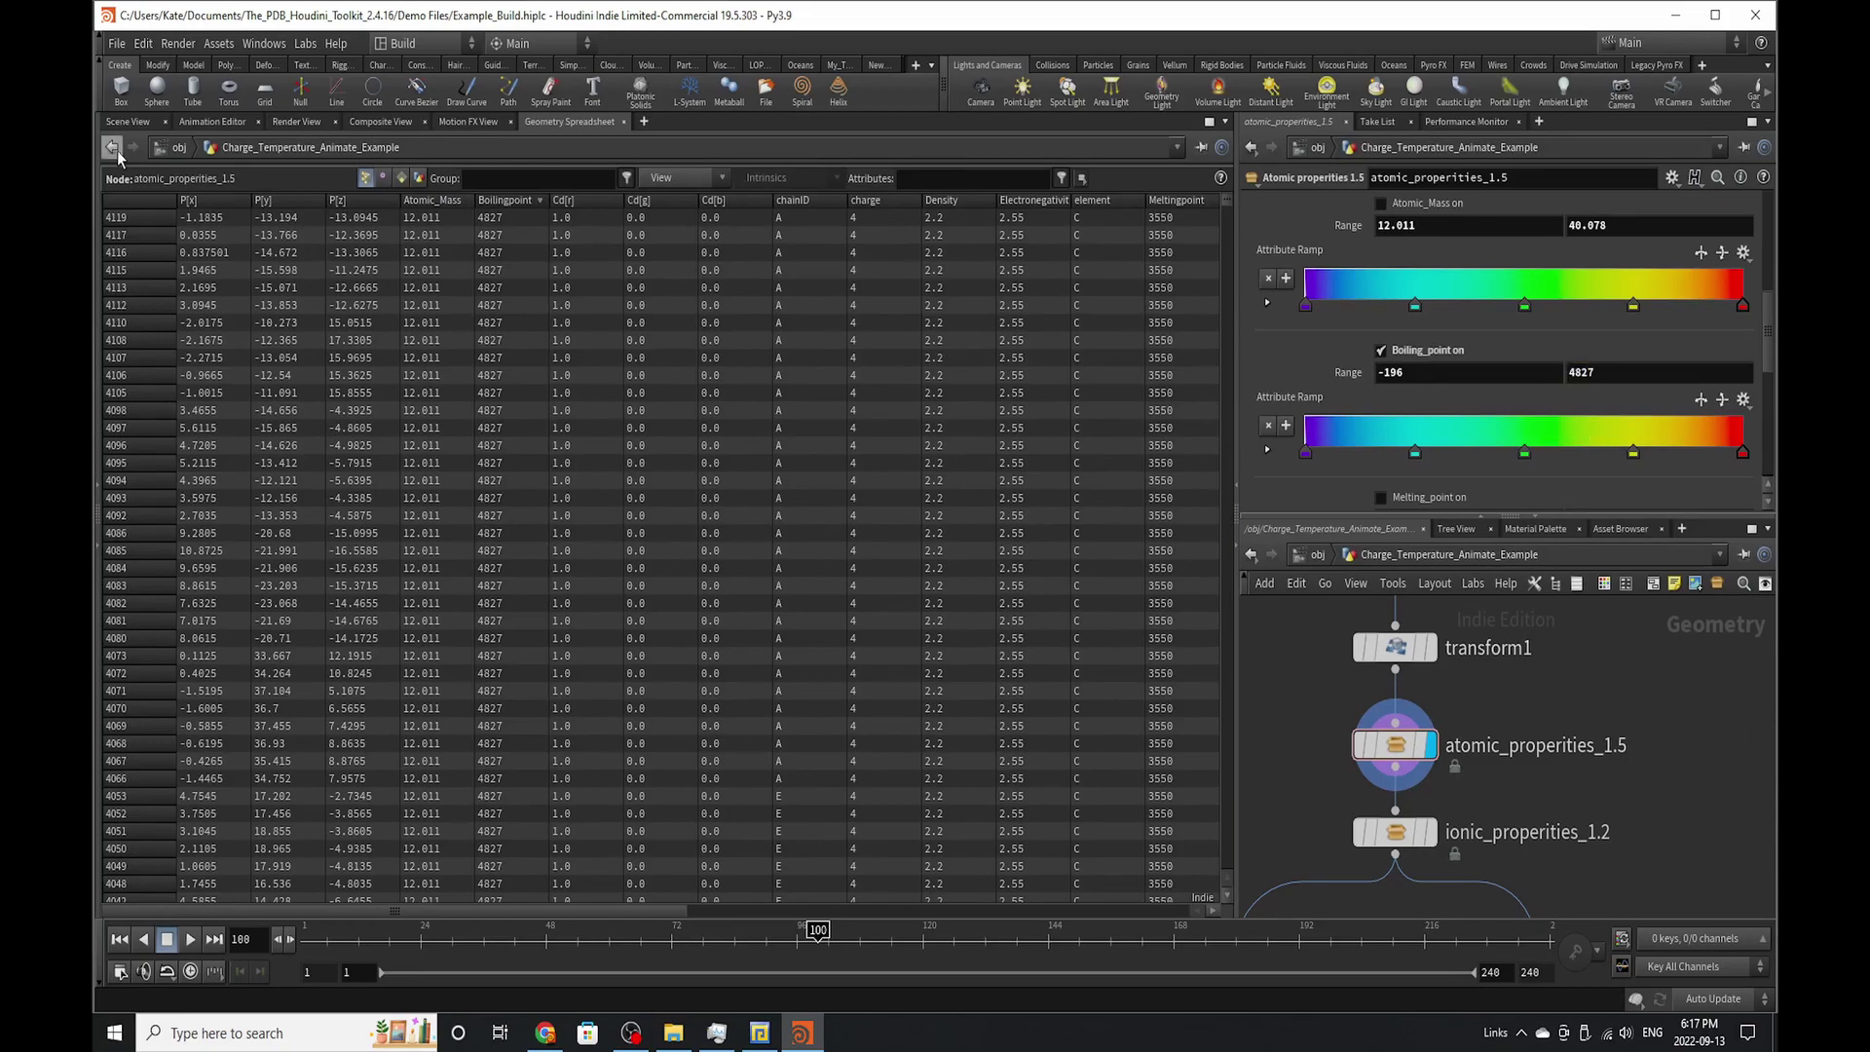
click(129, 125)
drag(781, 557, 718, 451)
right_drag(718, 451, 819, 710)
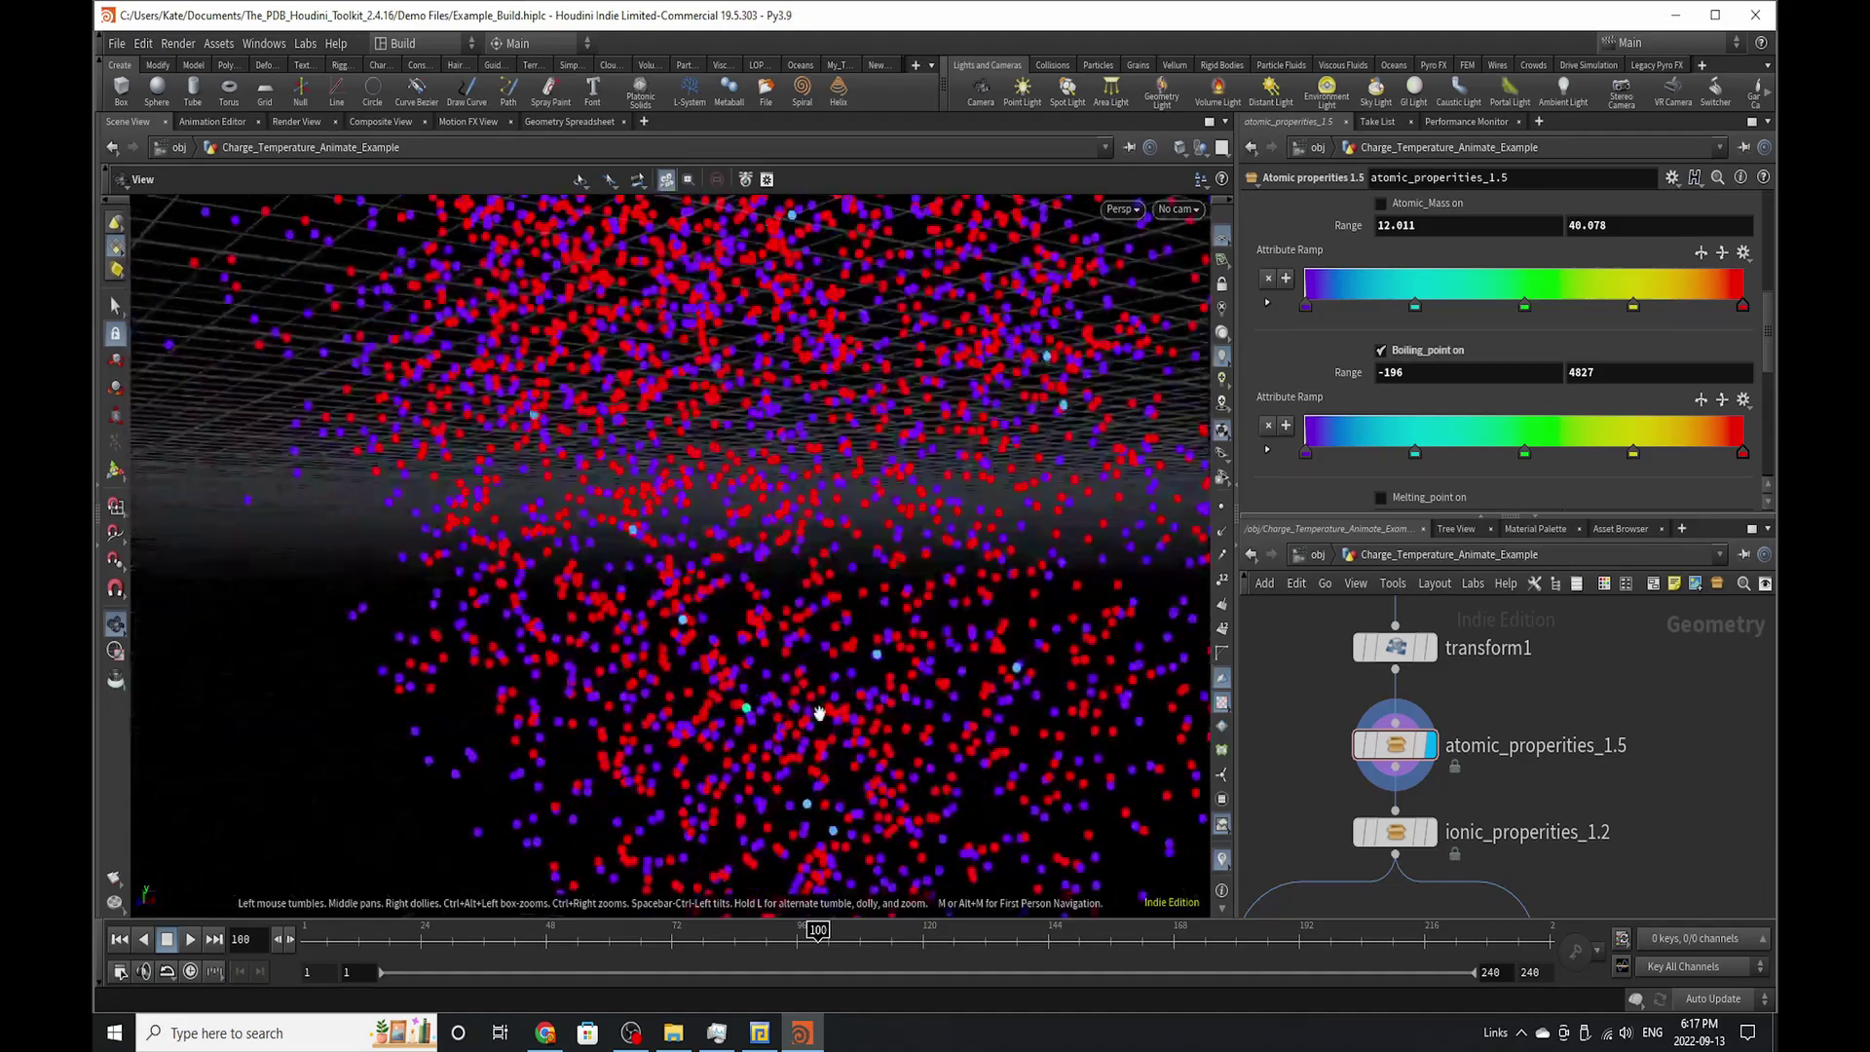
drag(777, 724, 764, 621)
right_drag(762, 621, 805, 421)
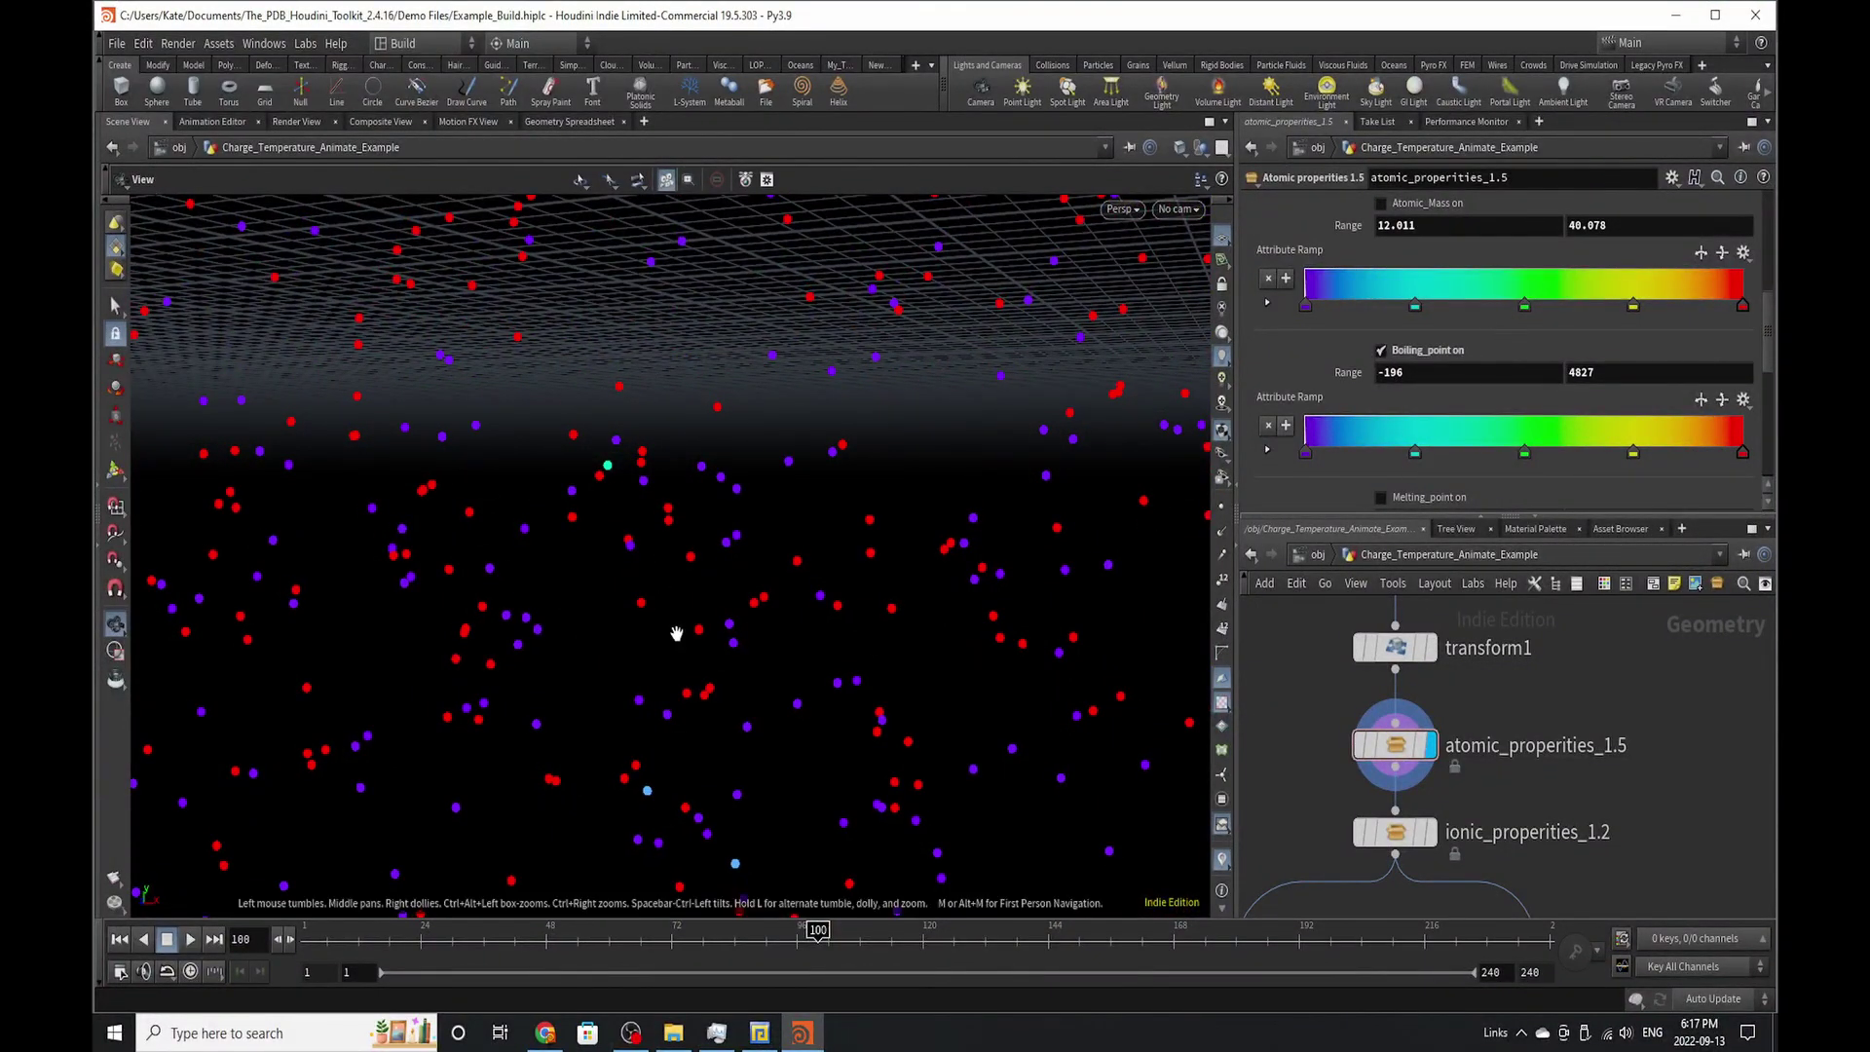
right_drag(676, 634, 97, 730)
middle_drag(682, 409, 971, 481)
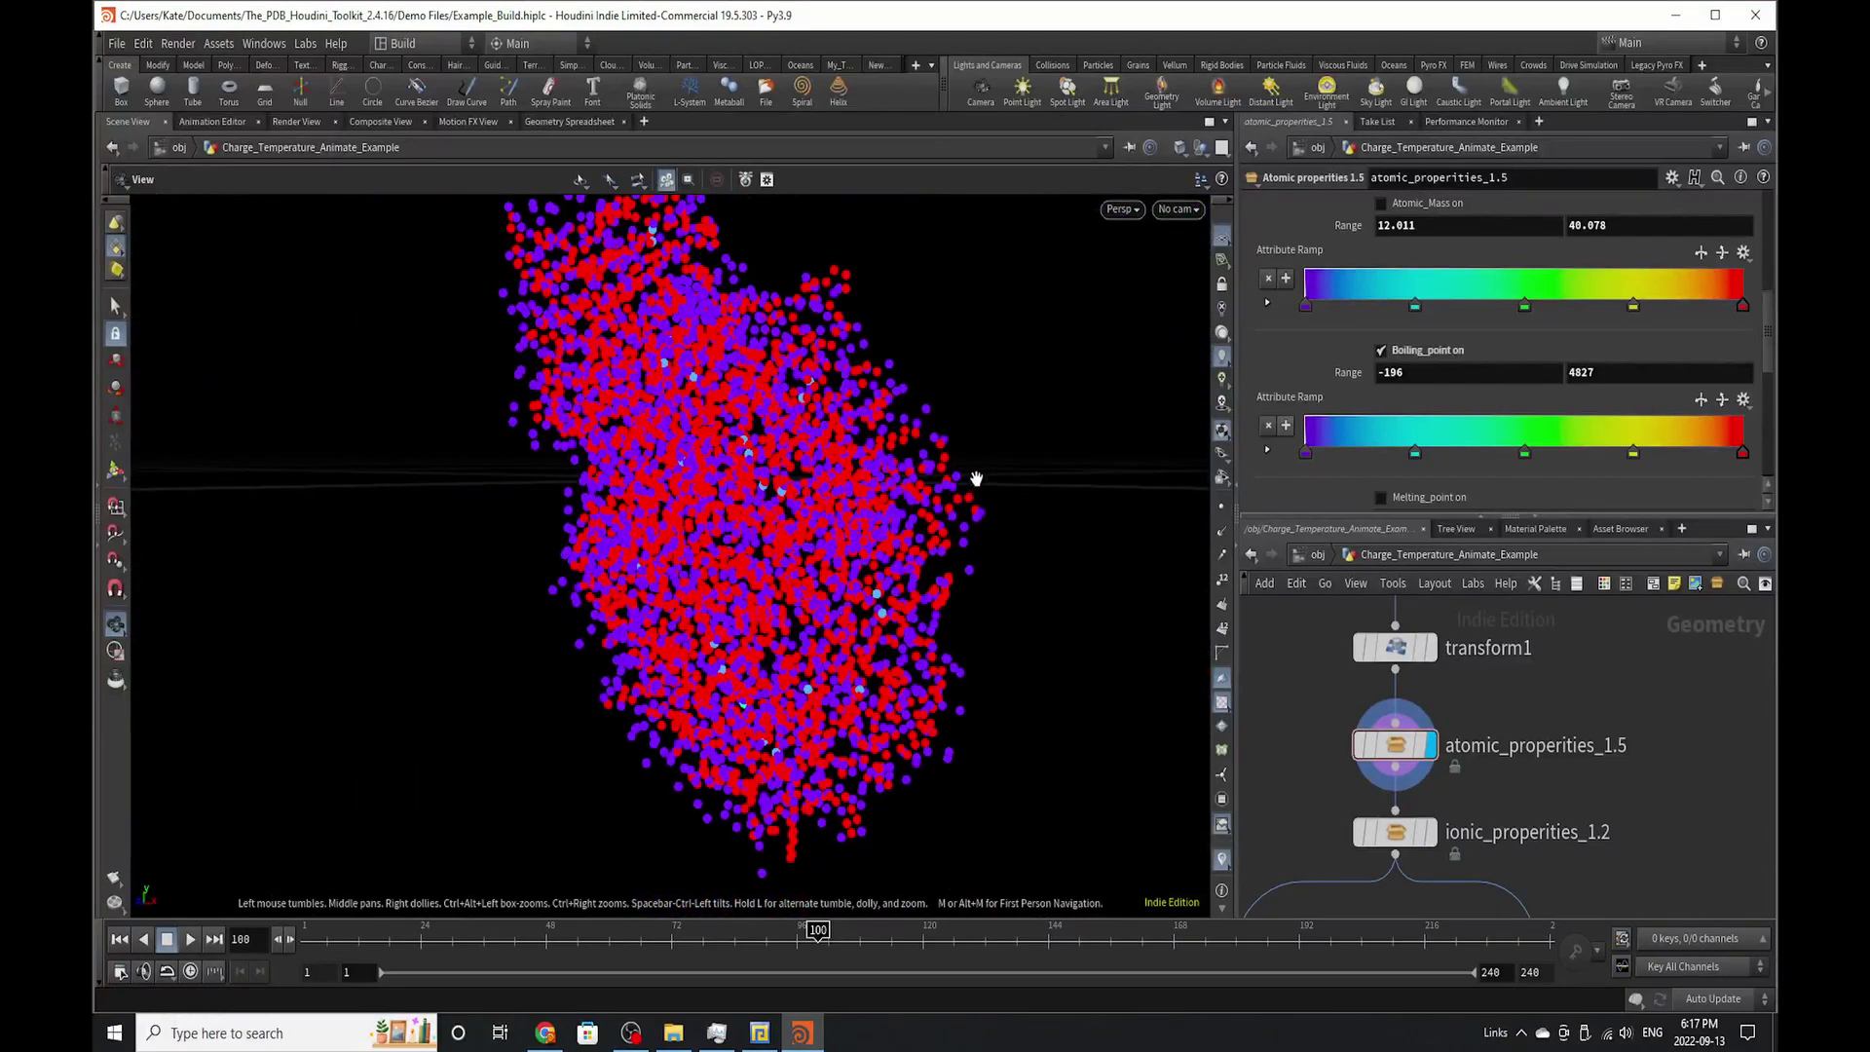
- Switch the point coloring from Boiling_point to Melting_point
click(1458, 204)
click(1428, 351)
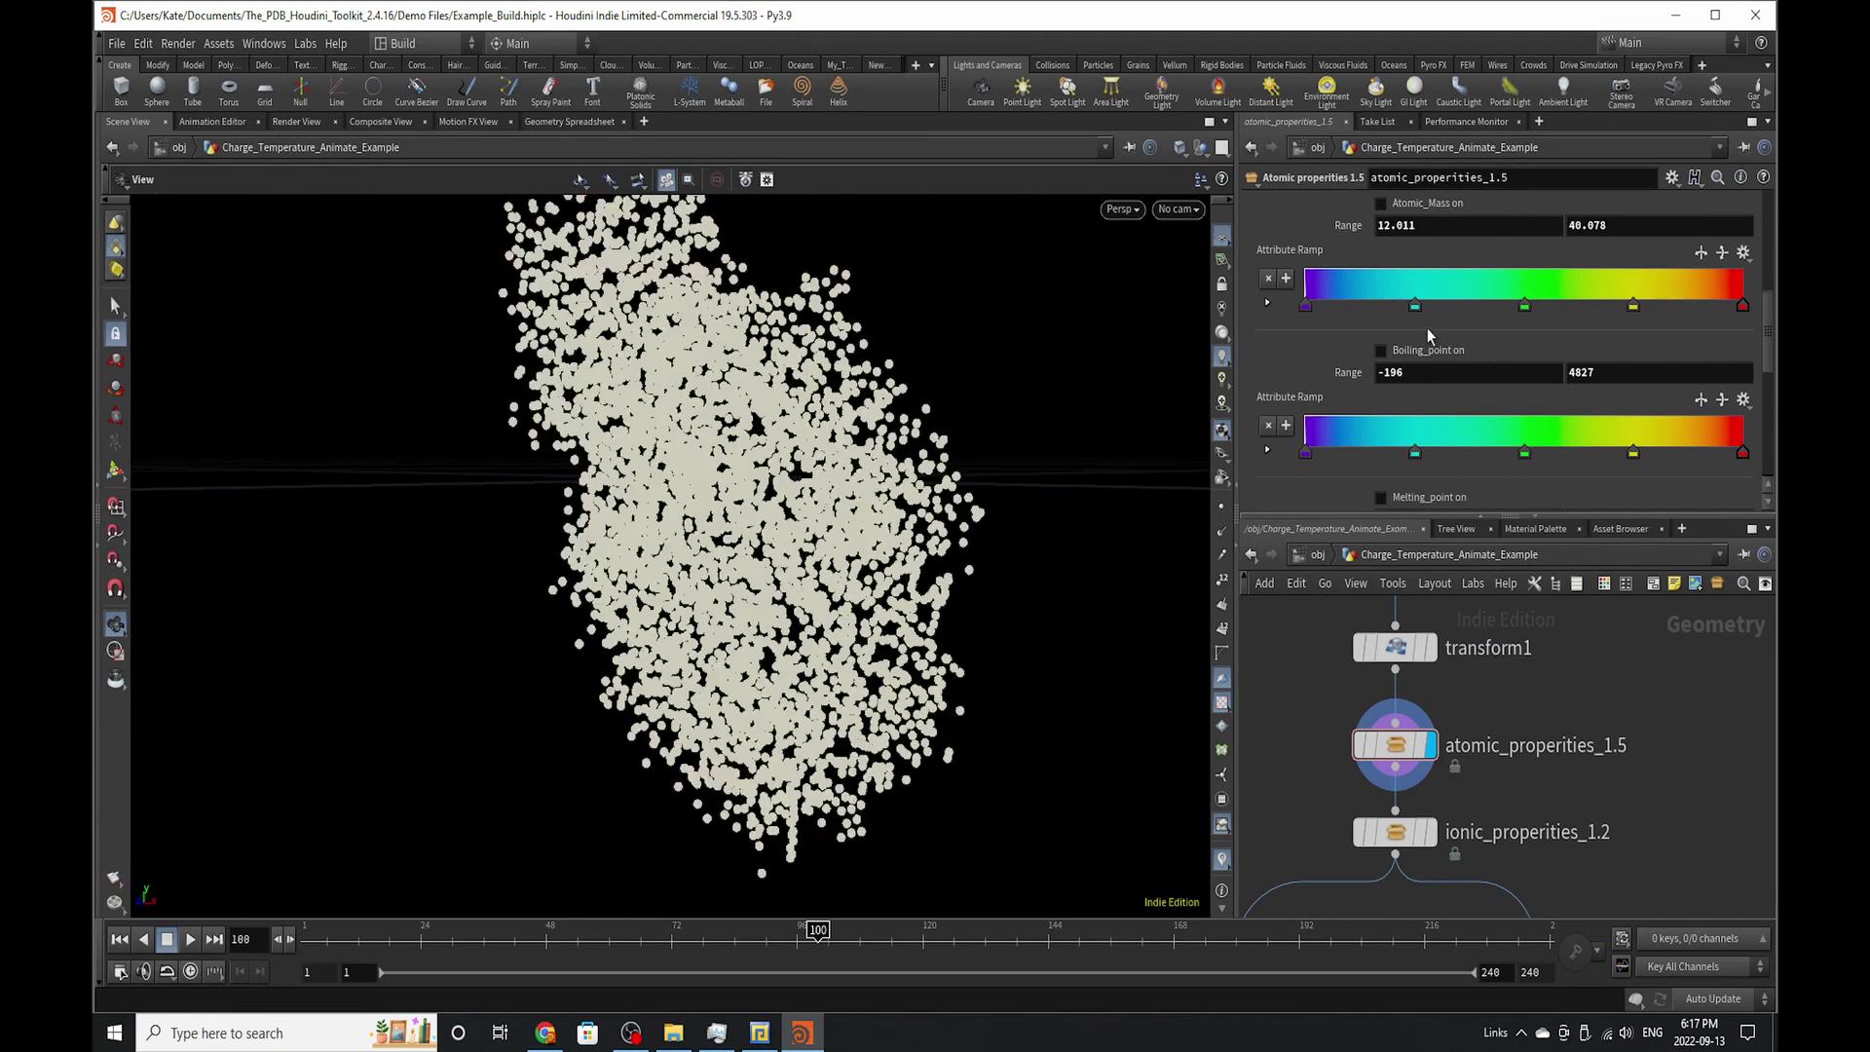
scroll(1446, 347, down, 3)
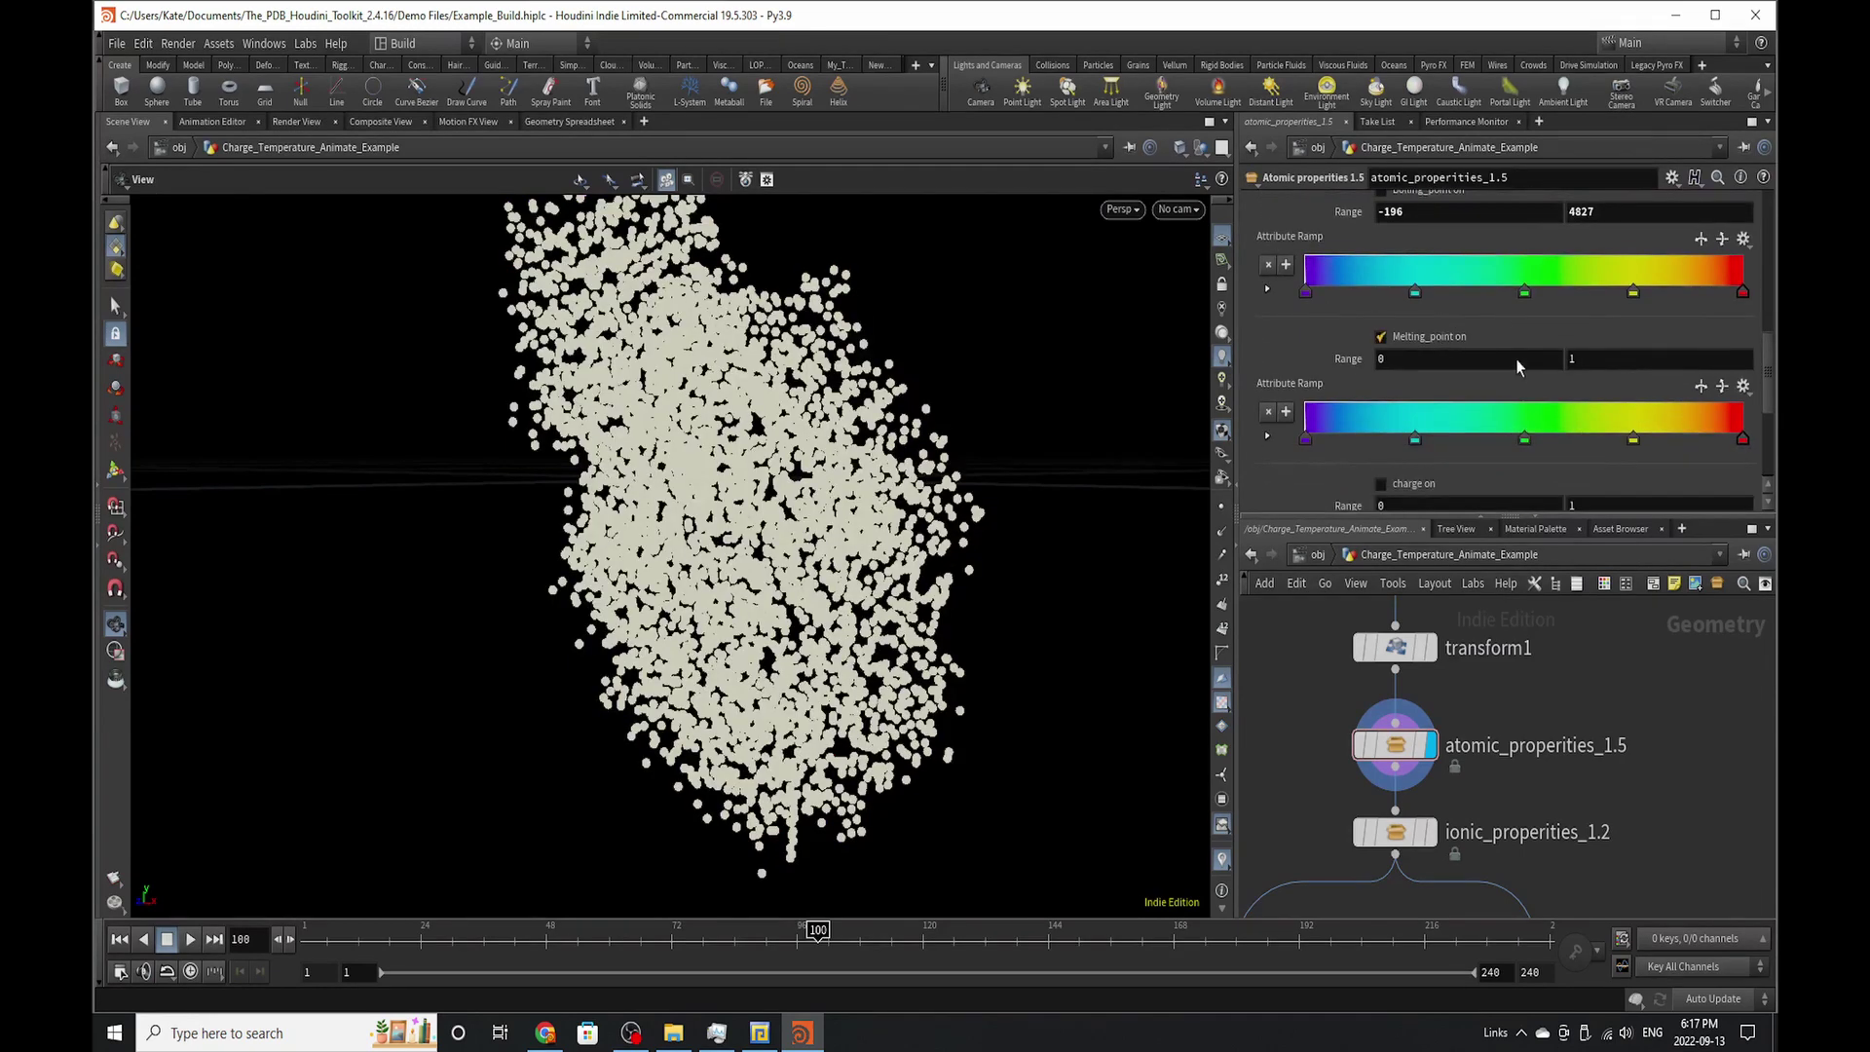
click(1440, 336)
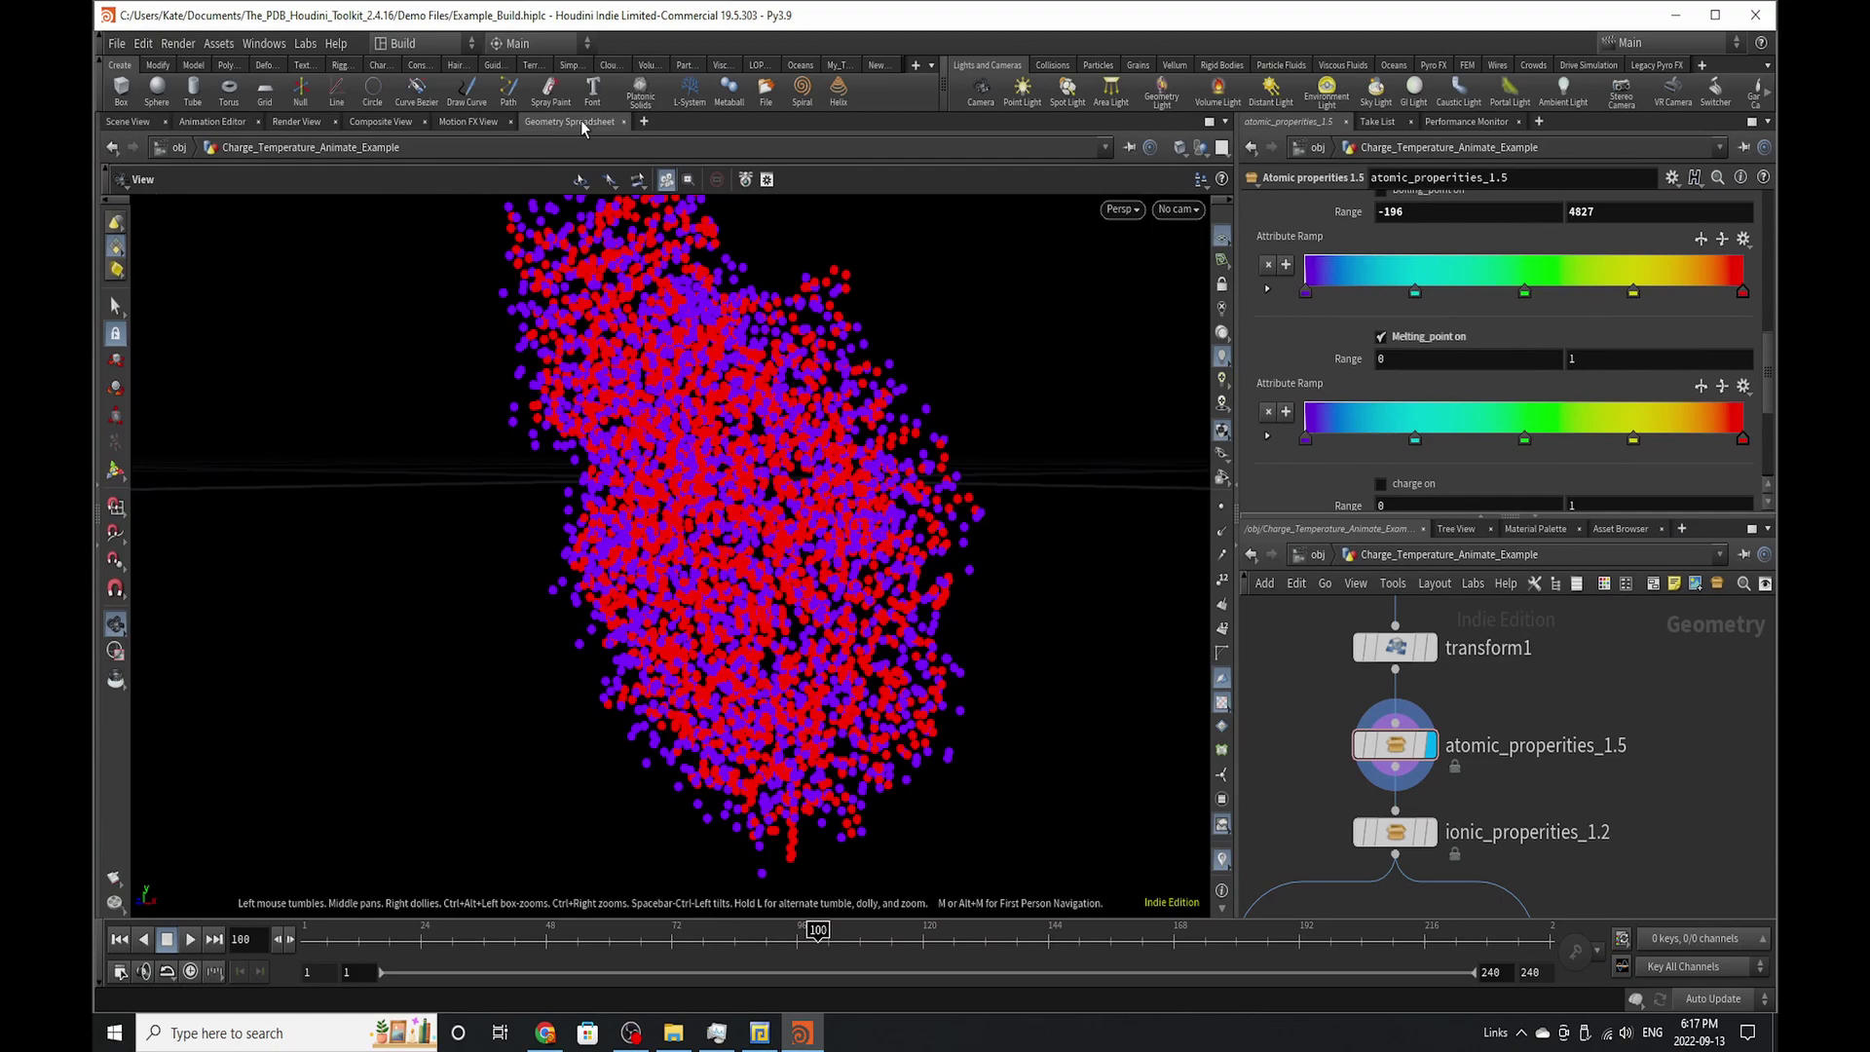
- Sort the geometry spreadsheet by melting point, lowest first, and set the lower end of the Melting_point range to -219
click(570, 120)
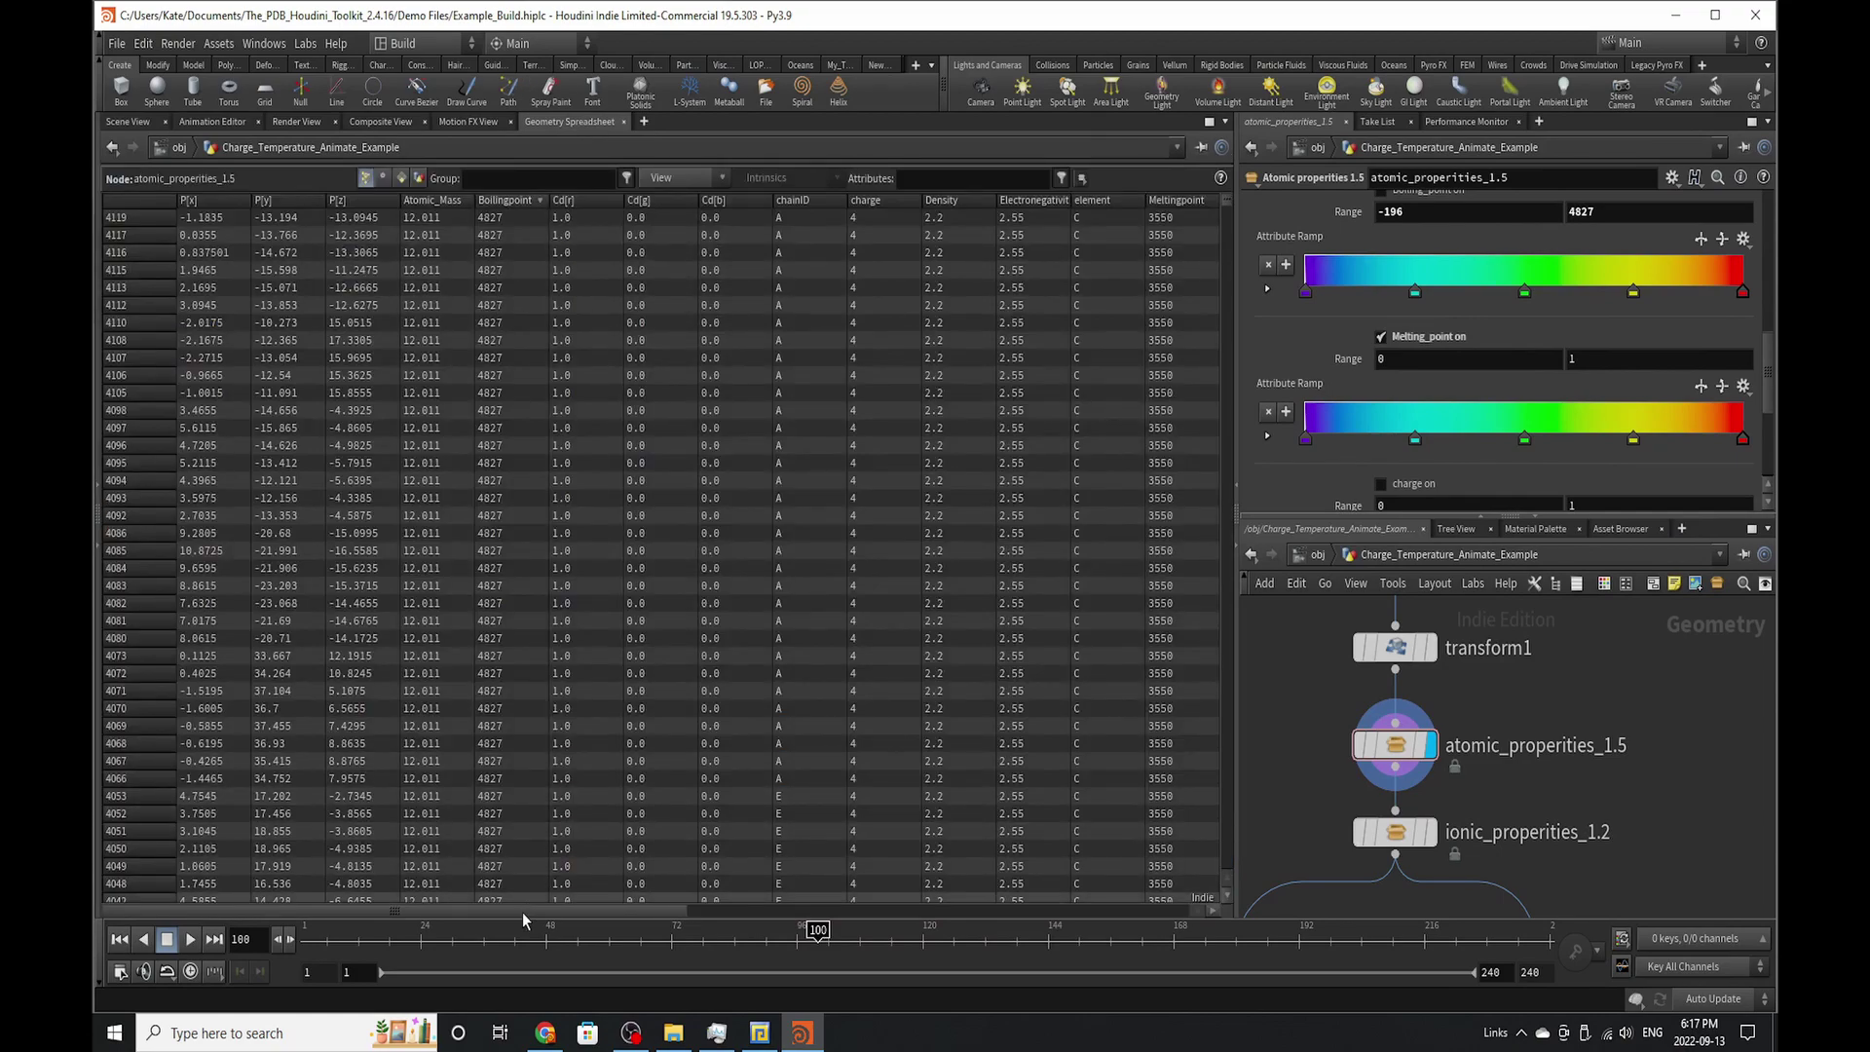
drag(520, 917, 755, 915)
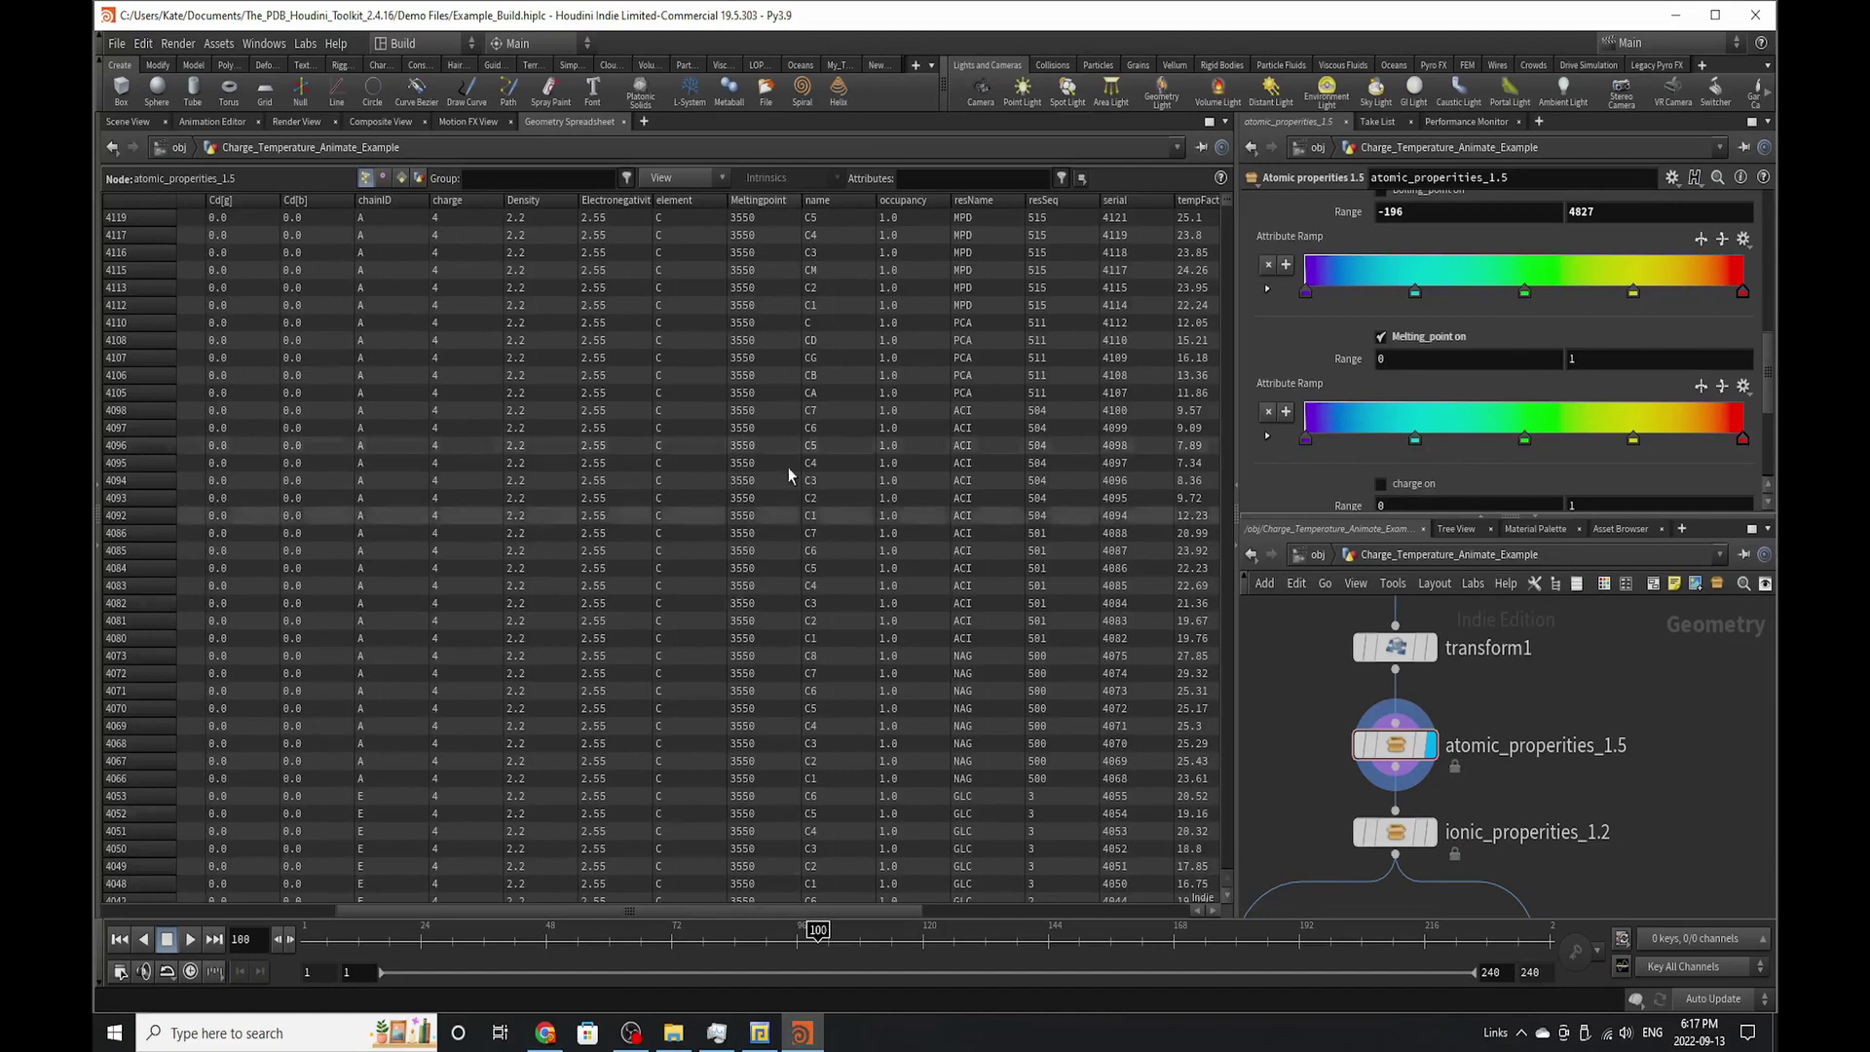
click(769, 201)
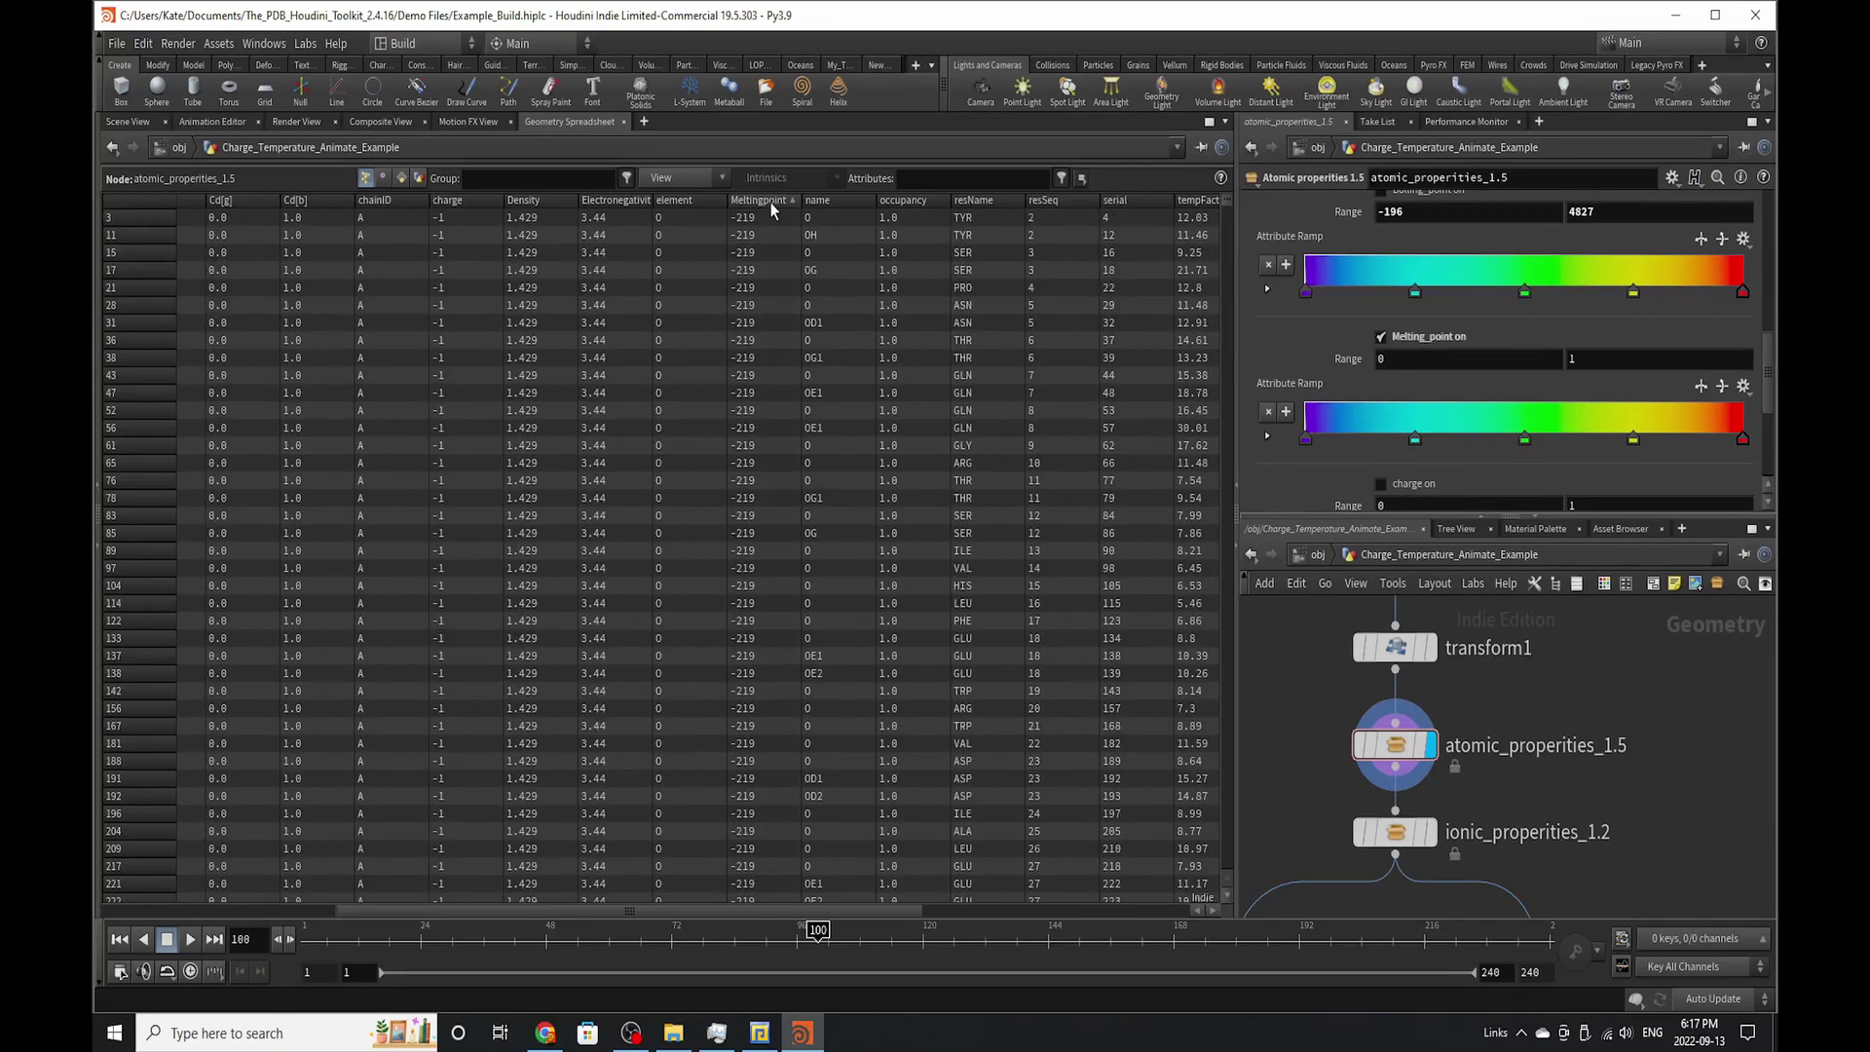
click(1450, 361)
text(-)
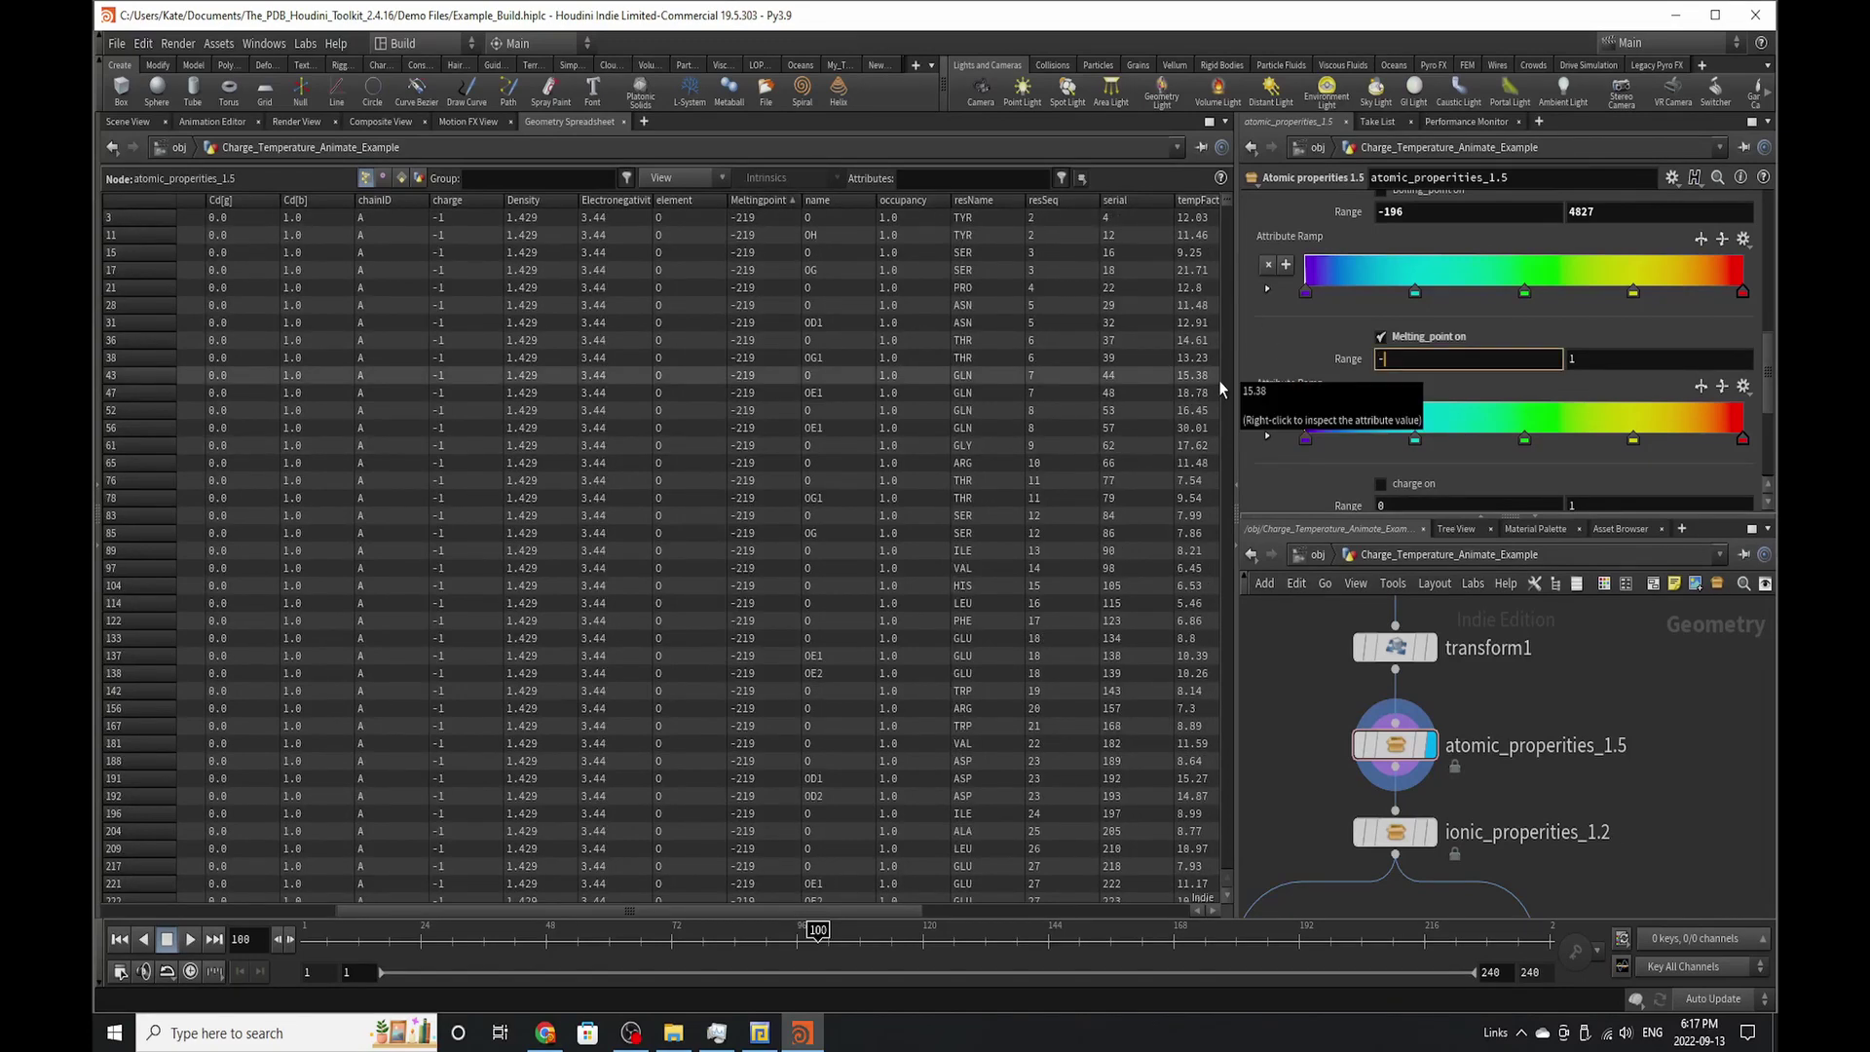
text(219)
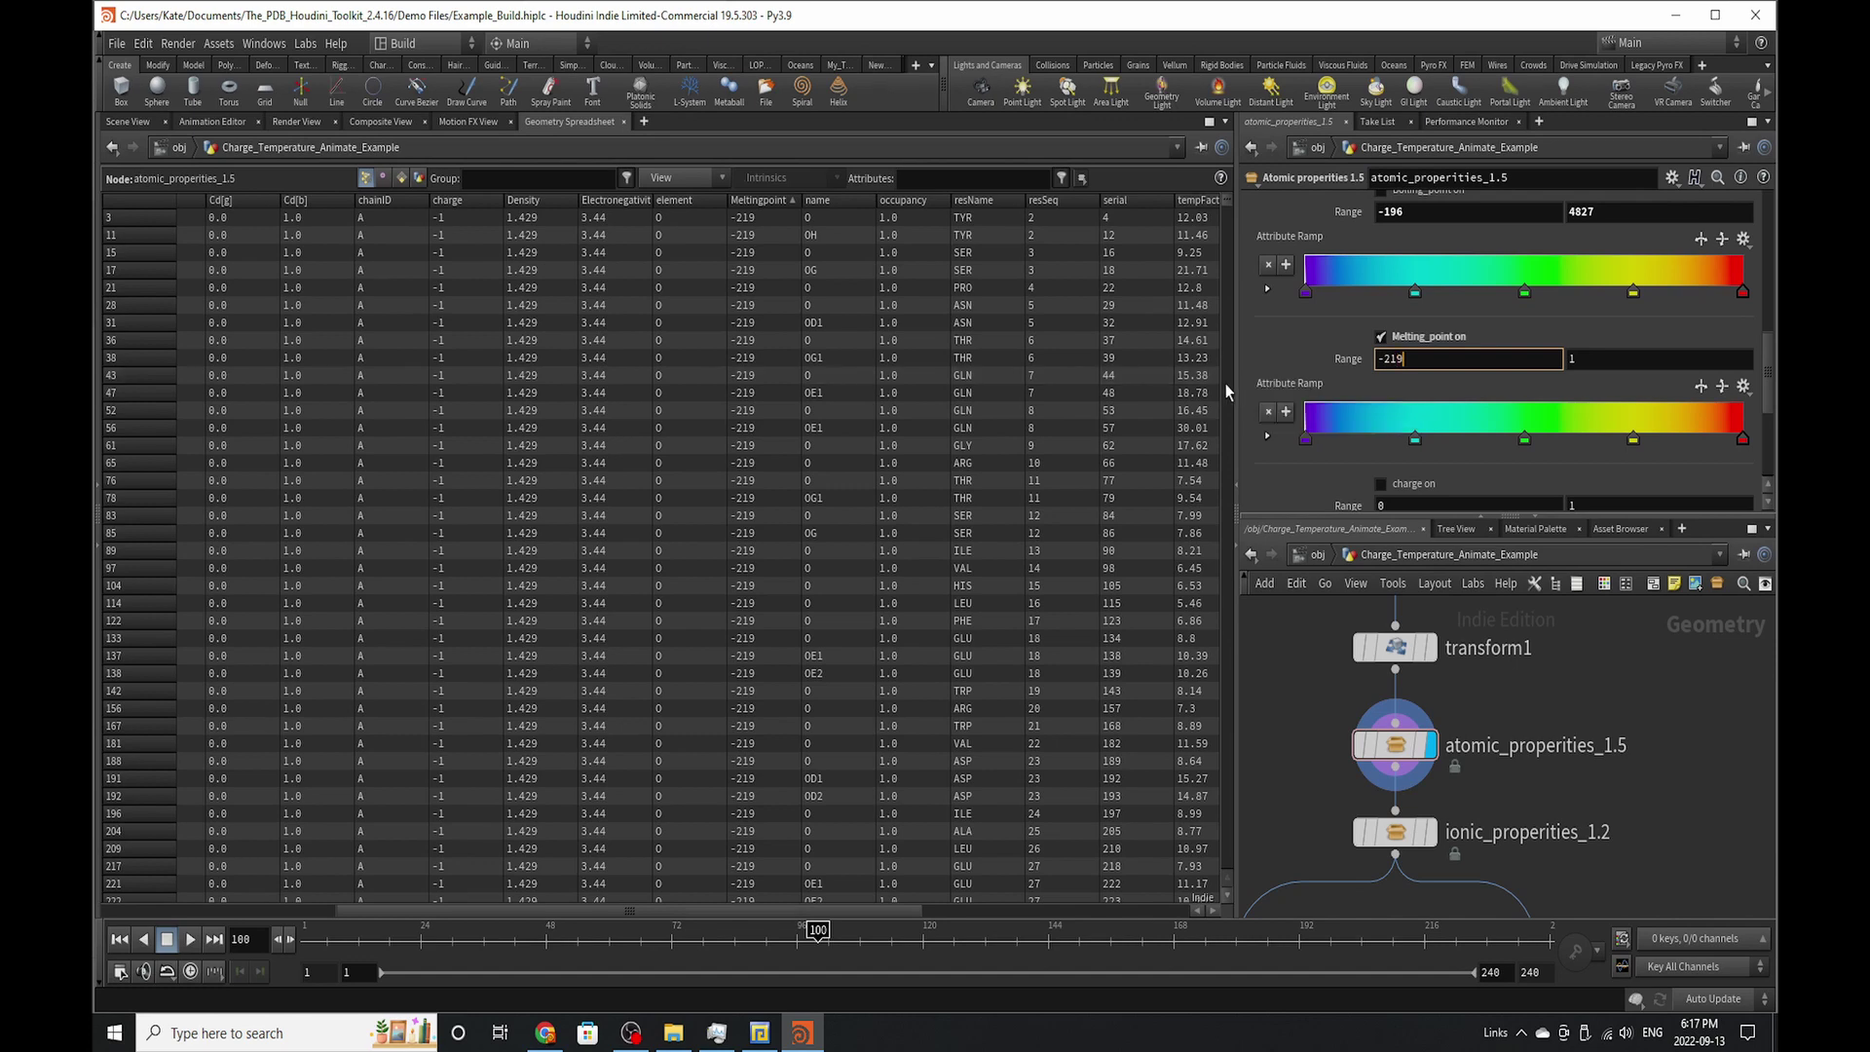
key(Return)
- Sort the melting points highest first, set the upper end of the Melting_point range to 3550, and inspect the coloring in the scene
click(762, 199)
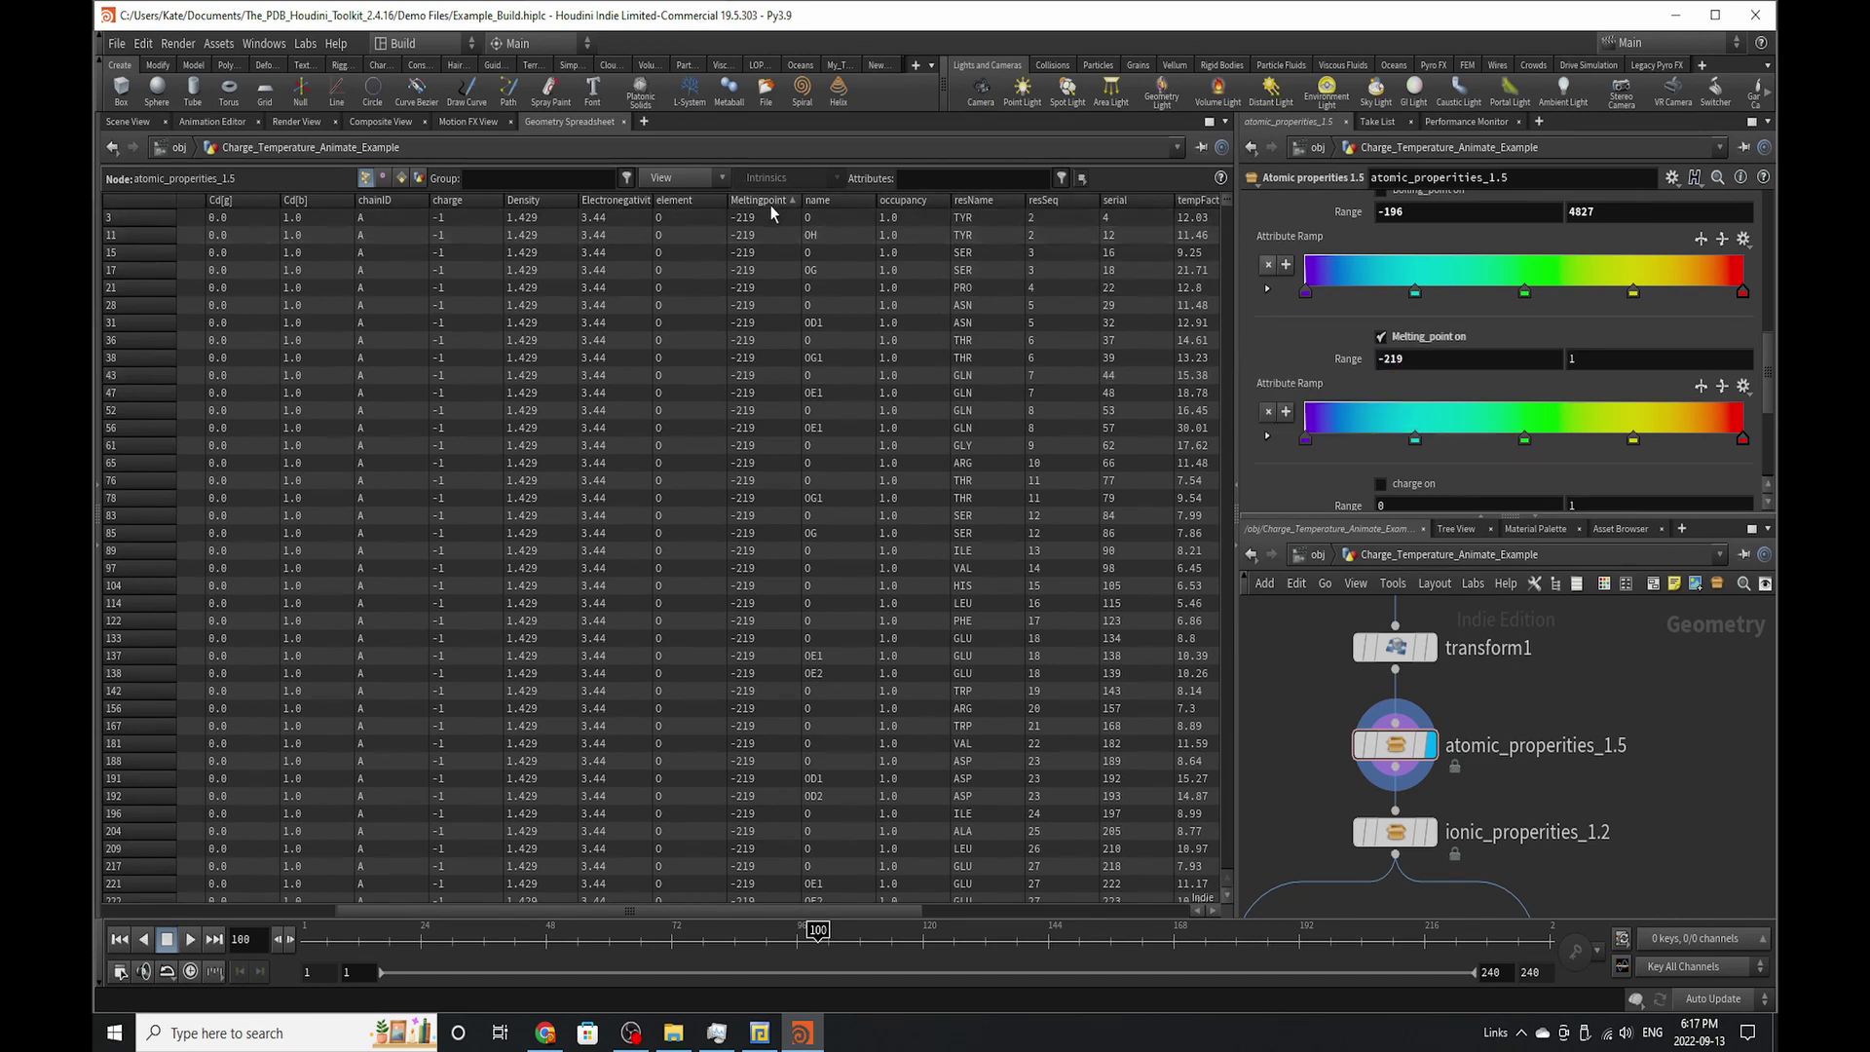
click(1621, 362)
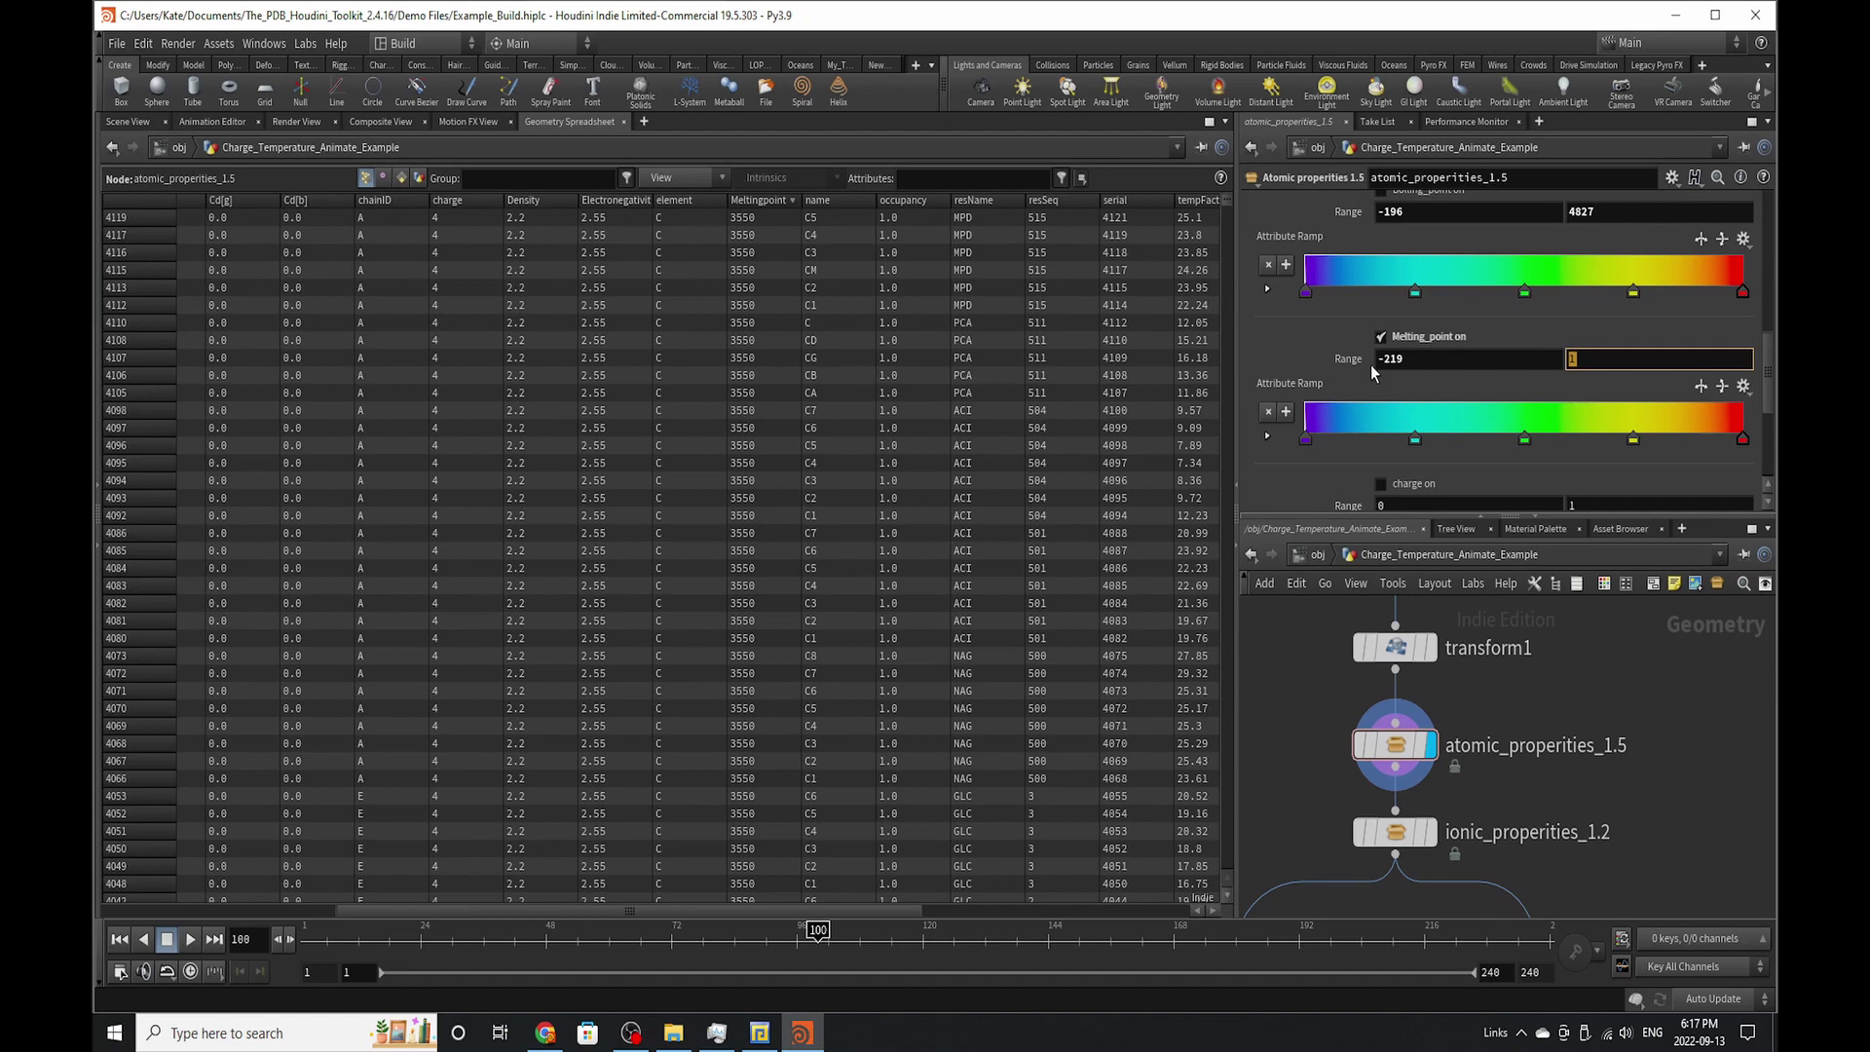
text(3550)
key(Return)
click(135, 122)
drag(1014, 585, 878, 547)
scroll(1407, 402, up, 1)
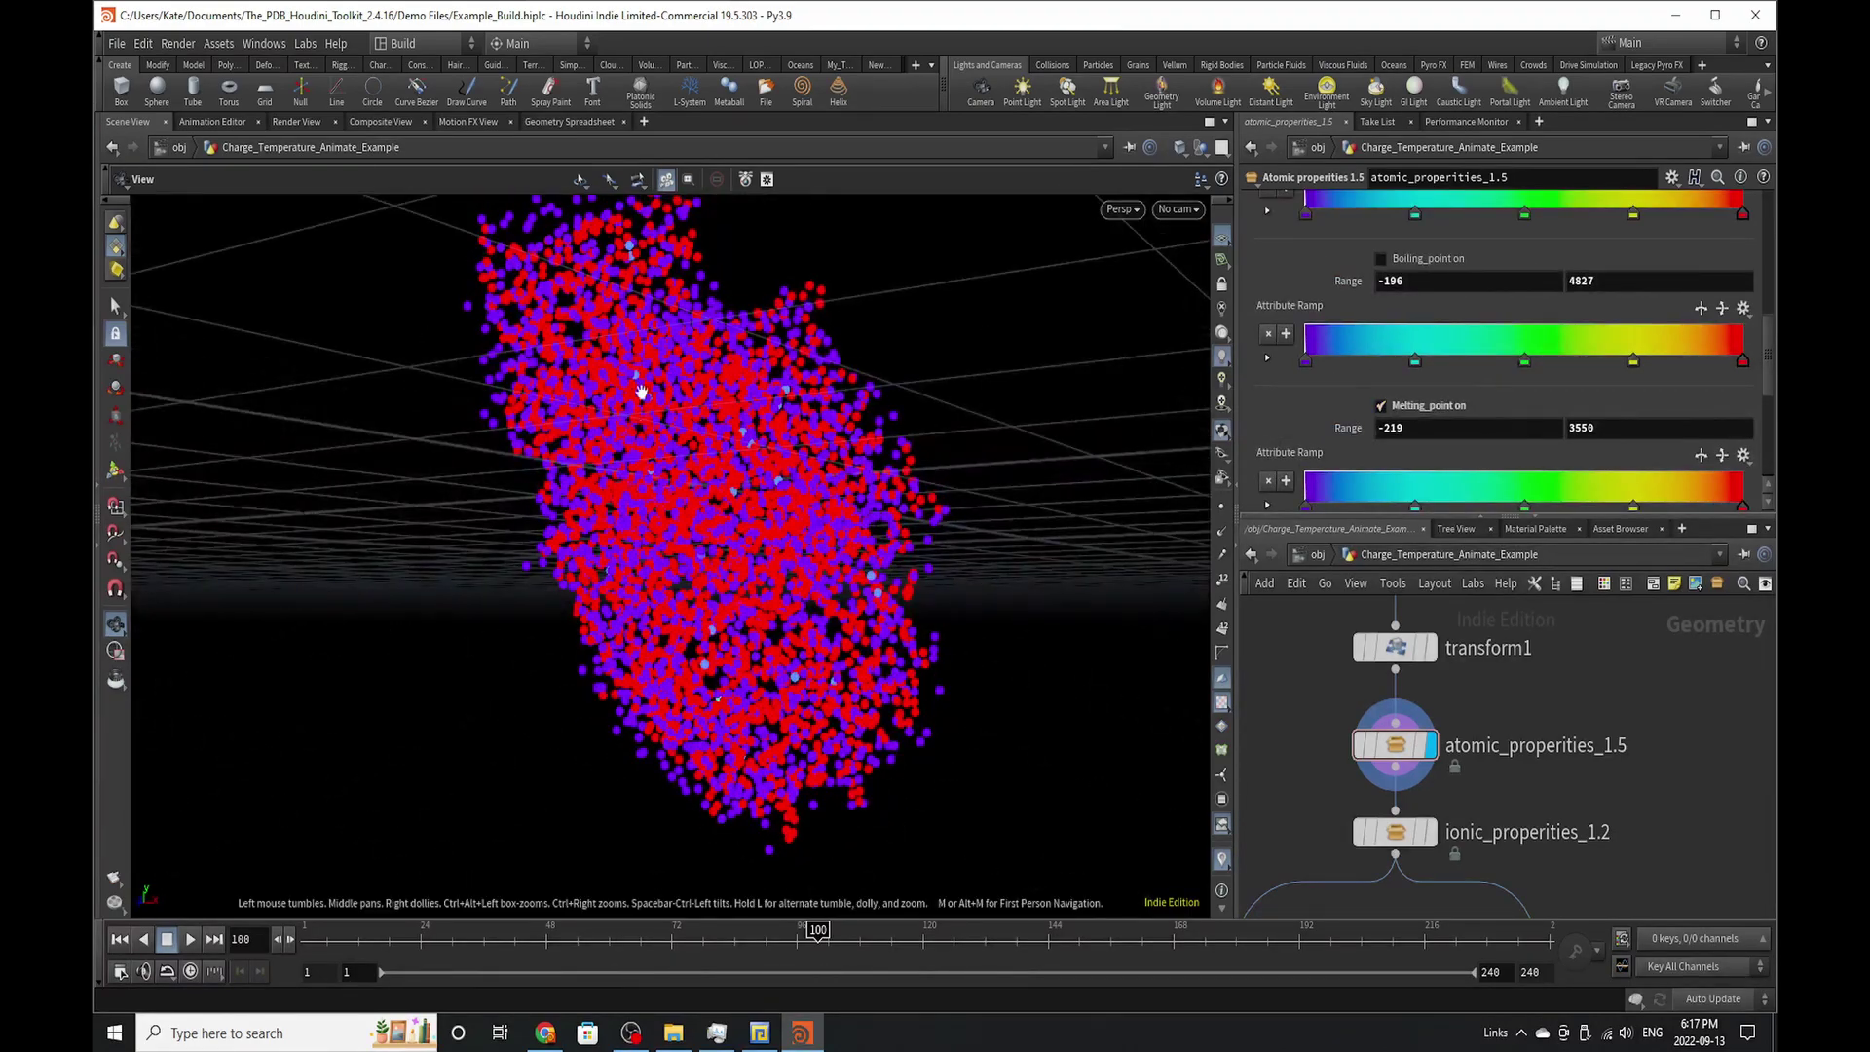
middle_drag(679, 450, 703, 497)
- Turn off the Melting_point coloring and briefly toggle the Boiling_point coloring to compare the two in the scene
click(1430, 407)
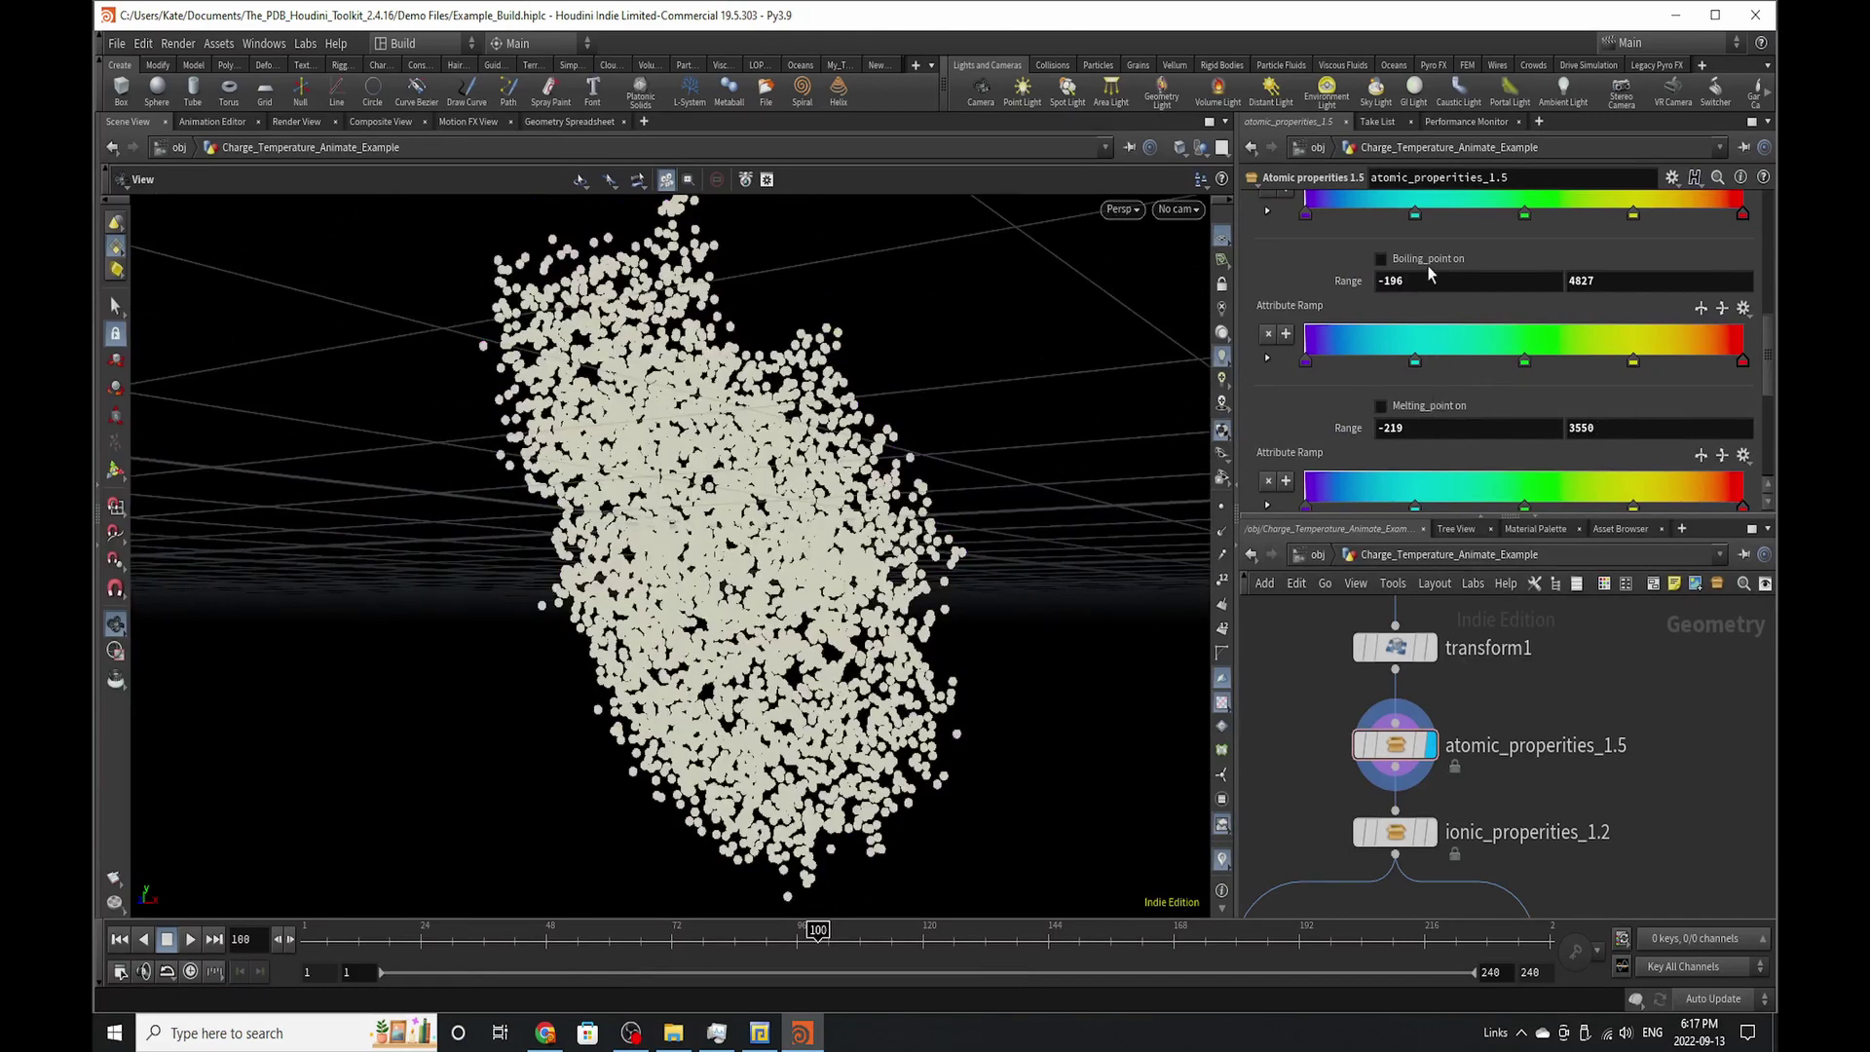
click(1429, 265)
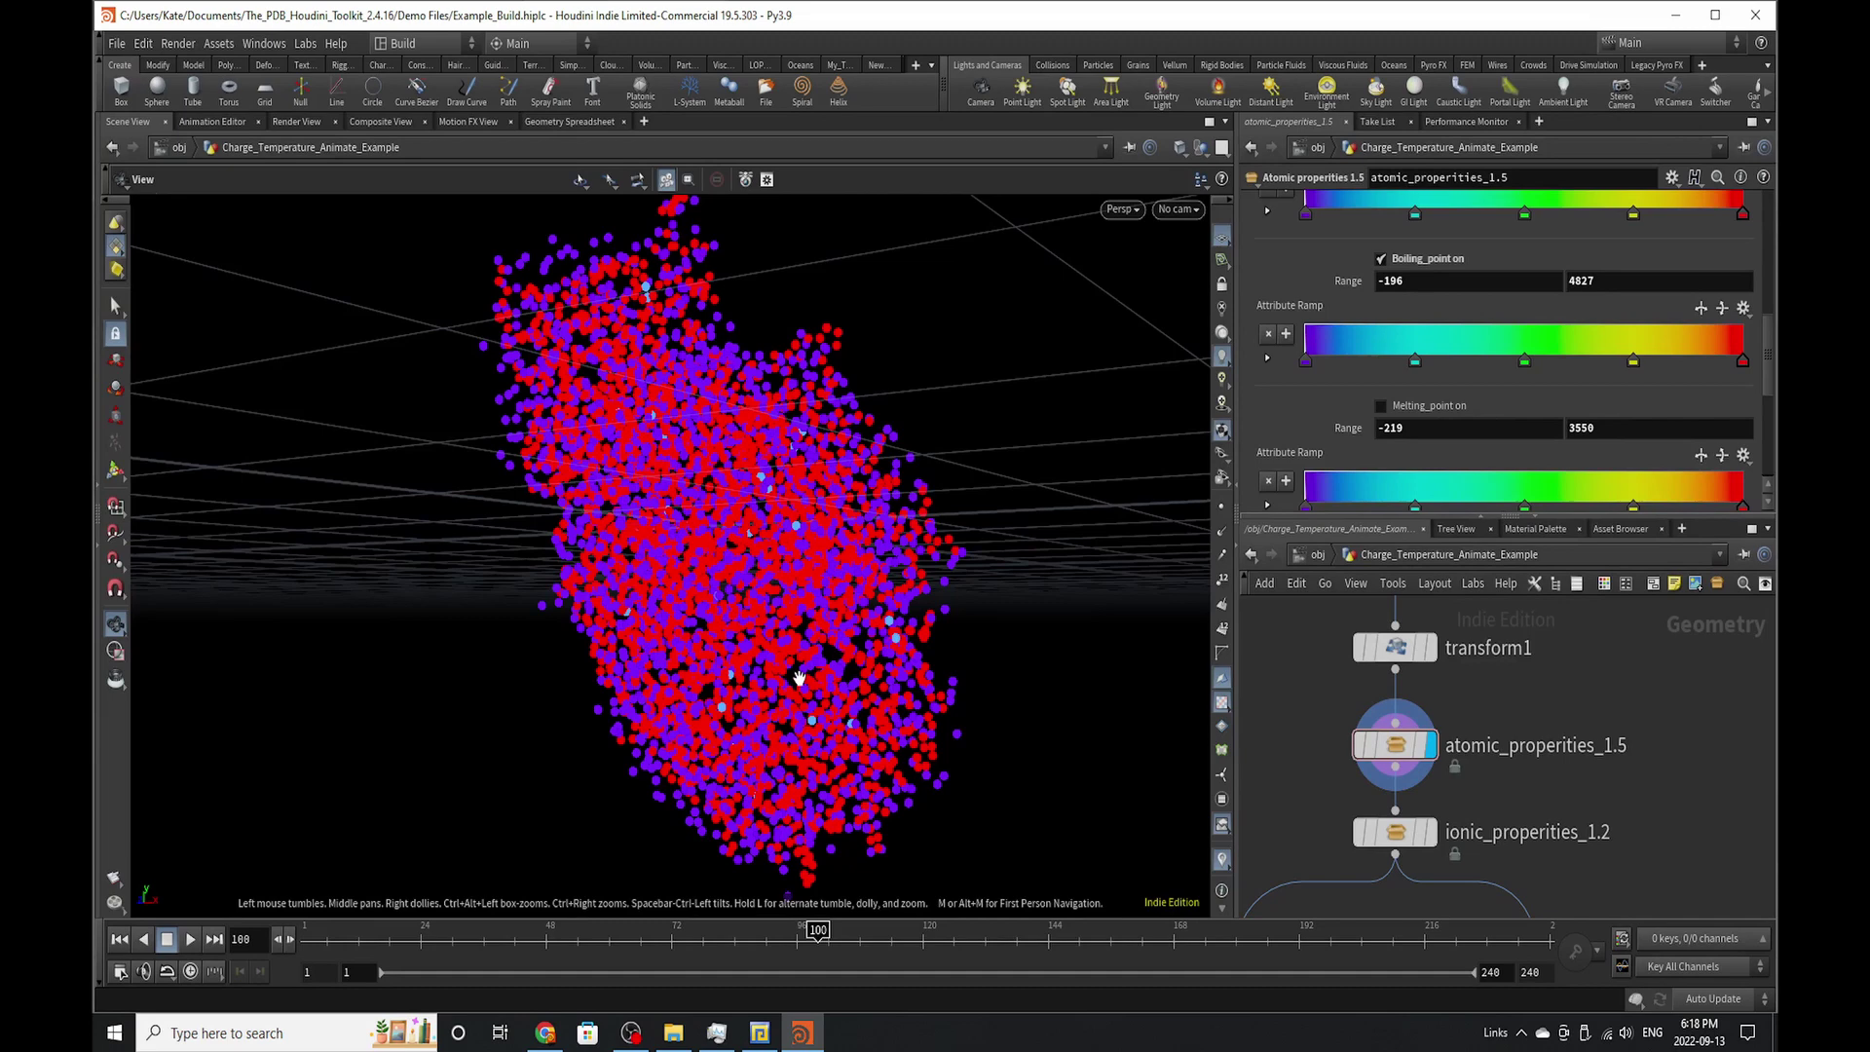
click(1421, 263)
click(1436, 402)
- Turn on the charge coloring and set the lower end of its range to -3, sorting the spreadsheet's charges lowest first
scroll(1441, 427, down, 3)
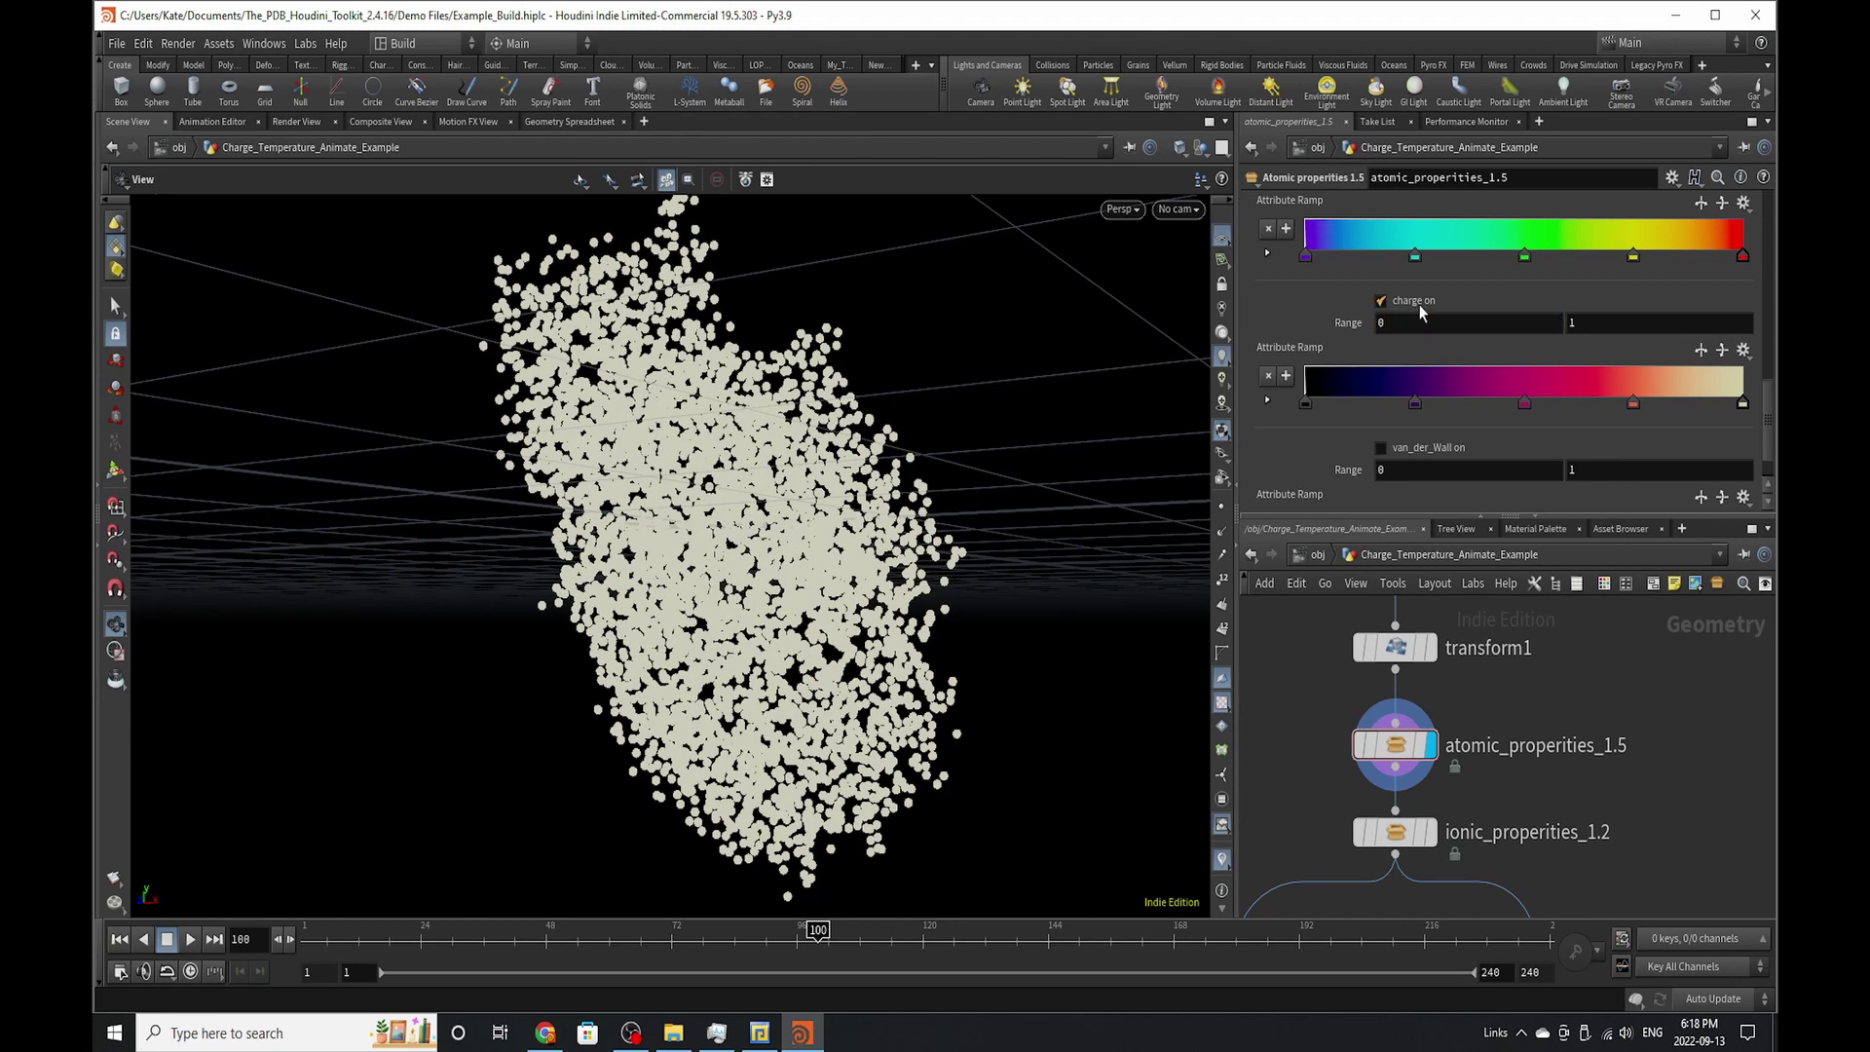
click(1403, 302)
click(557, 123)
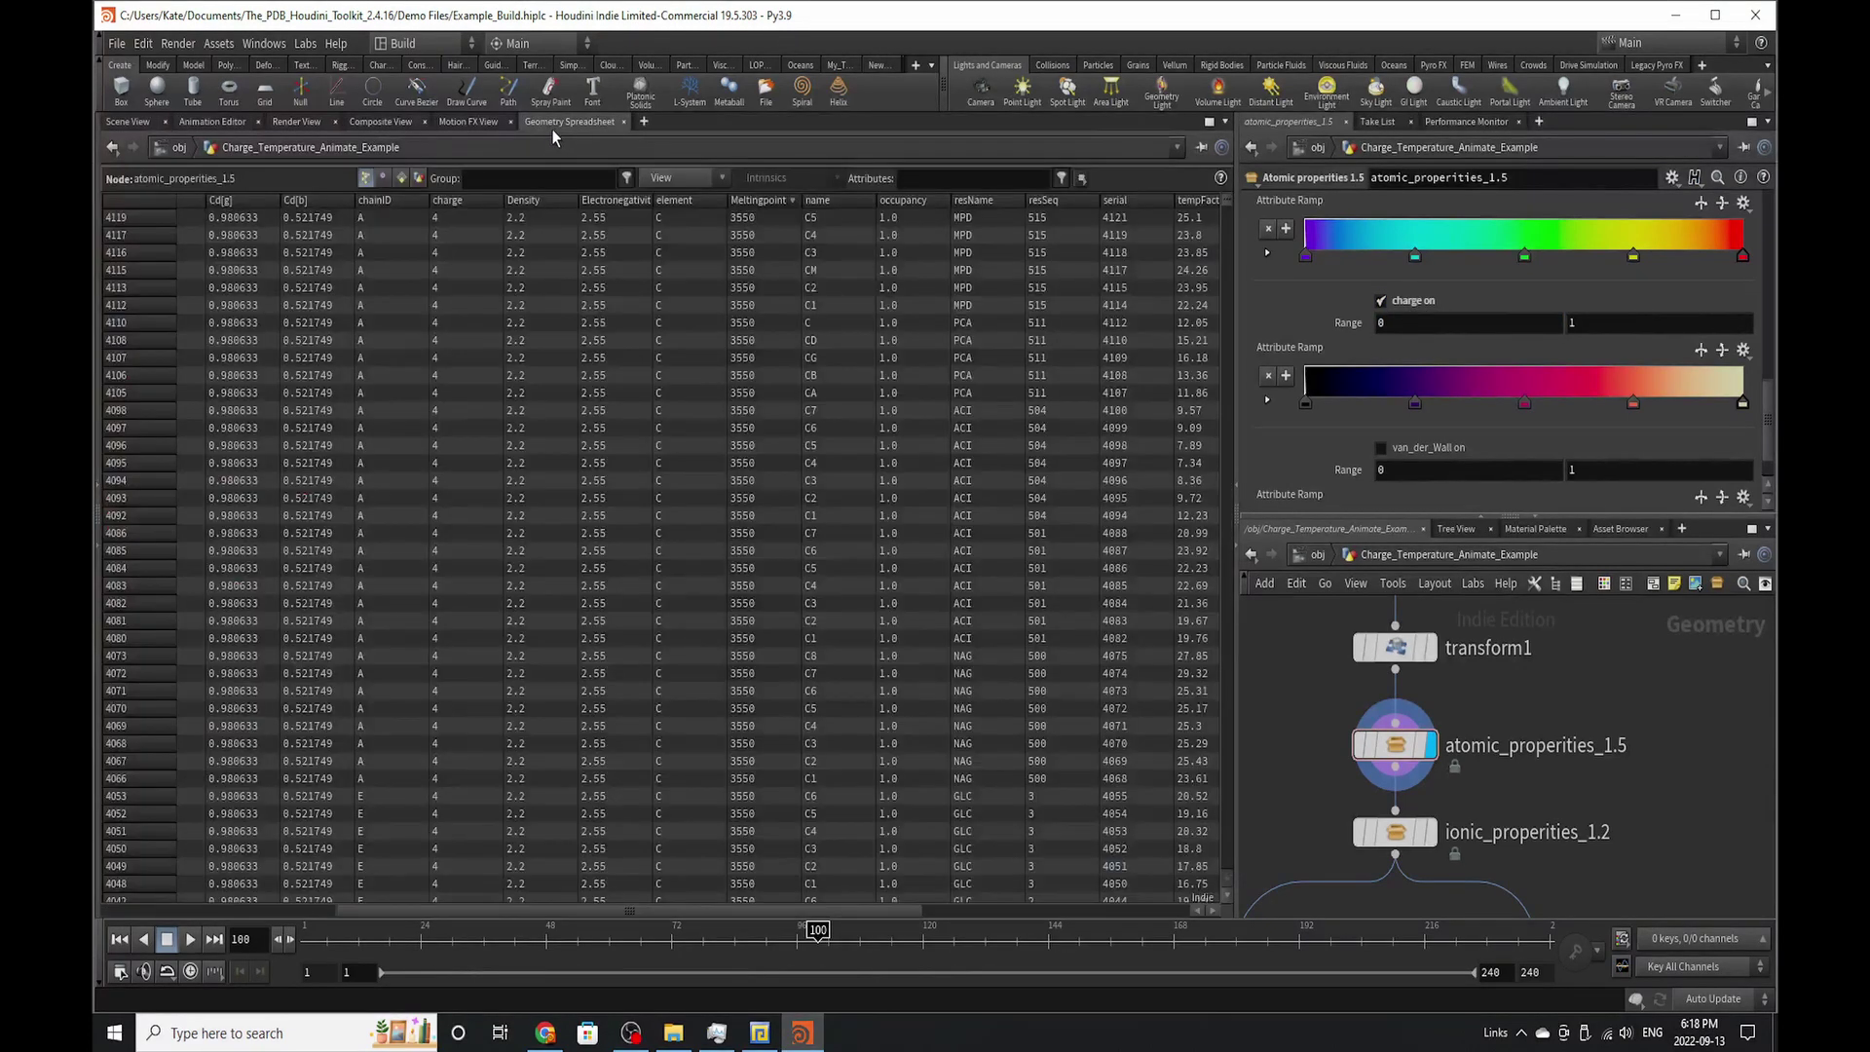
click(460, 203)
click(1407, 324)
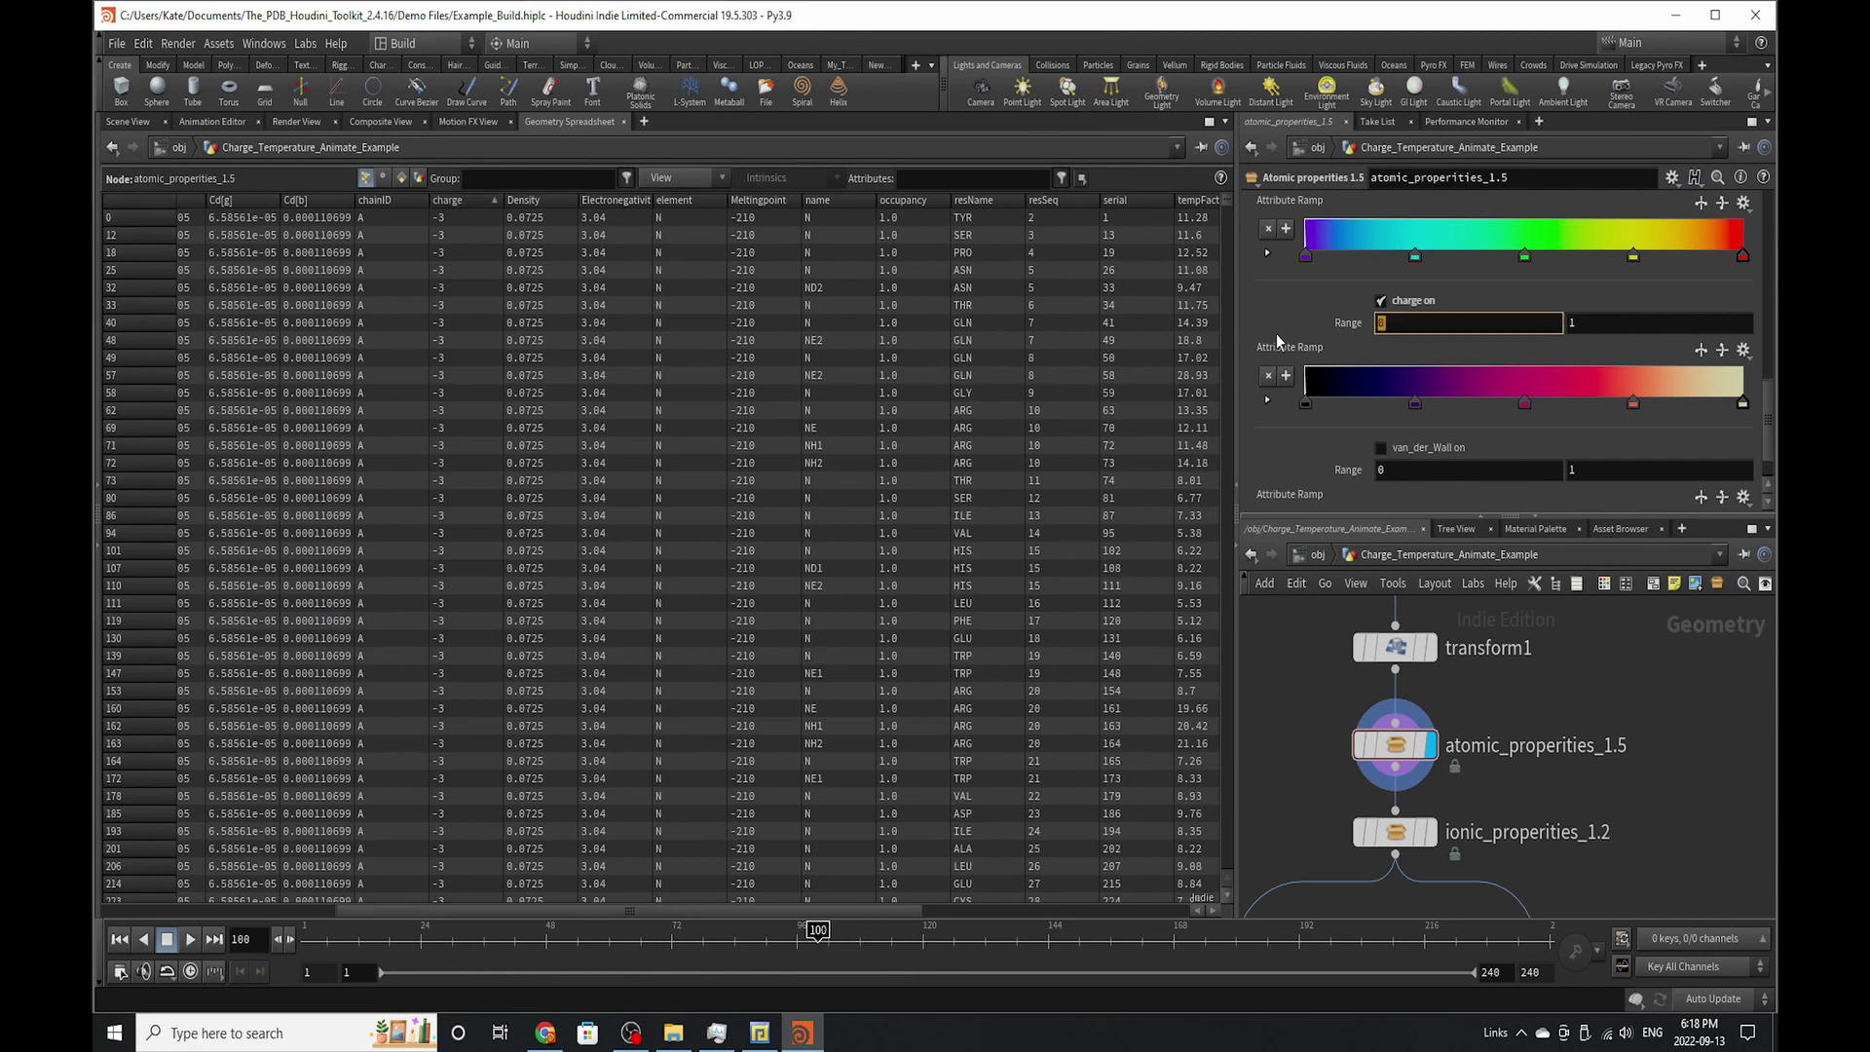
text(-3)
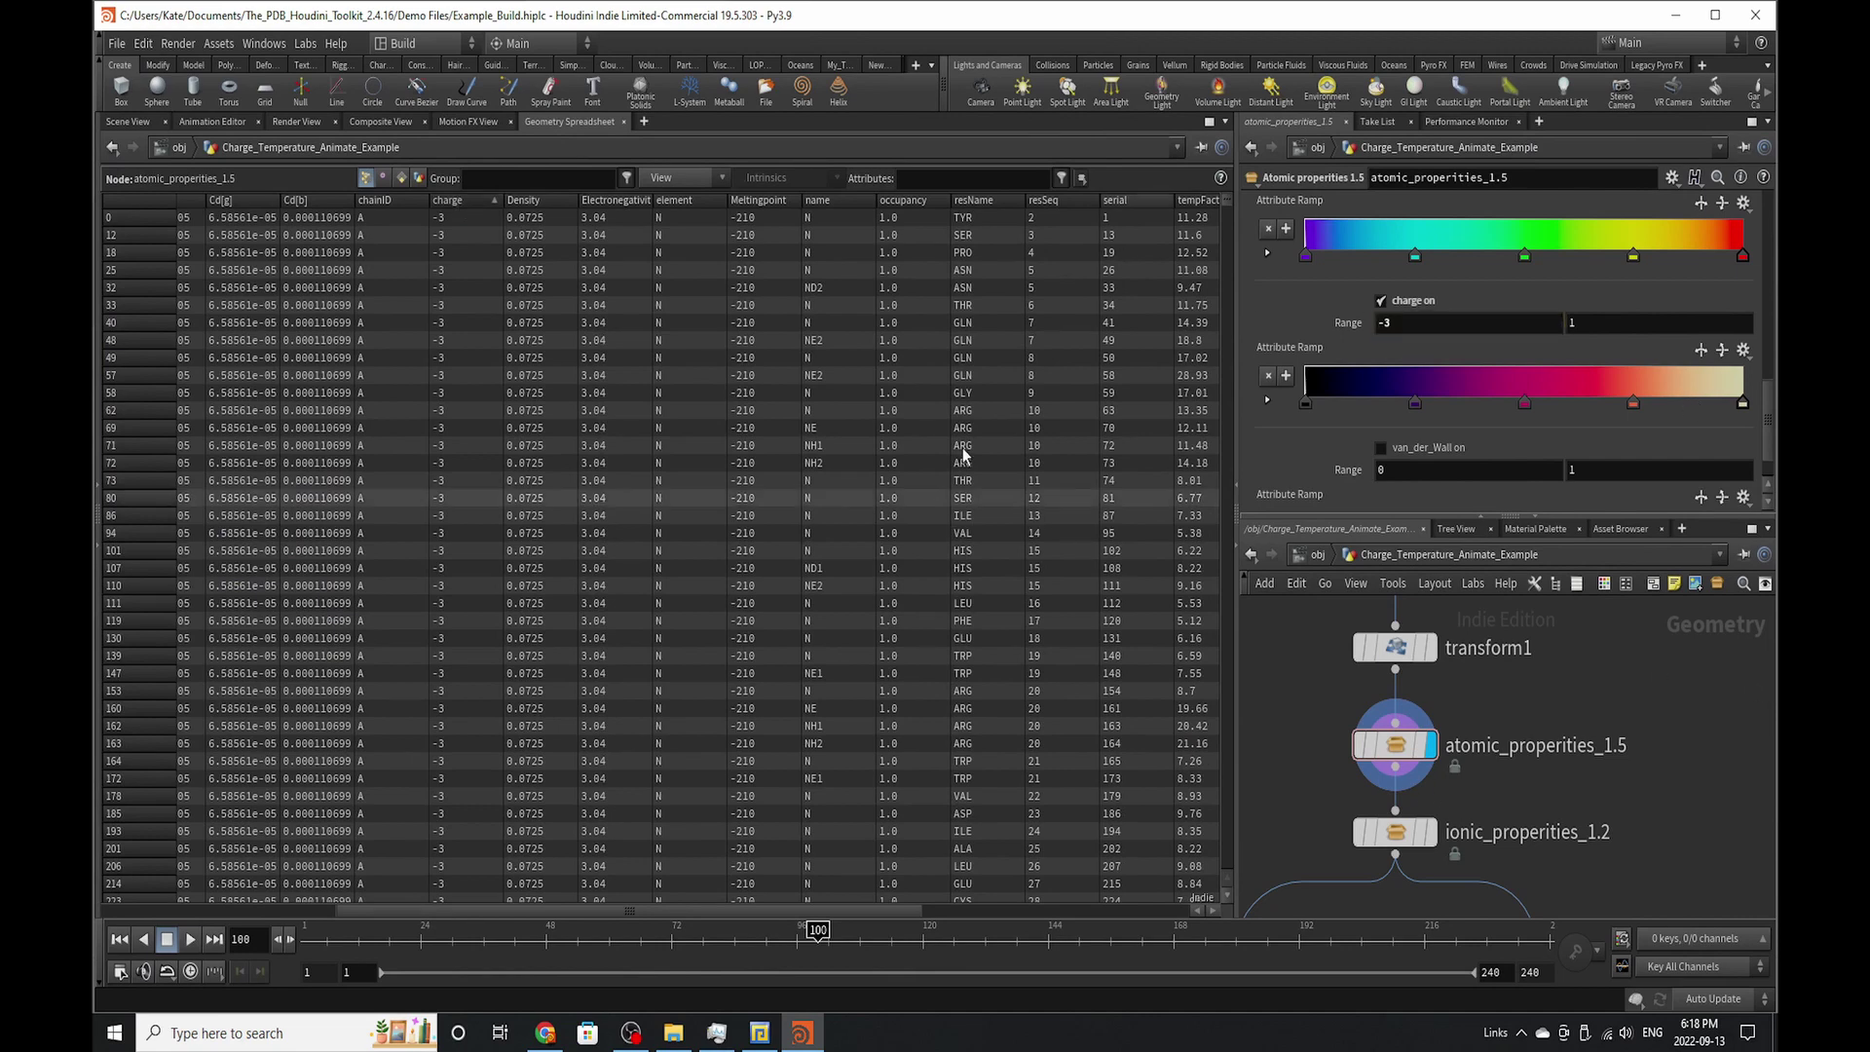
- Sort the charges highest first and set the upper end of the charge range to 4
click(458, 201)
click(1592, 323)
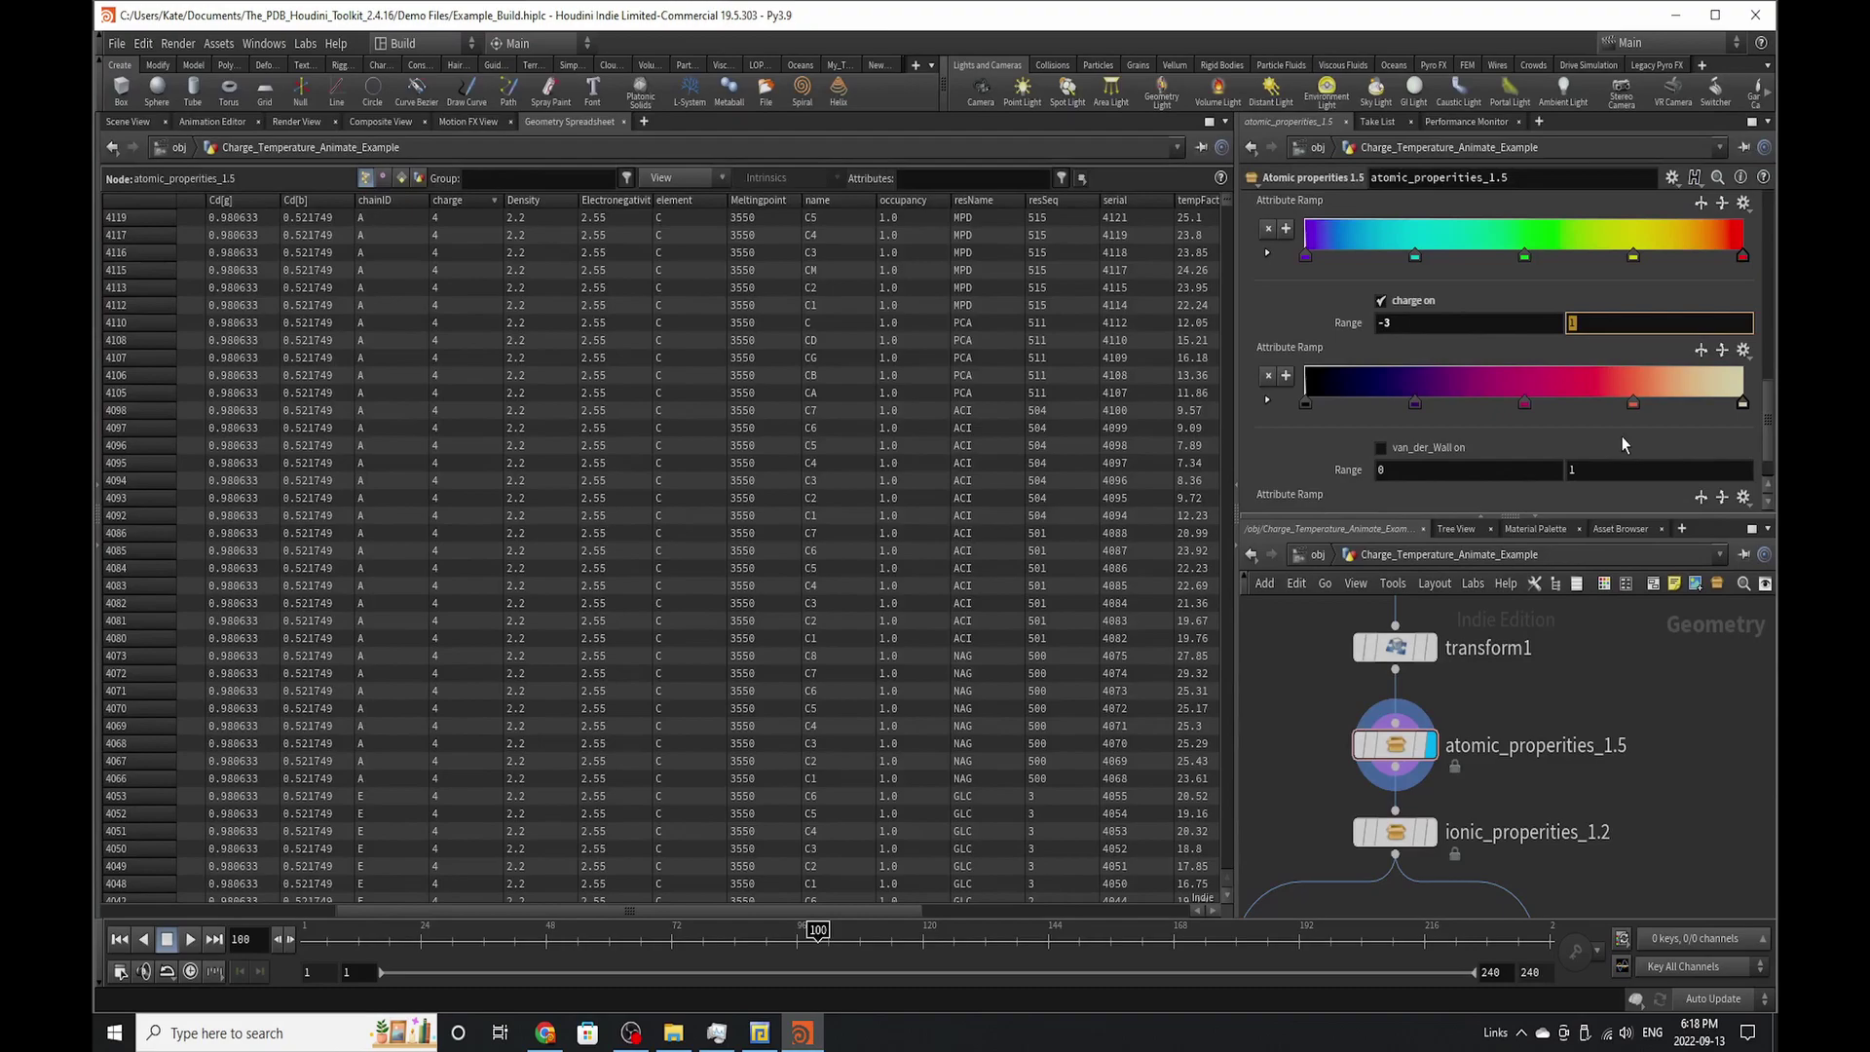
key(Return)
- Examine the charge coloring of the protein's atoms in the scene, up close and from different angles
click(127, 121)
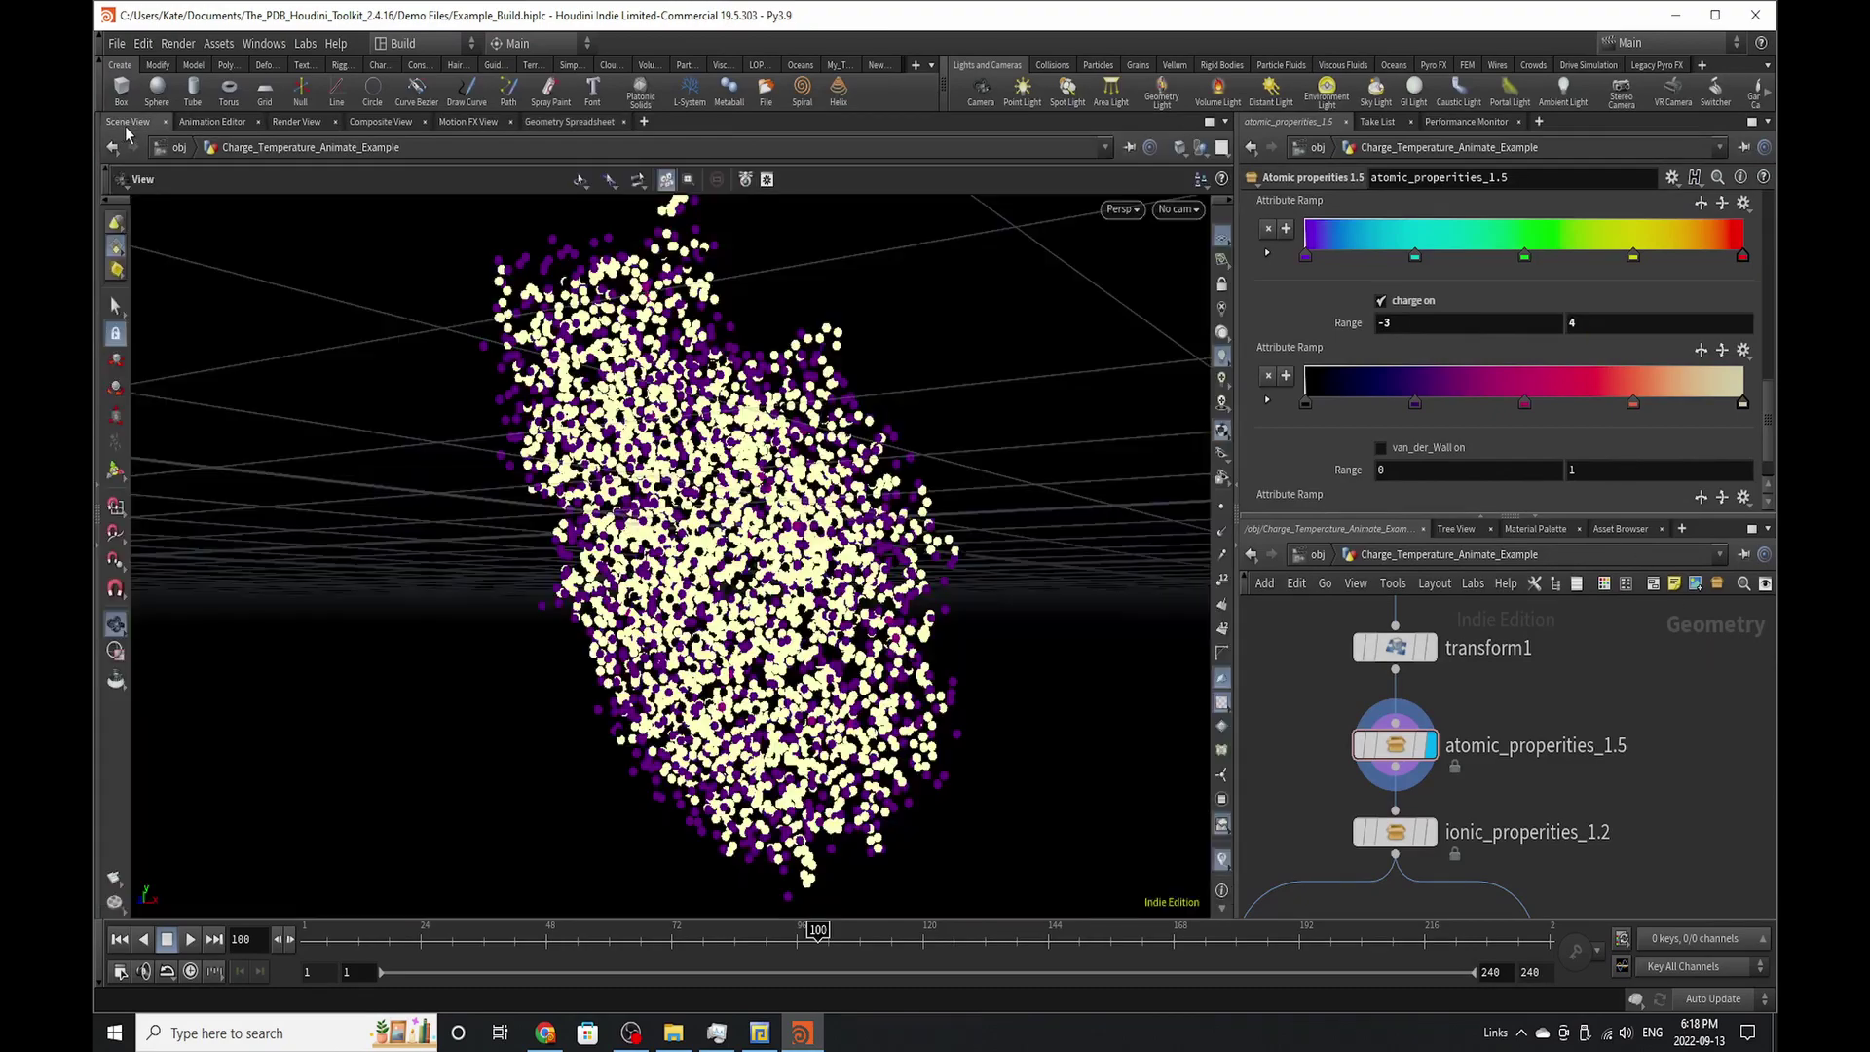
drag(779, 682, 836, 657)
right_drag(539, 835, 821, 631)
drag(821, 627, 697, 641)
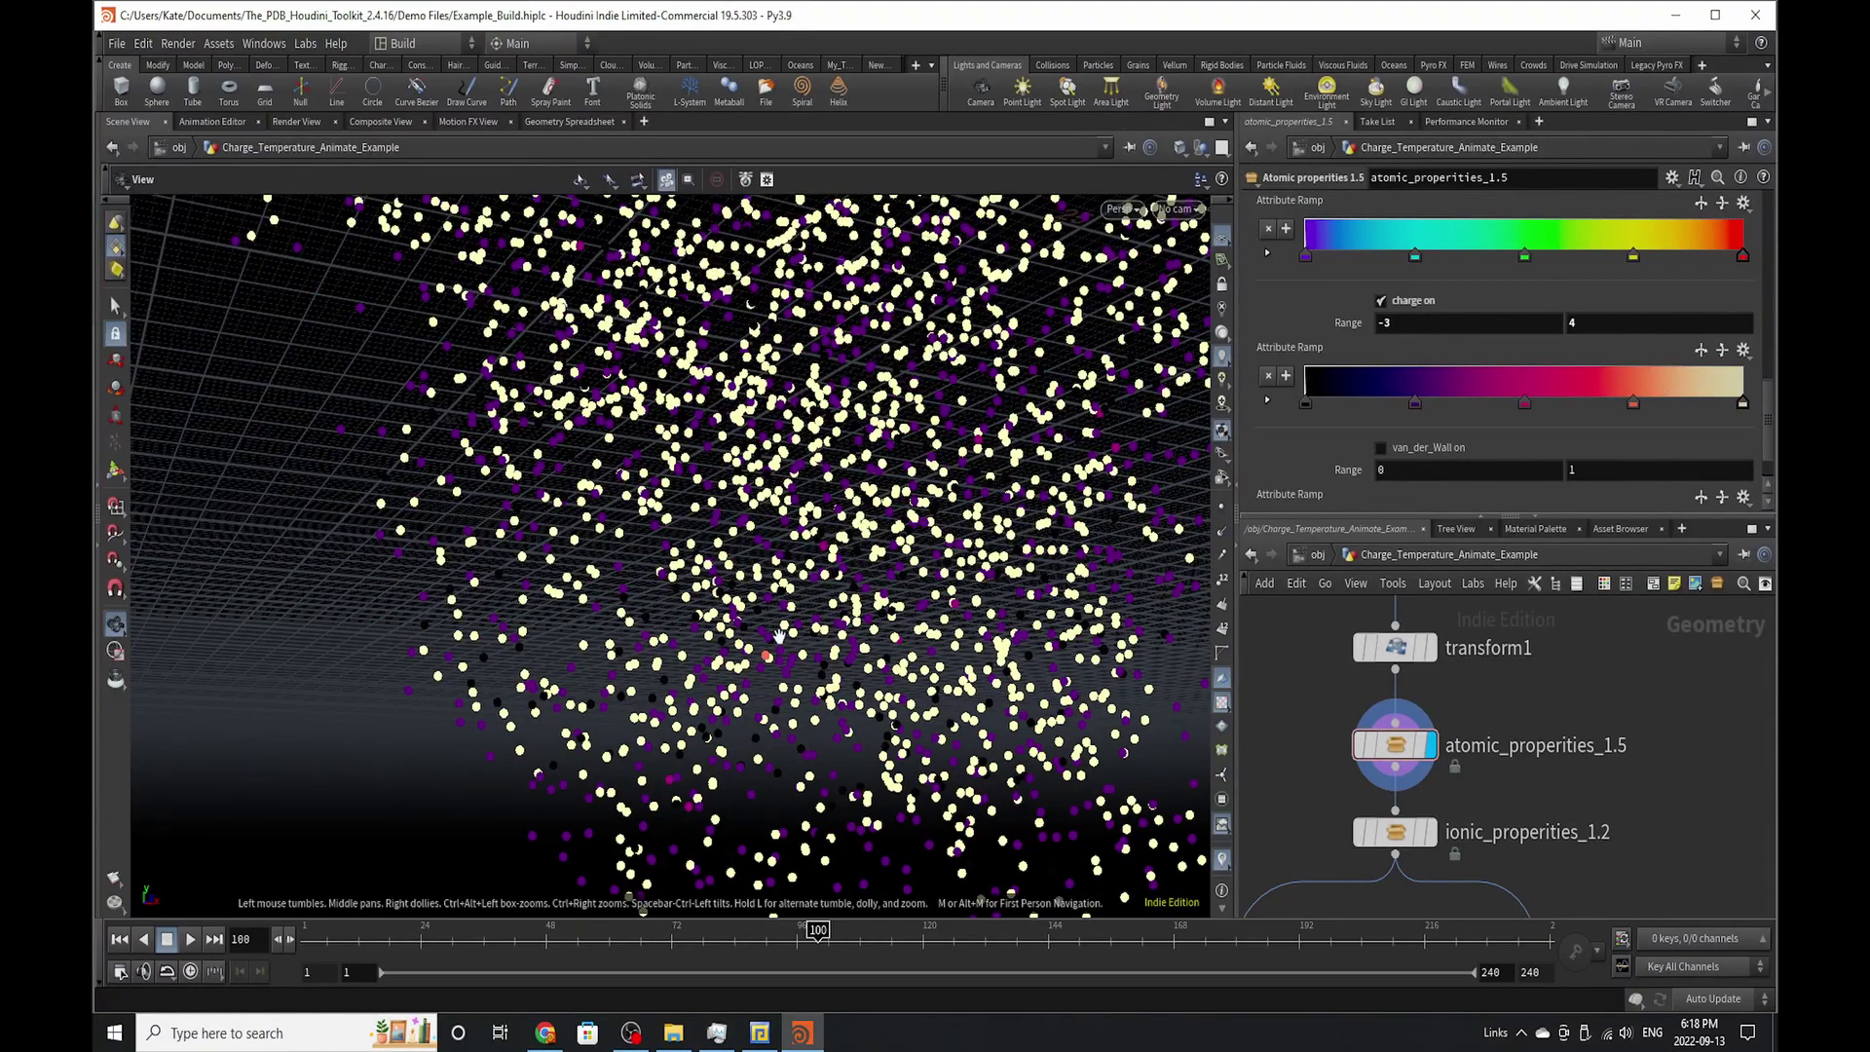
right_drag(918, 563, 979, 688)
drag(802, 732, 651, 758)
right_drag(678, 733, 551, 866)
drag(551, 866, 672, 663)
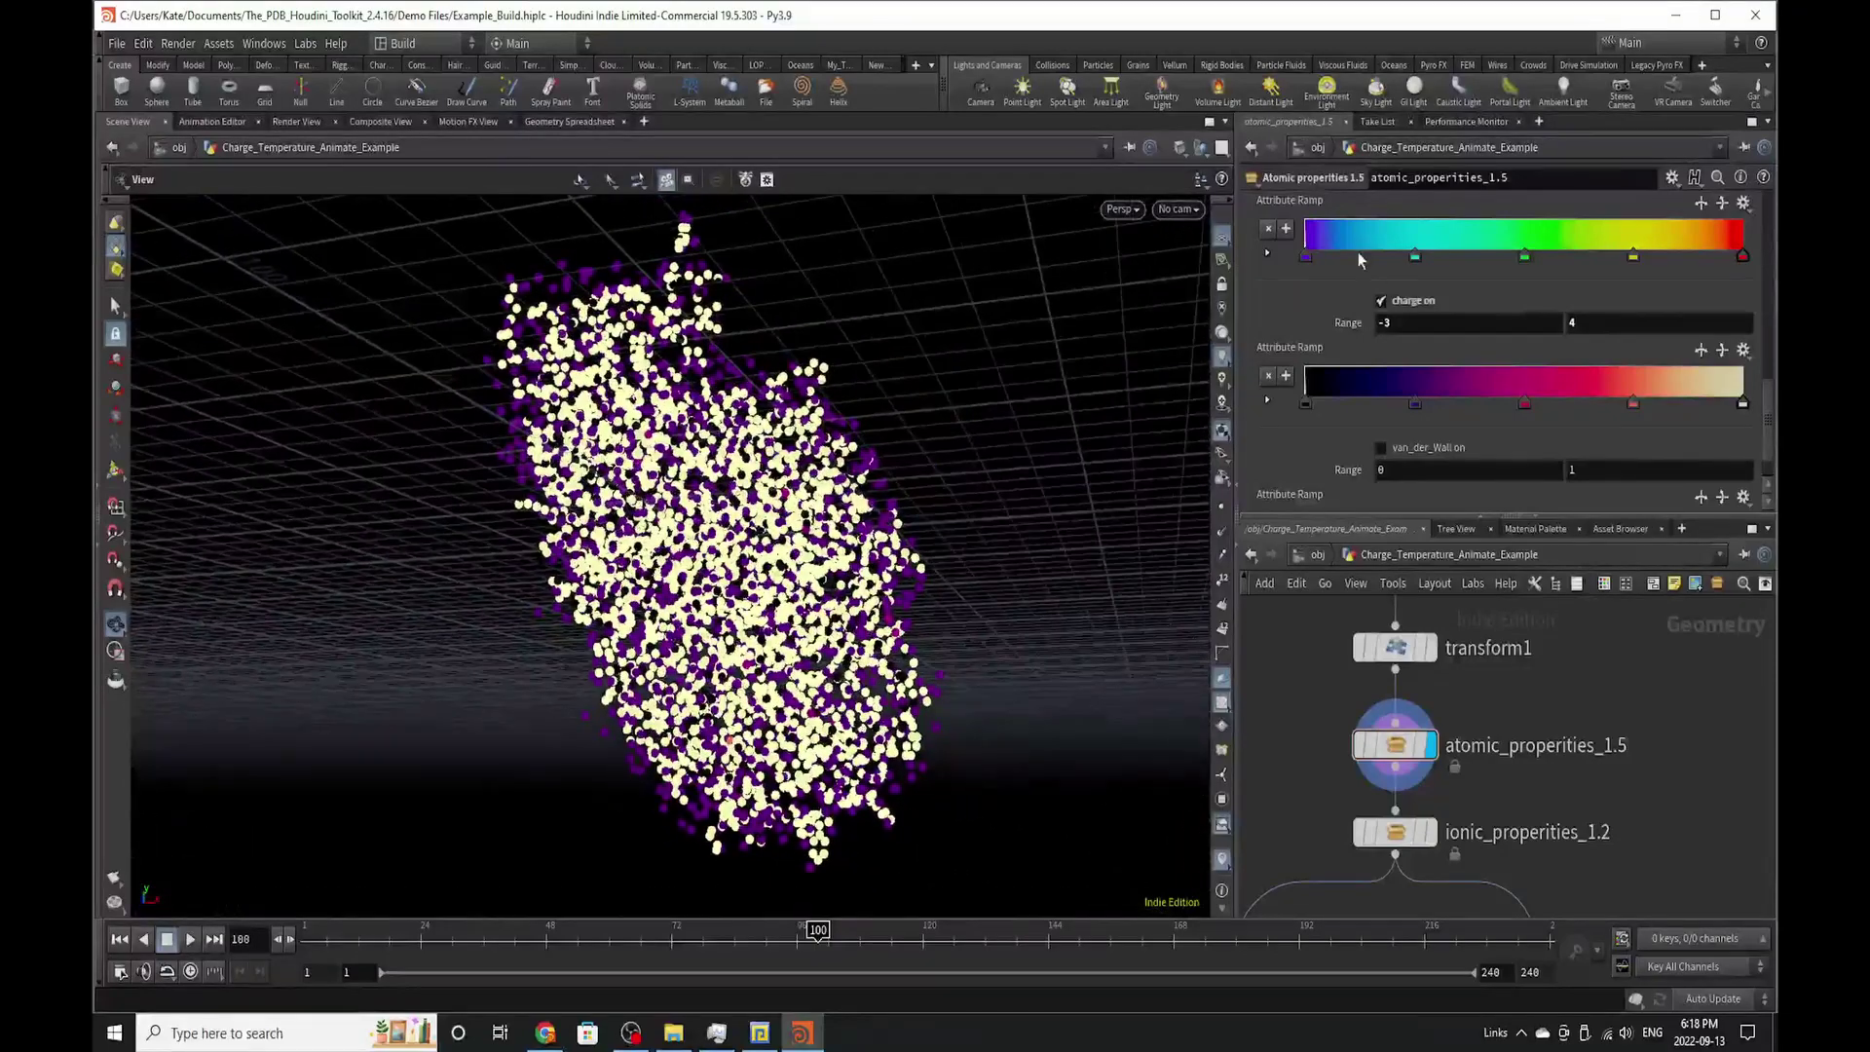
- Switch the coloring from charge to van_der_Wall and set its upper range end to 231, sorting the spreadsheet's van_der_Wall values highest first
click(1425, 302)
scroll(1455, 450, down, 2)
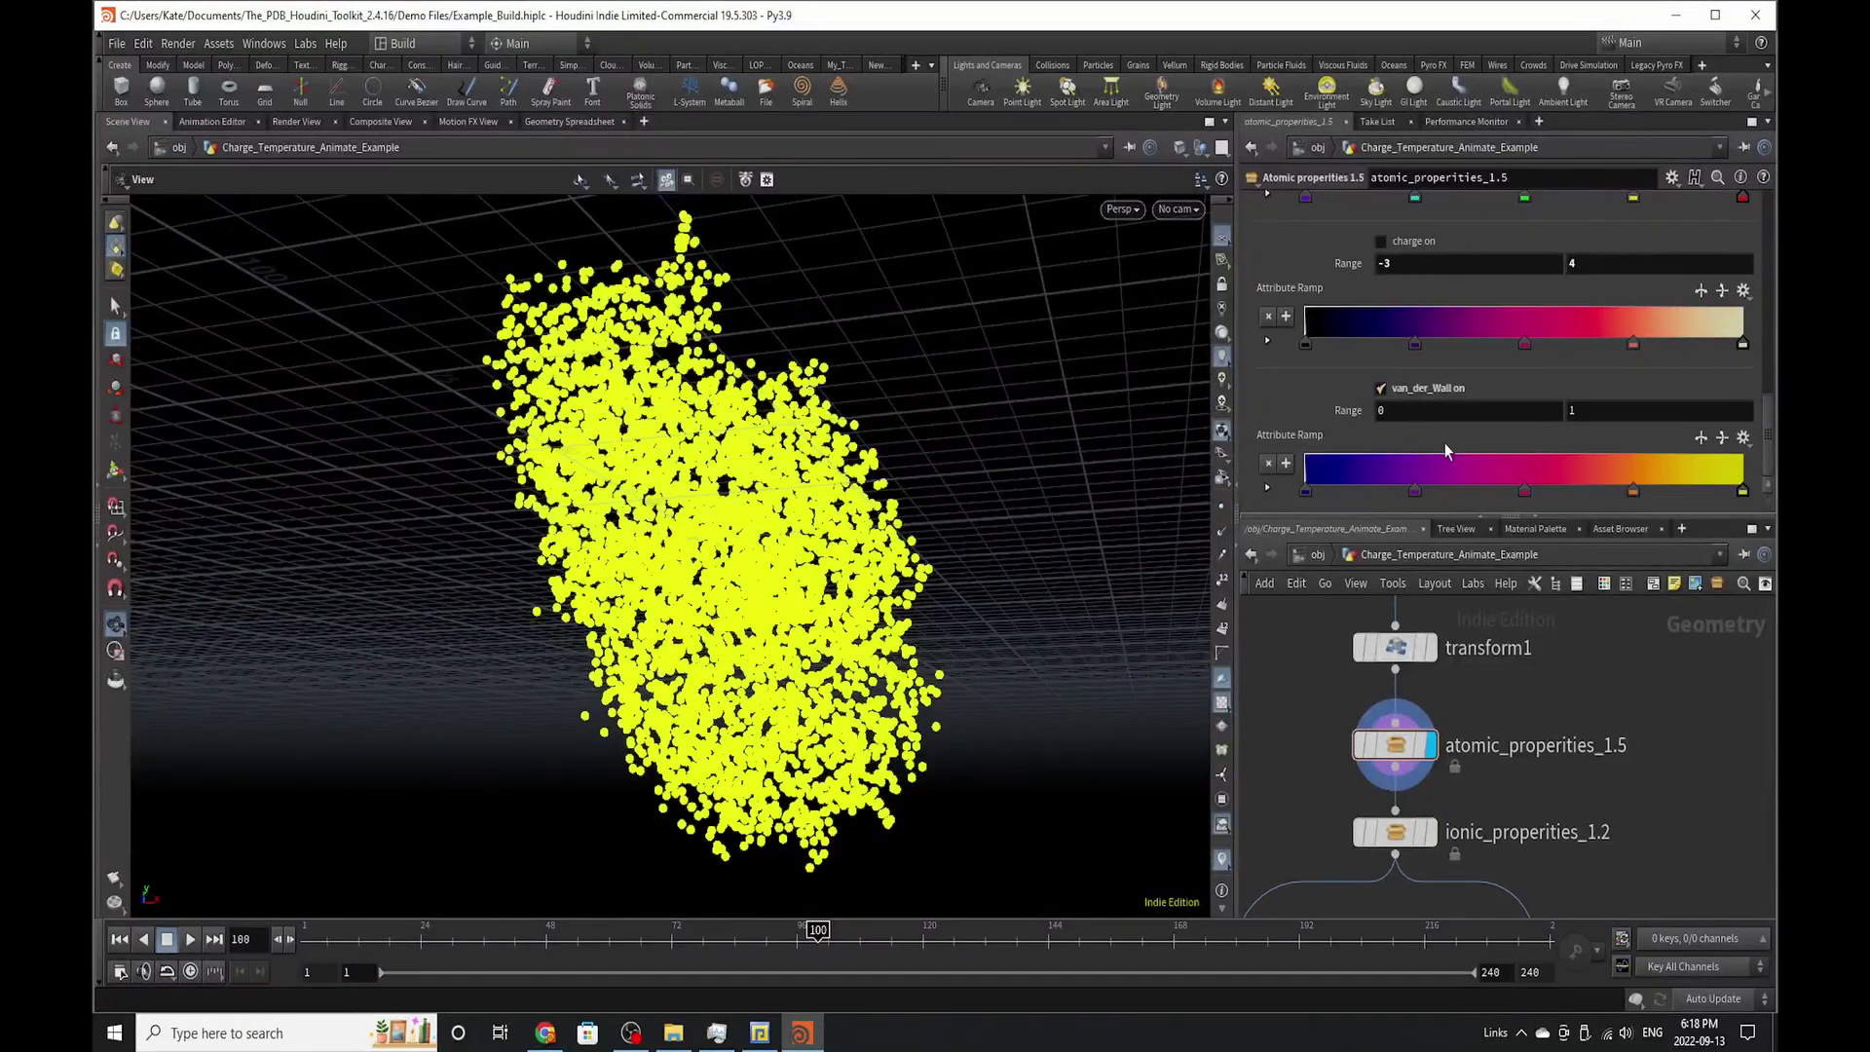
click(555, 124)
drag(635, 911, 903, 911)
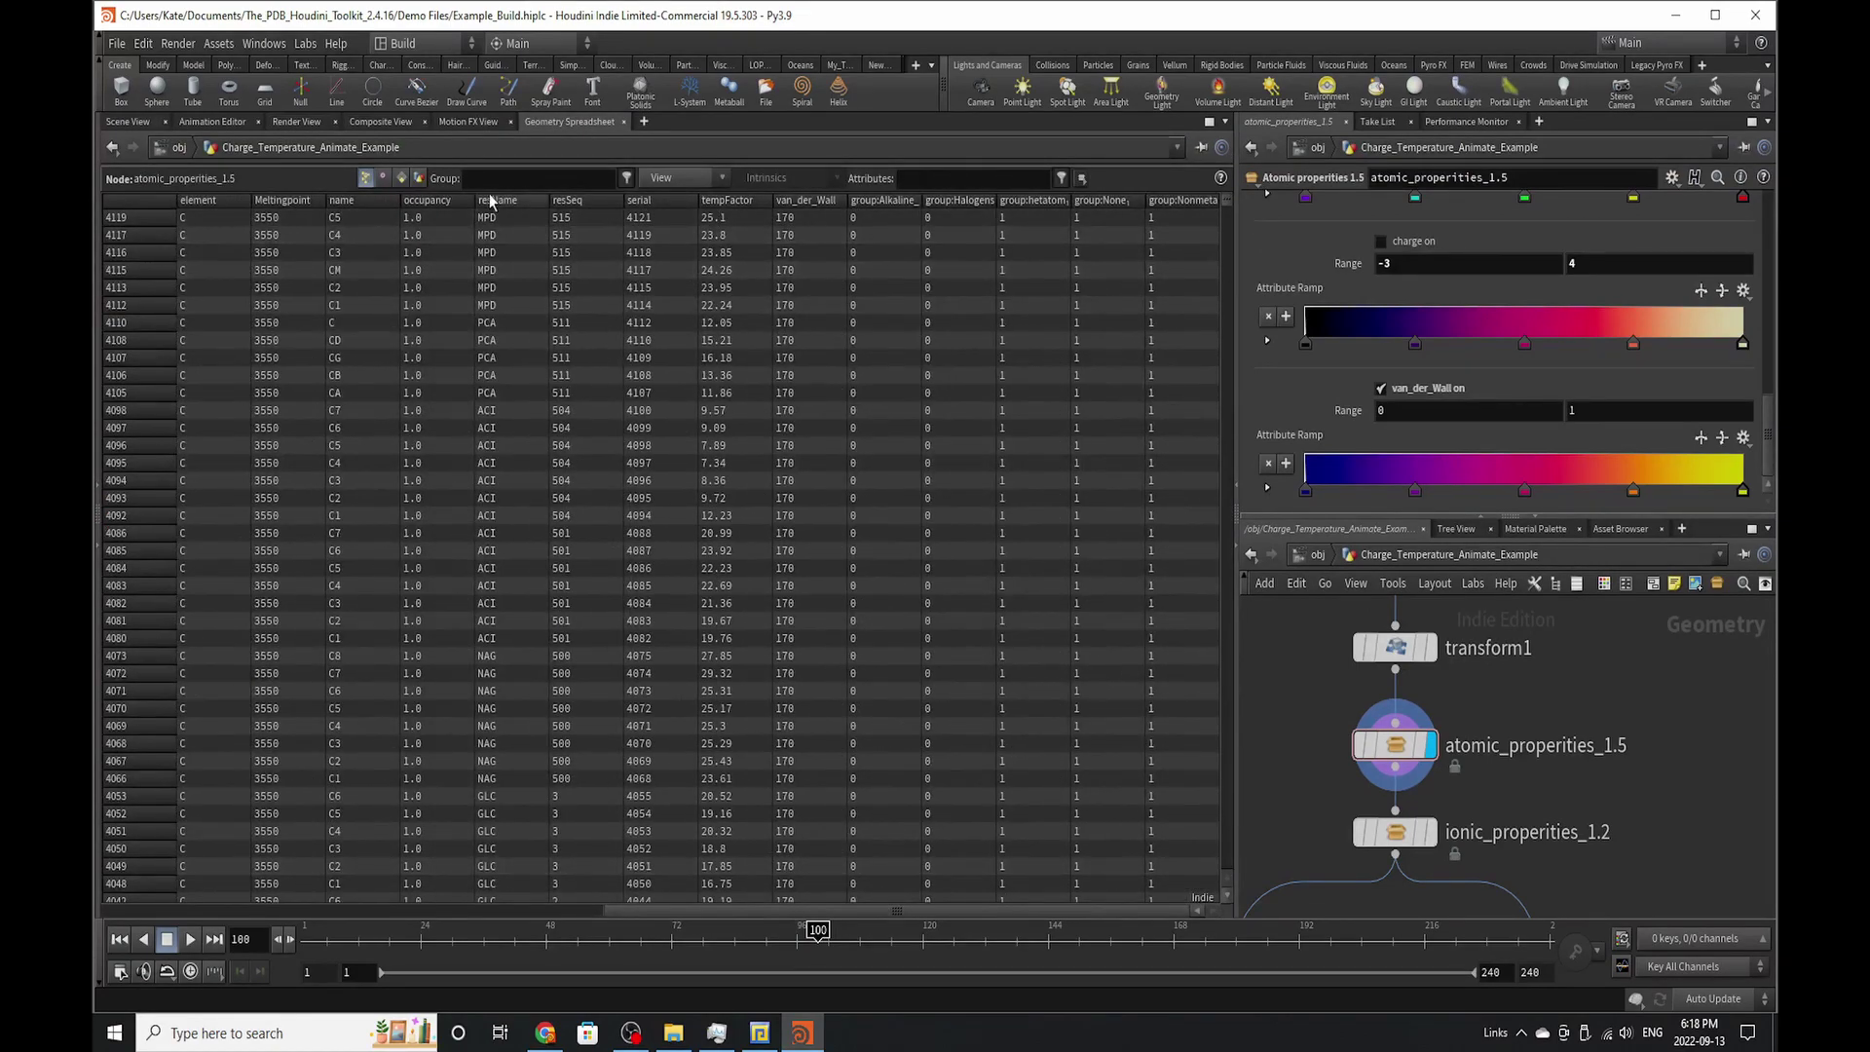
click(819, 201)
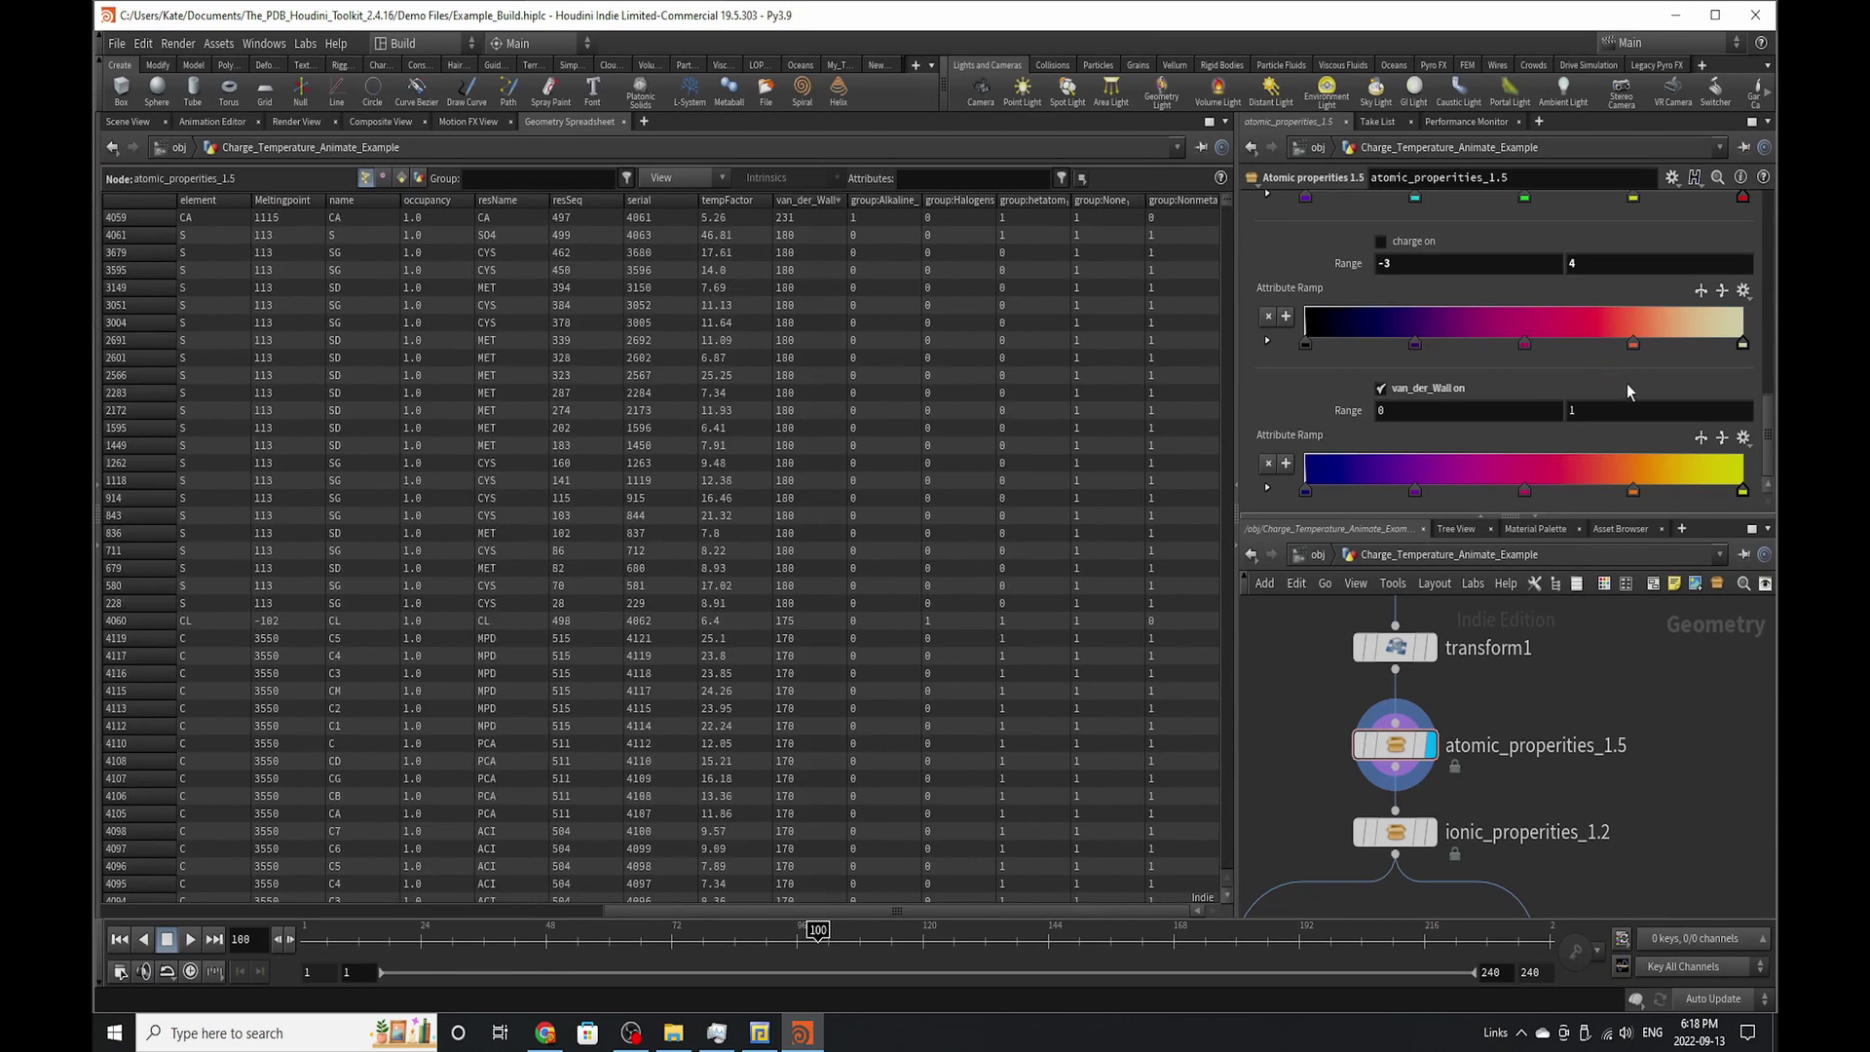
drag(1527, 413, 1478, 420)
key(Return)
- Sort the spreadsheet's van_der_Wall values lowest first and set the lower end of the van_der_Wall range to 152
click(830, 199)
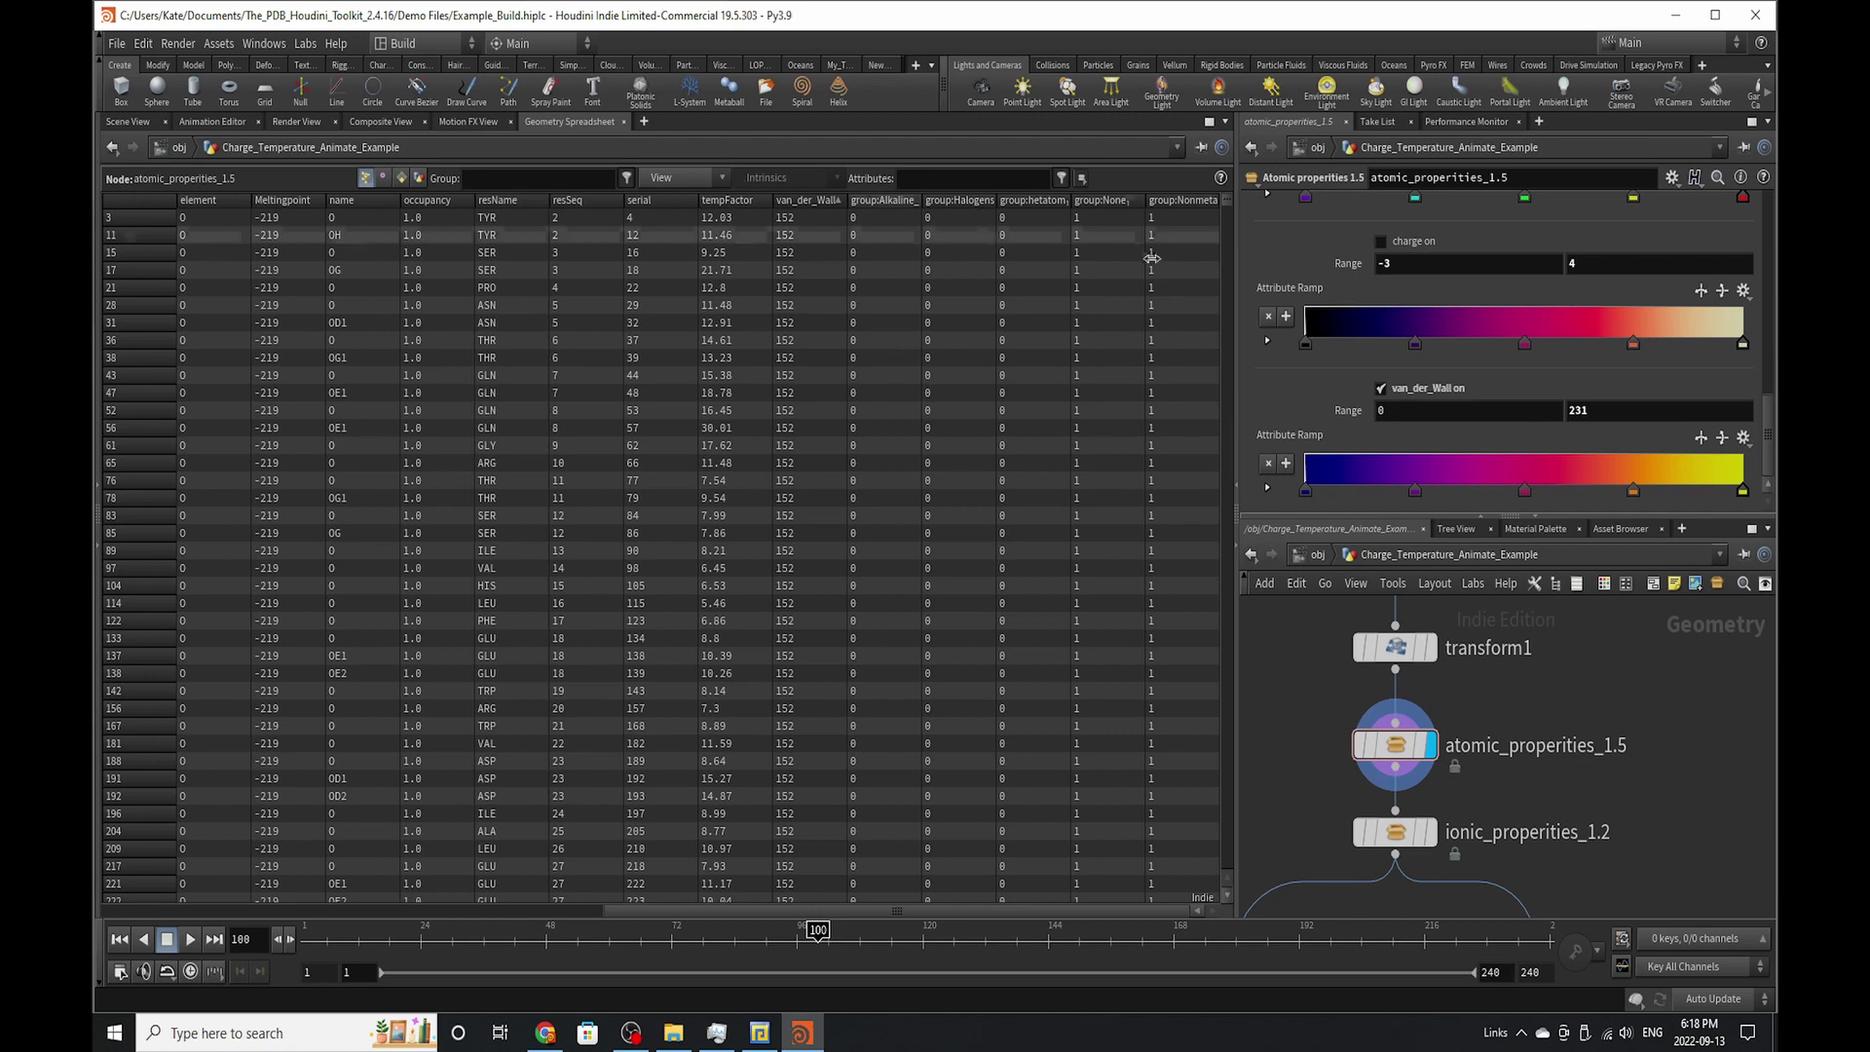
click(1495, 410)
text(152)
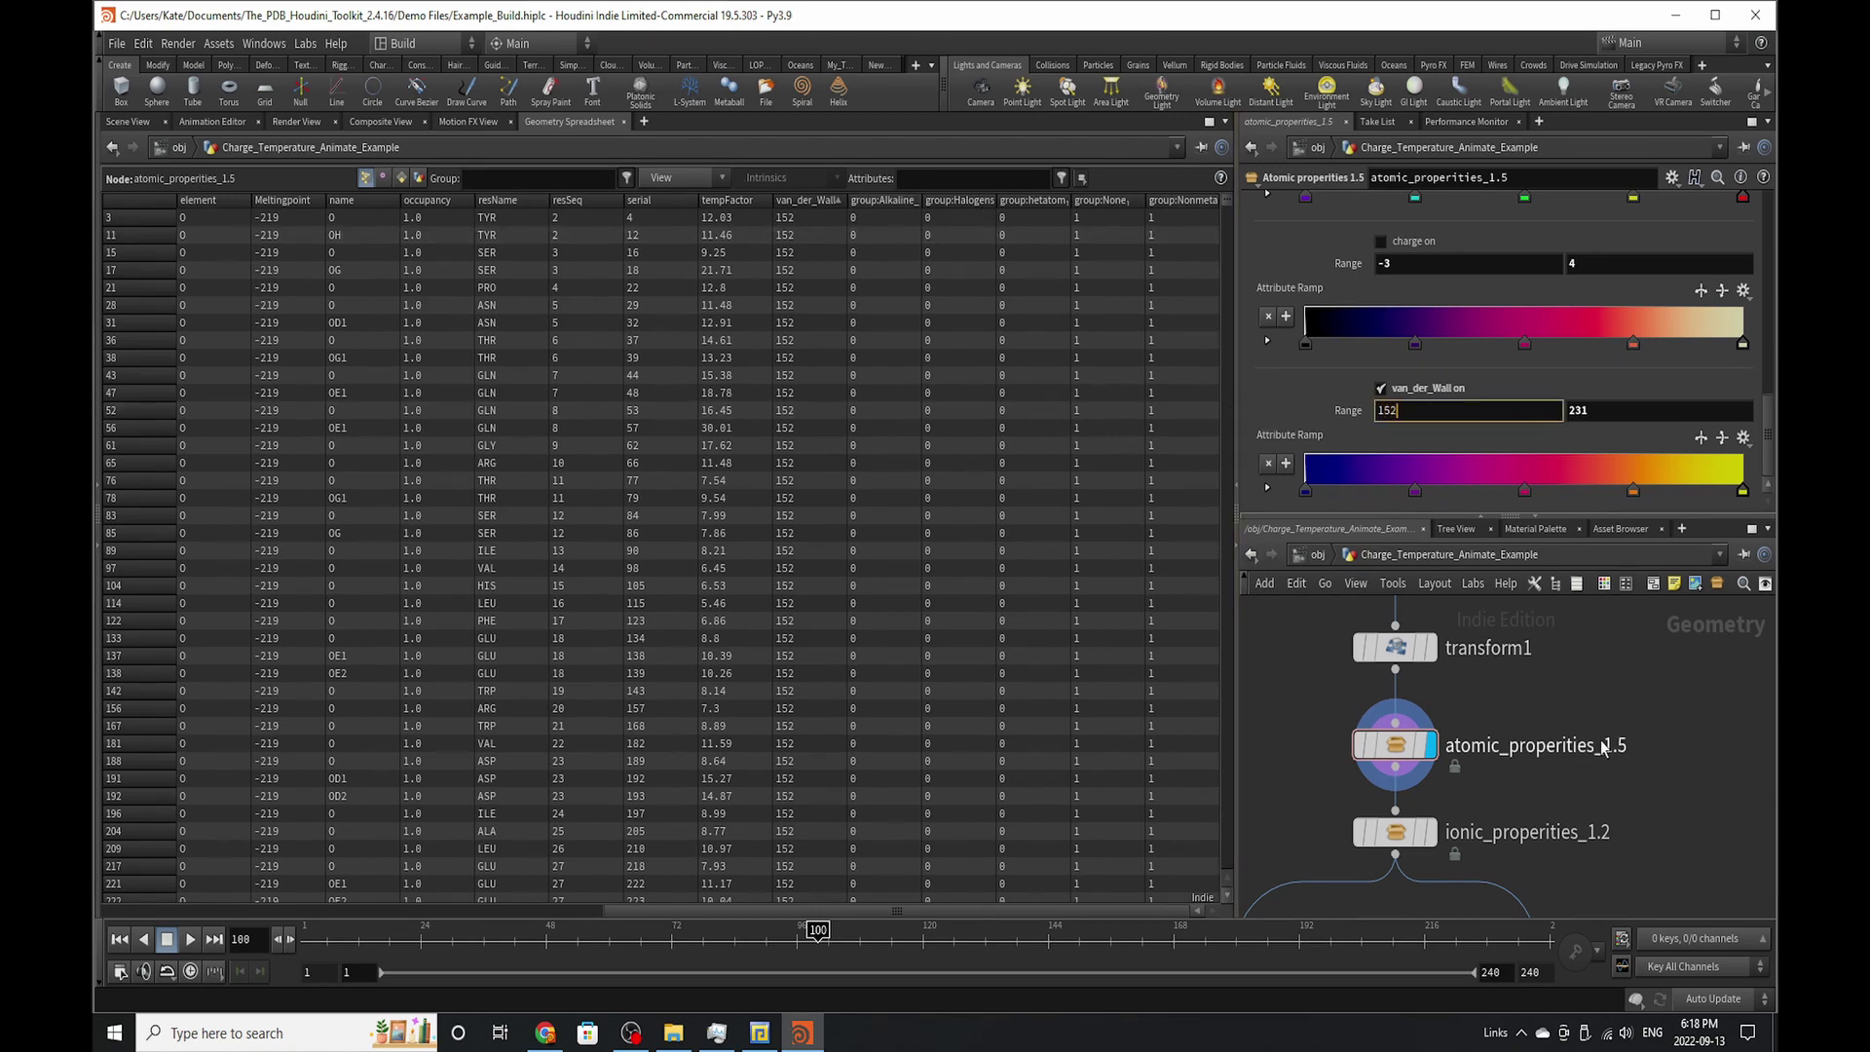
key(Return)
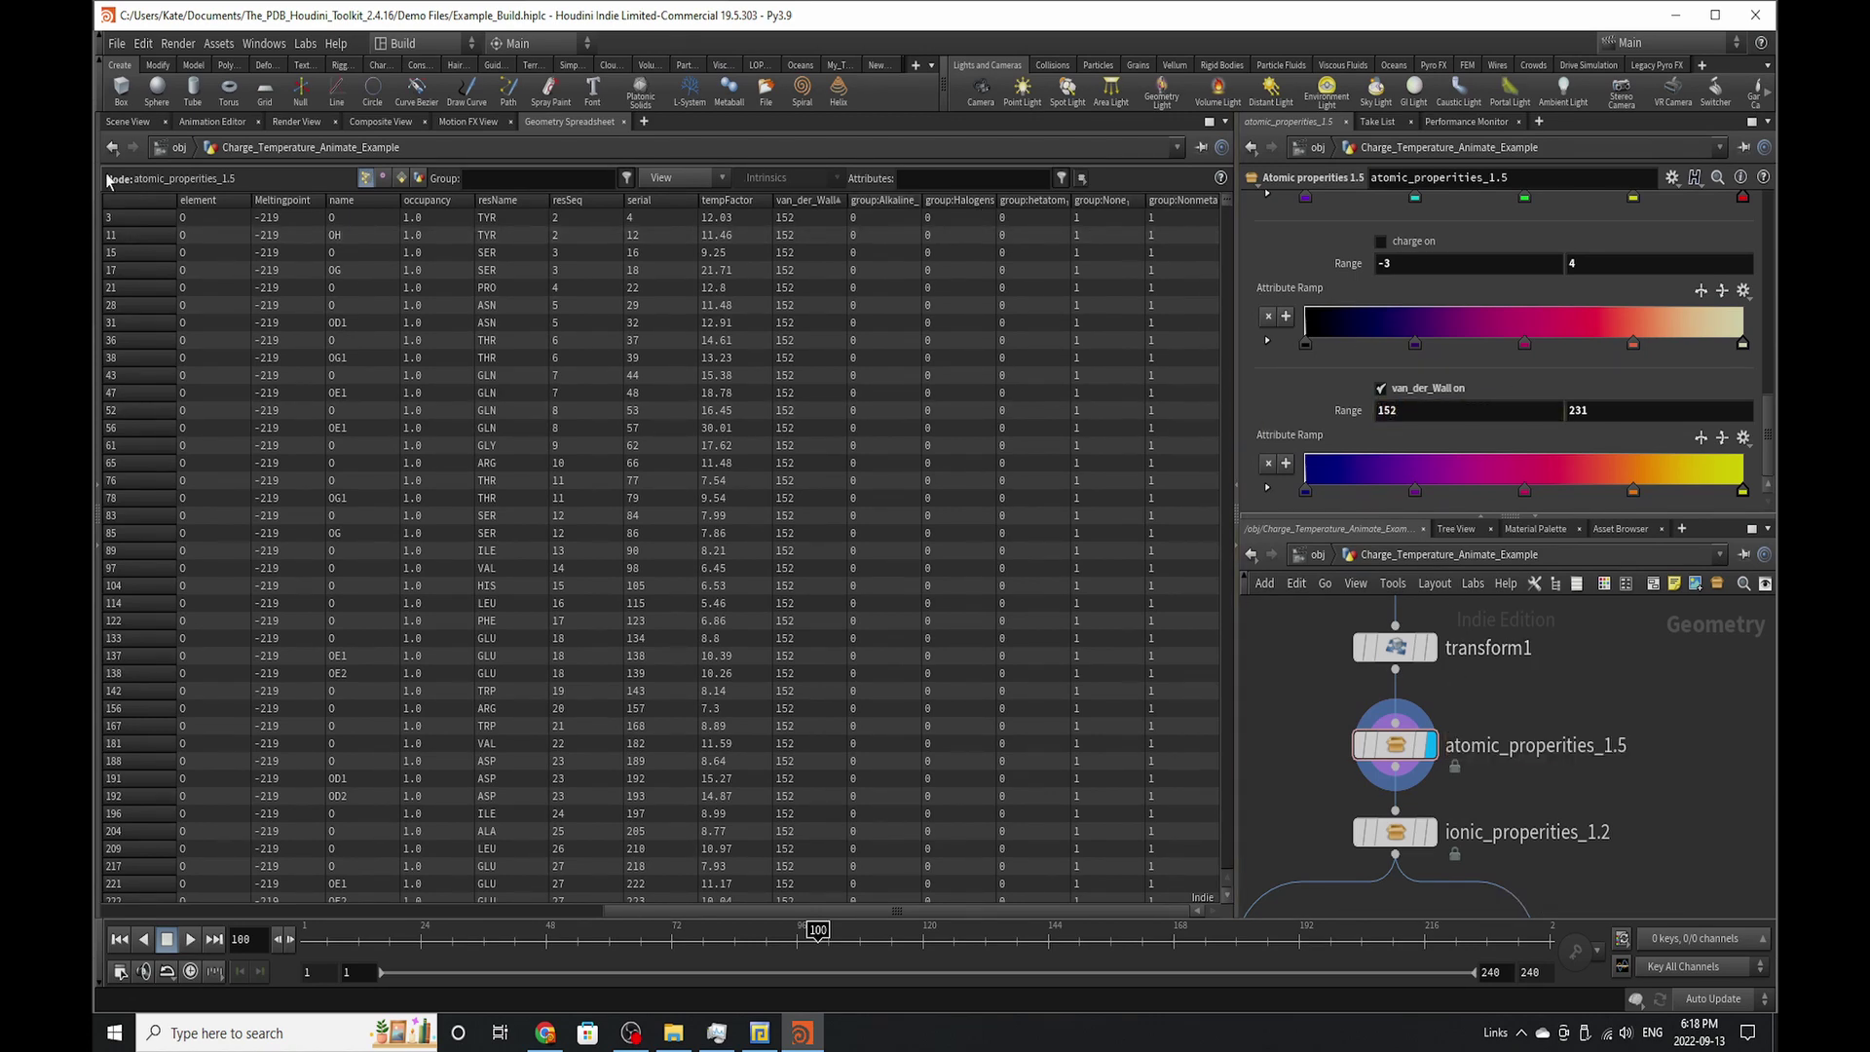
- Examine the van_der_Wall coloring of the protein's atoms in the scene from different angles
click(139, 124)
mouse_move(676, 530)
mouse_down()
mouse_move(681, 565)
mouse_move(683, 542)
mouse_up()
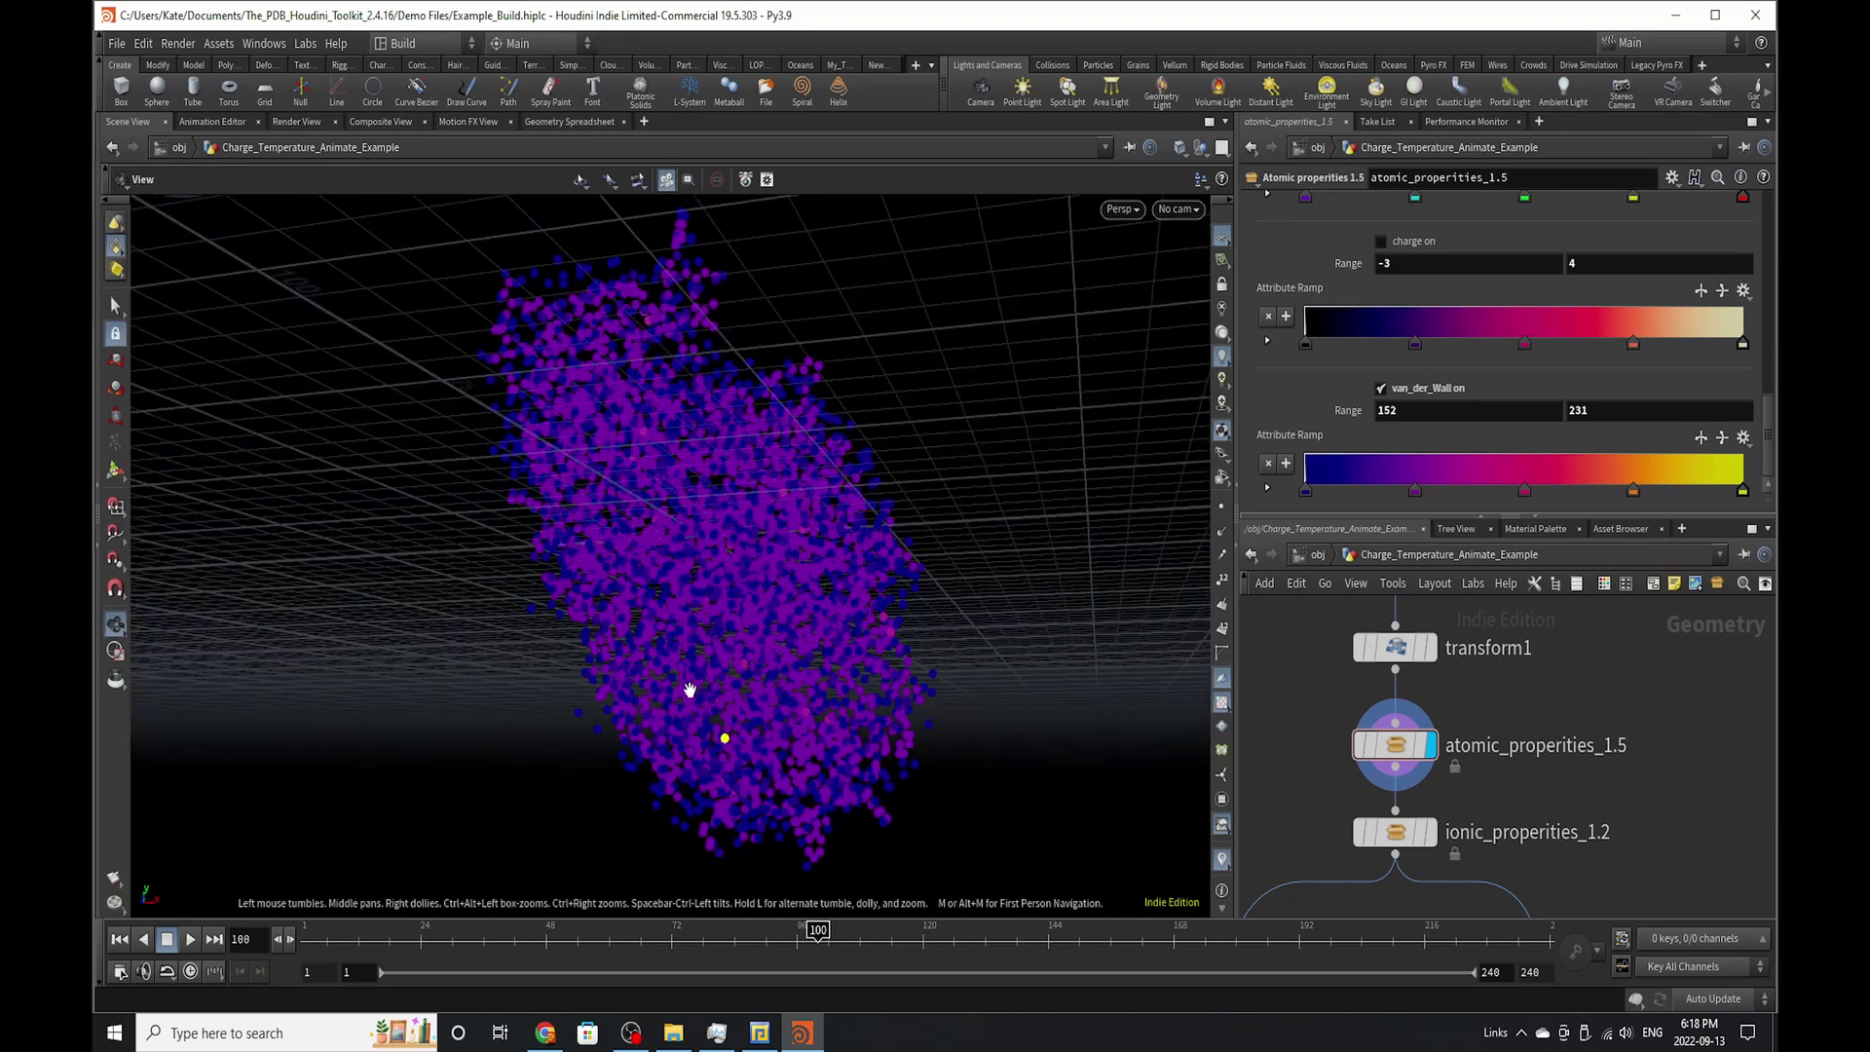
drag(760, 668, 974, 565)
drag(818, 468, 584, 492)
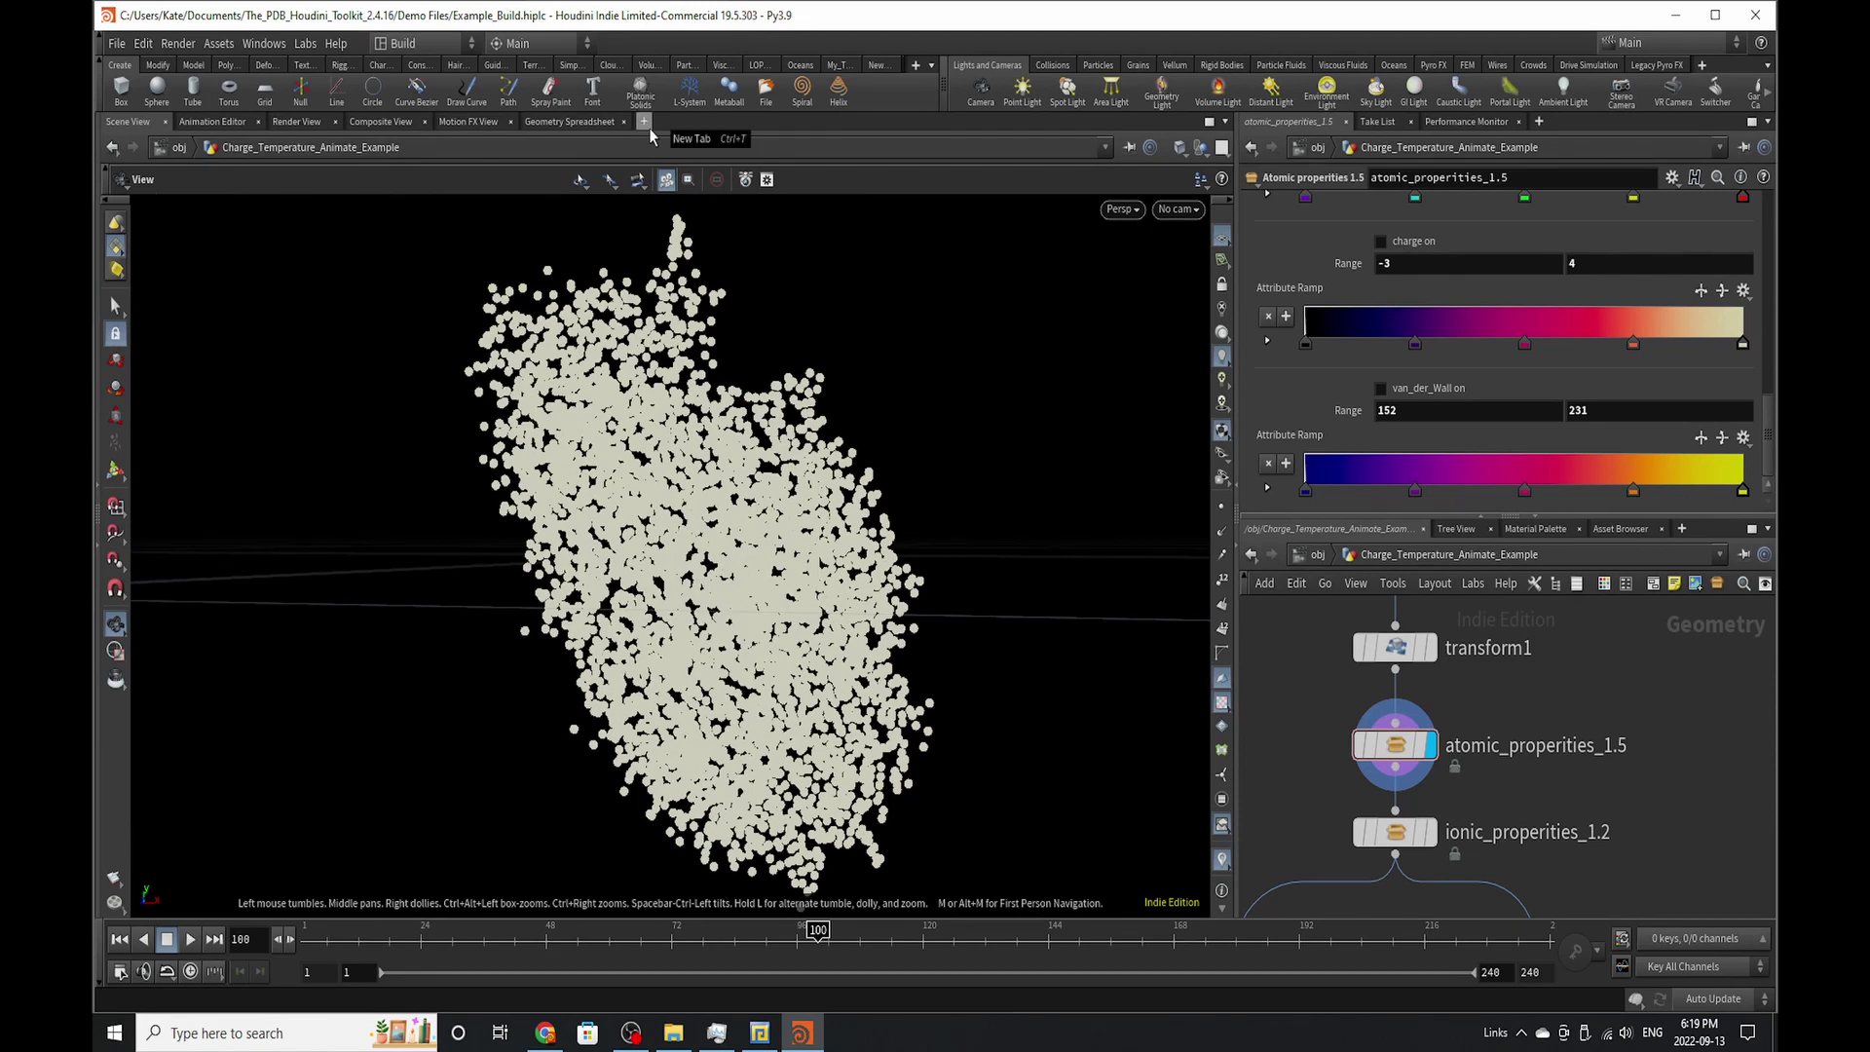
- Look inside the atomic_properities_1.5 node and its atomic_weight_and_properties subnetwork, and return to the example's network
double_click(1399, 744)
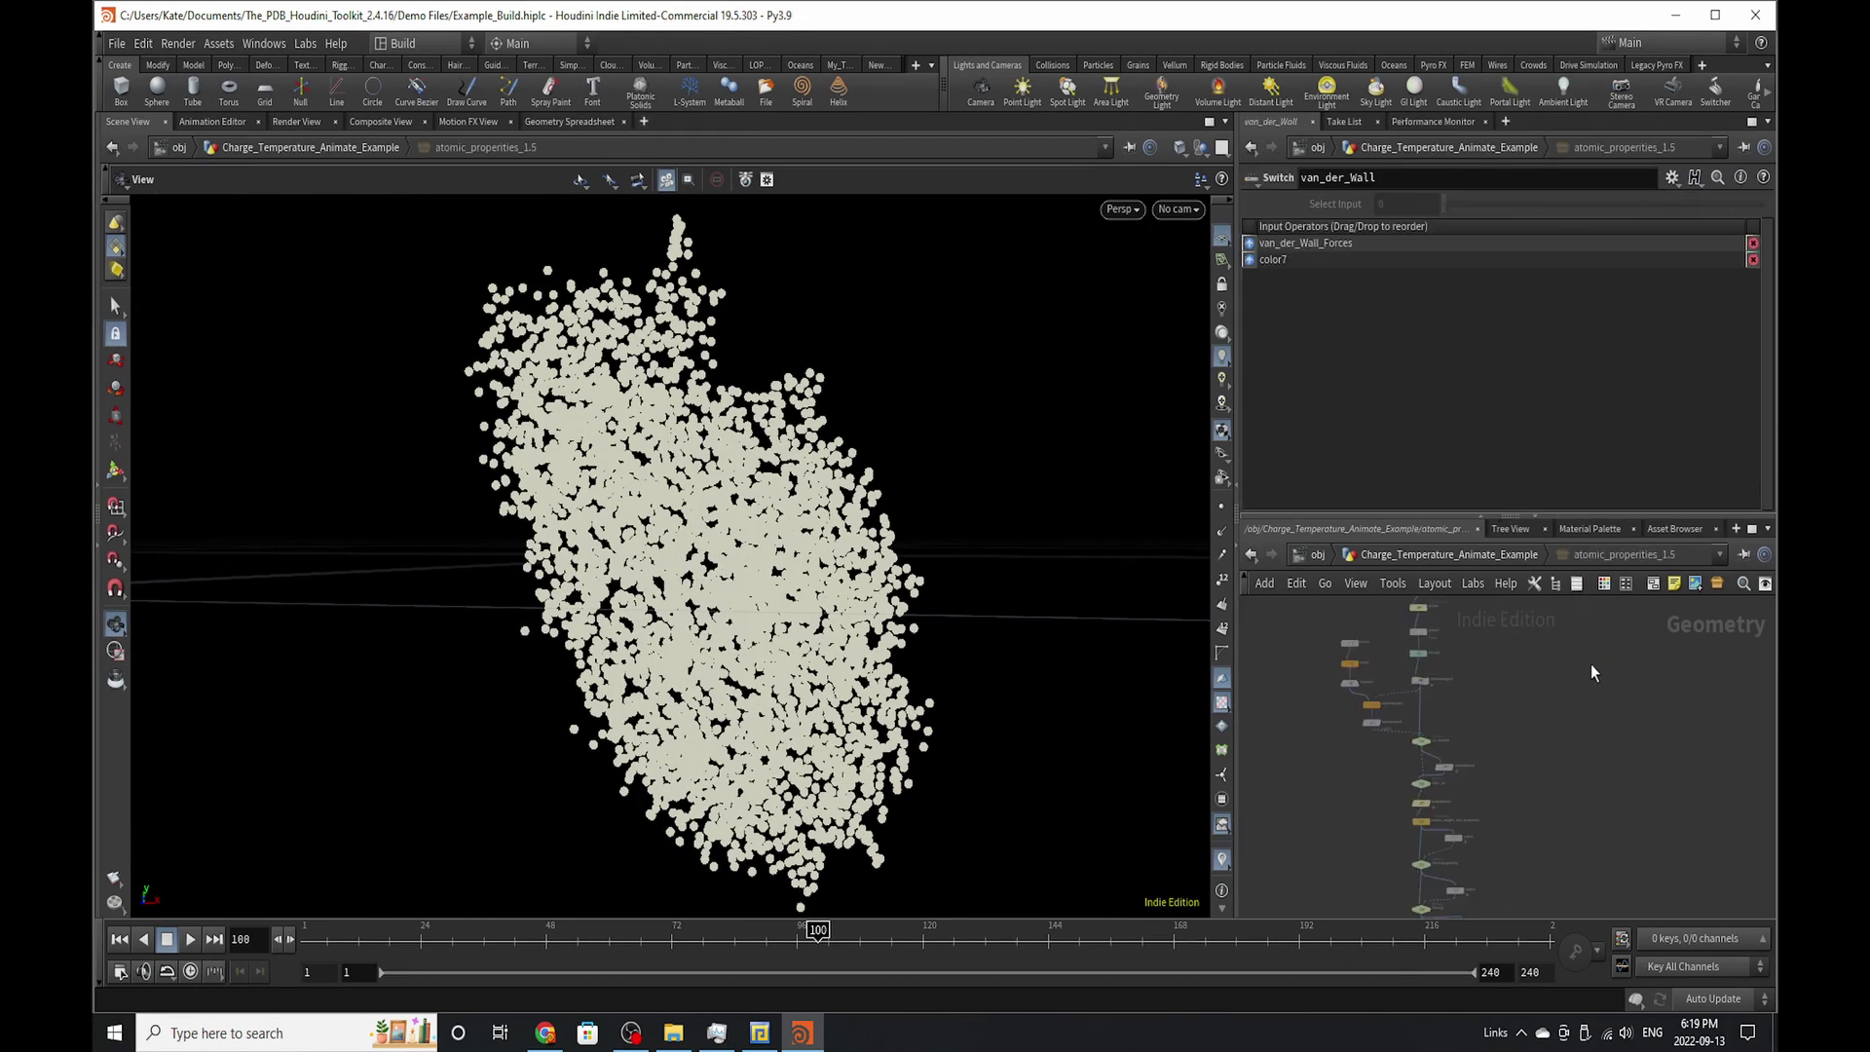
scroll(1306, 839, up, 5)
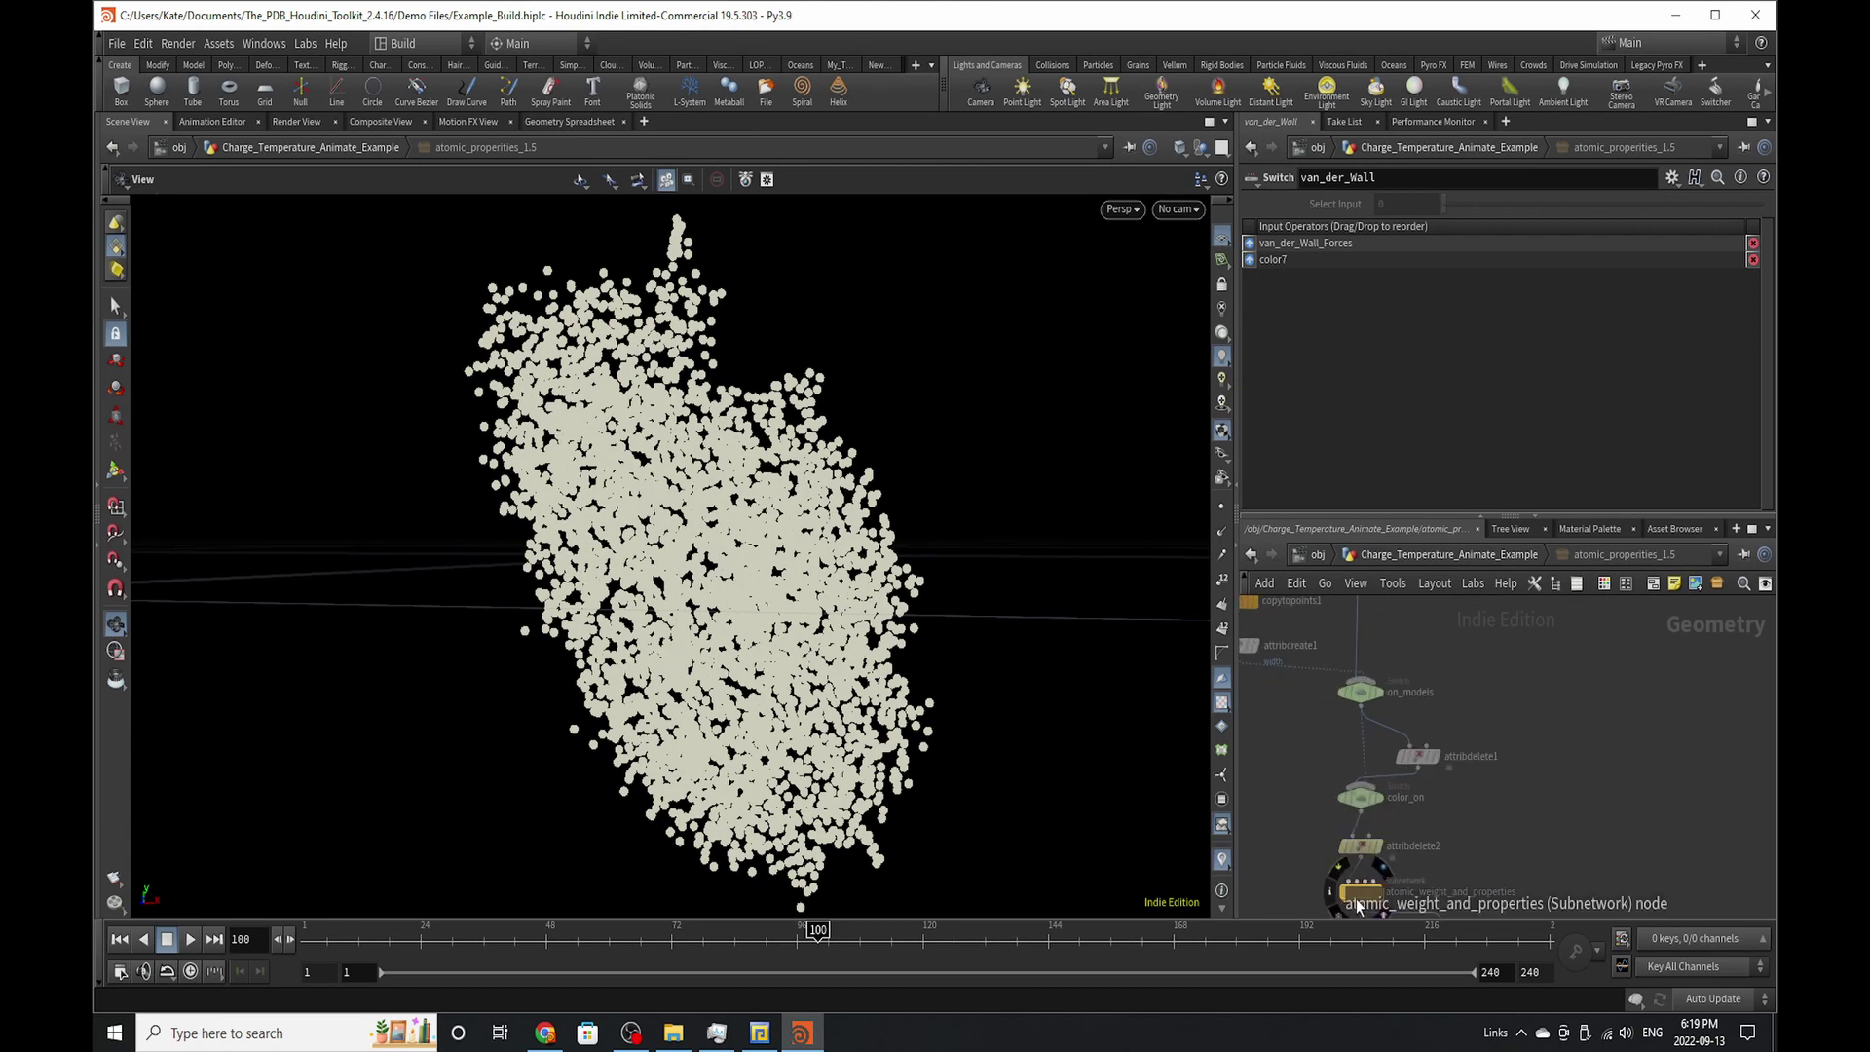
double_click(1358, 894)
scroll(1434, 701, up, 4)
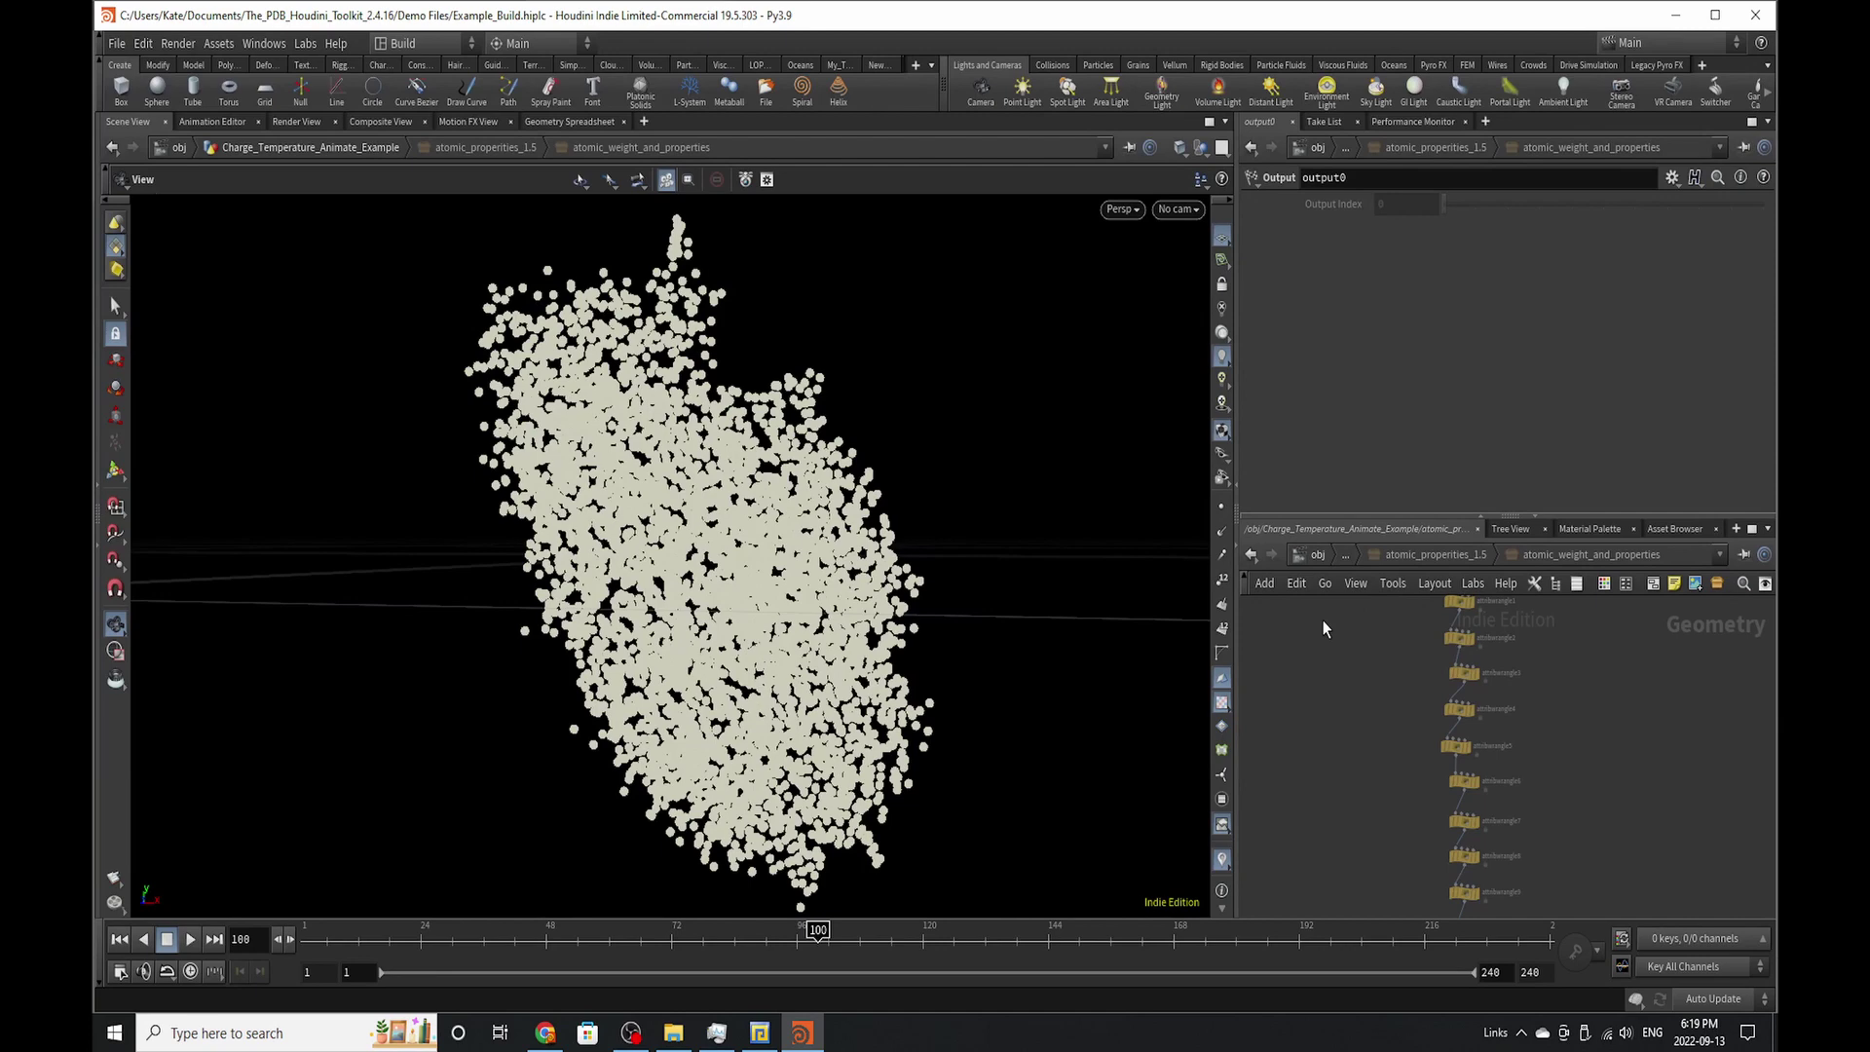
click(1254, 554)
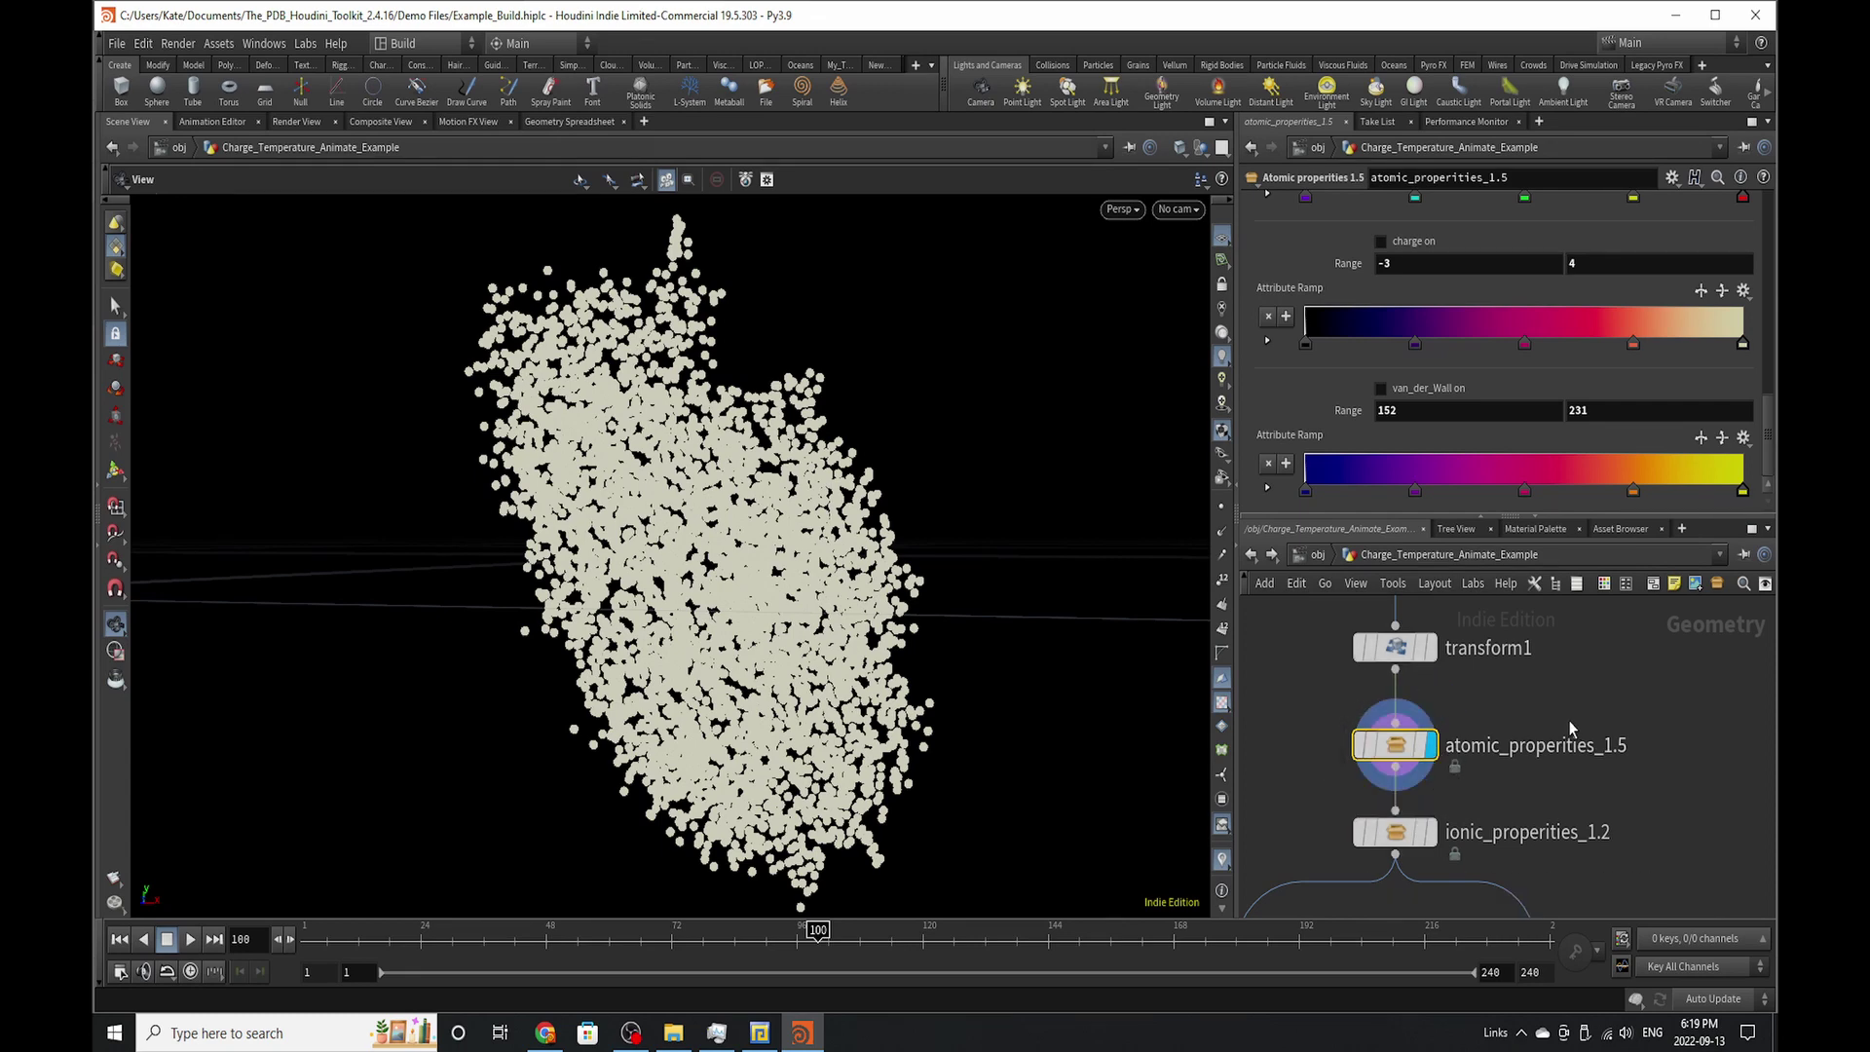
- Display the ionic_properities_1.2 node, review its ionization energy settings and turn on the IE_1 coloring
click(1425, 832)
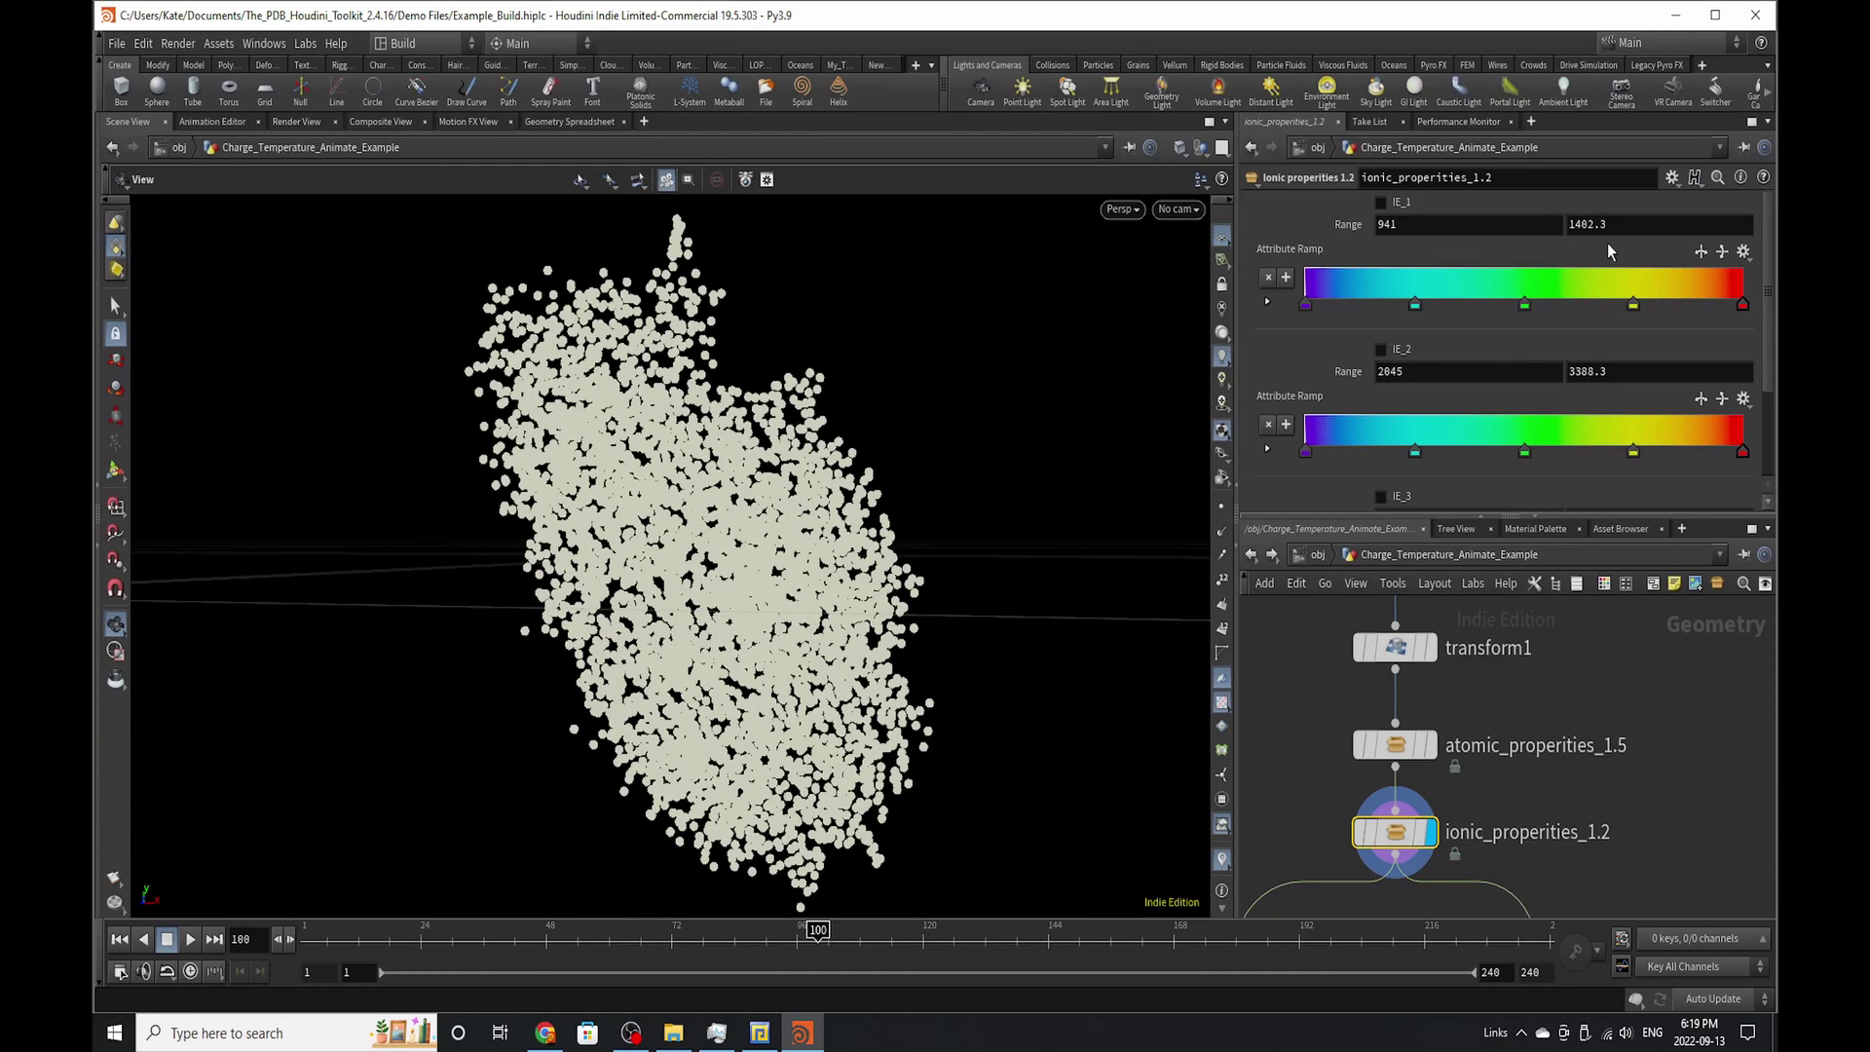
scroll(1608, 248, down, 3)
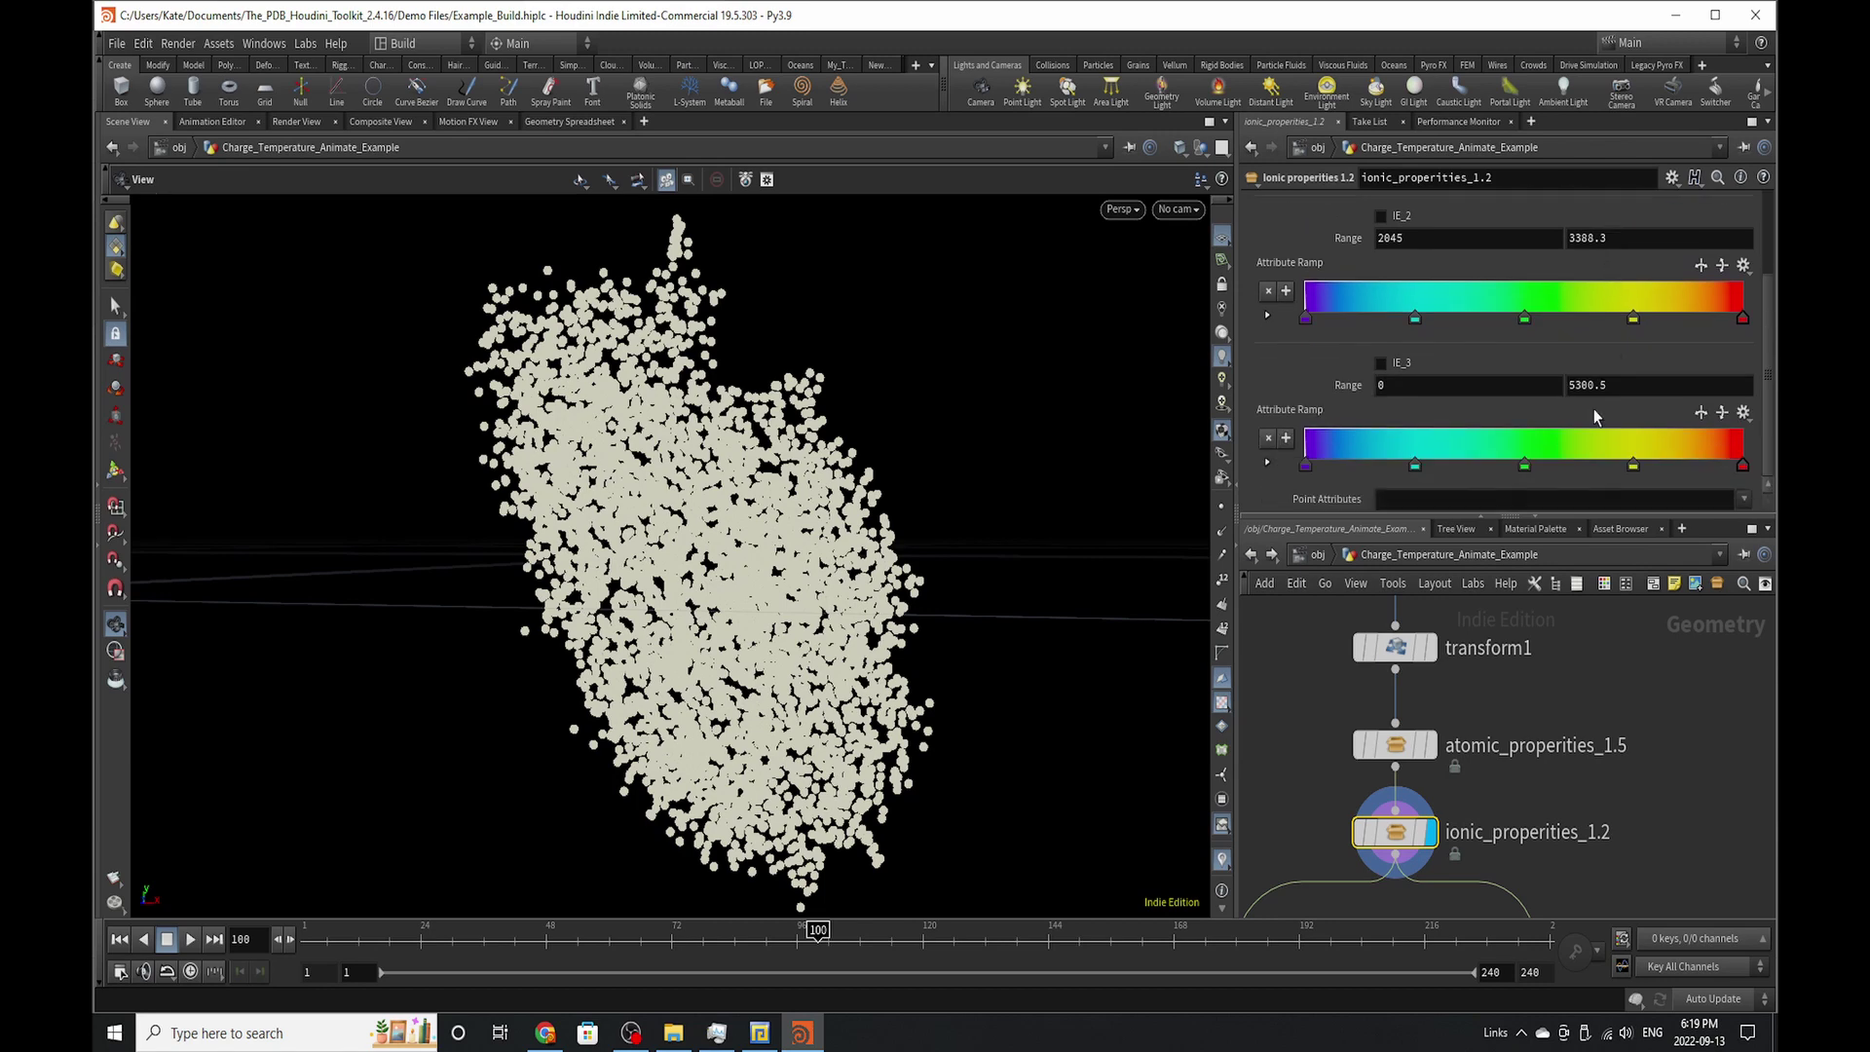
scroll(1672, 460, down, 1)
scroll(1598, 423, up, 3)
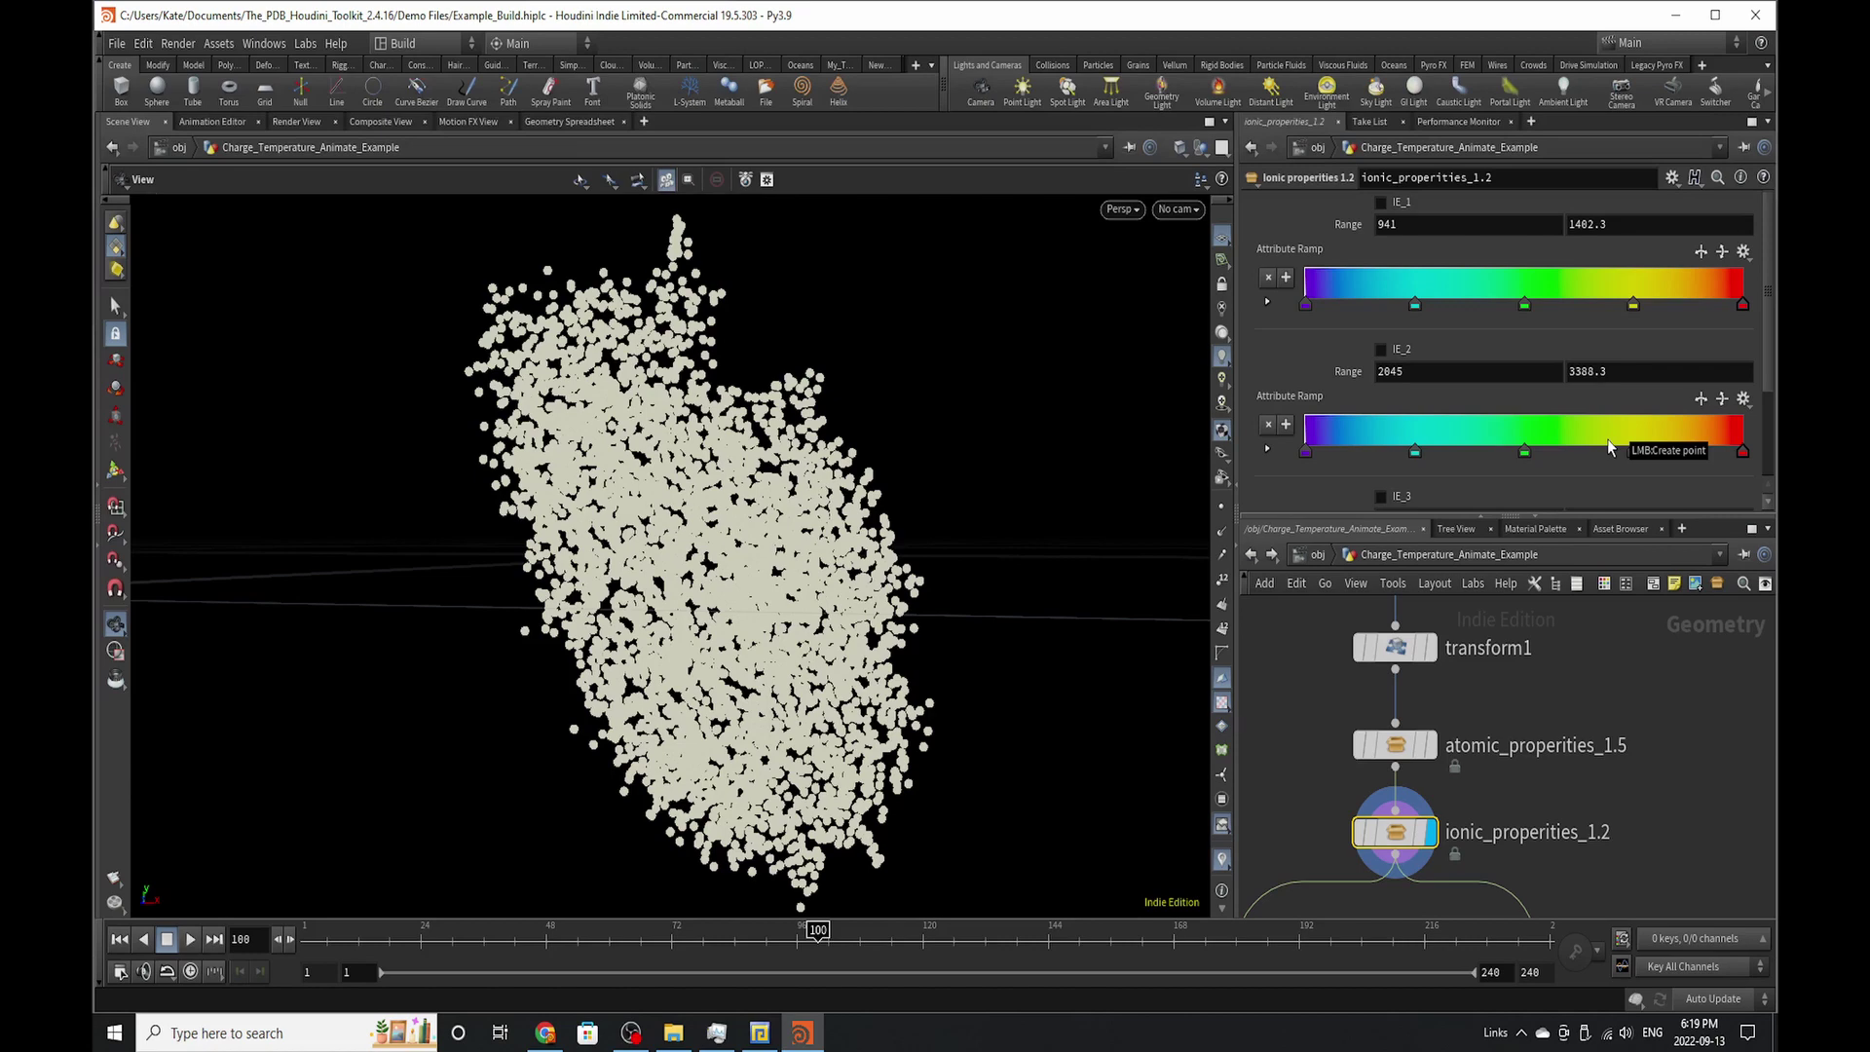
click(1634, 438)
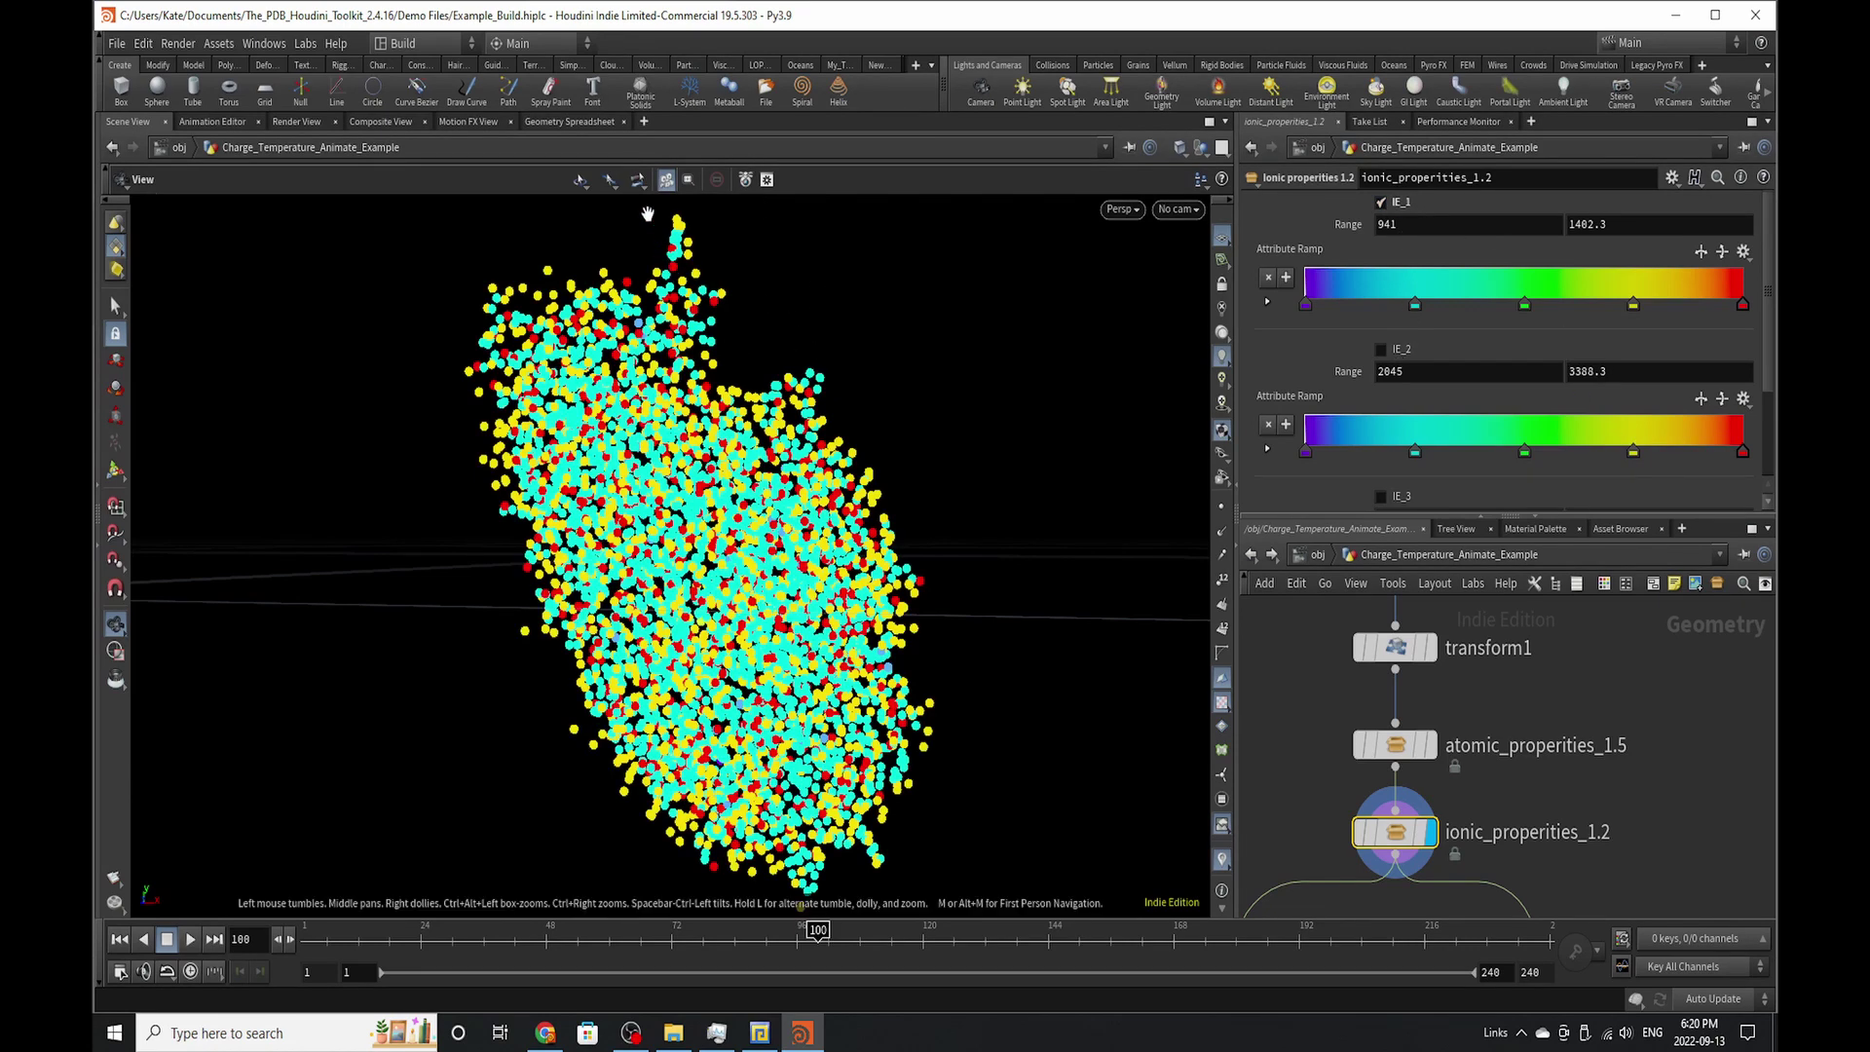
- Sort the spreadsheet's IE_1 values highest and lowest first, and set the lower end of the IE_1 range to 589.8
click(582, 123)
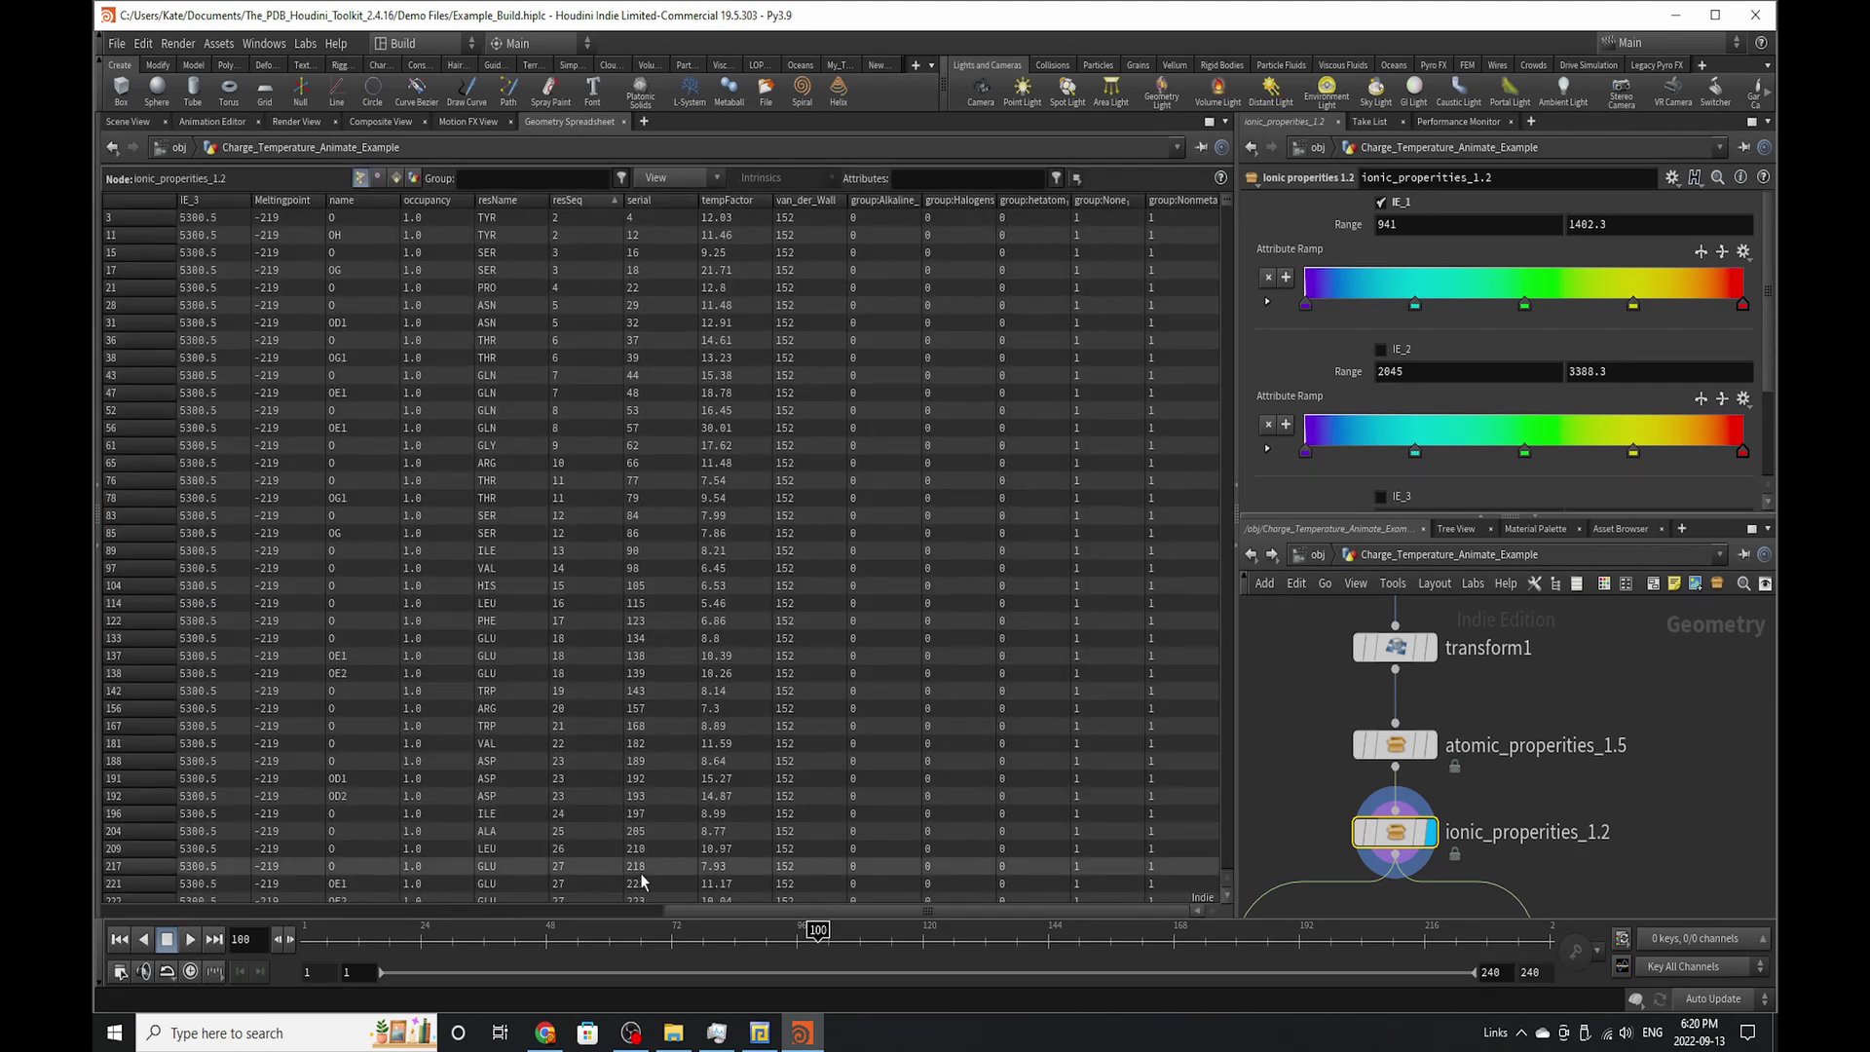
drag(762, 911, 482, 929)
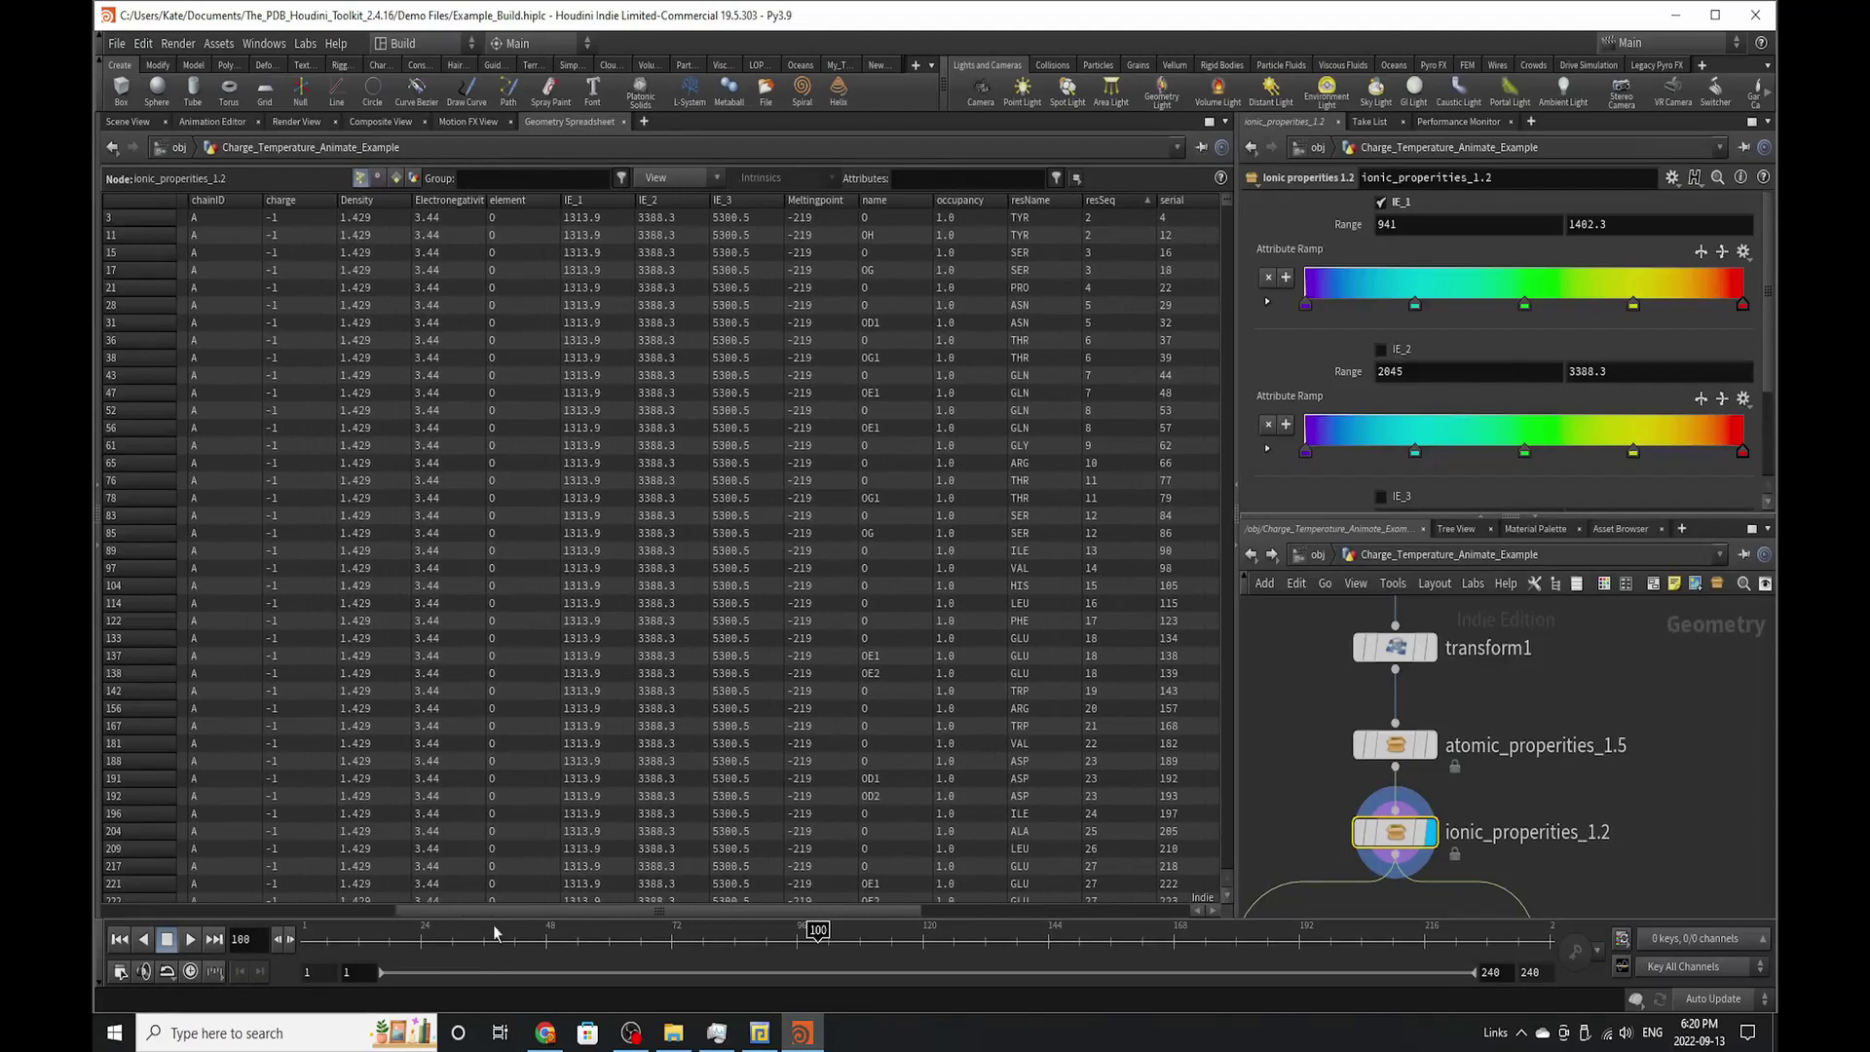
click(585, 199)
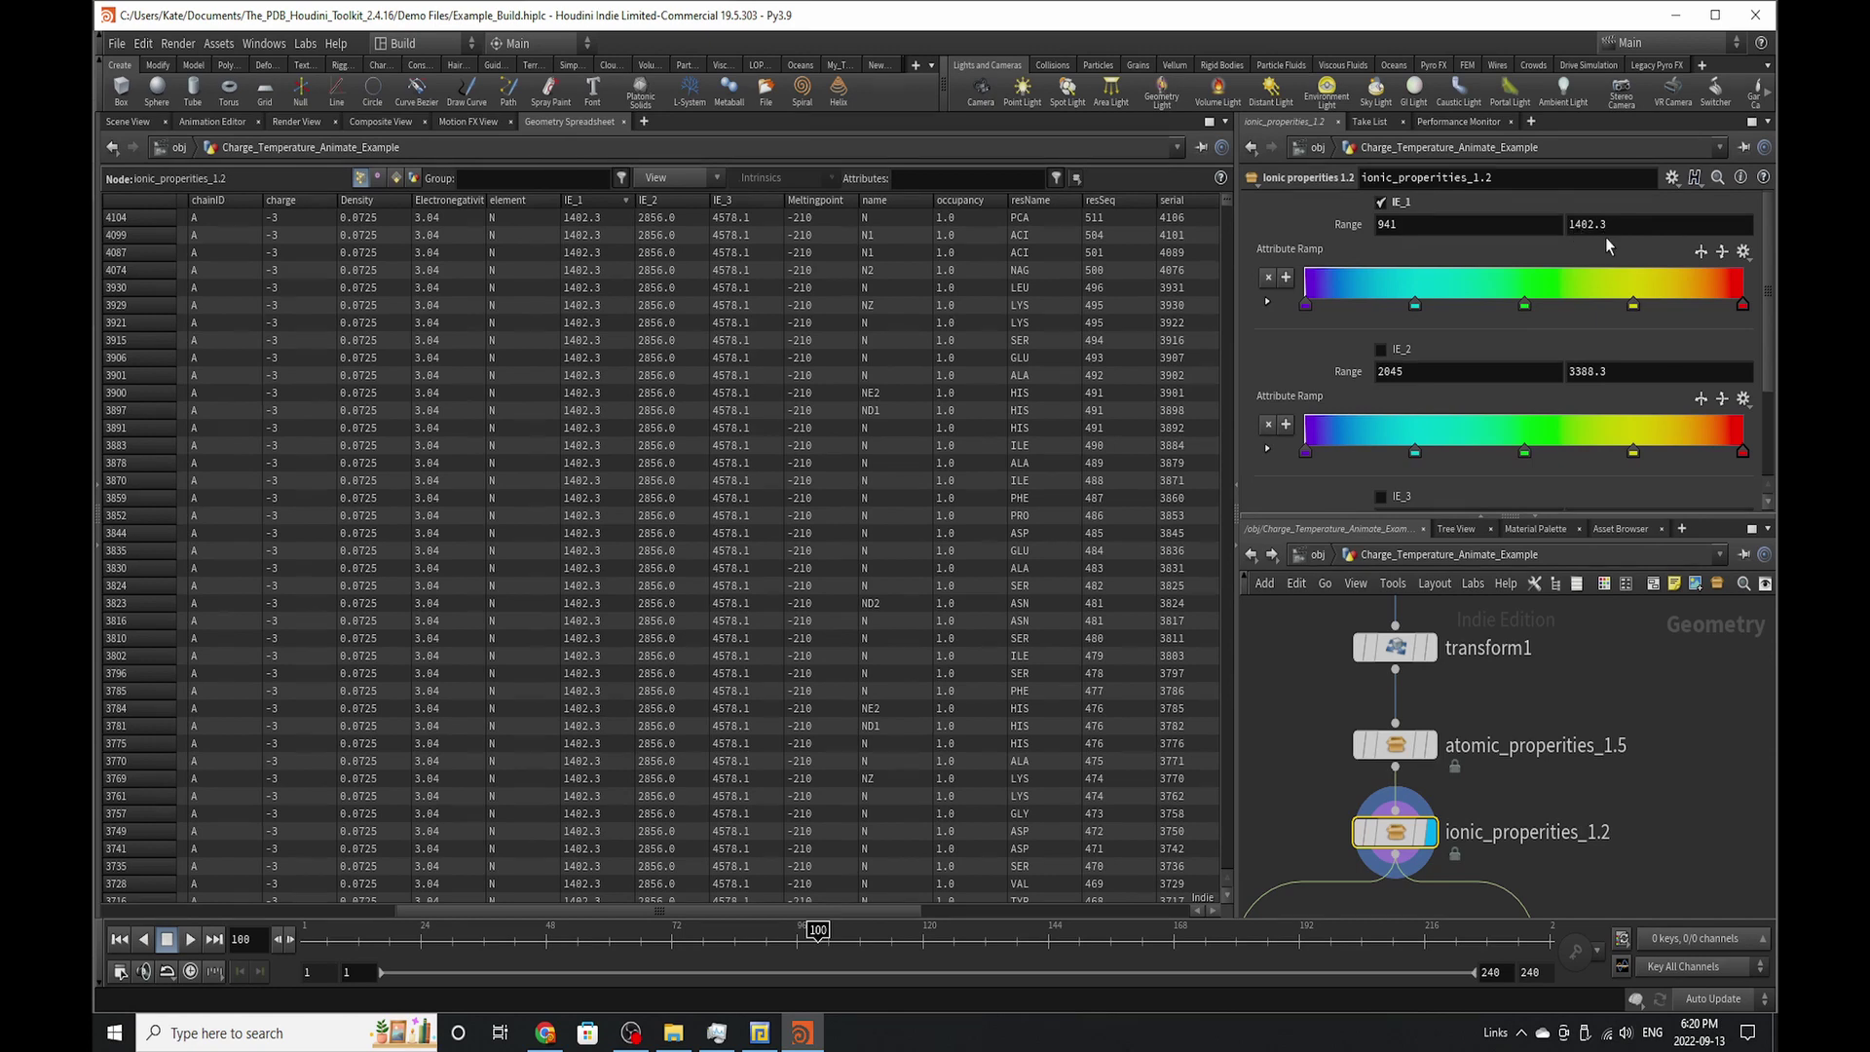
click(585, 200)
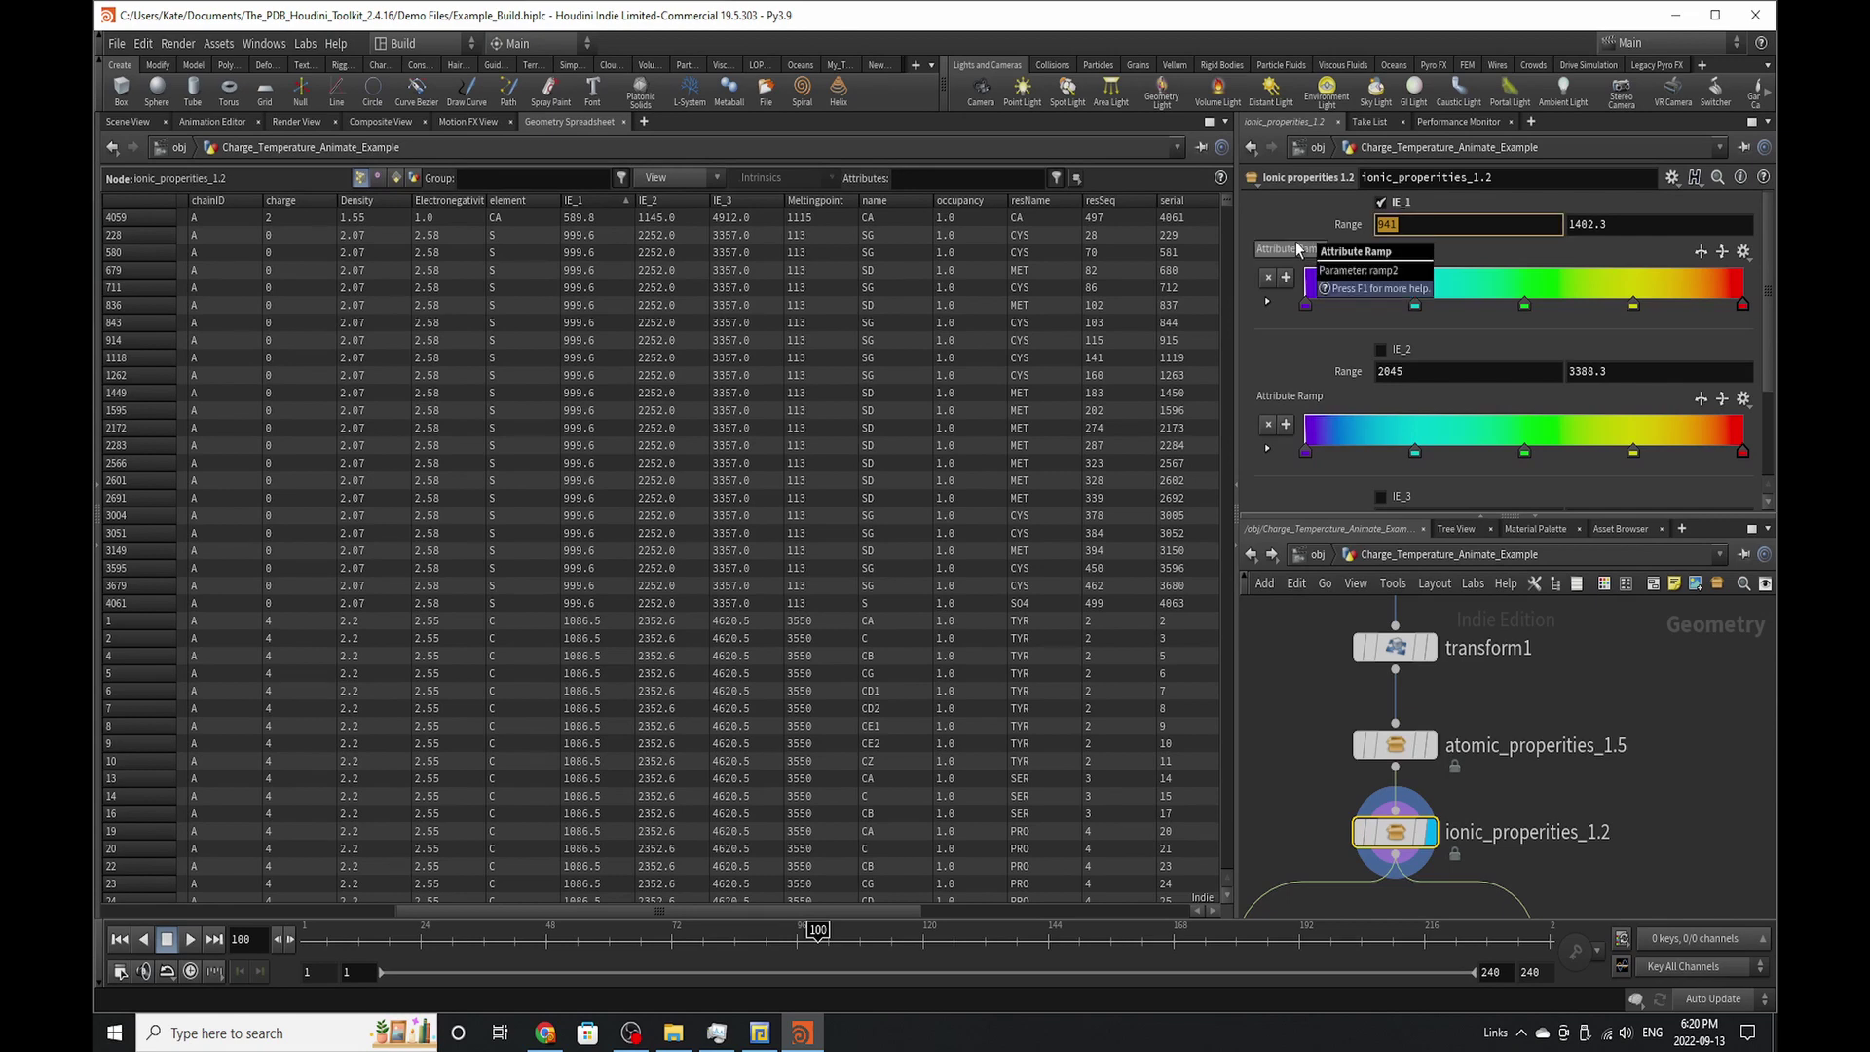
text(589.)
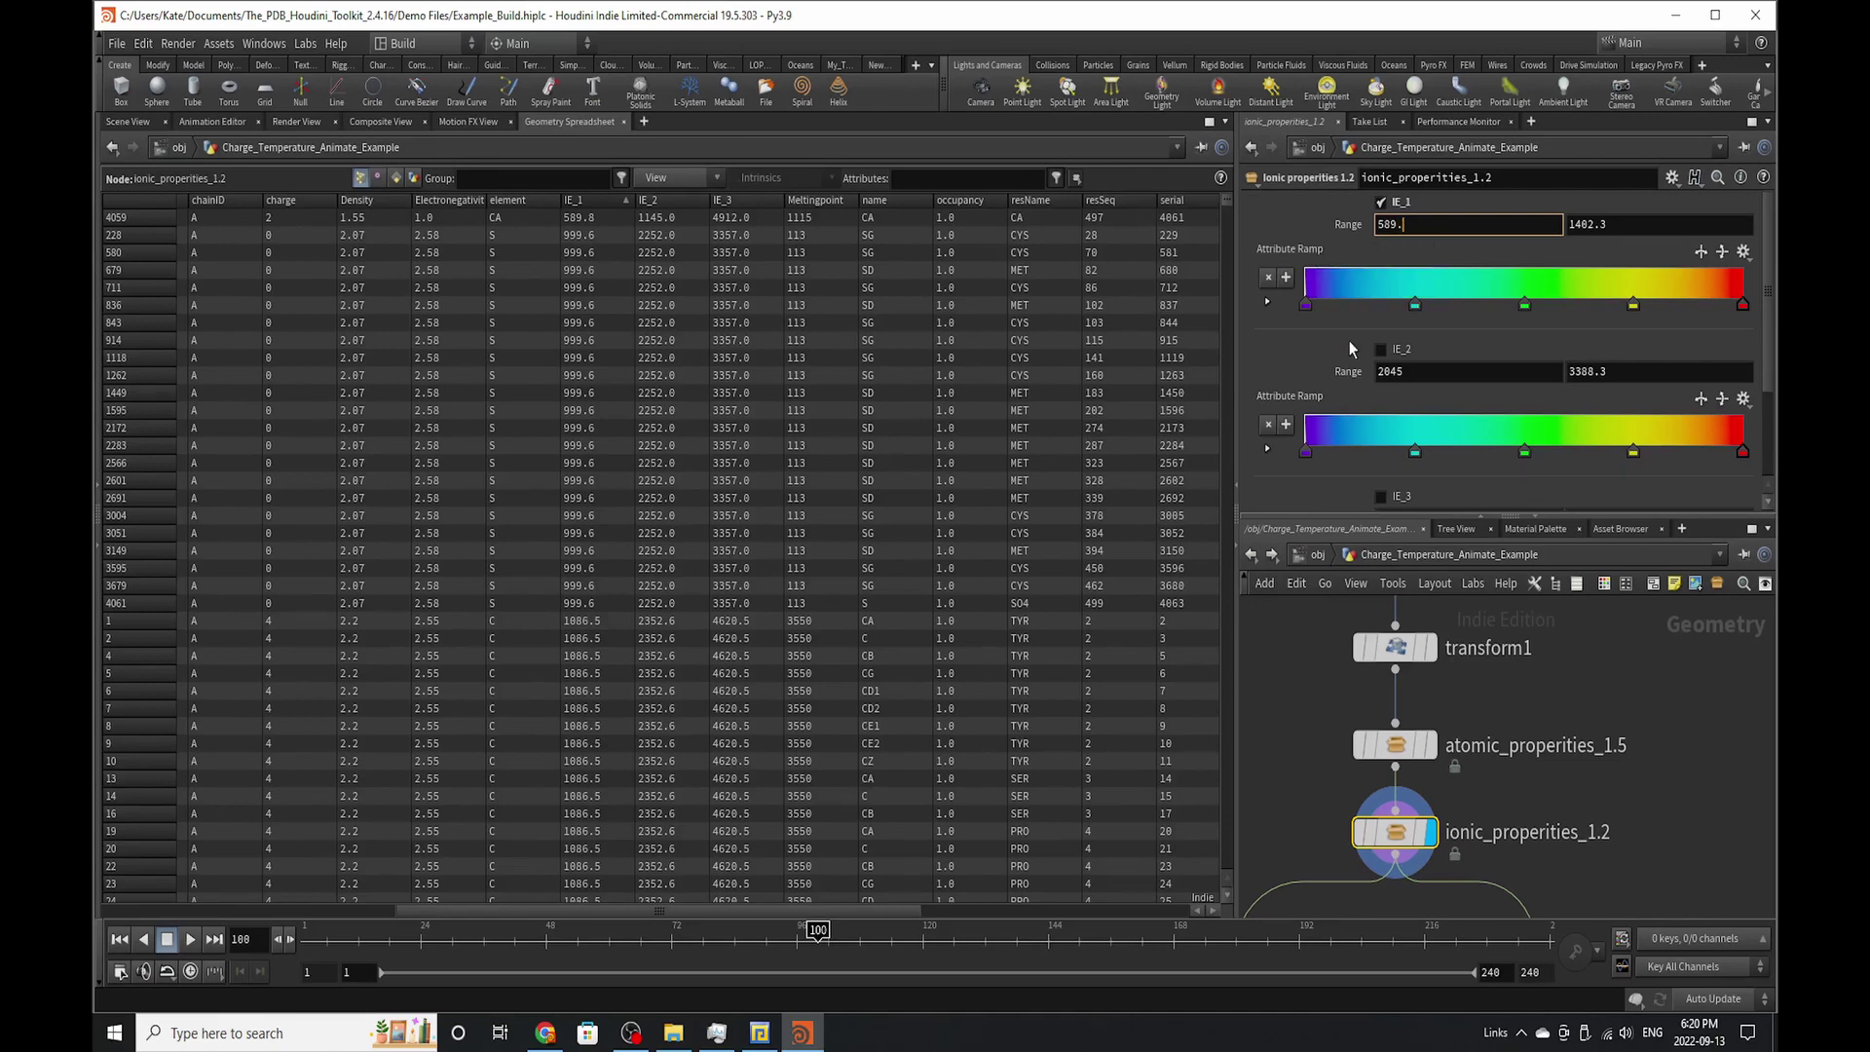
text(8)
key(Return)
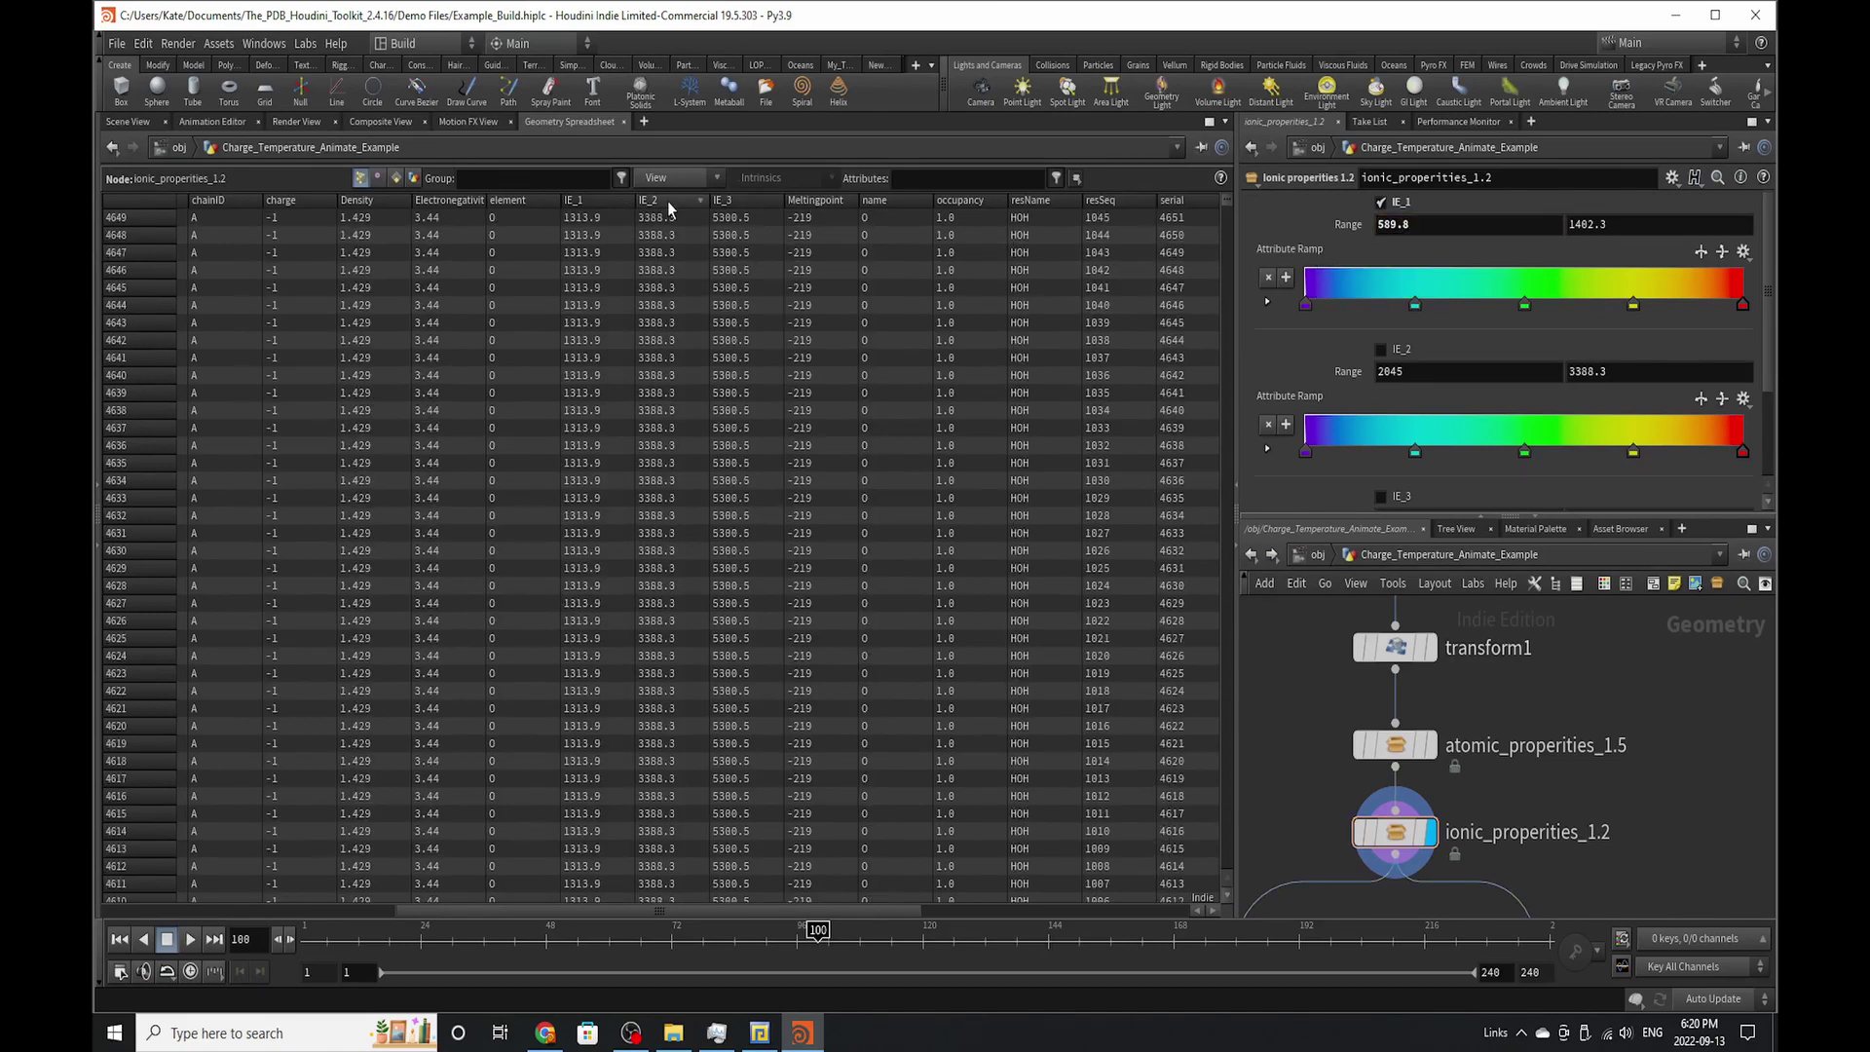
- Set the lower end of the IE_2 range to 1145 and check its upper end against the spreadsheet's highest IE_2 values
click(670, 201)
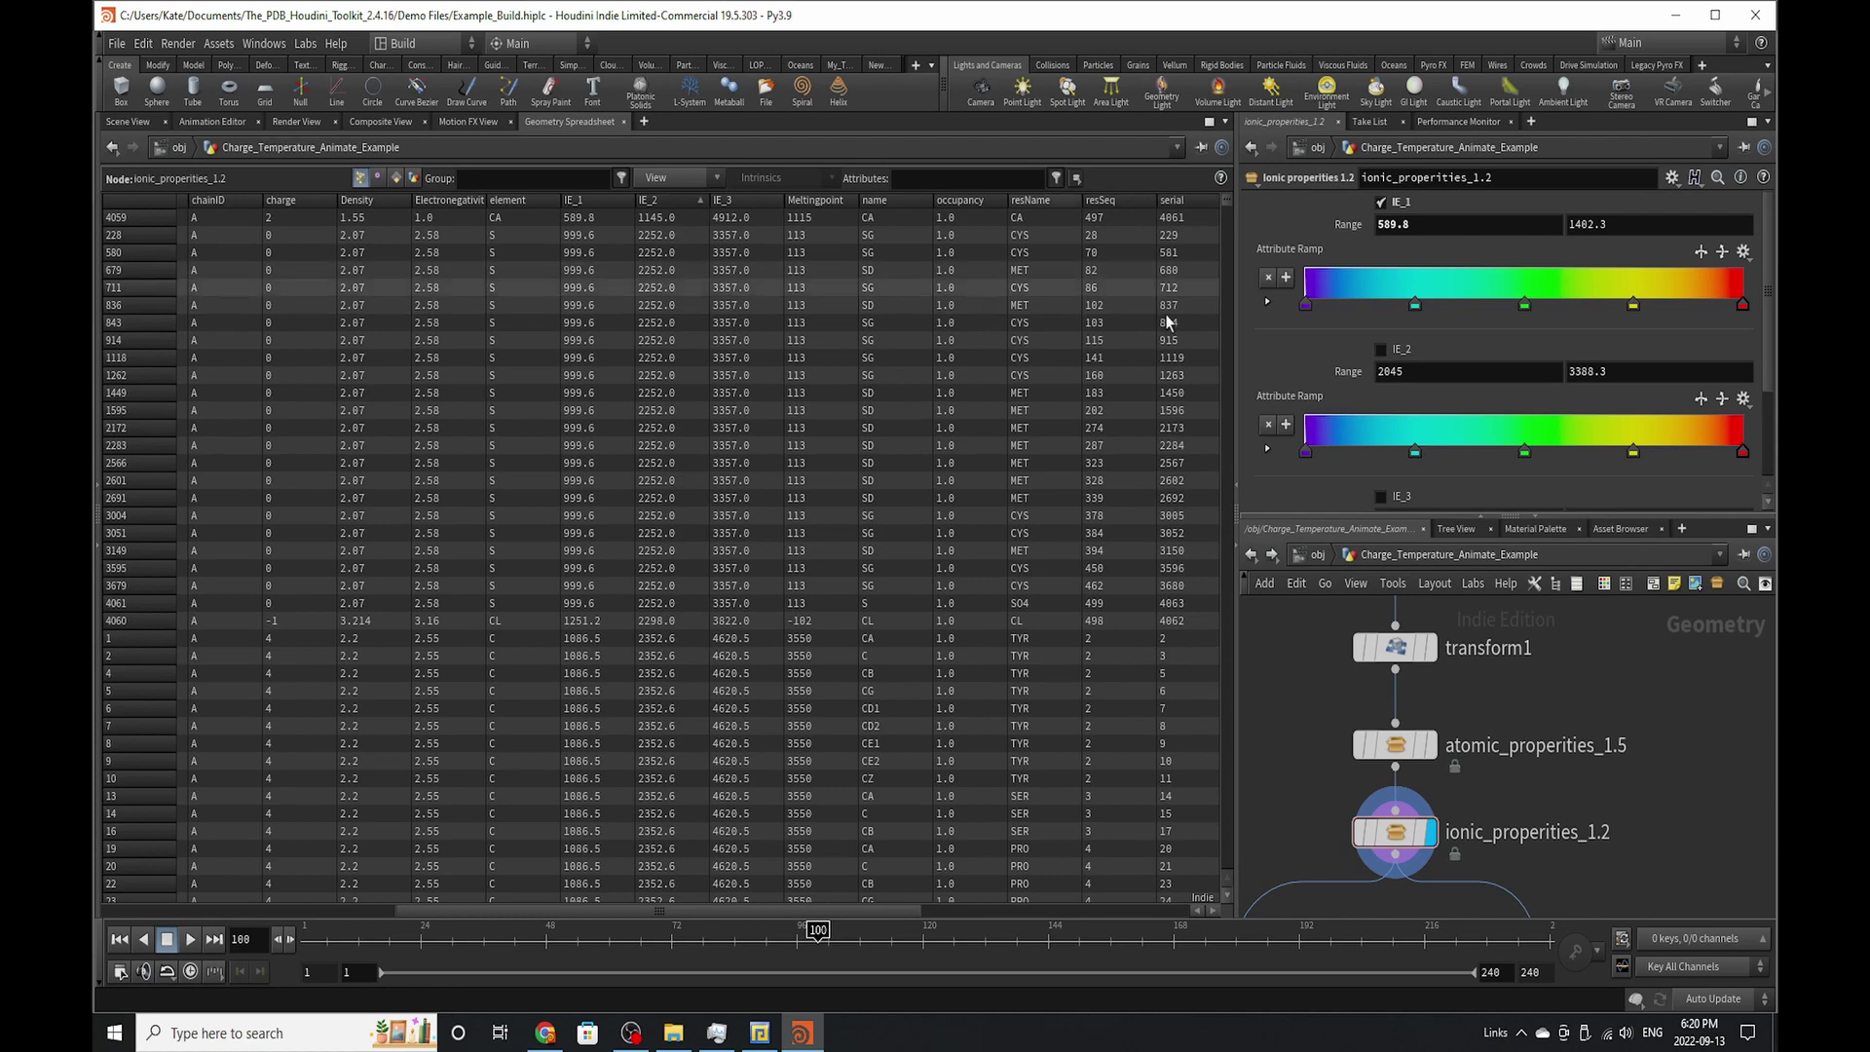
click(1403, 371)
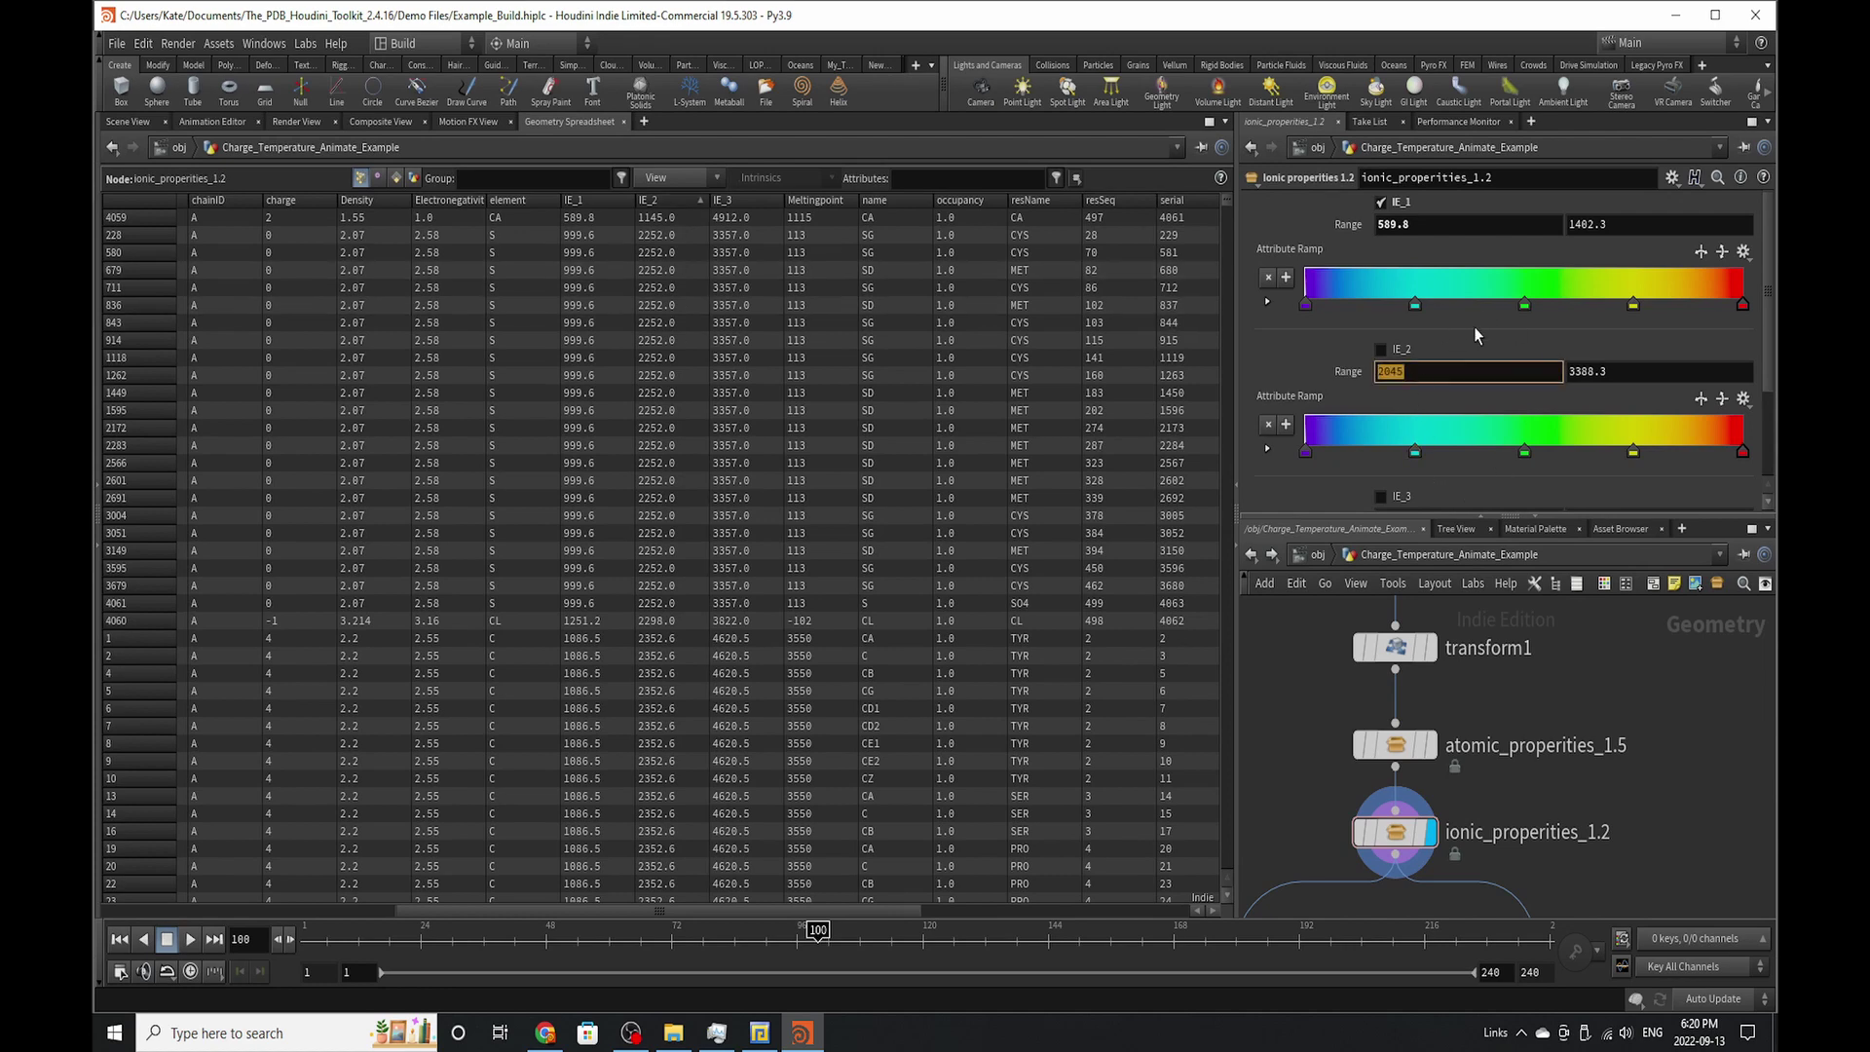
text(1145)
key(Return)
click(688, 201)
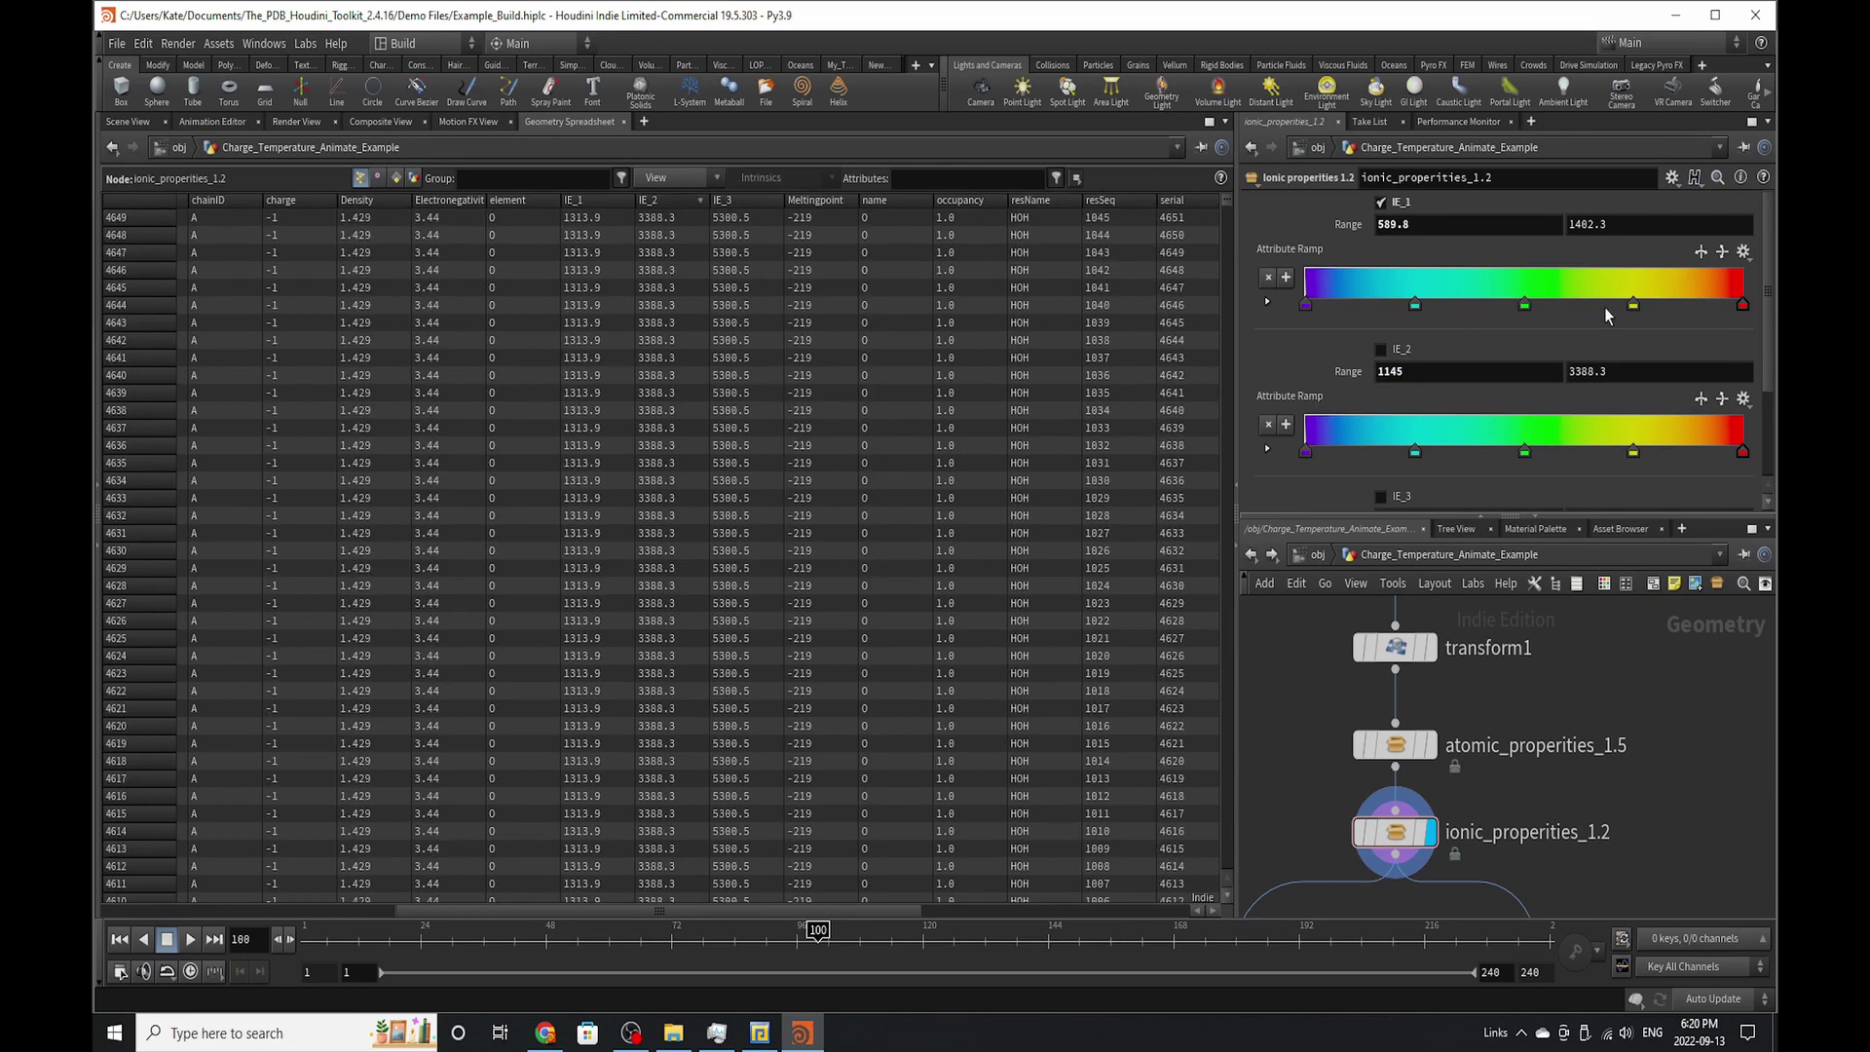
click(1598, 371)
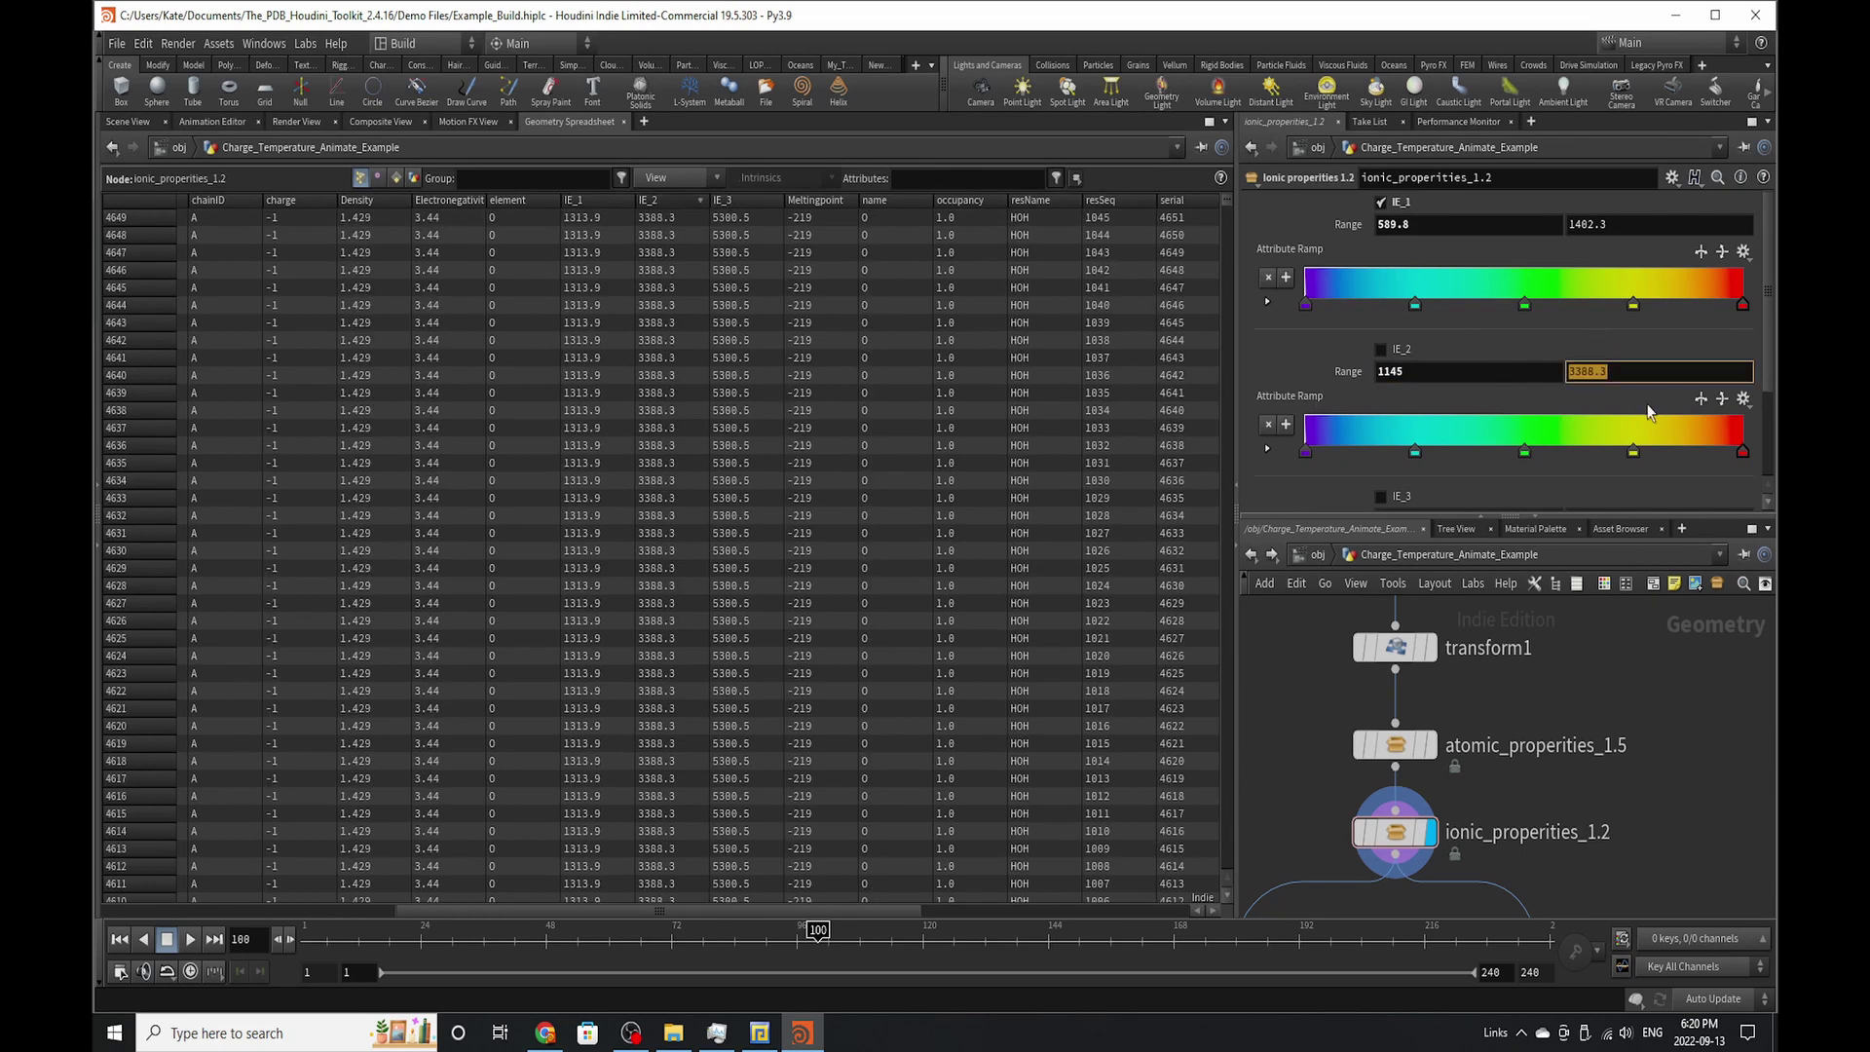
- Sort the spreadsheet's IE_3 values in both directions and set the lower end of the IE_3 range to 3357
scroll(1500, 327, down, 3)
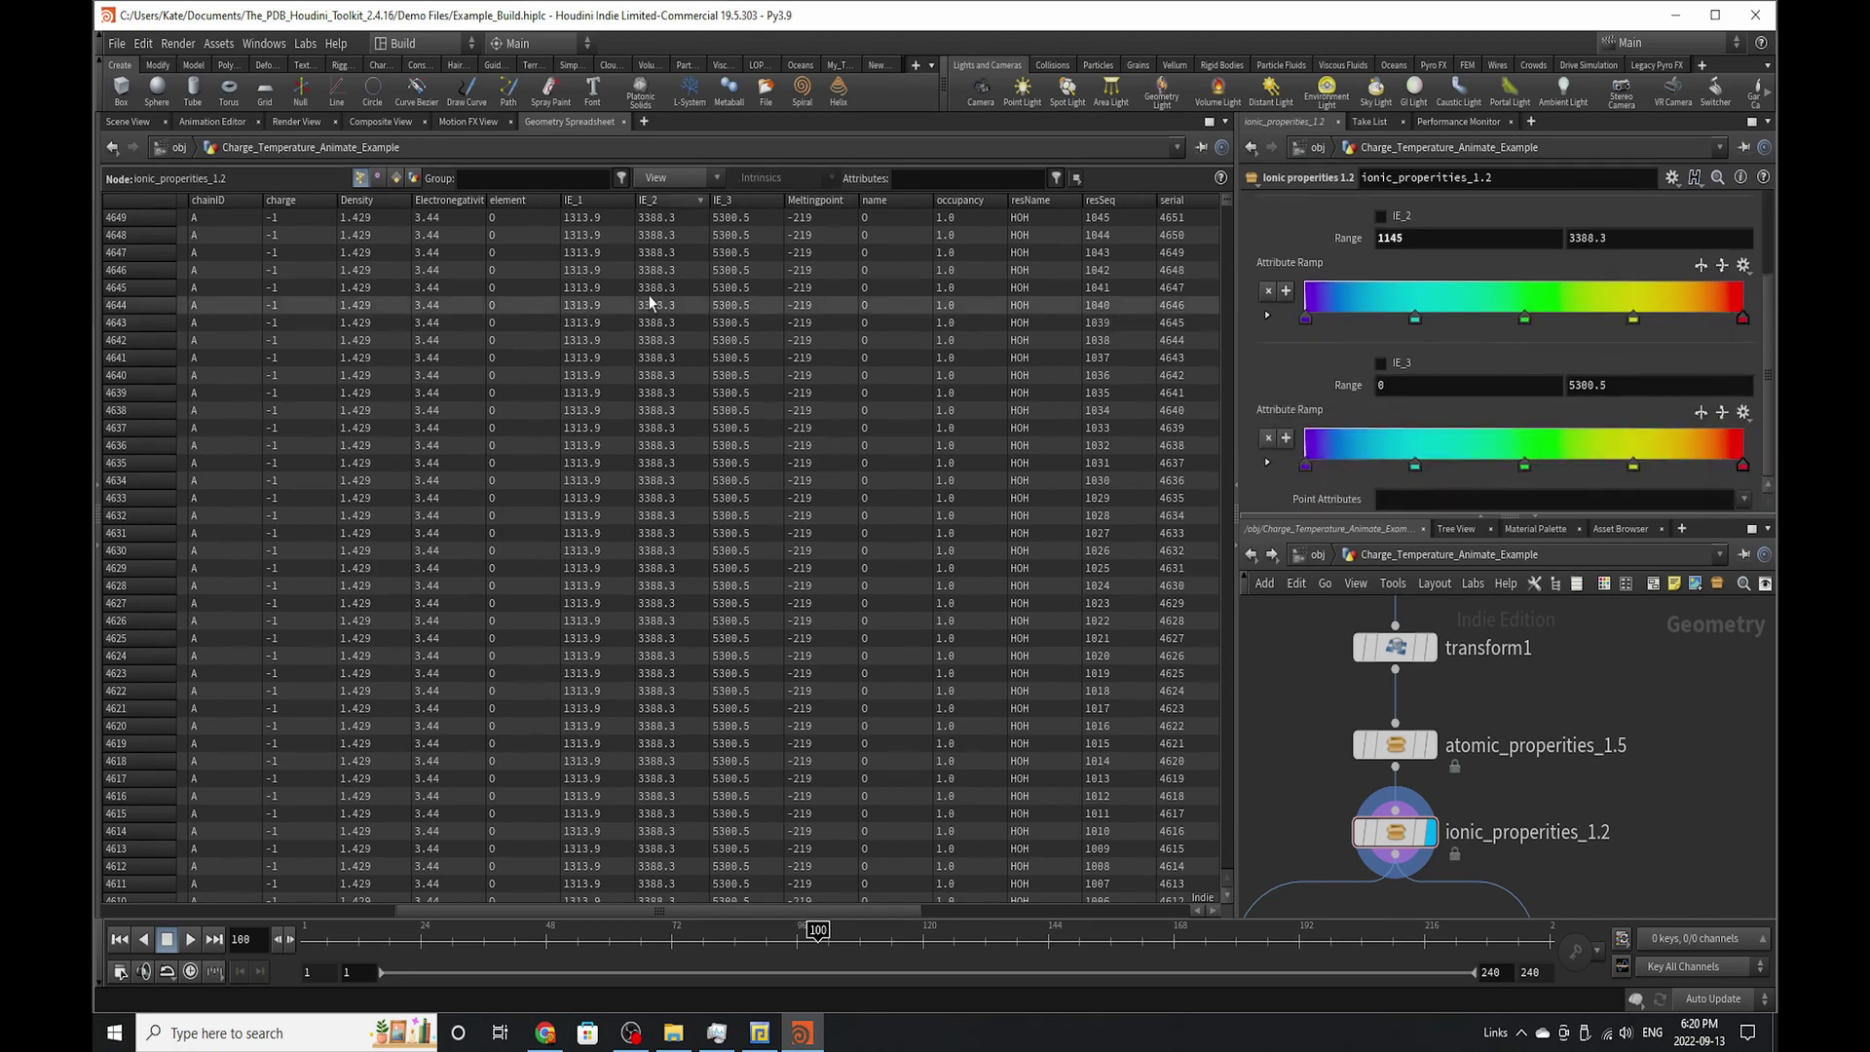
click(740, 202)
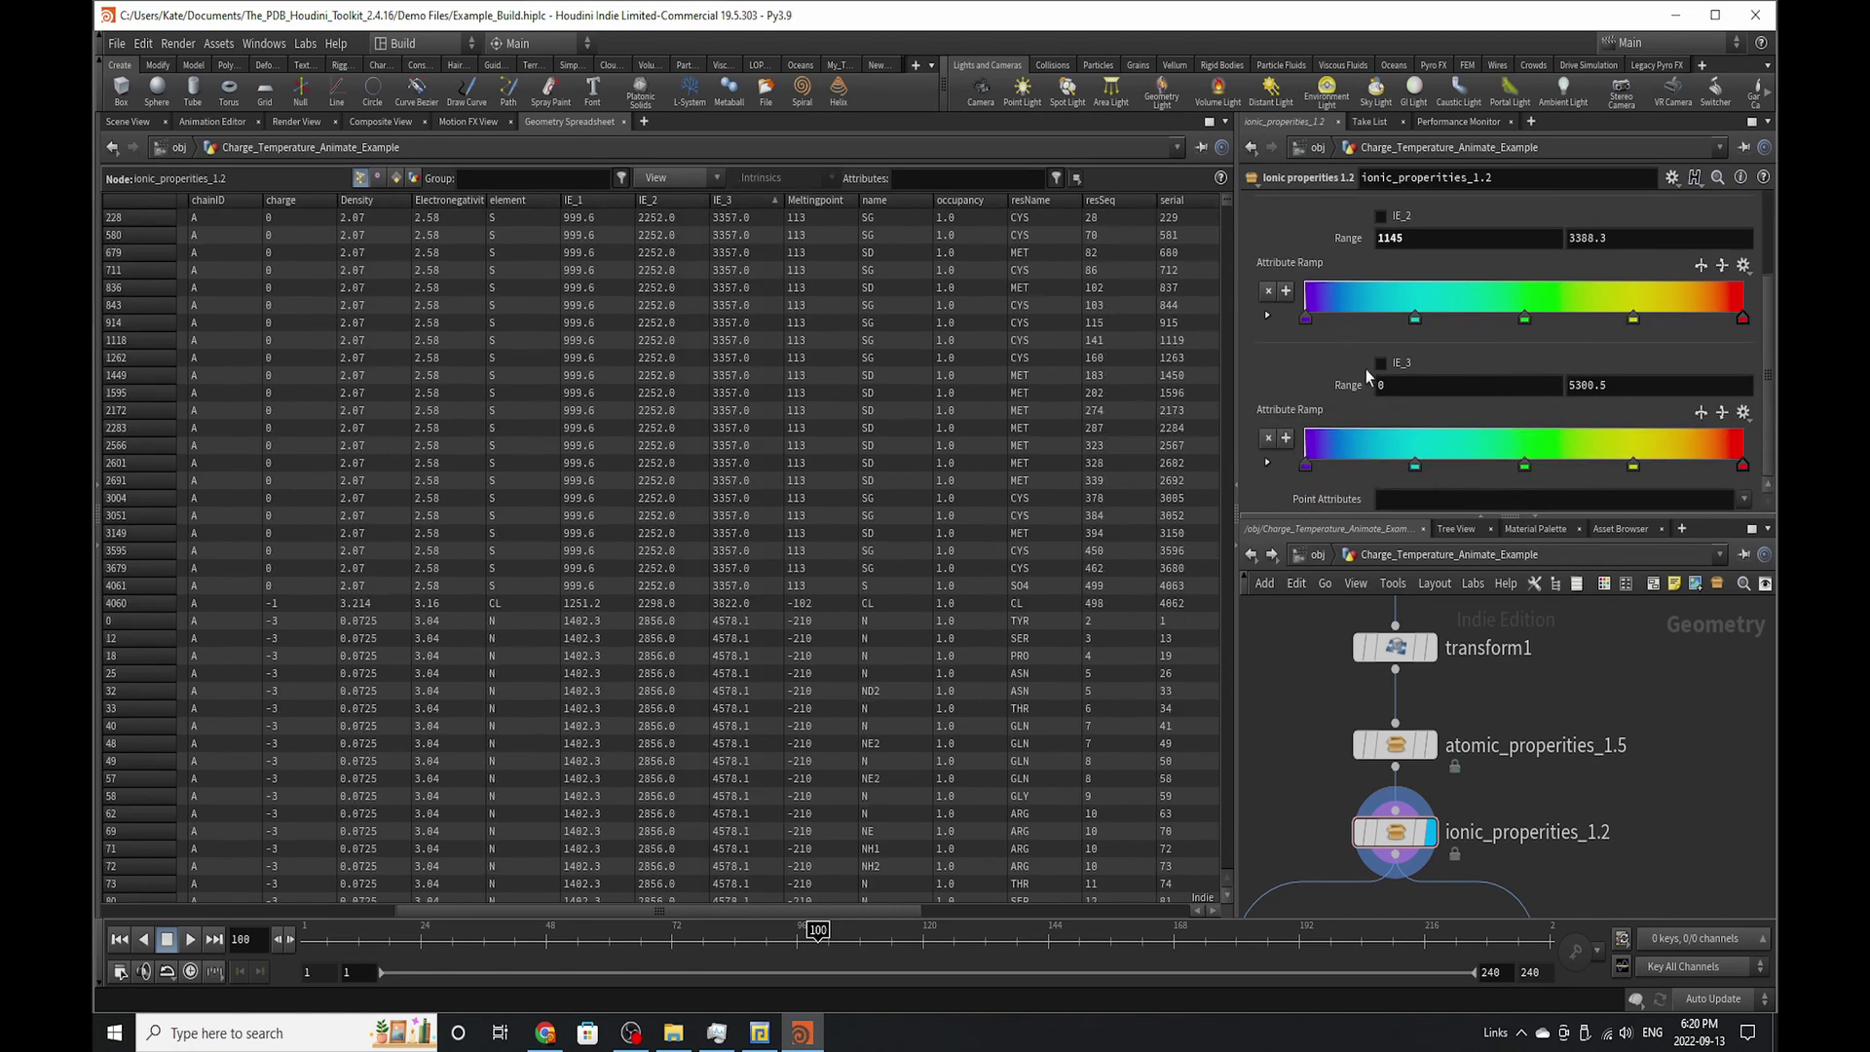
click(739, 200)
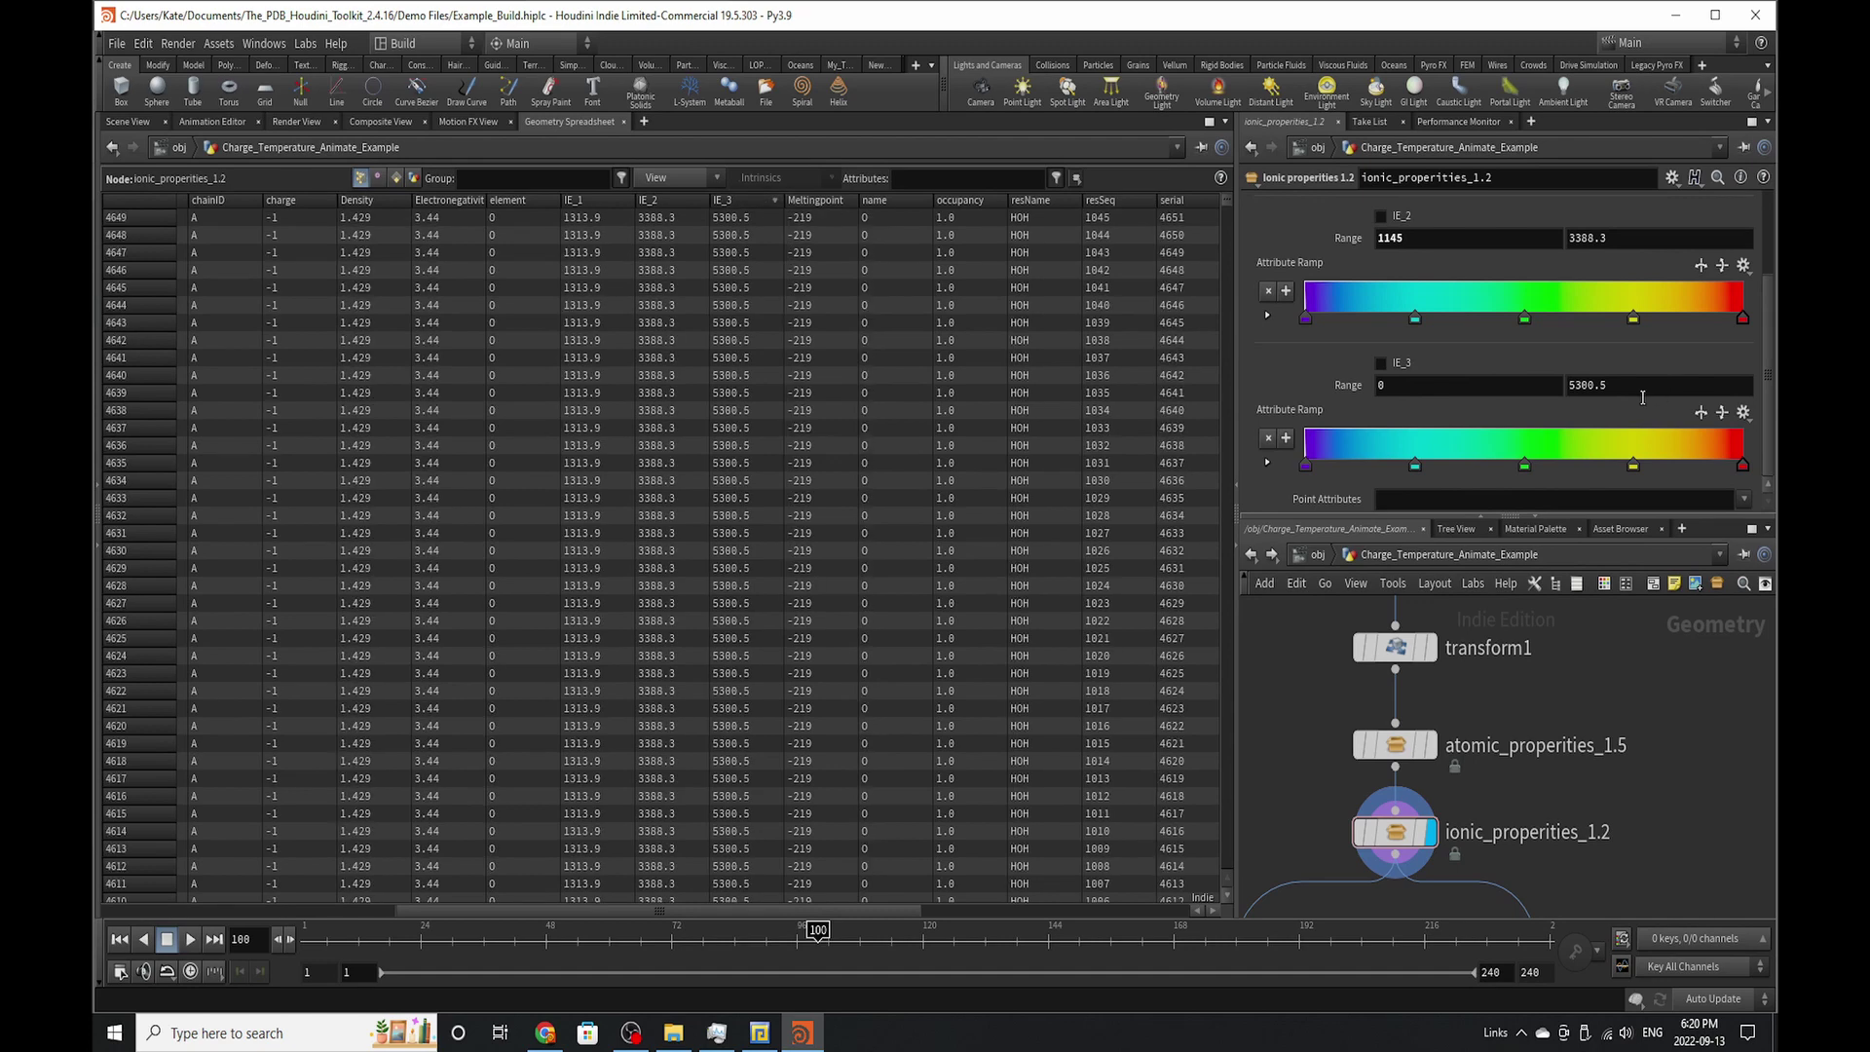
click(758, 200)
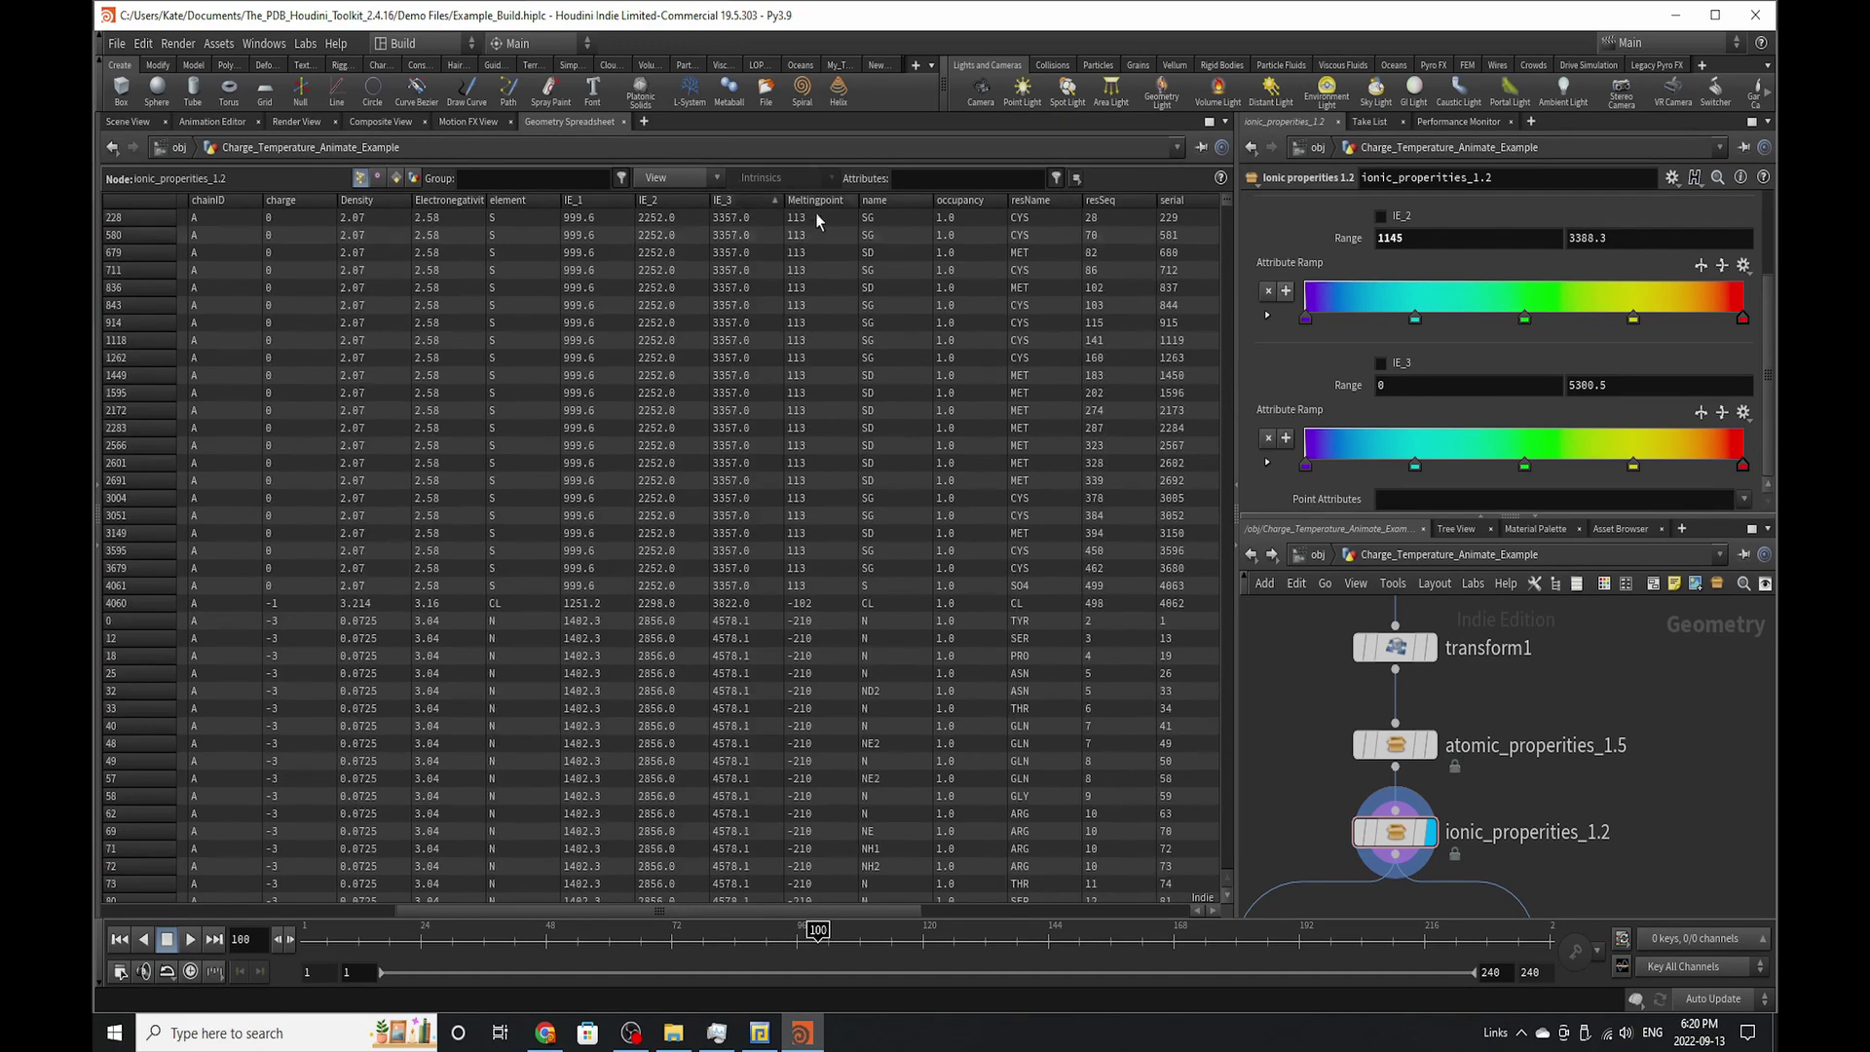
double_click(1422, 393)
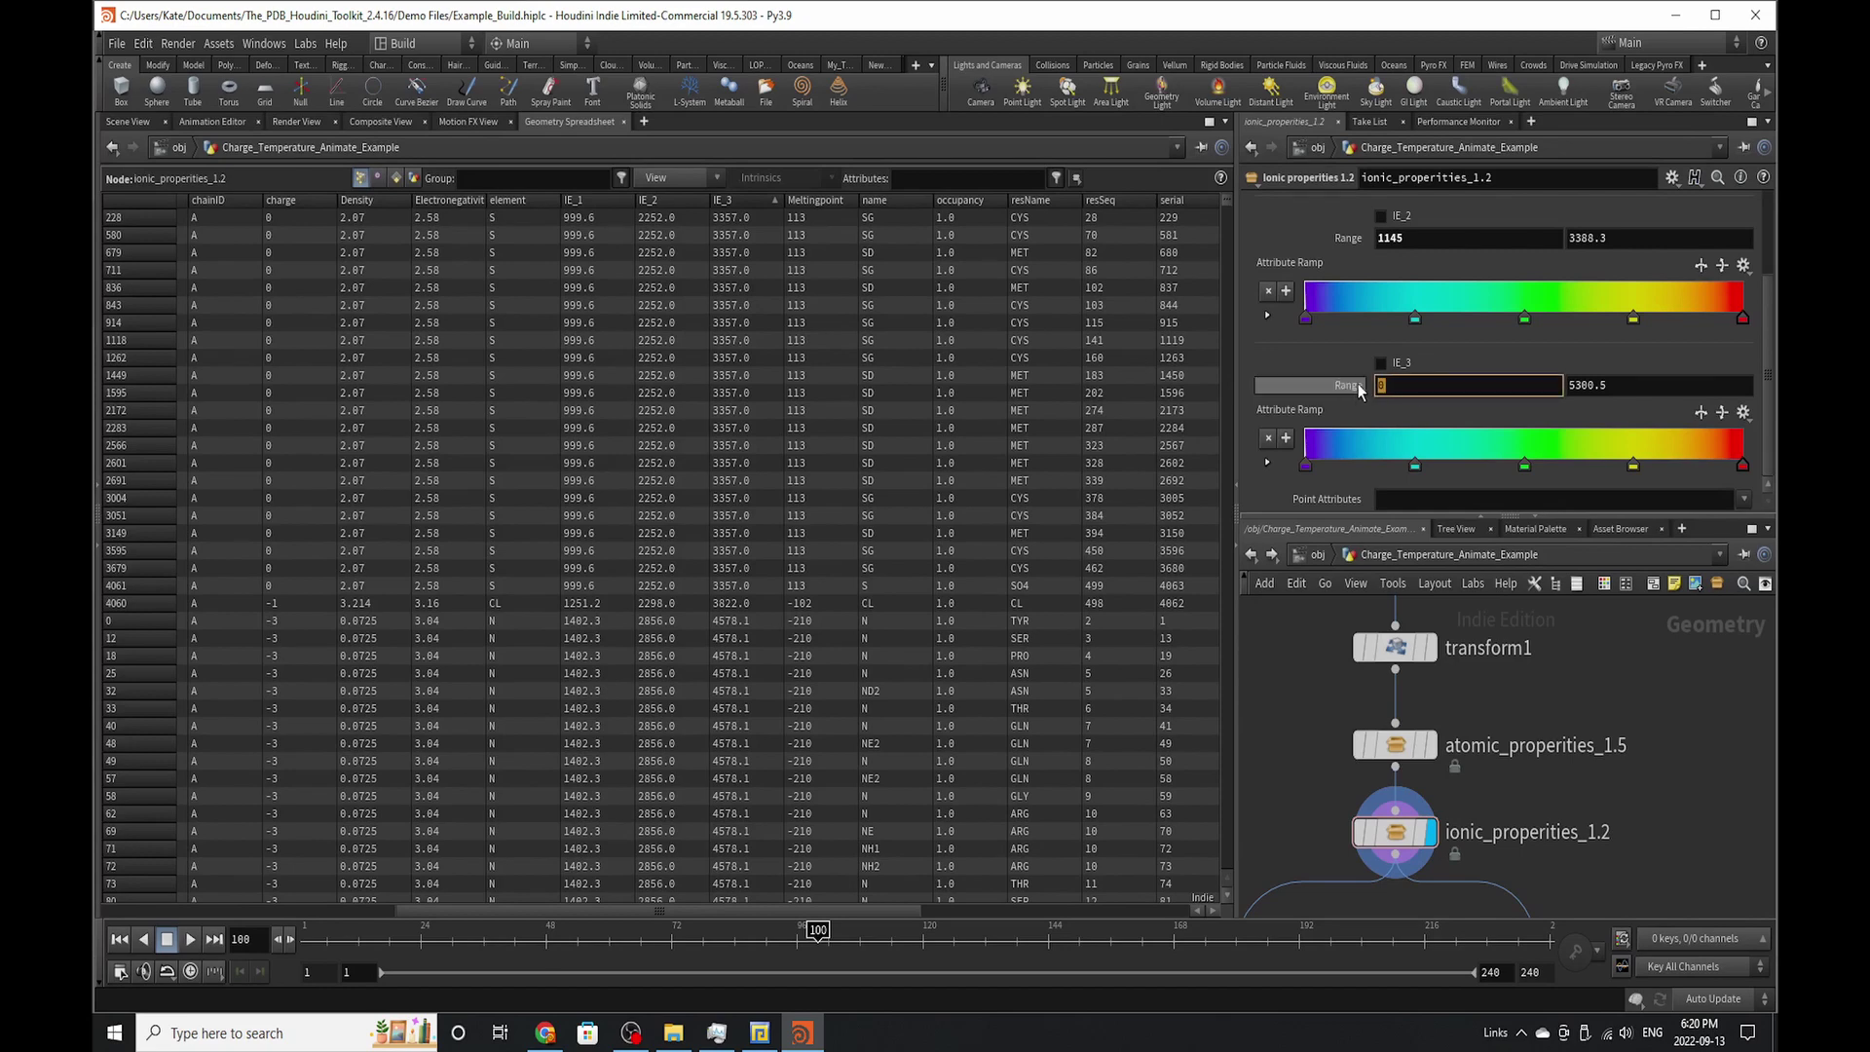
text(3357)
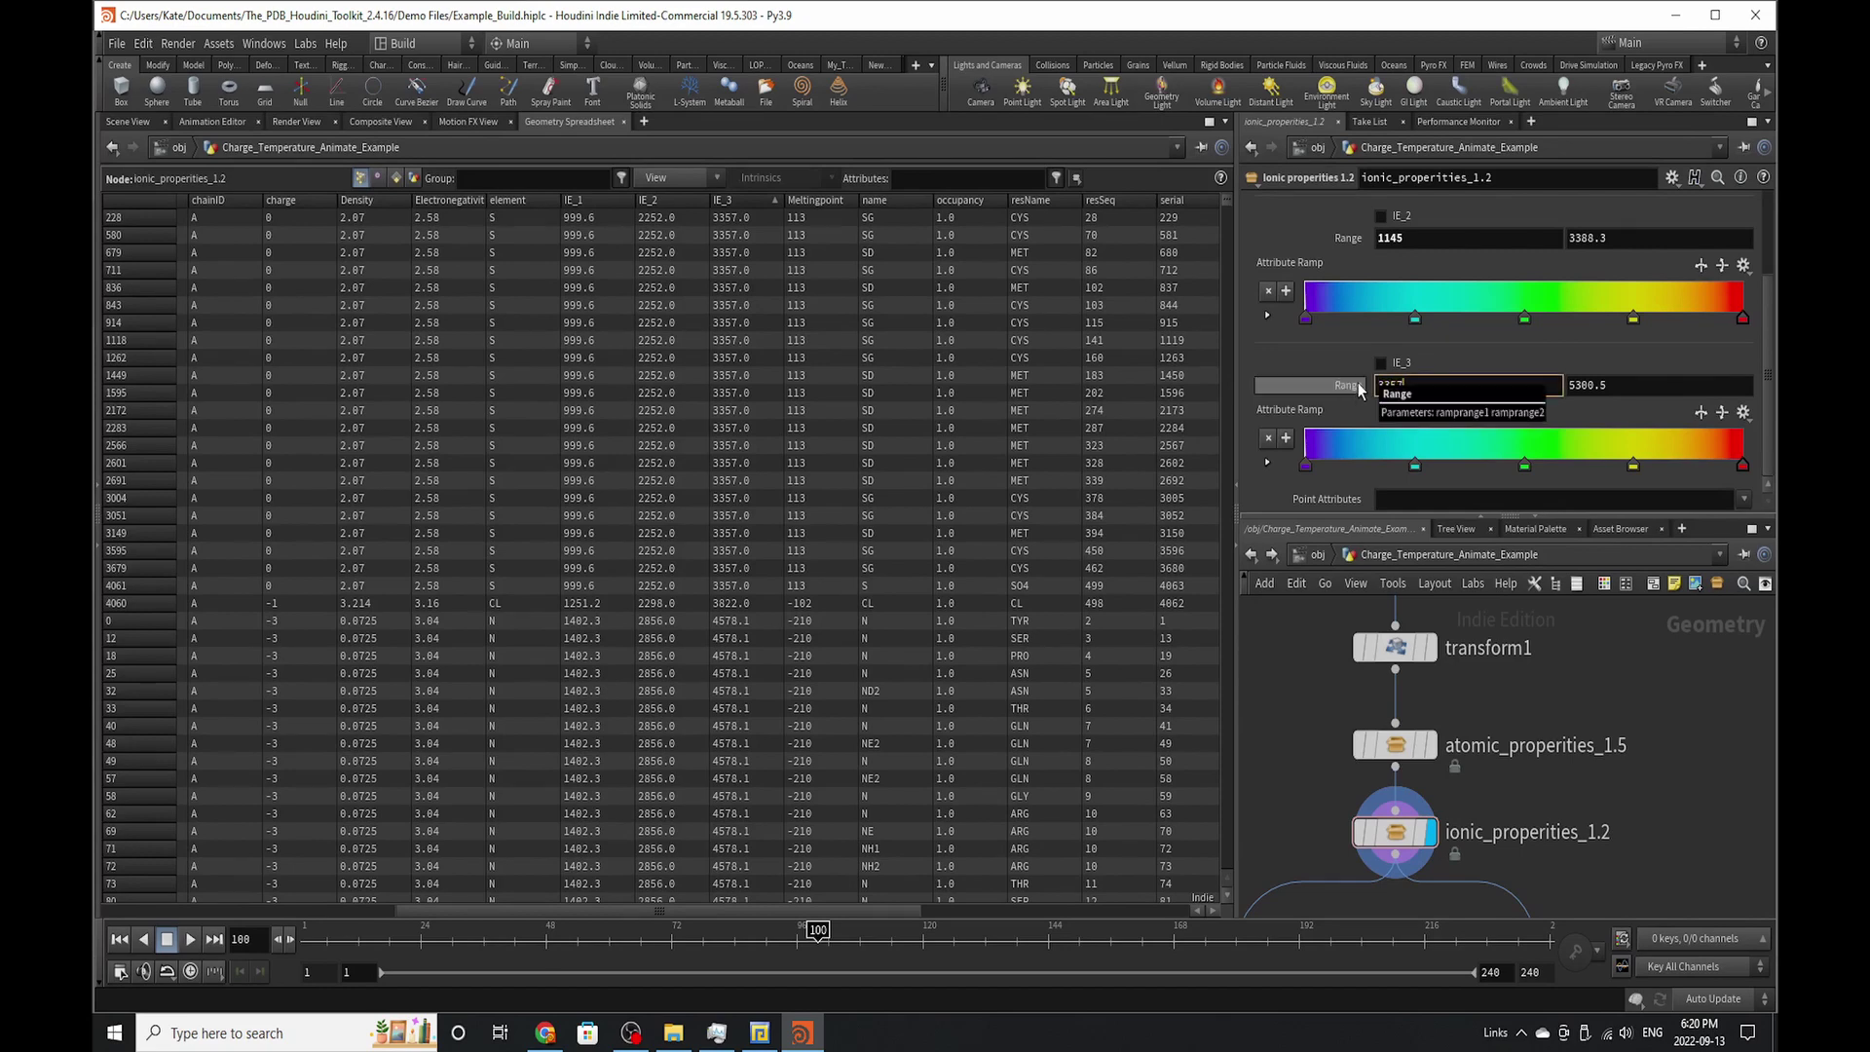
key(Return)
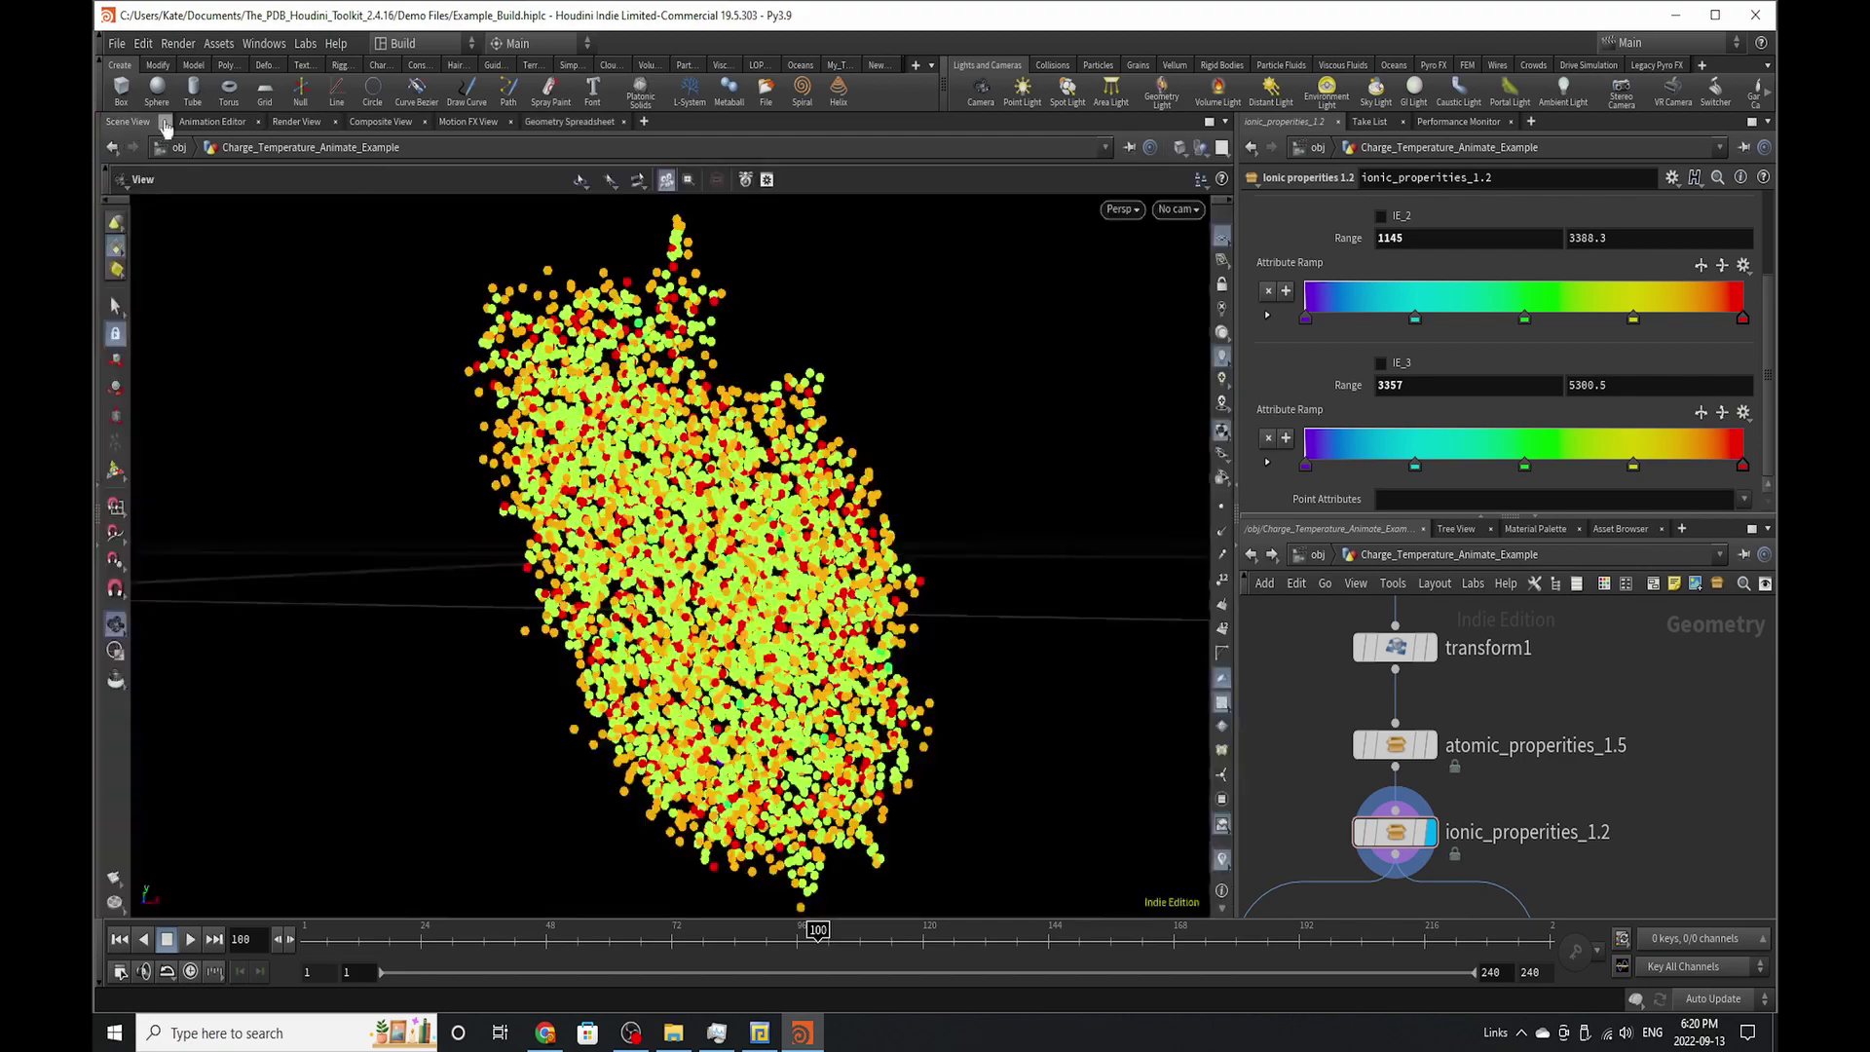
- Examine the IE_1 coloring of the protein's atoms in the scene, up close and from a distance
click(127, 122)
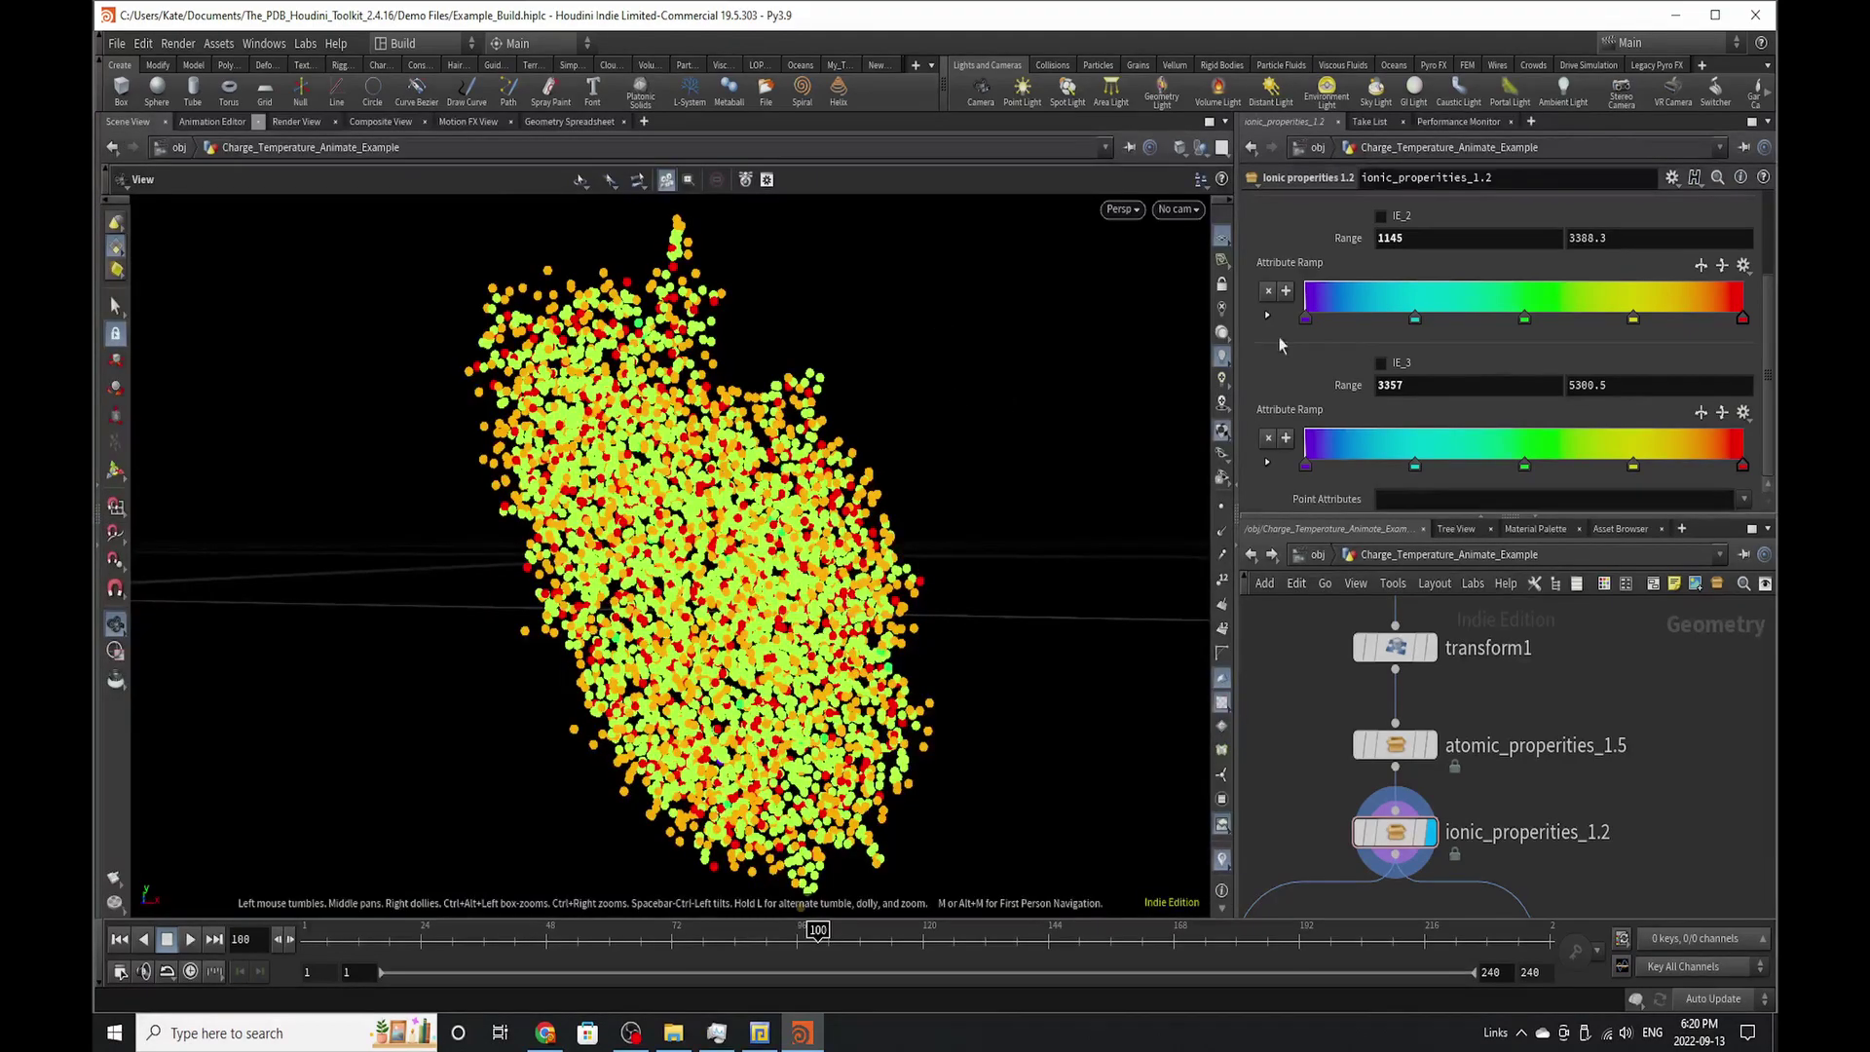
scroll(1370, 333, up, 1)
scroll(1370, 333, up, 1)
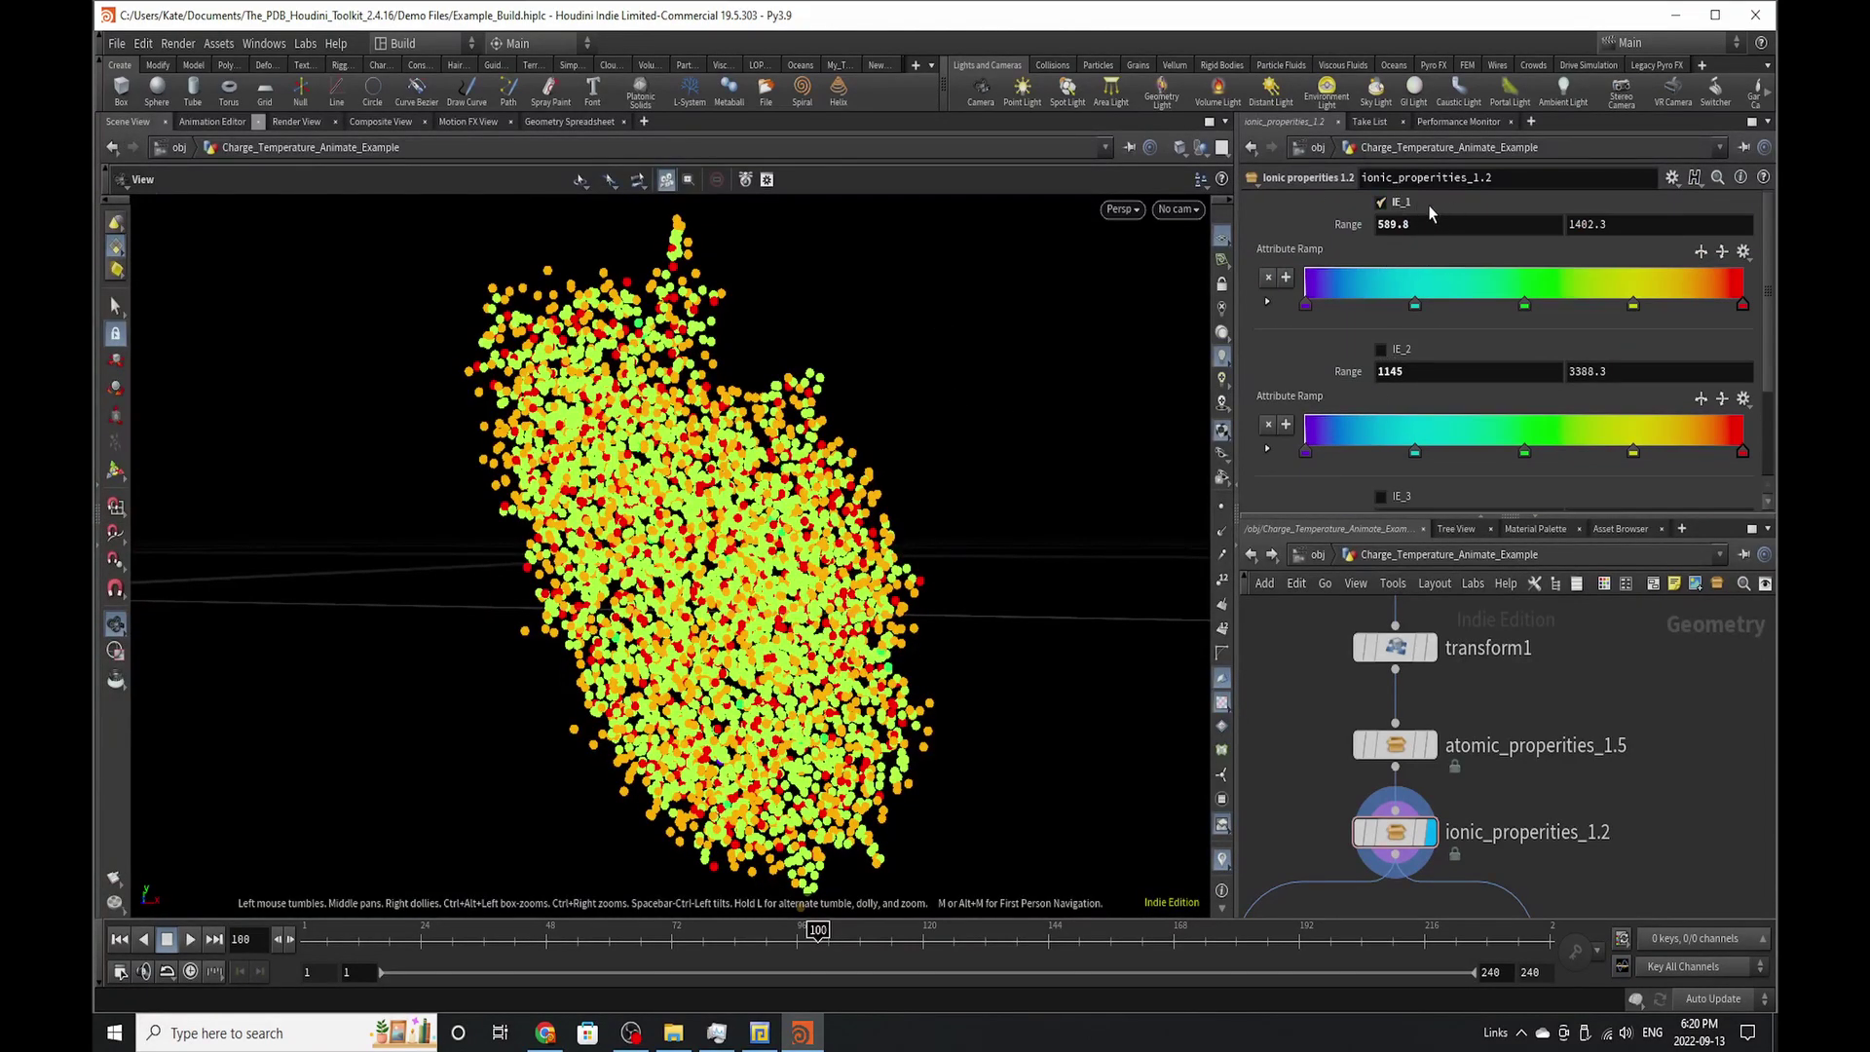
drag(743, 720, 771, 625)
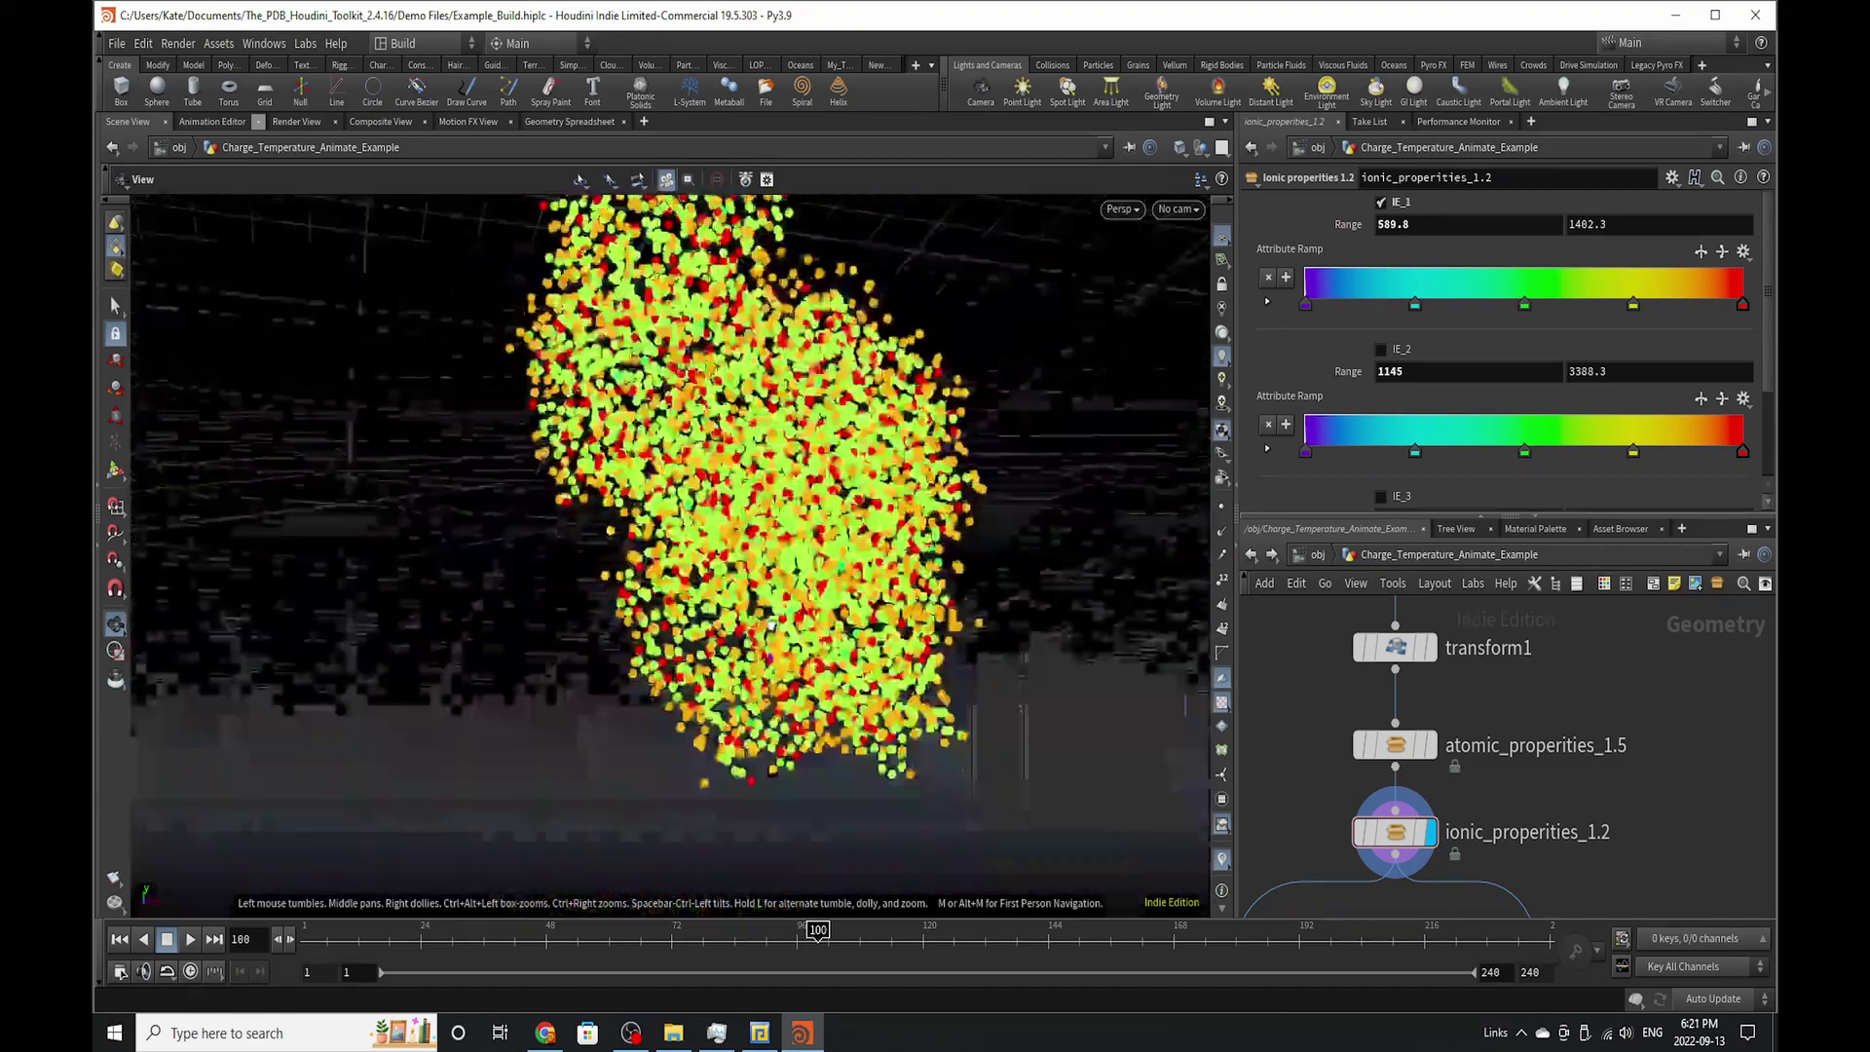
right_drag(771, 624, 1469, 438)
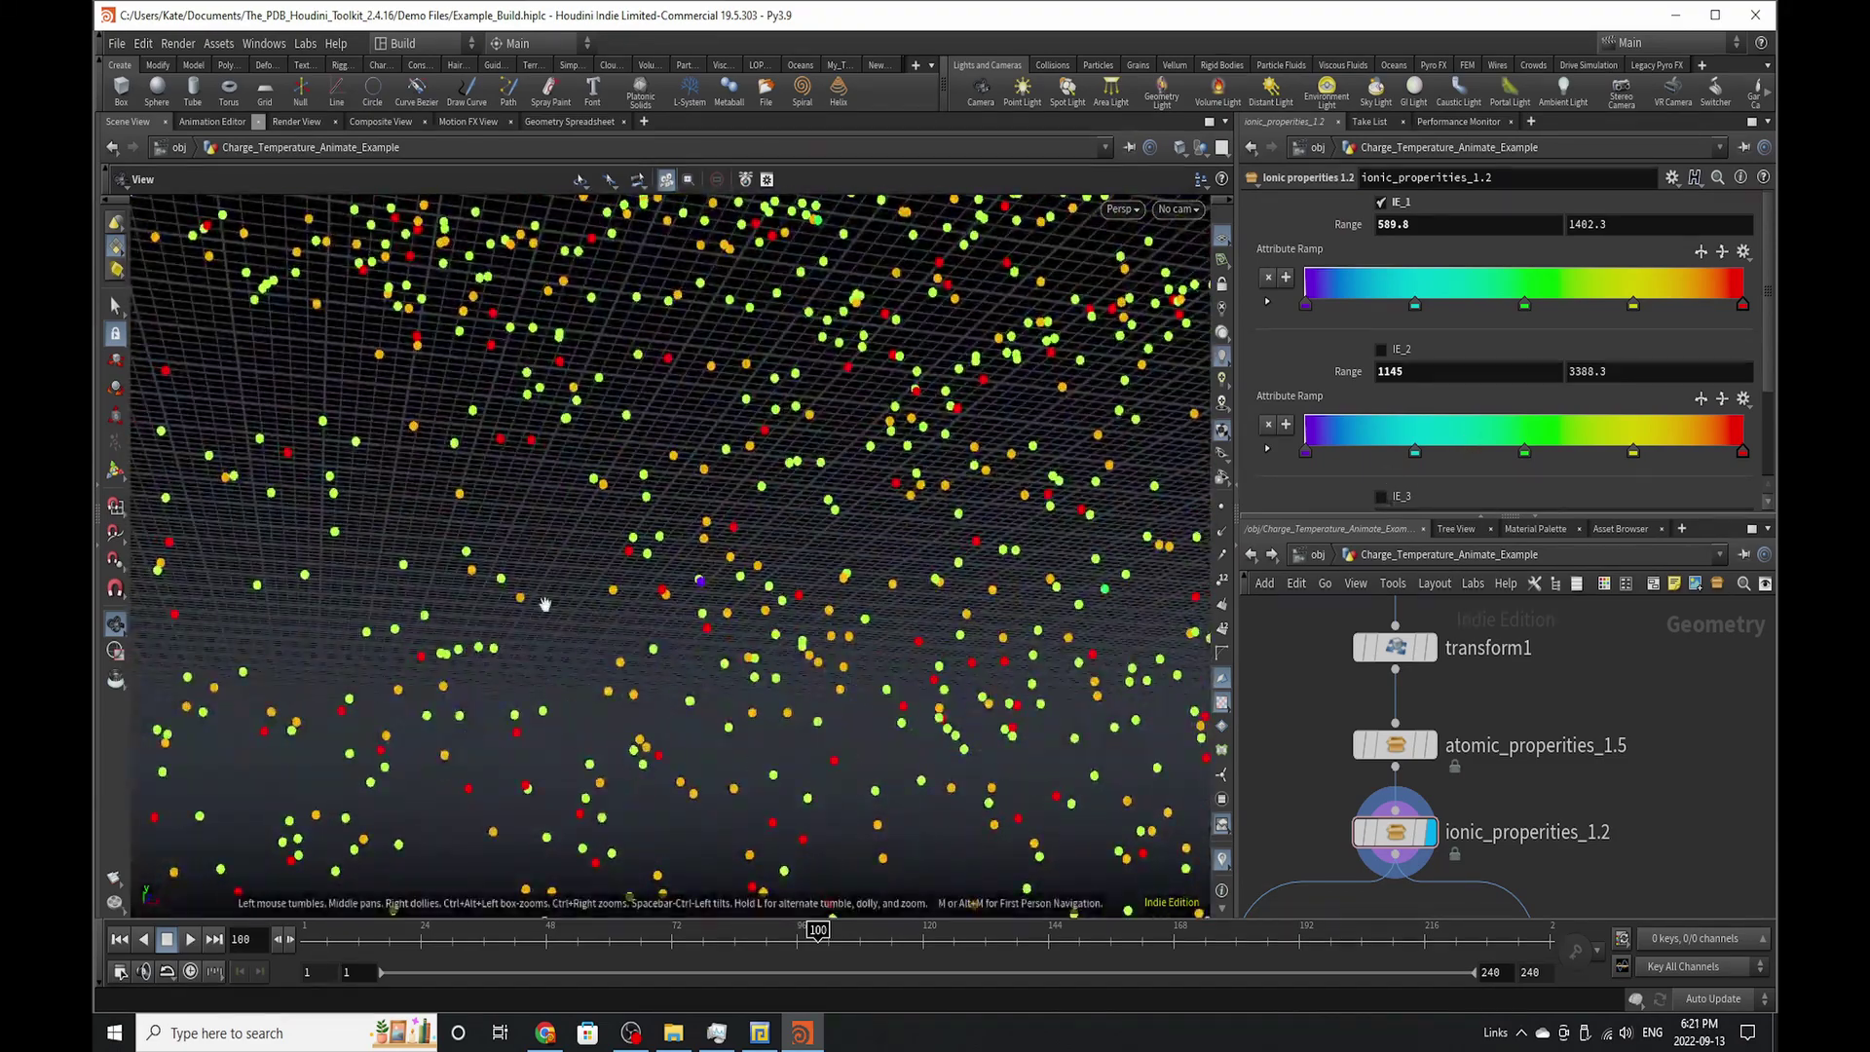
right_drag(973, 491, 633, 585)
middle_drag(801, 434, 656, 668)
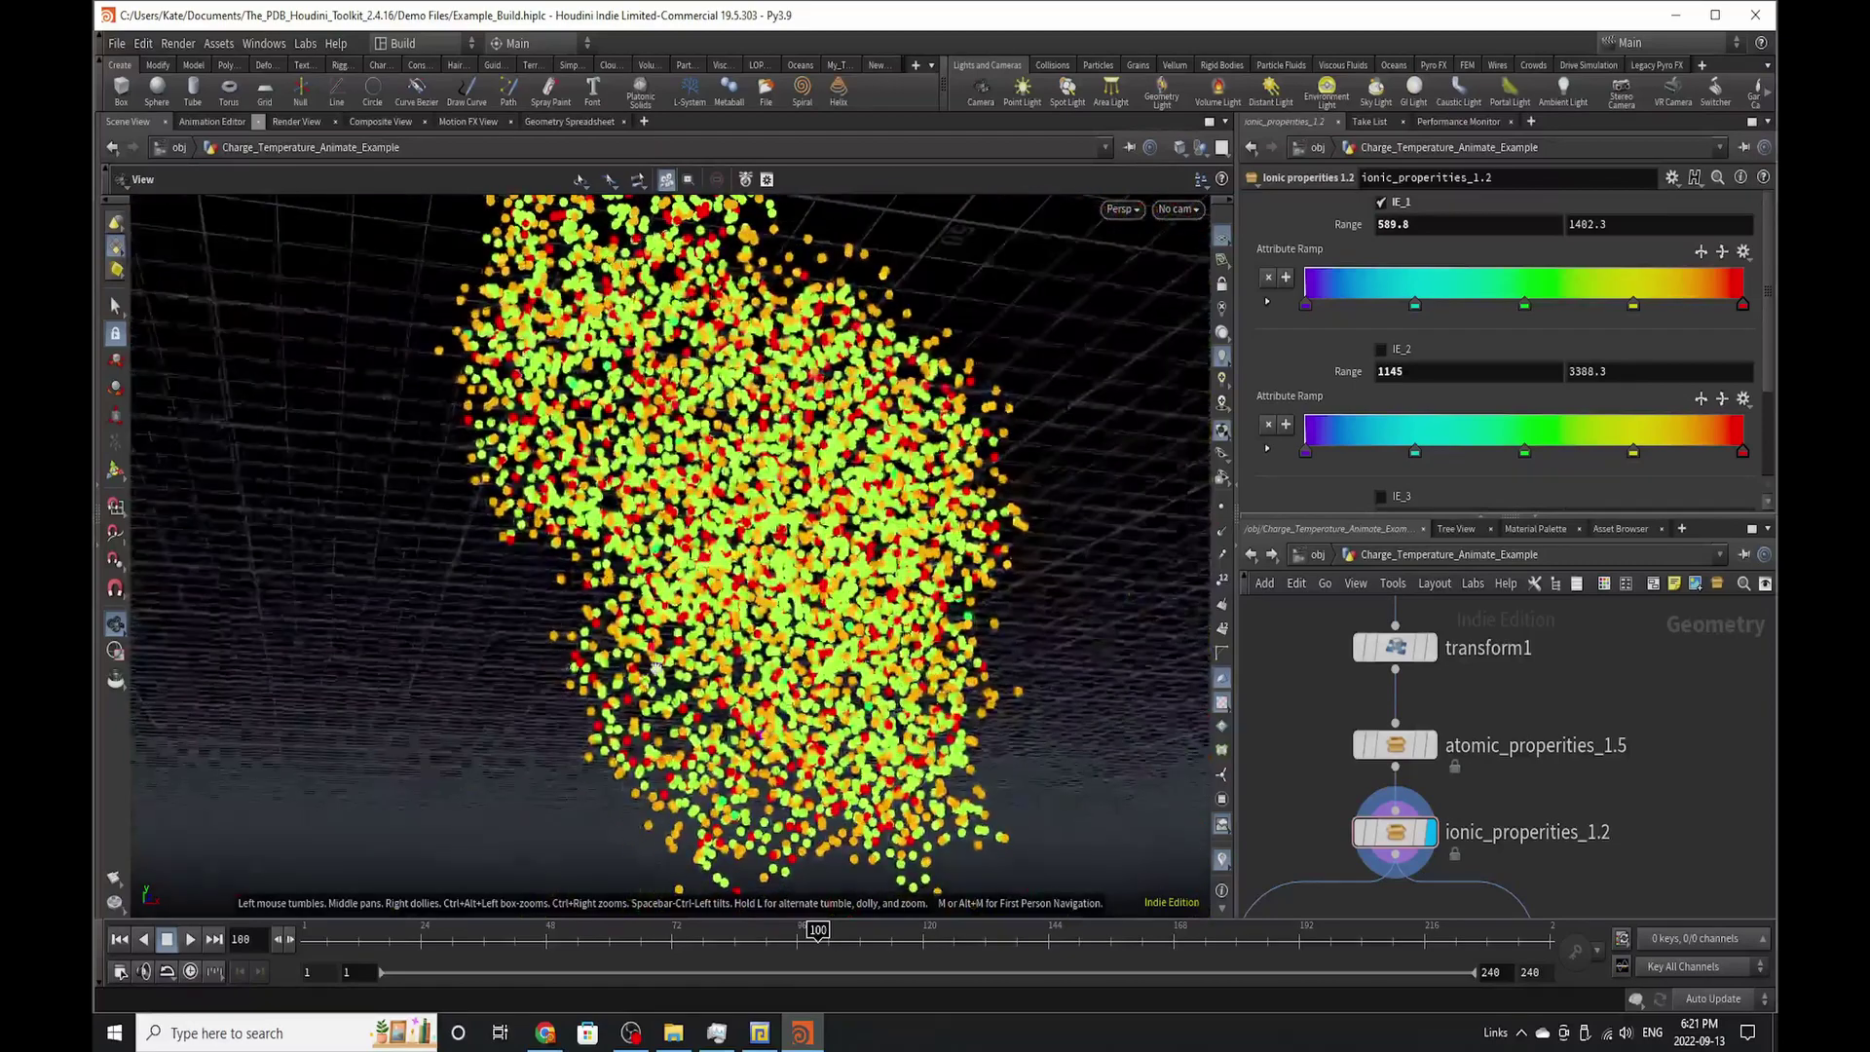
- Turn off the IE_1 coloring, view the atoms colored by IE_2, and switch IE_2 off again
mouse_move(656, 669)
mouse_down()
mouse_move(728, 604)
mouse_move(684, 686)
mouse_up()
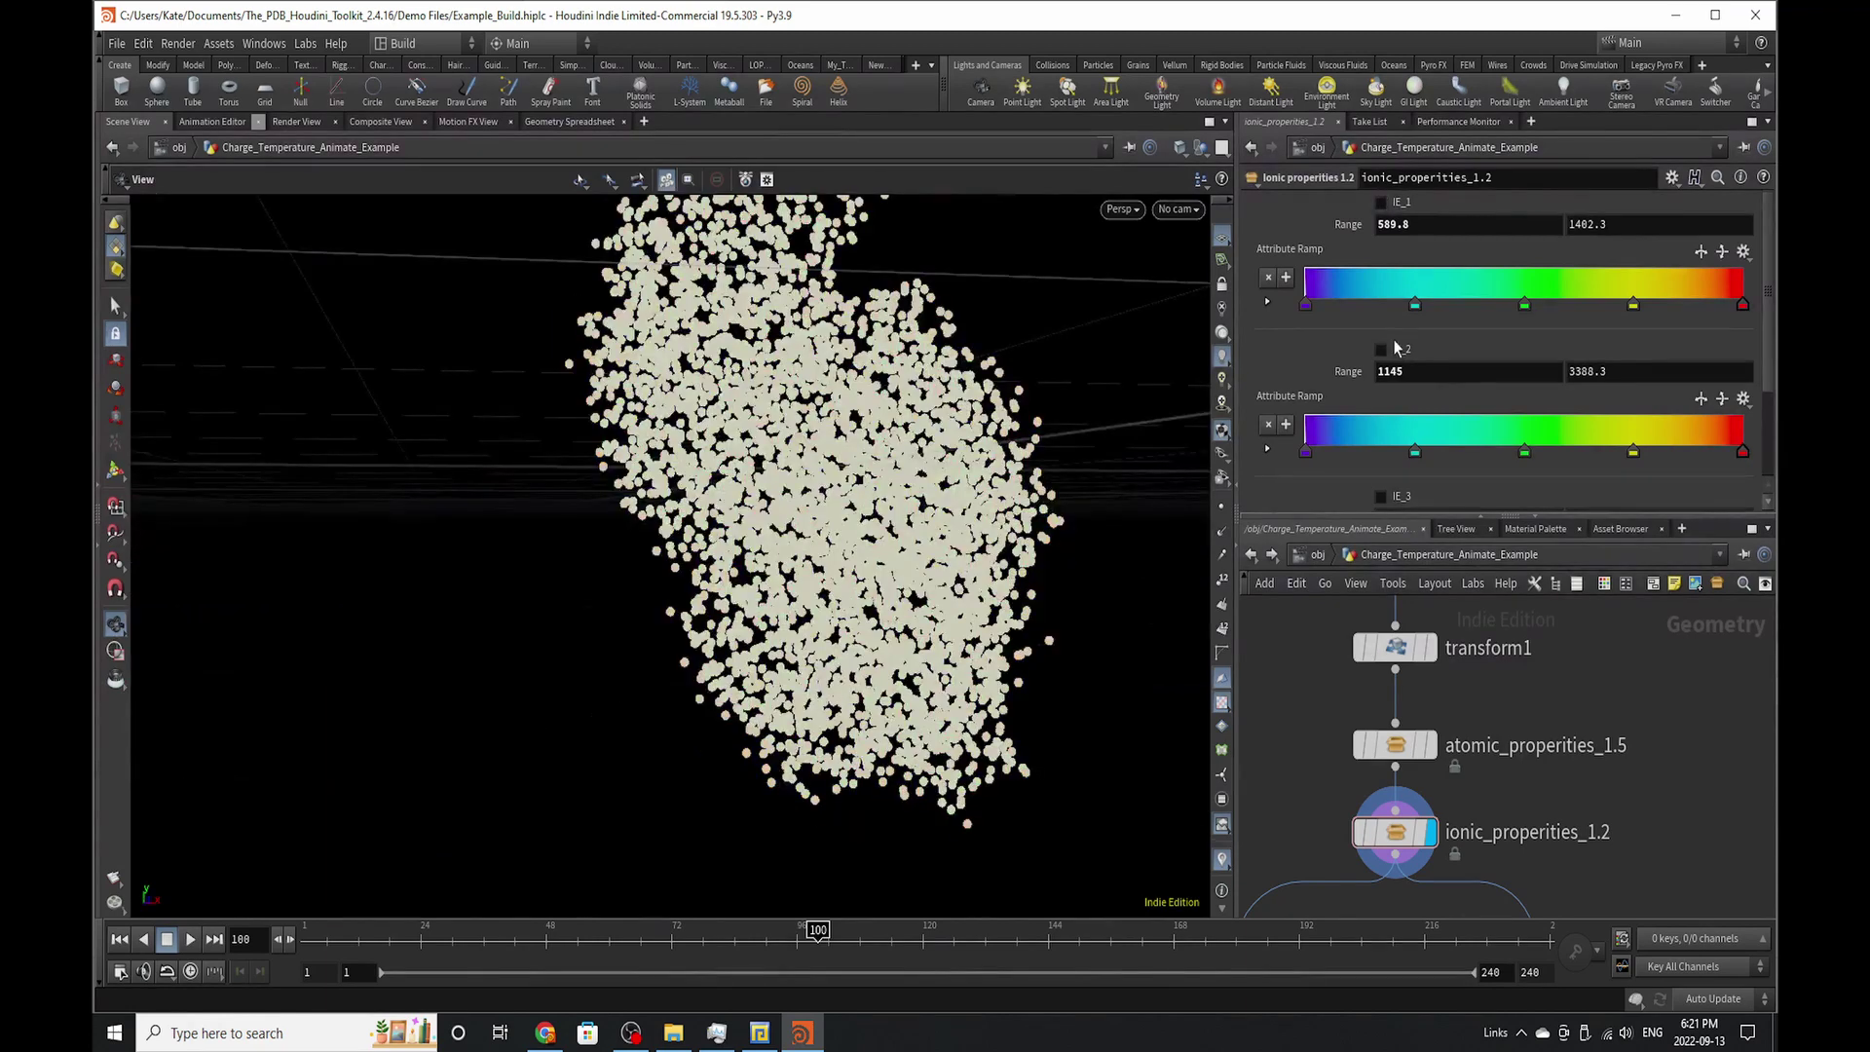
click(1379, 350)
drag(1006, 550, 826, 563)
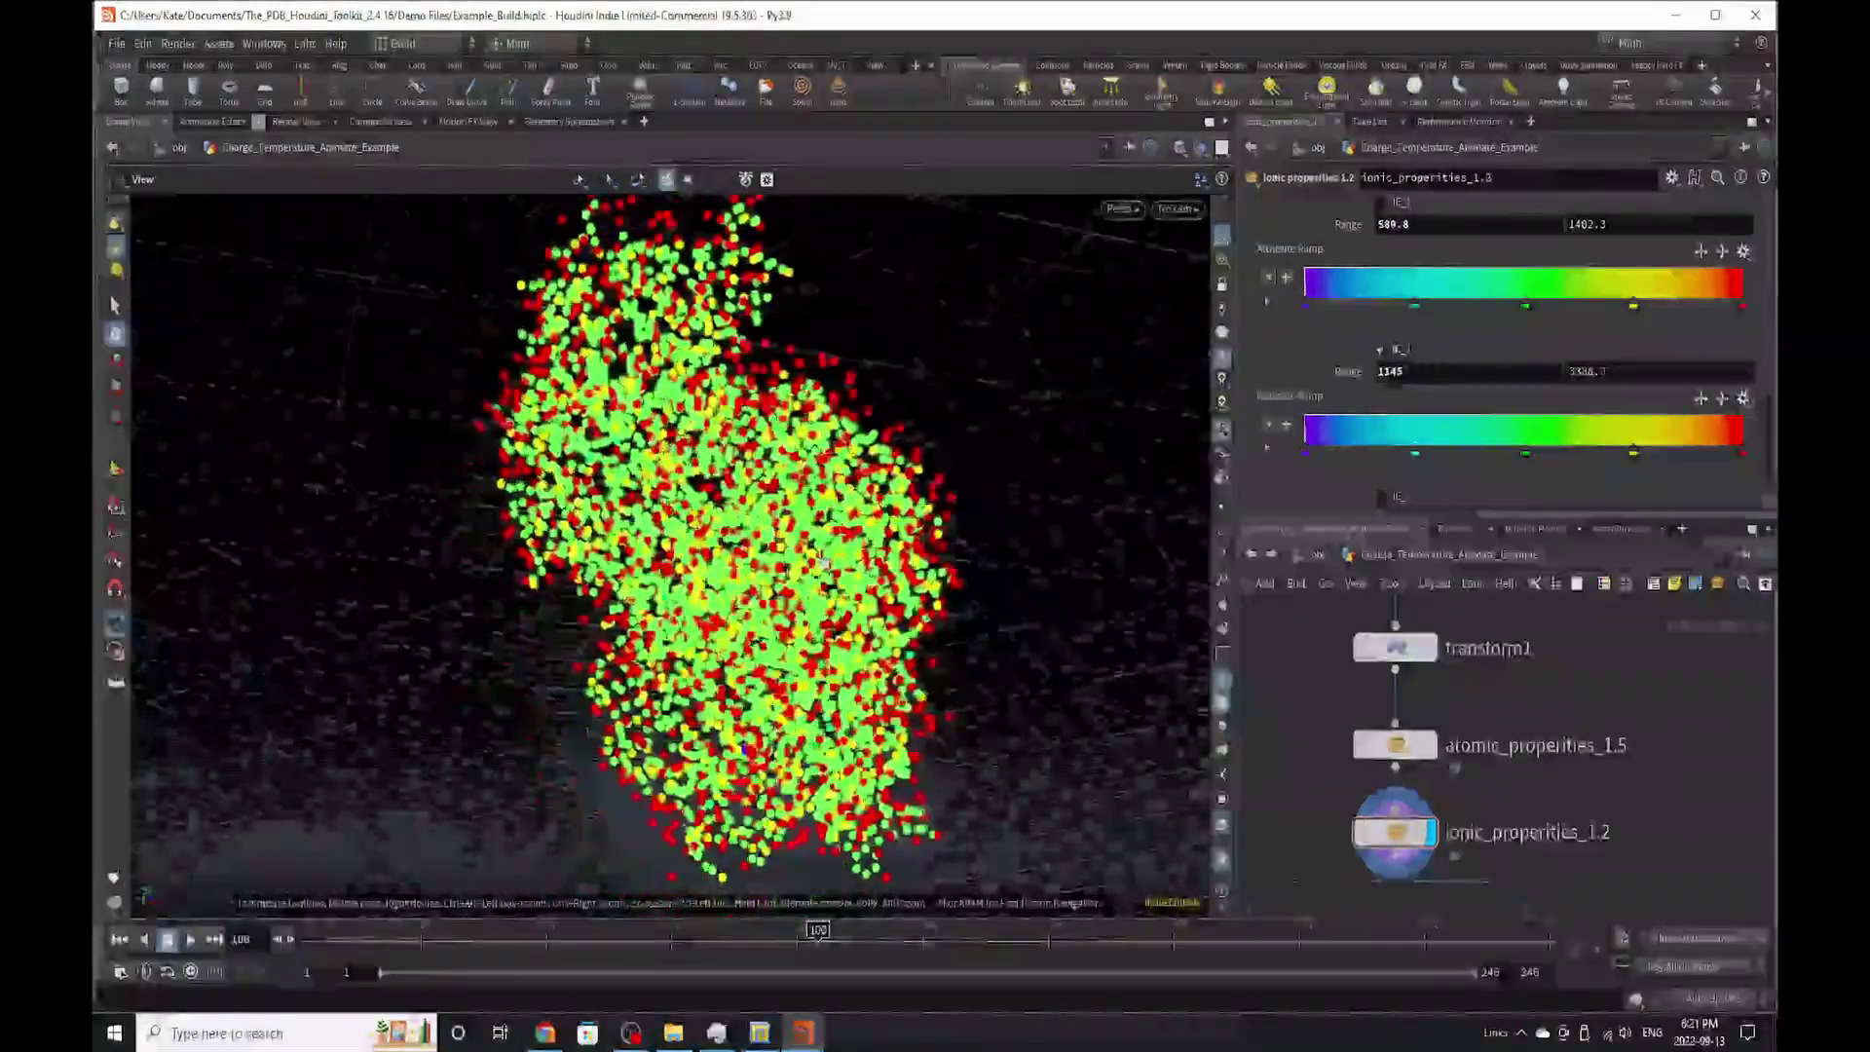
click(1380, 348)
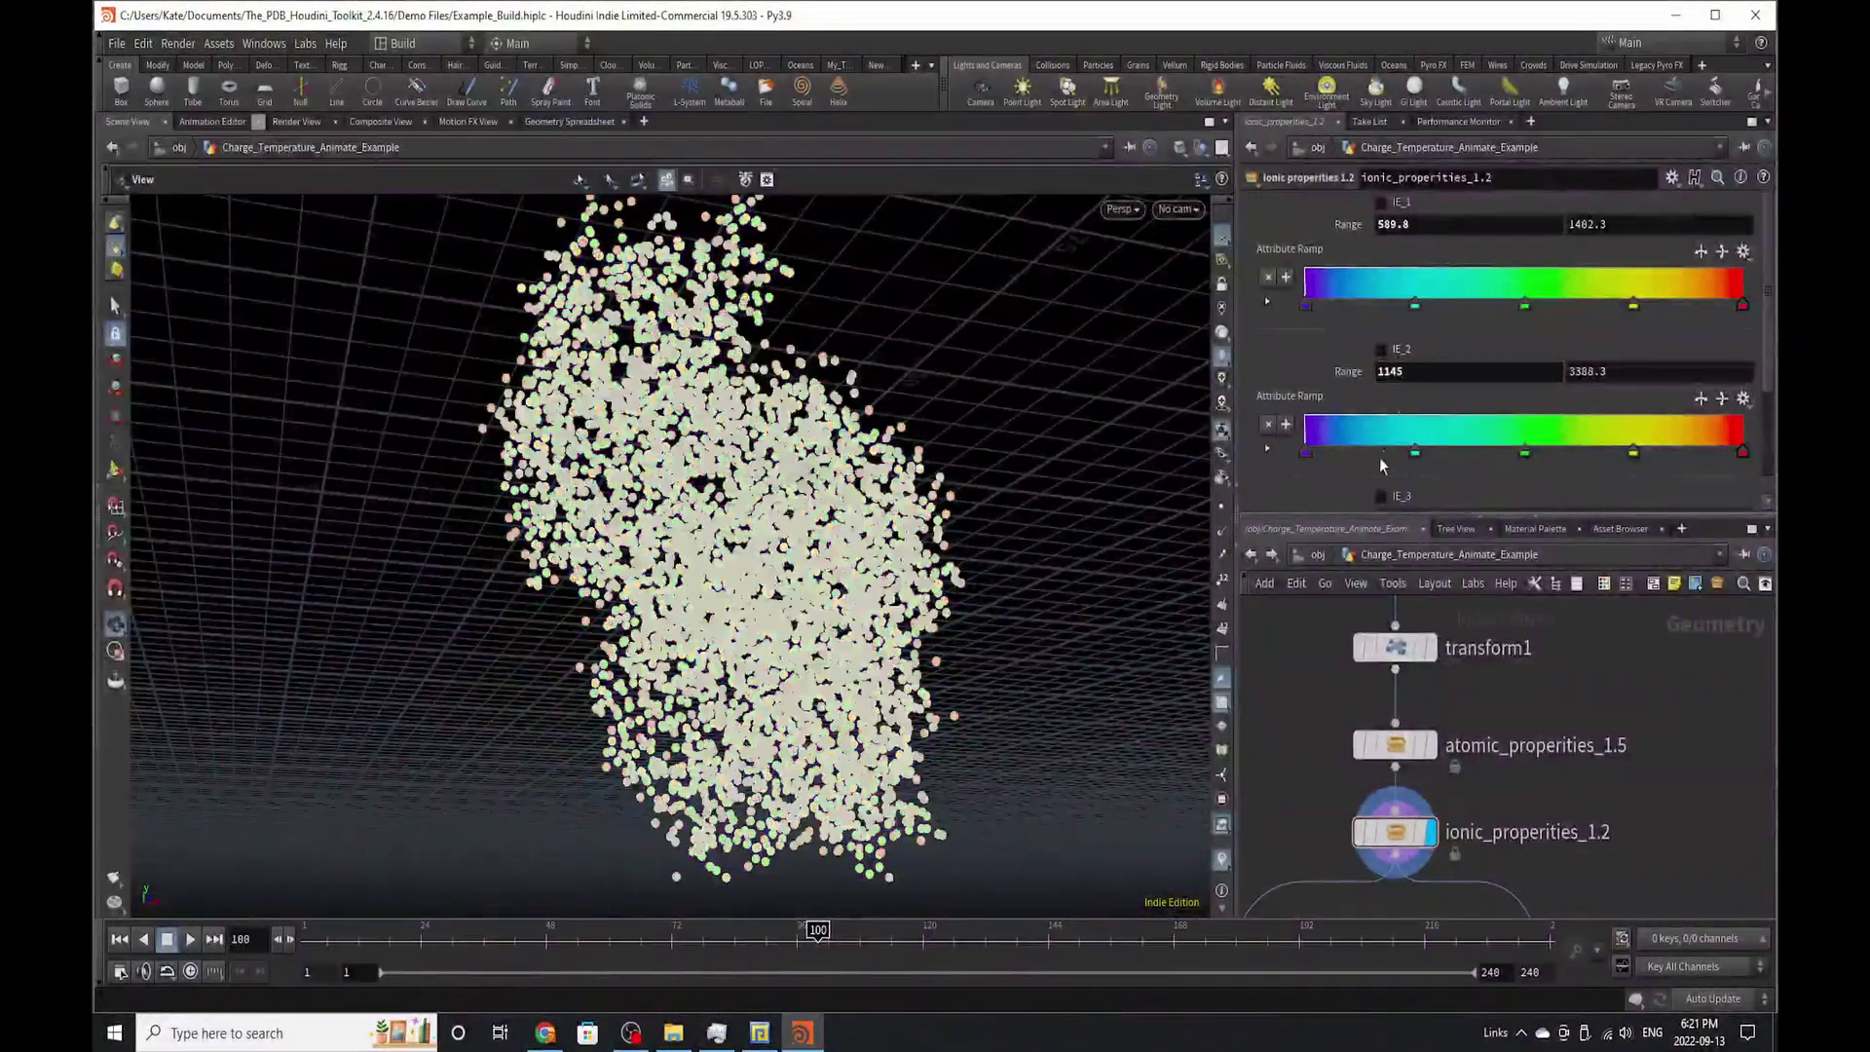
- Color the atoms by IE_3, inspect the protein in the scene, and turn the IE_3 coloring off
drag(832, 584, 1020, 502)
scroll(813, 530, down, 2)
drag(814, 530, 858, 585)
scroll(1507, 368, down, 2)
scroll(1506, 364, down, 2)
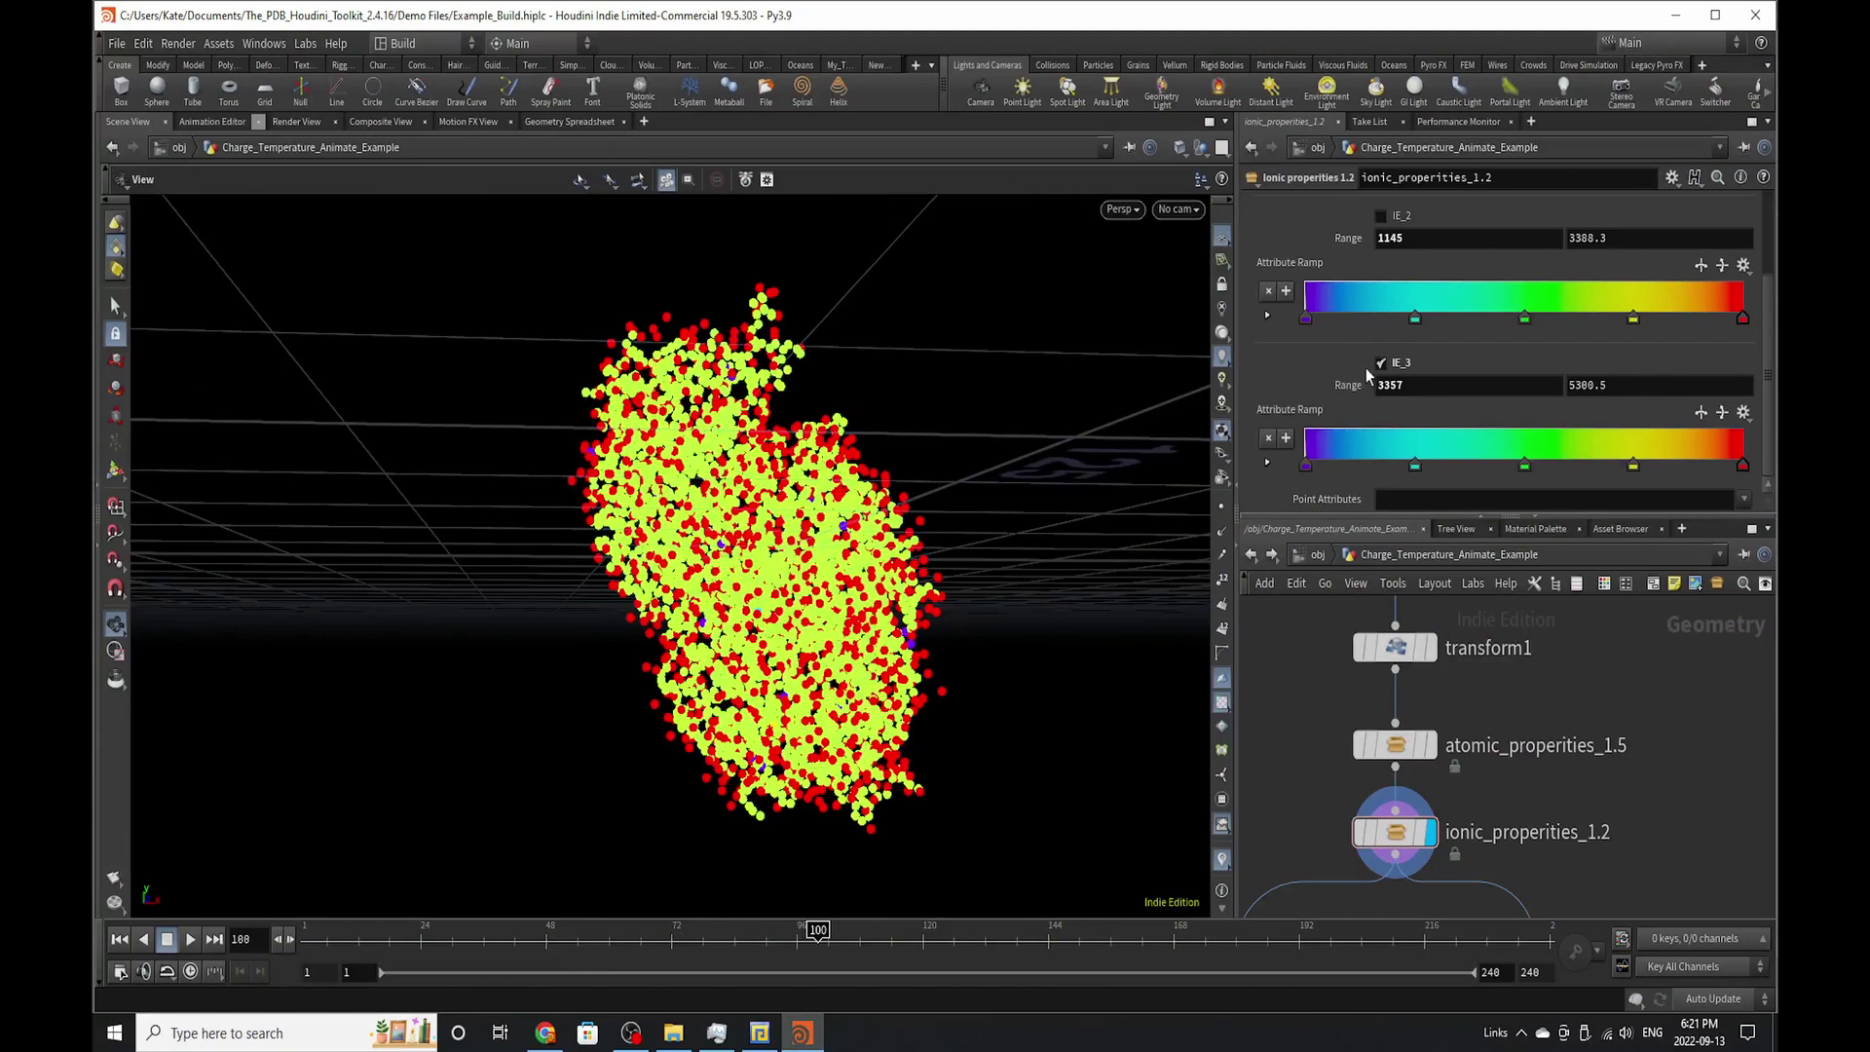
- Display the Out_Temperature_Animate node in the scene and open the parameters of amino_animate_2.3
scroll(1422, 694, down, 6)
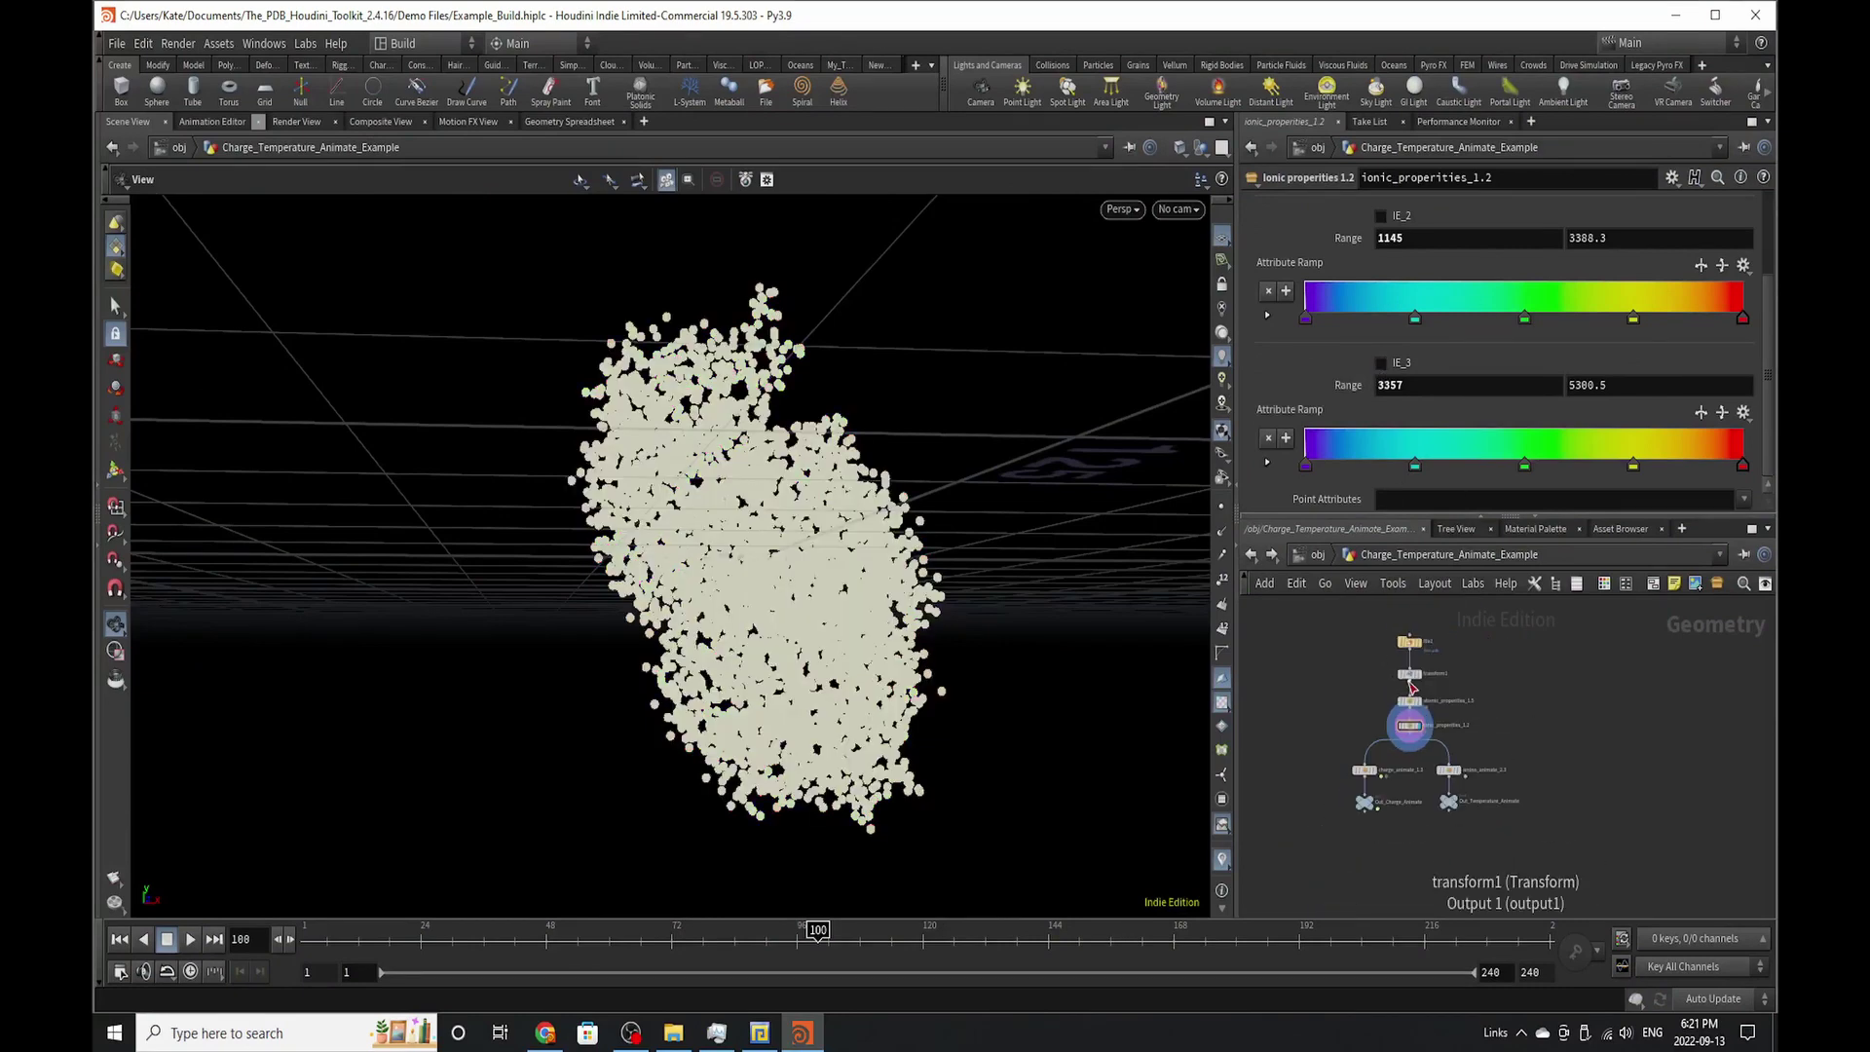
scroll(1424, 857, up, 3)
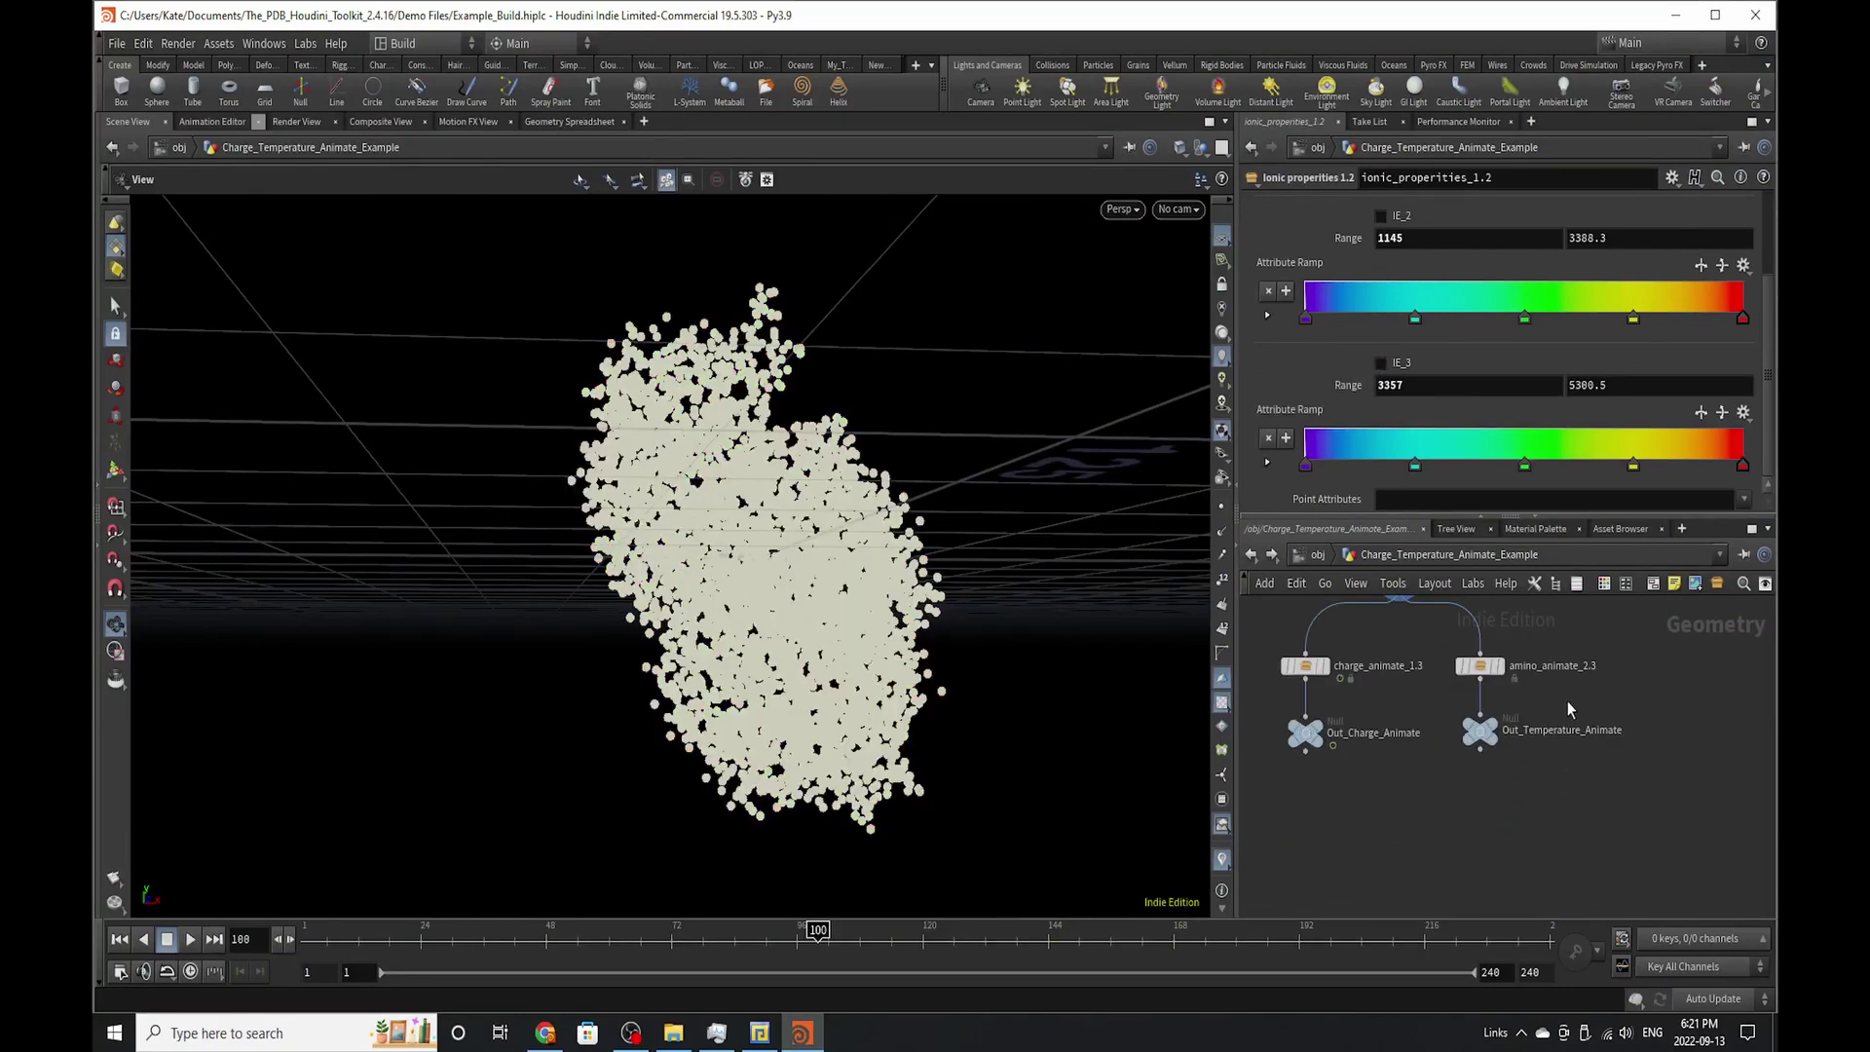
scroll(1515, 702, up, 3)
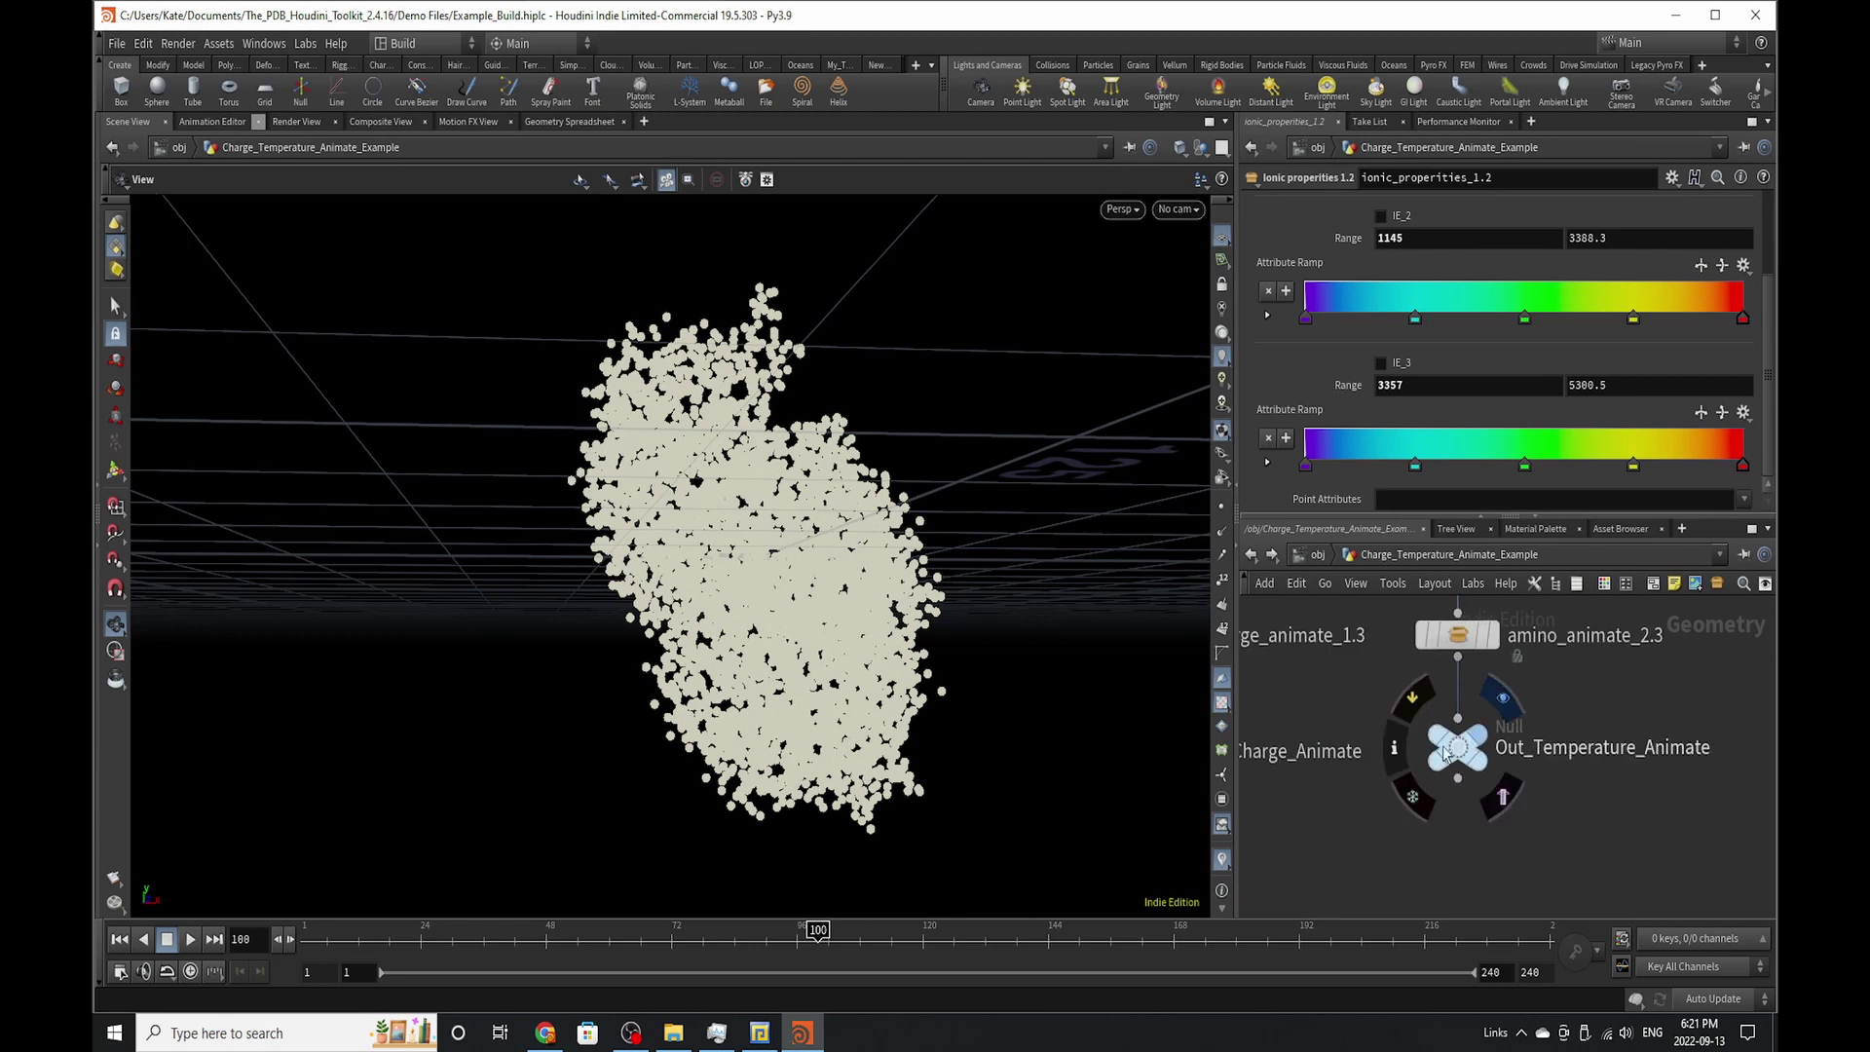
click(1448, 755)
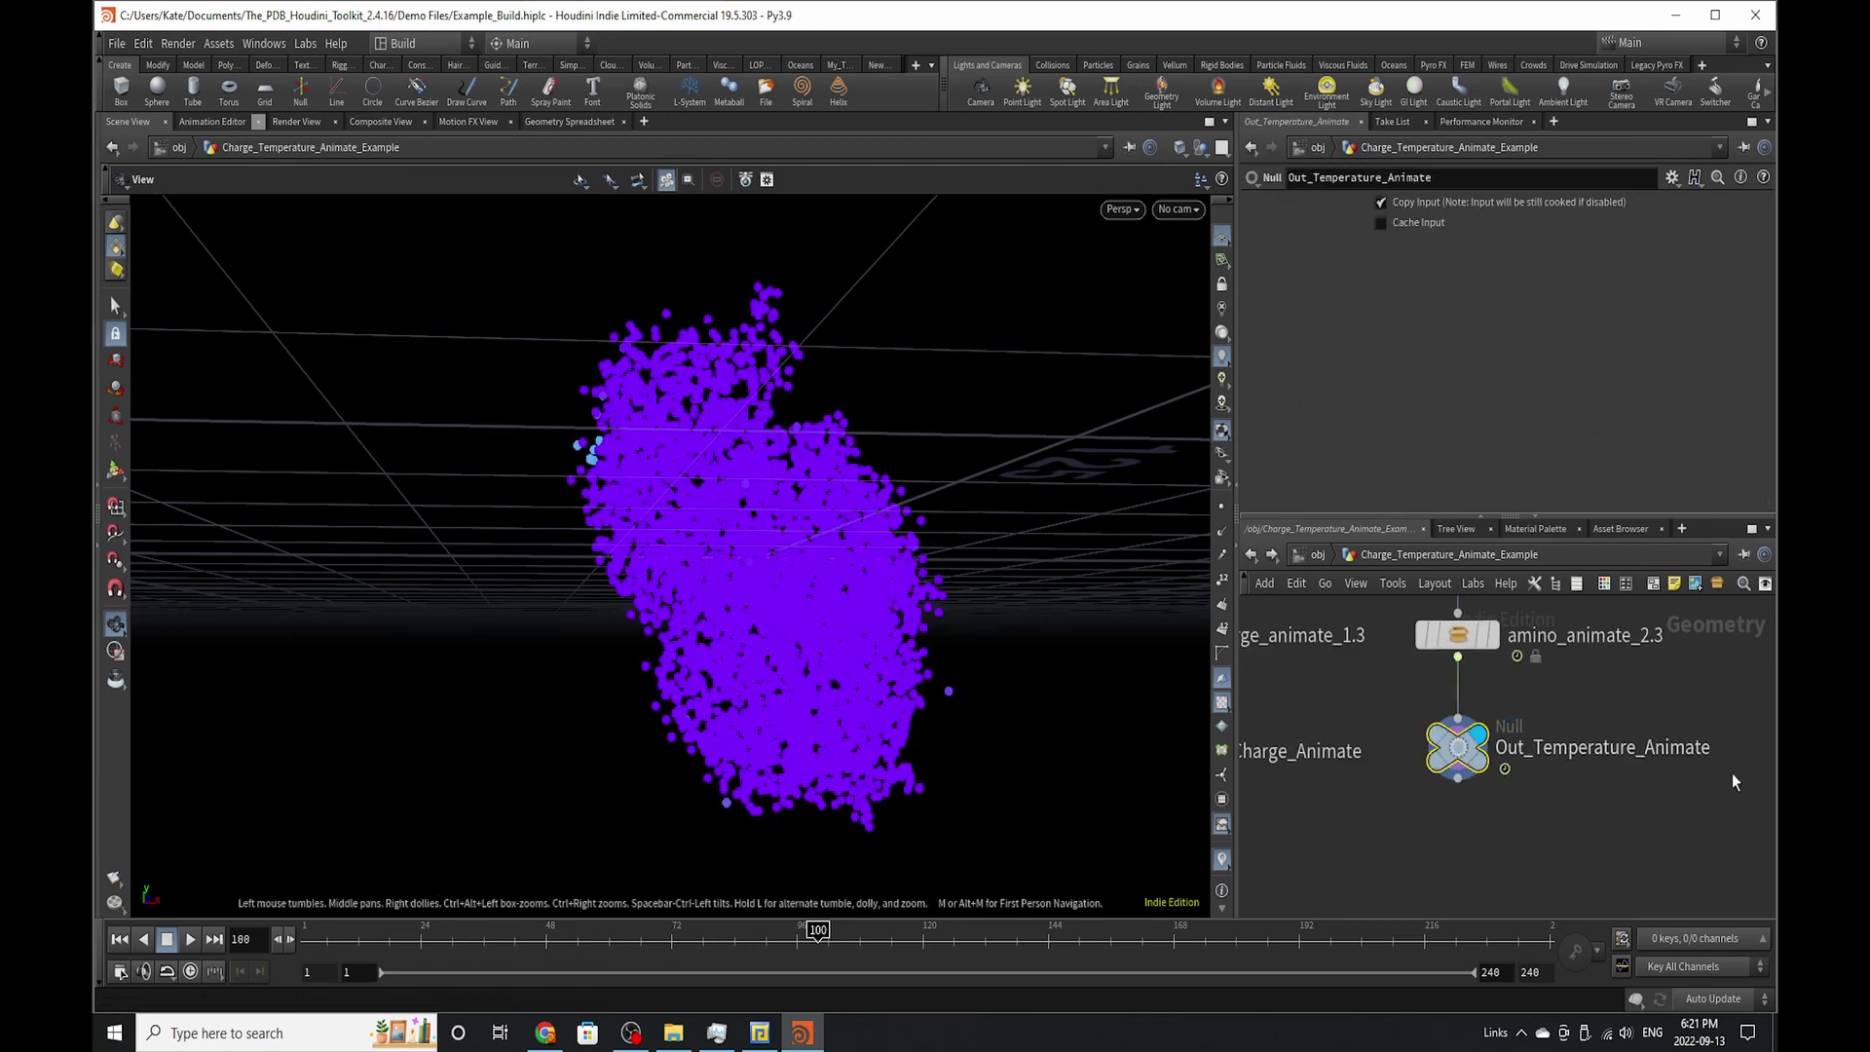
scroll(1697, 721, down, 3)
scroll(1719, 723, up, 3)
click(1369, 706)
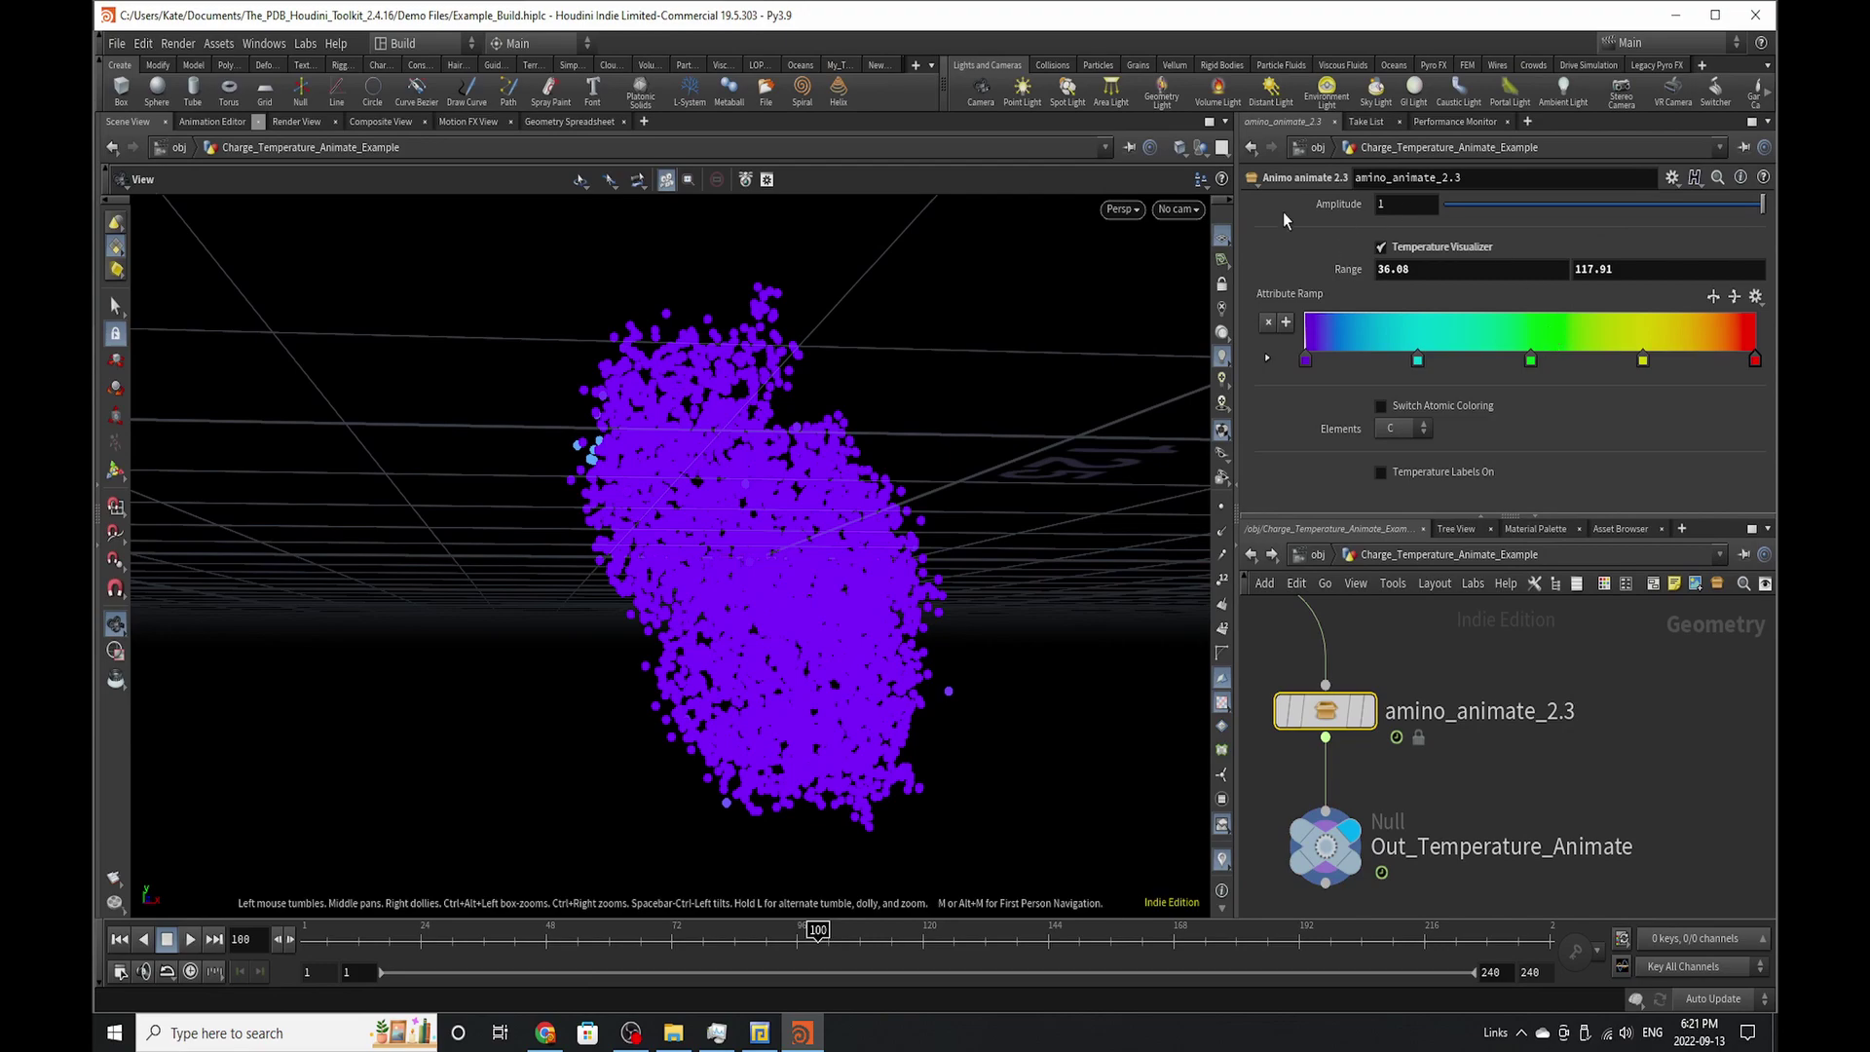
- Sort the spreadsheet by tempFactor, highest first, and set the upper end of the Temperature Visualizer range to 46.81
click(582, 123)
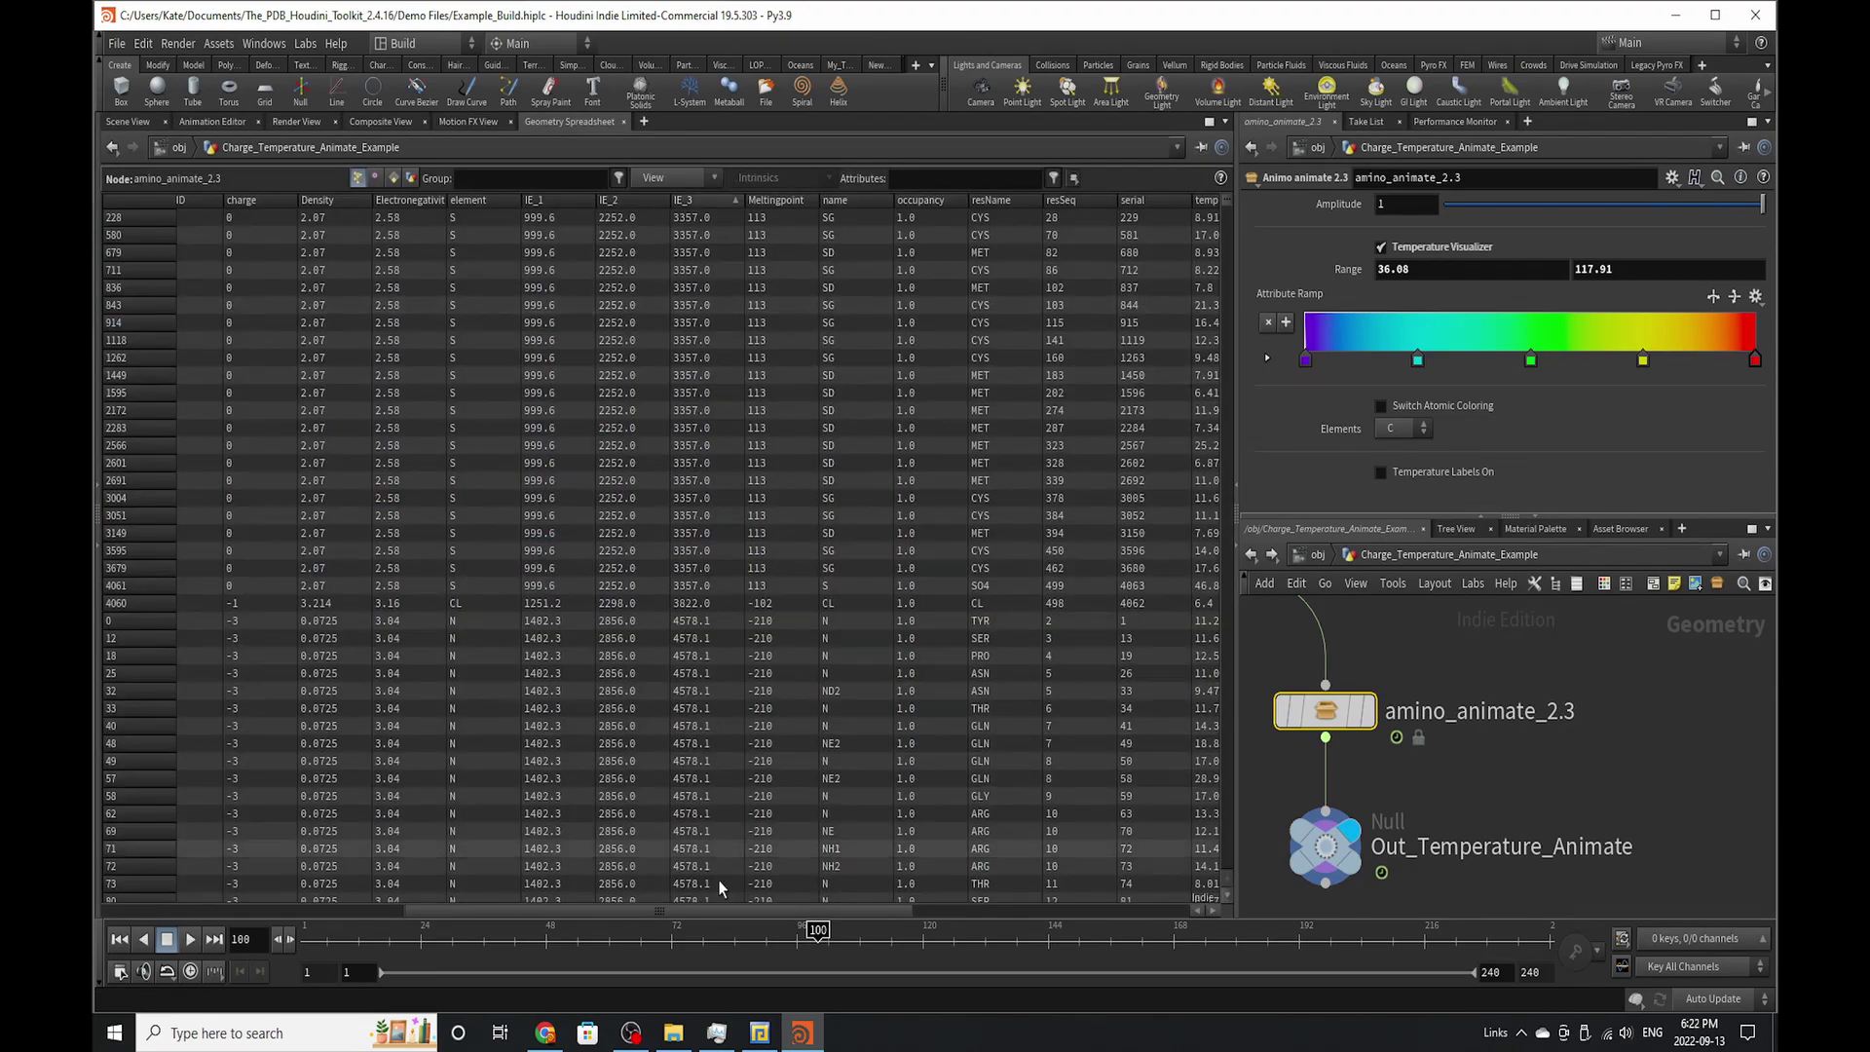
drag(693, 916, 989, 911)
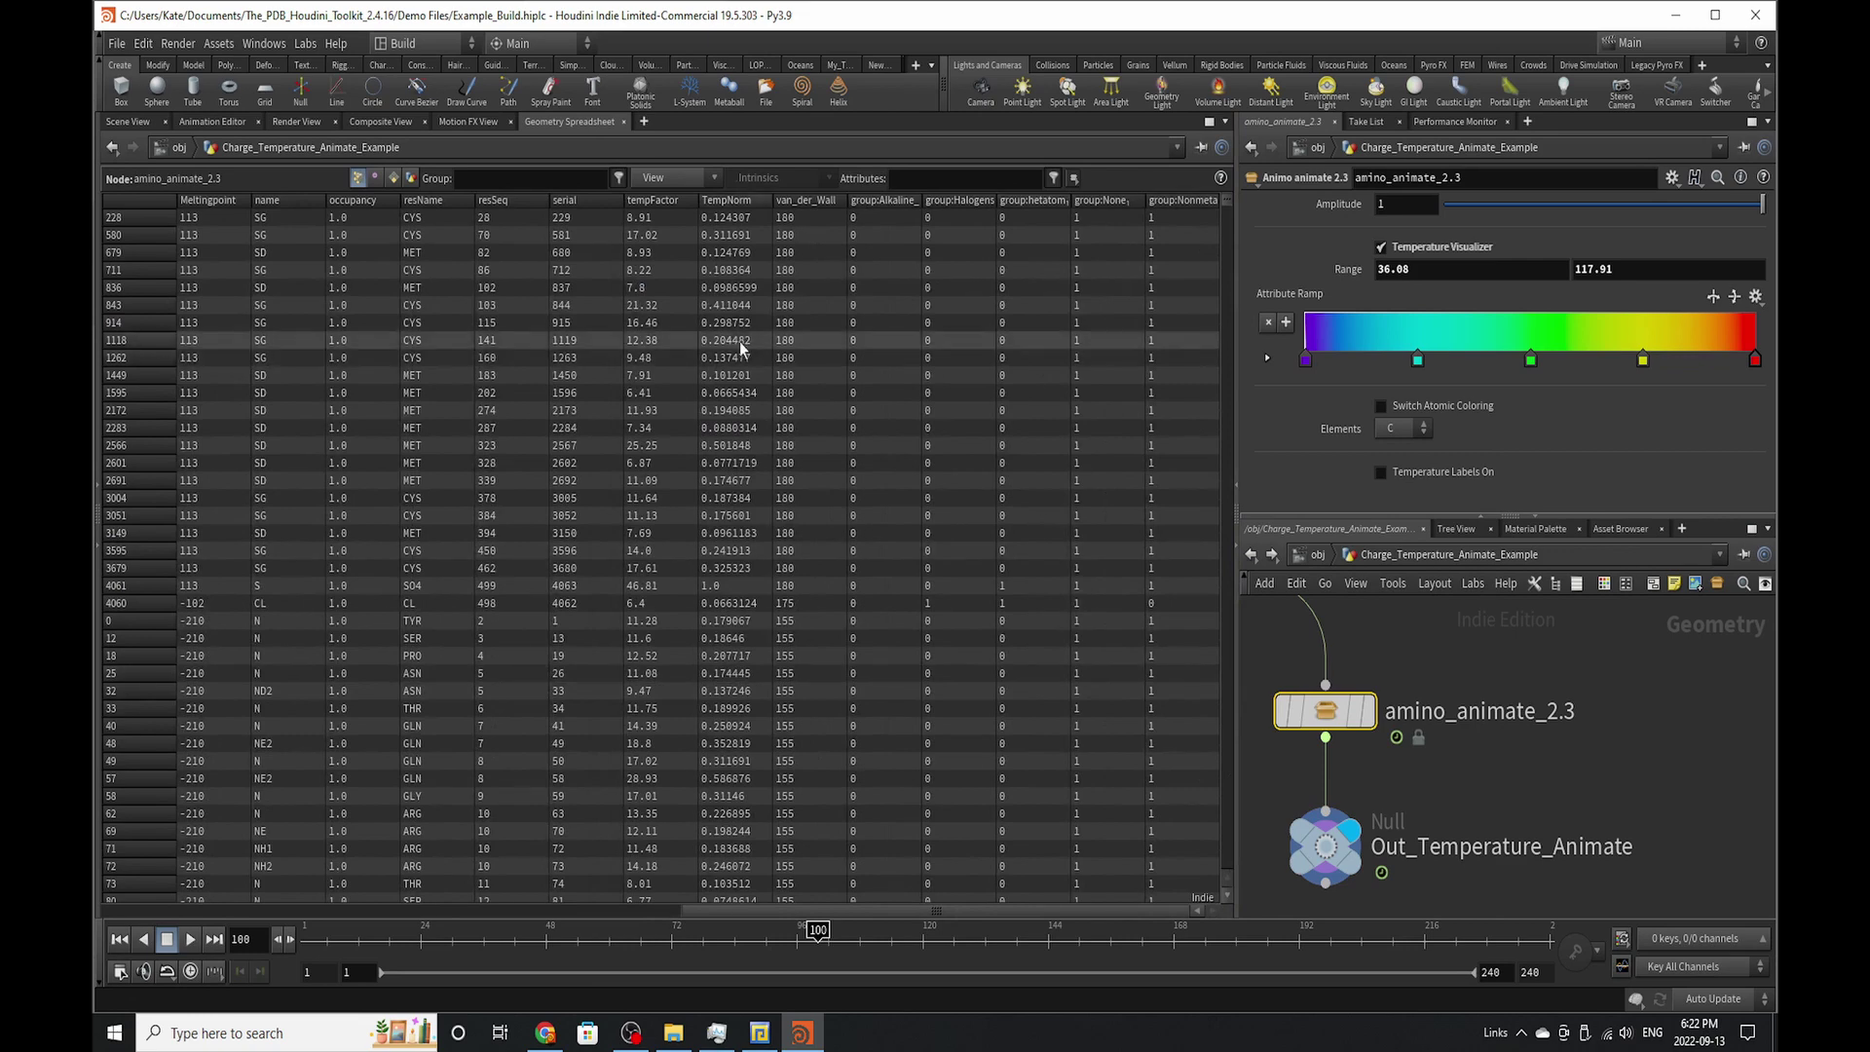
click(674, 200)
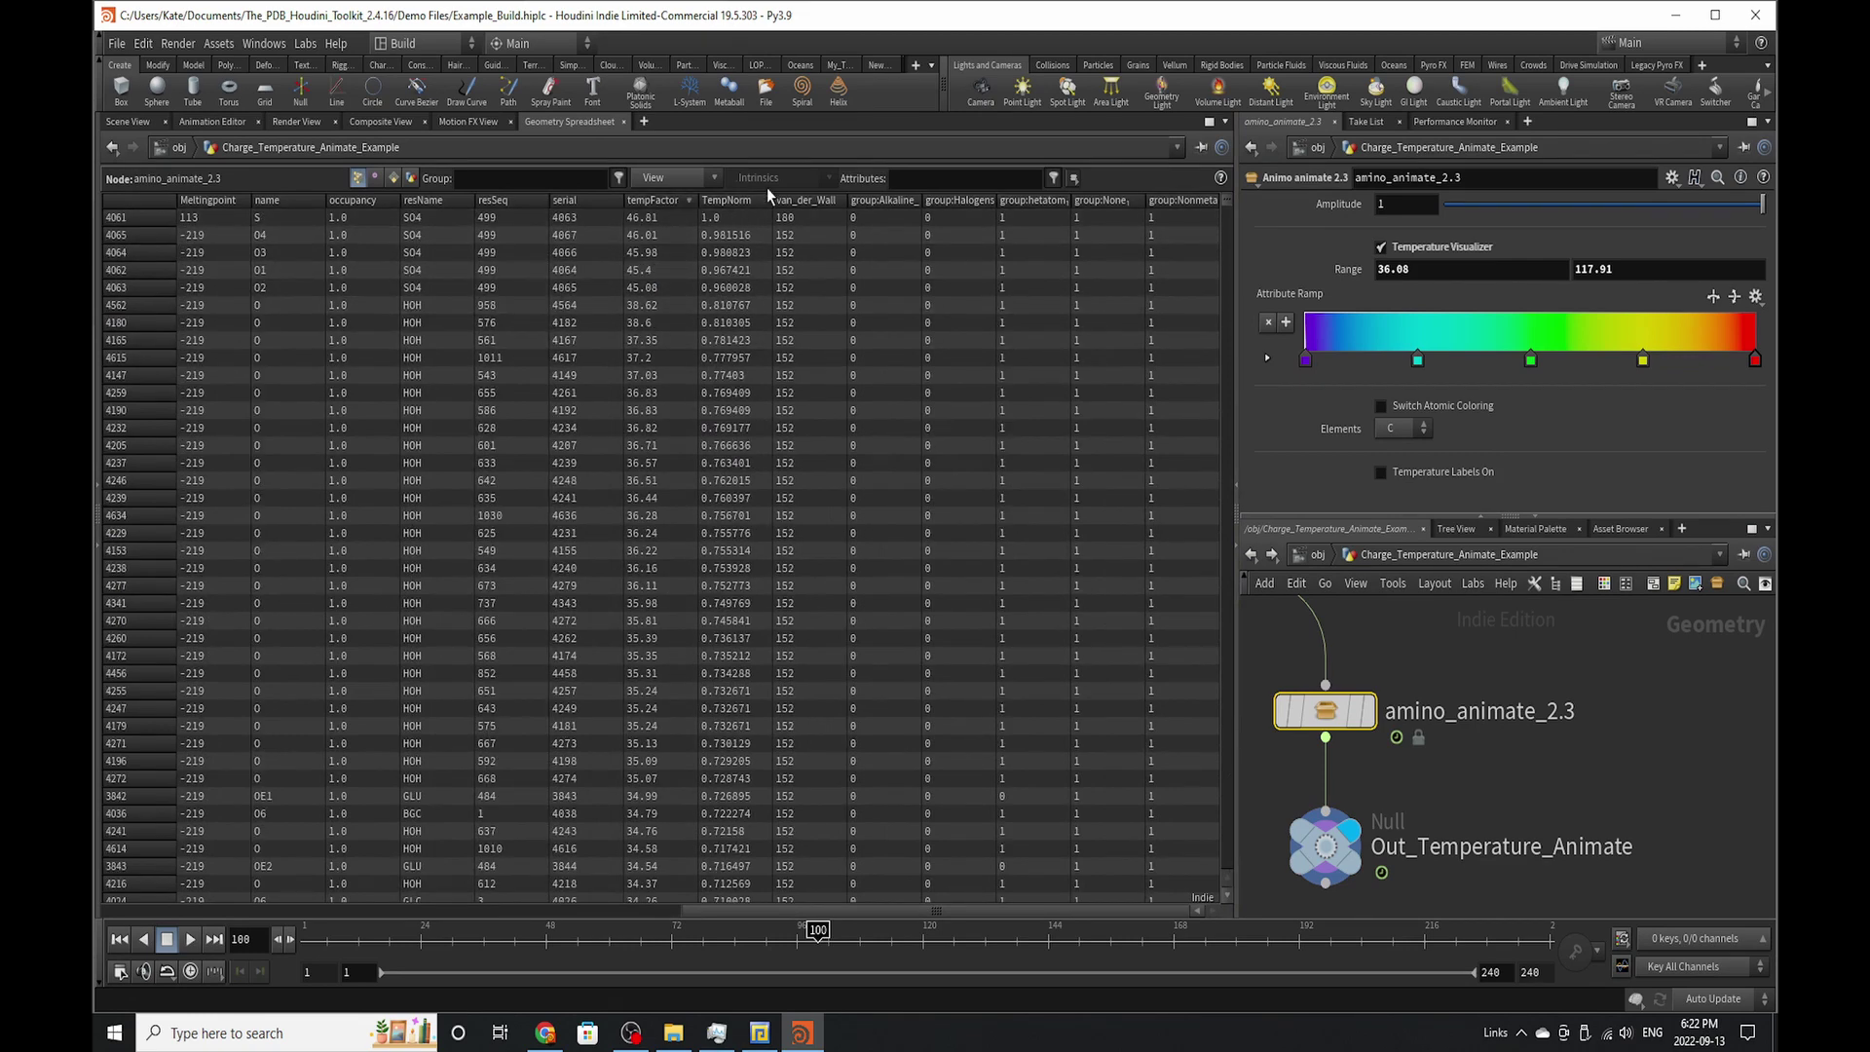
click(1597, 270)
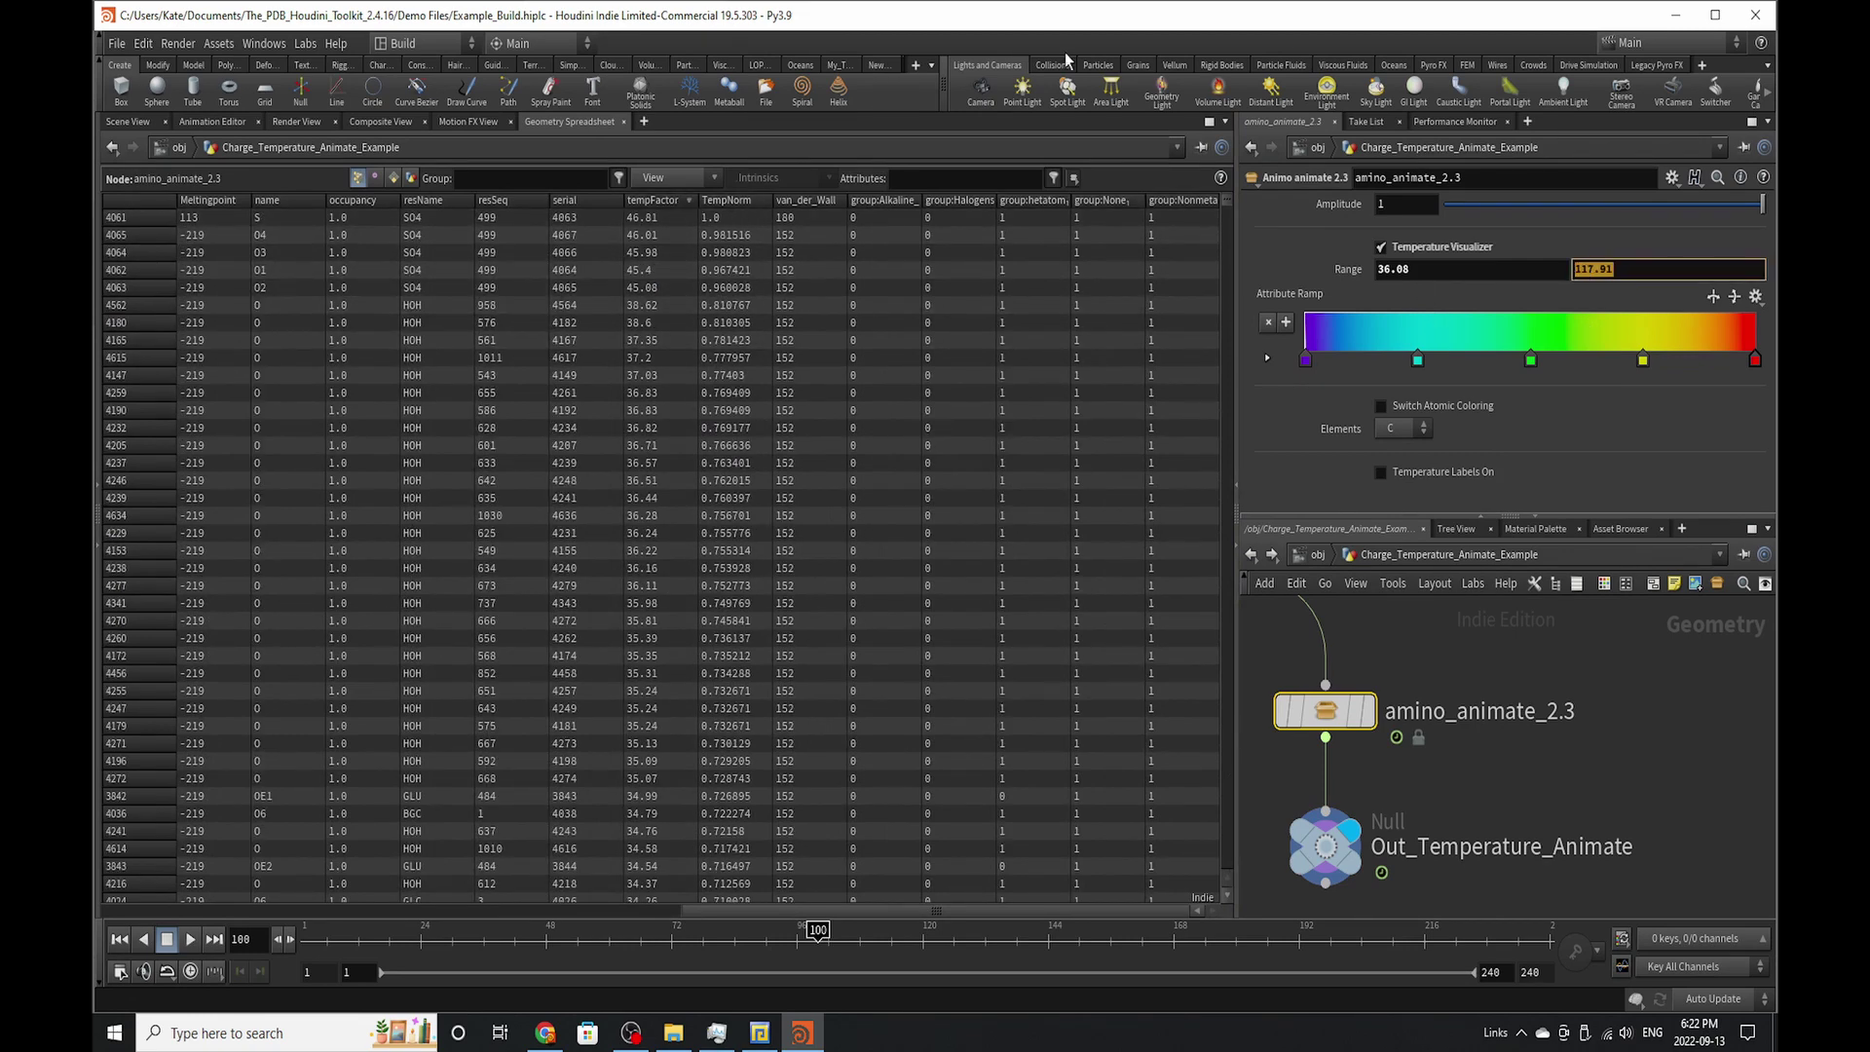
text(46.81)
key(Return)
- Sort tempFactor lowest first and set the lower end of the Temperature Visualizer range to 3.53
click(643, 201)
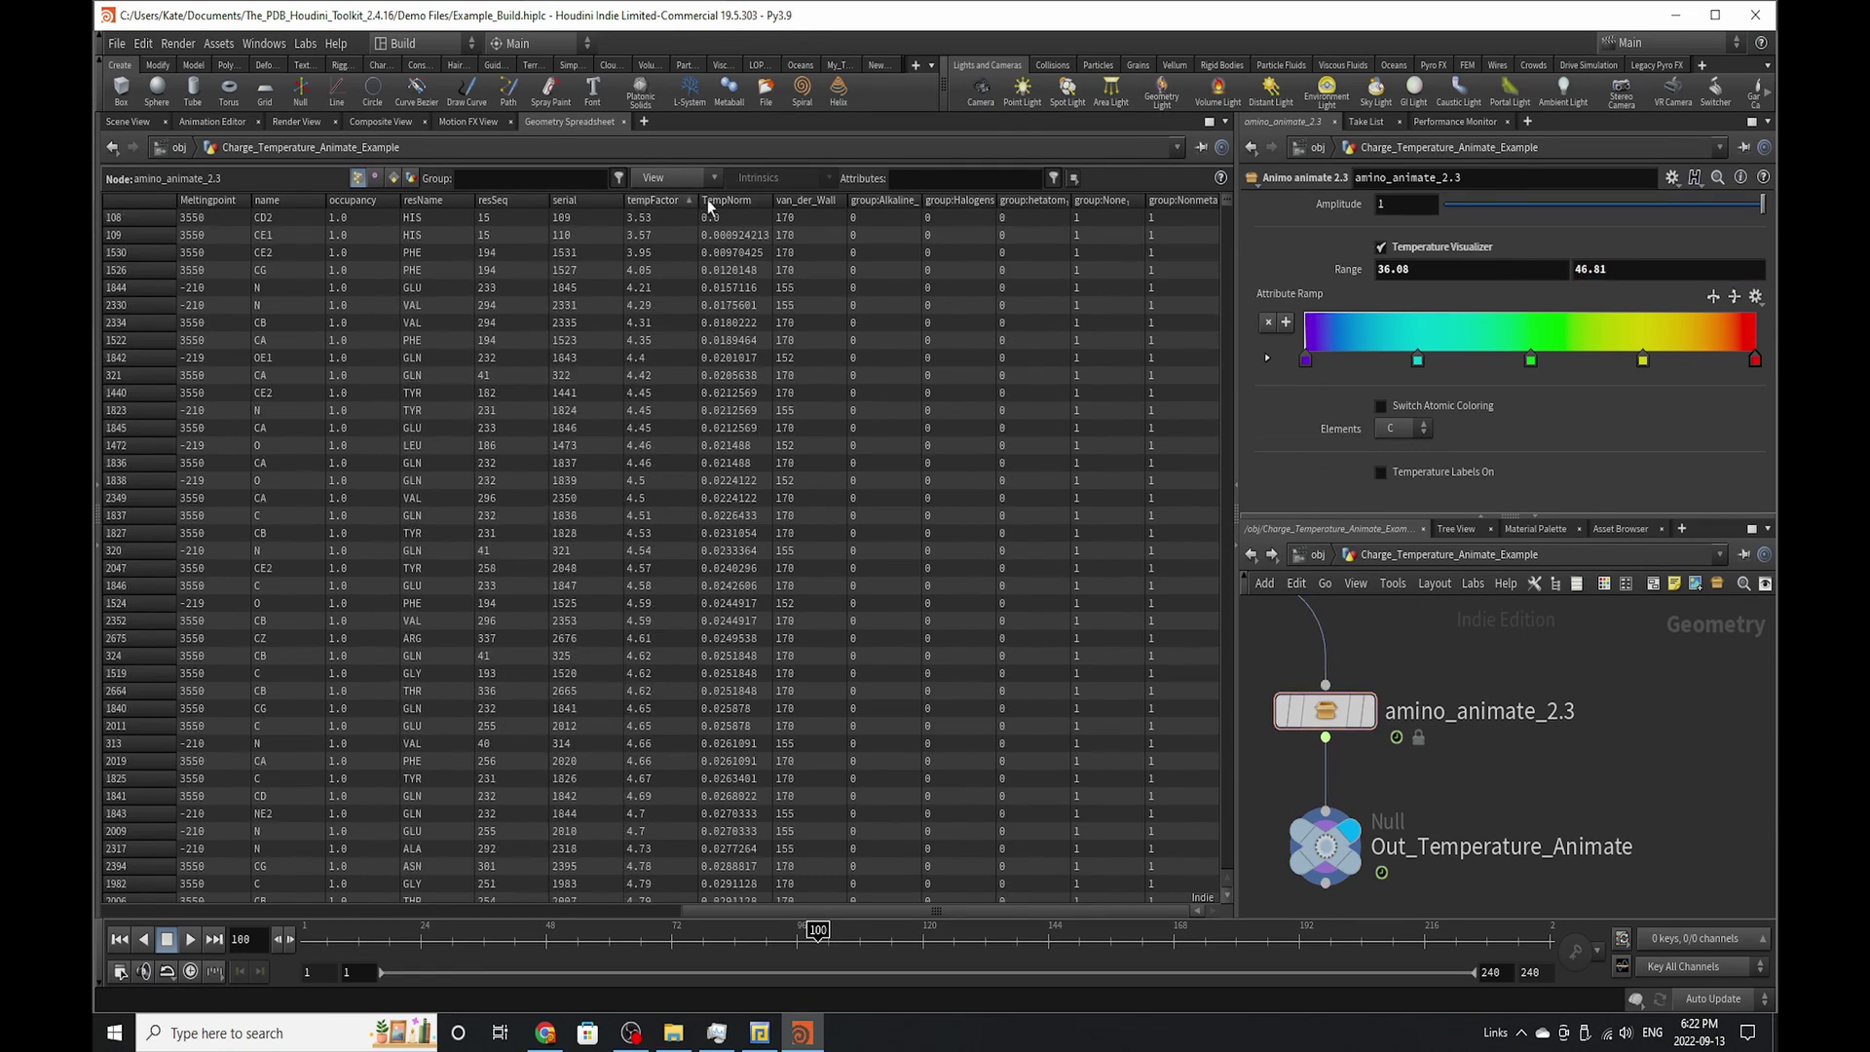
drag(1414, 270, 1155, 300)
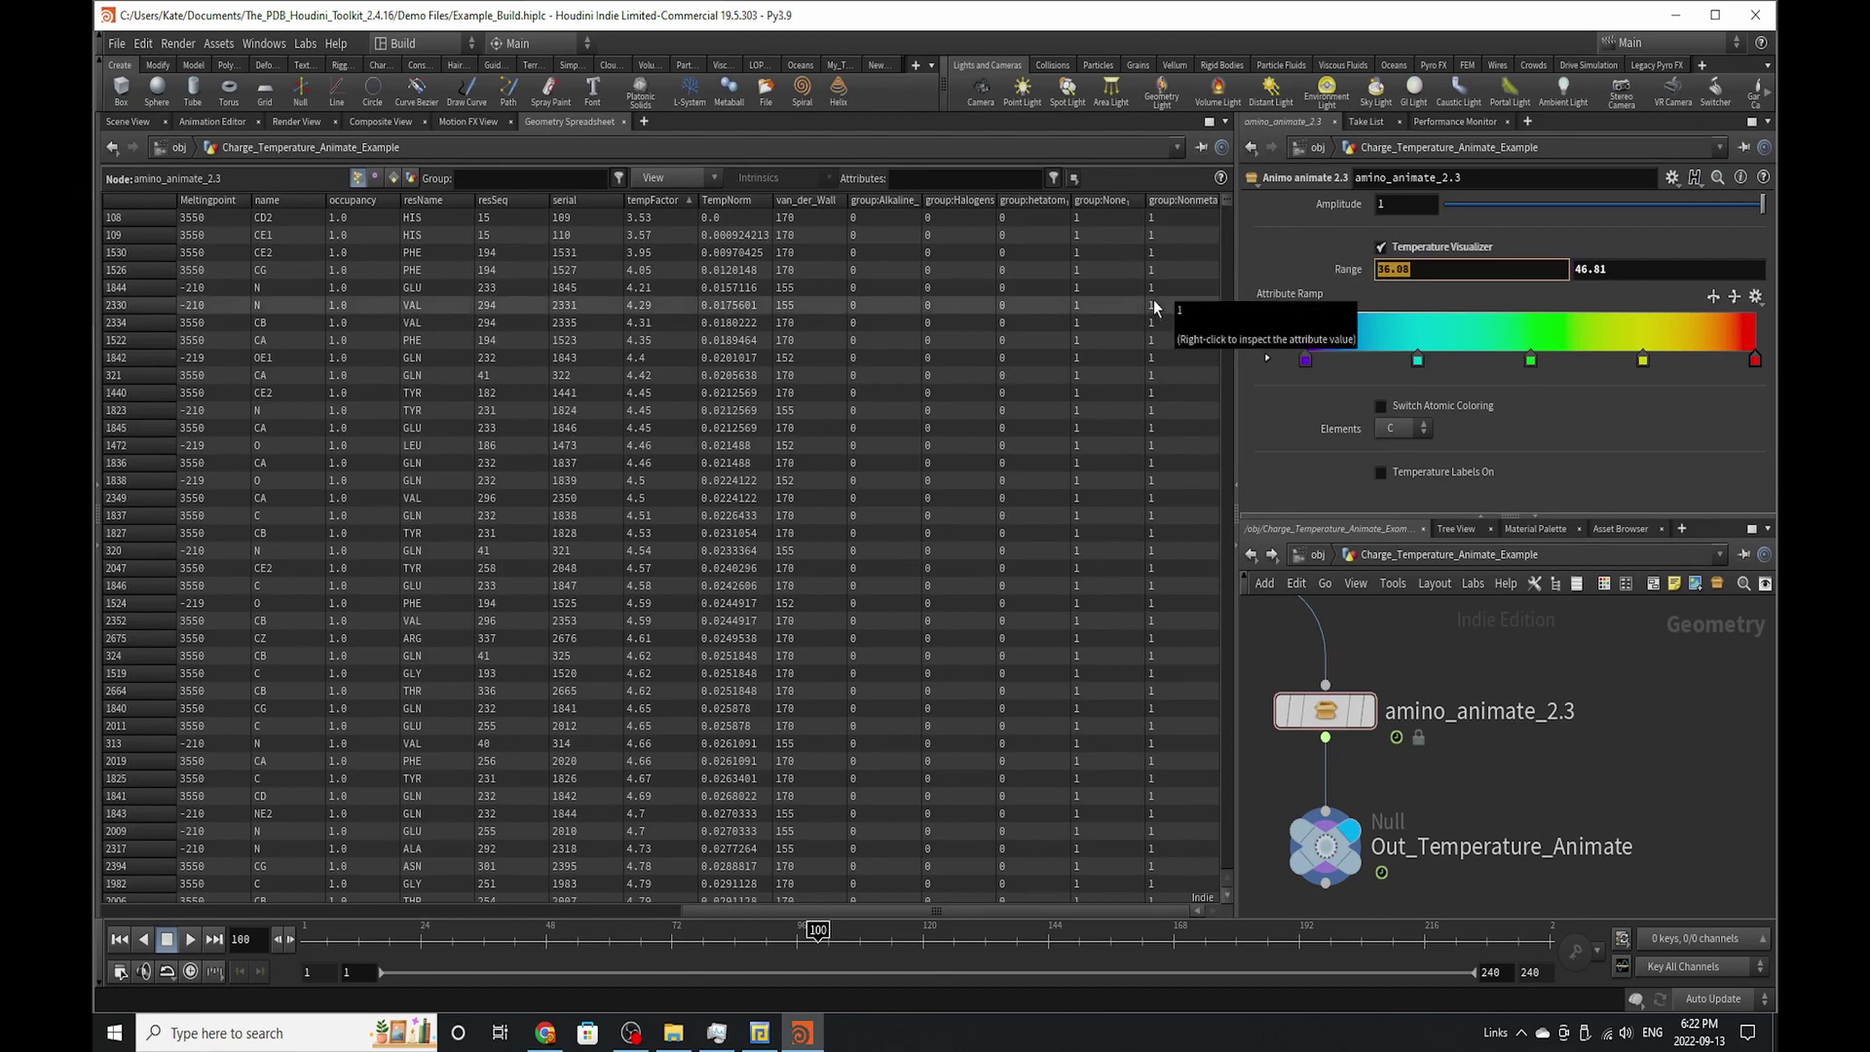
text(3.53)
key(Return)
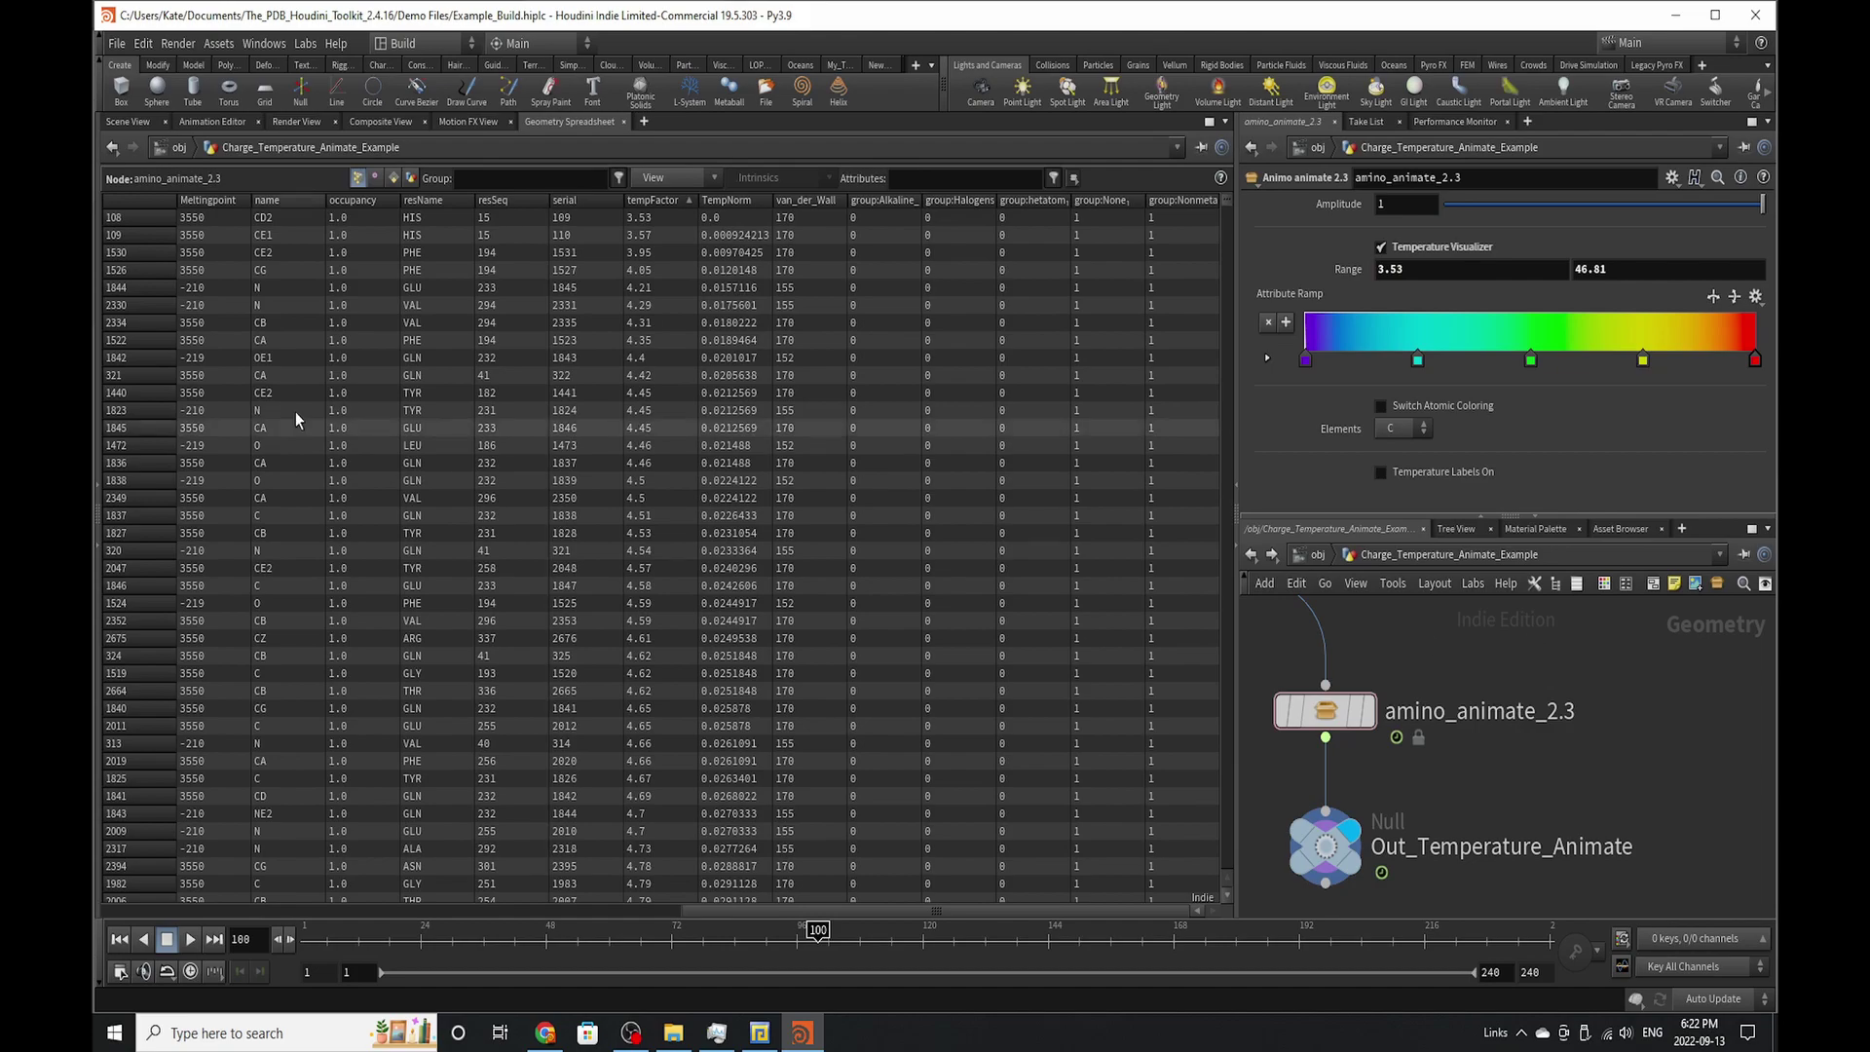
- Inspect the temperature coloring in the scene, scrub the timeline to frame 13, and try the Amplitude before leaving it at 1
click(132, 123)
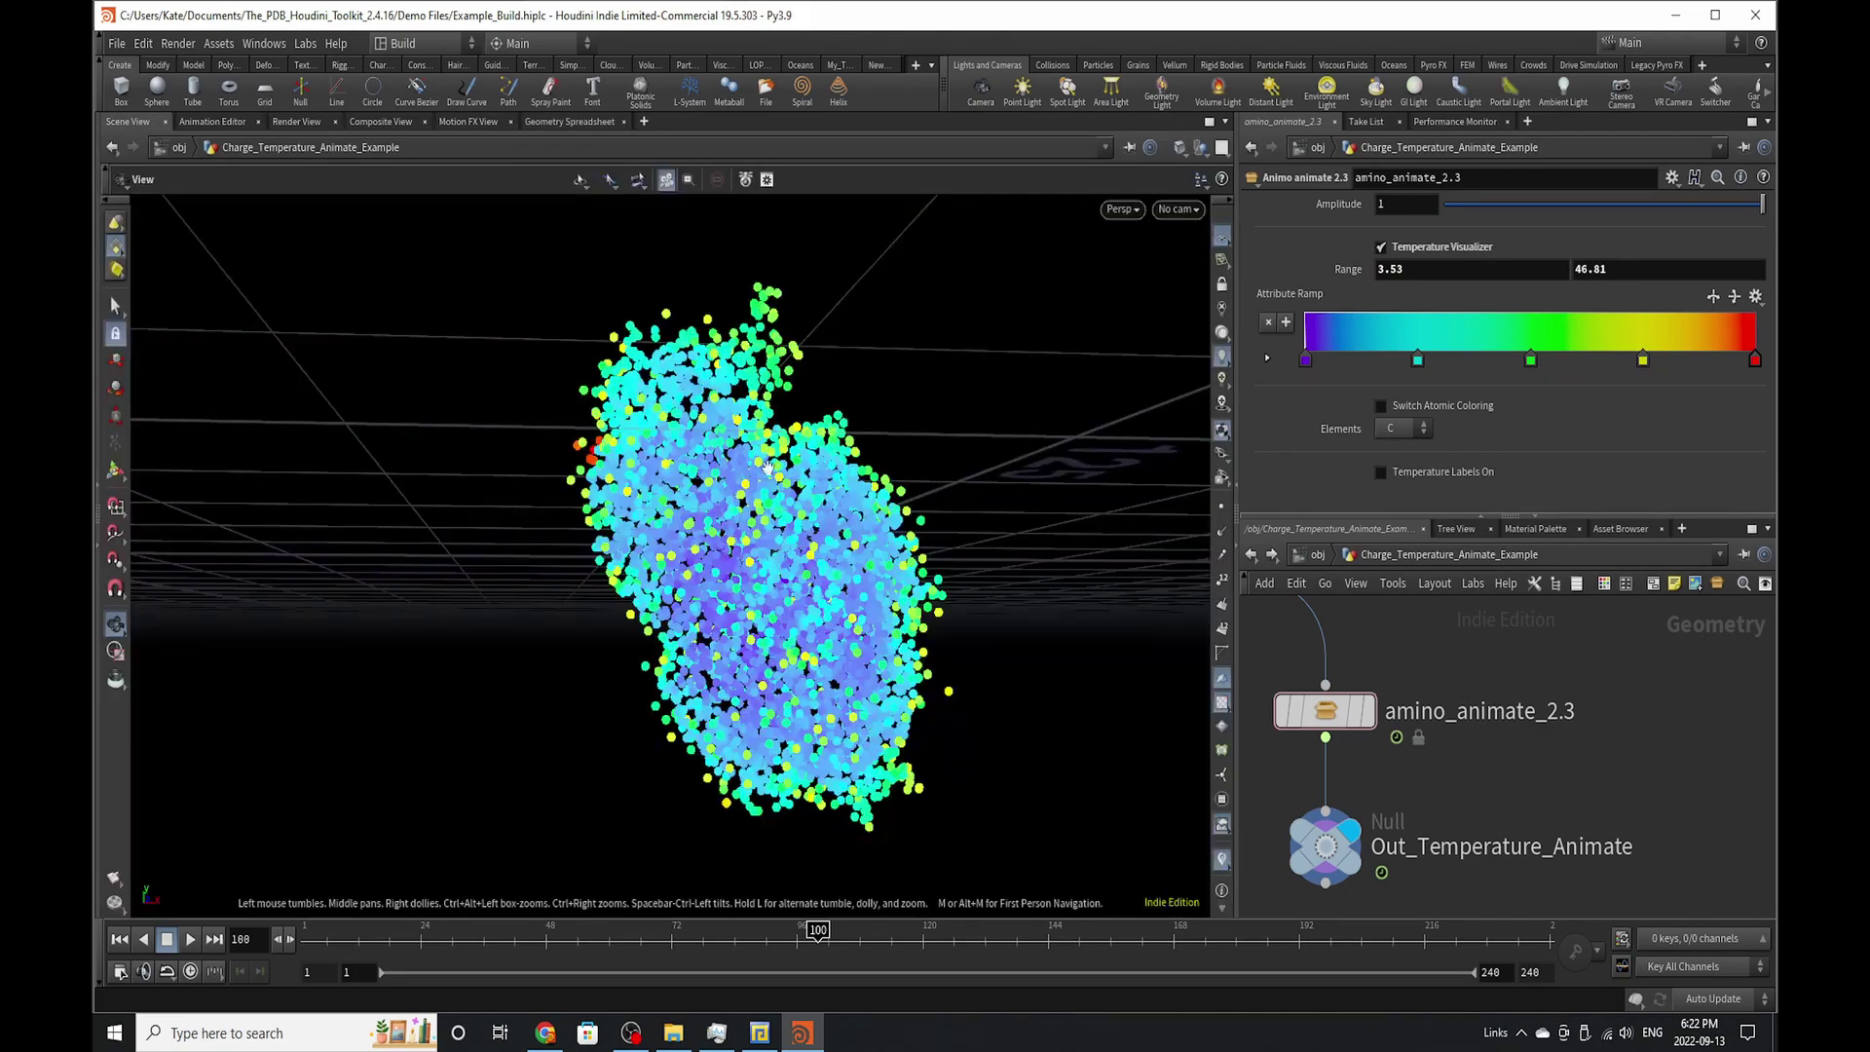
drag(722, 610, 770, 608)
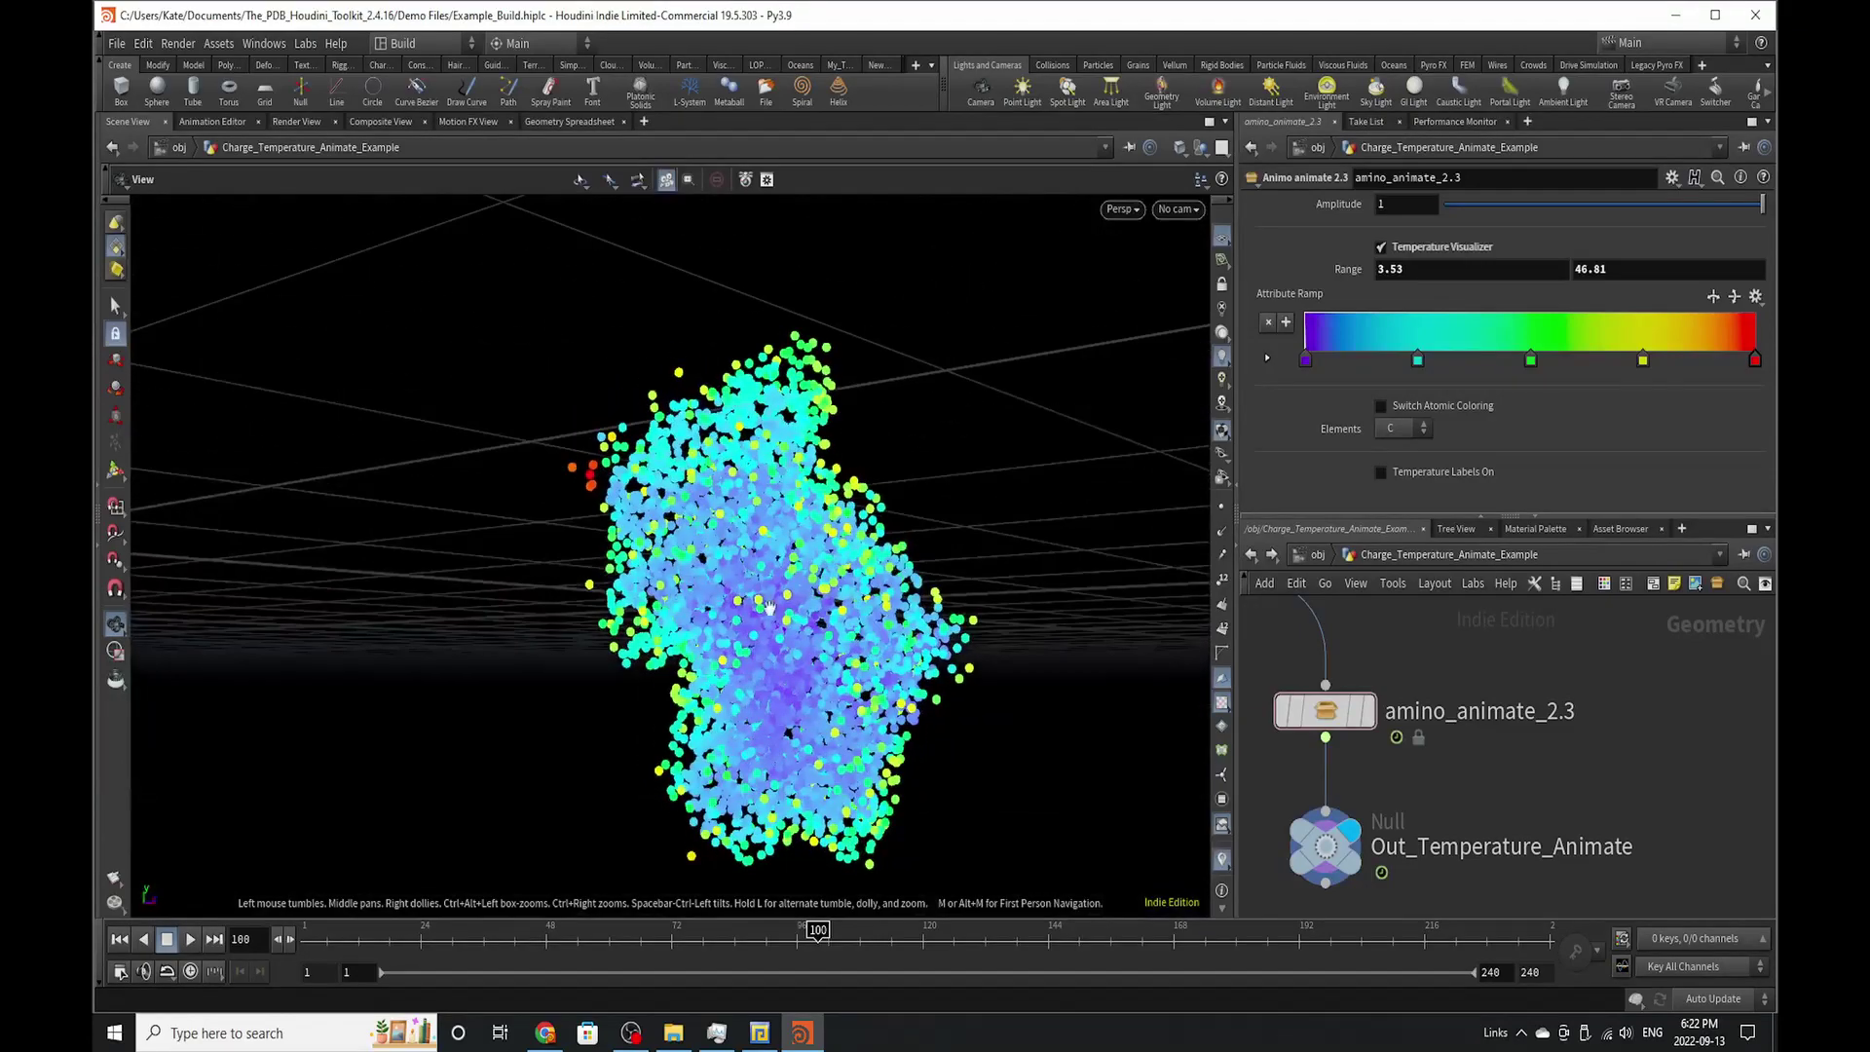
mouse_move(570, 943)
mouse_down()
mouse_move(1242, 906)
mouse_move(1544, 935)
mouse_move(941, 937)
mouse_move(331, 971)
mouse_move(1422, 964)
mouse_move(642, 973)
mouse_move(1257, 964)
mouse_move(543, 958)
mouse_move(399, 933)
mouse_move(1350, 932)
mouse_move(365, 931)
mouse_up()
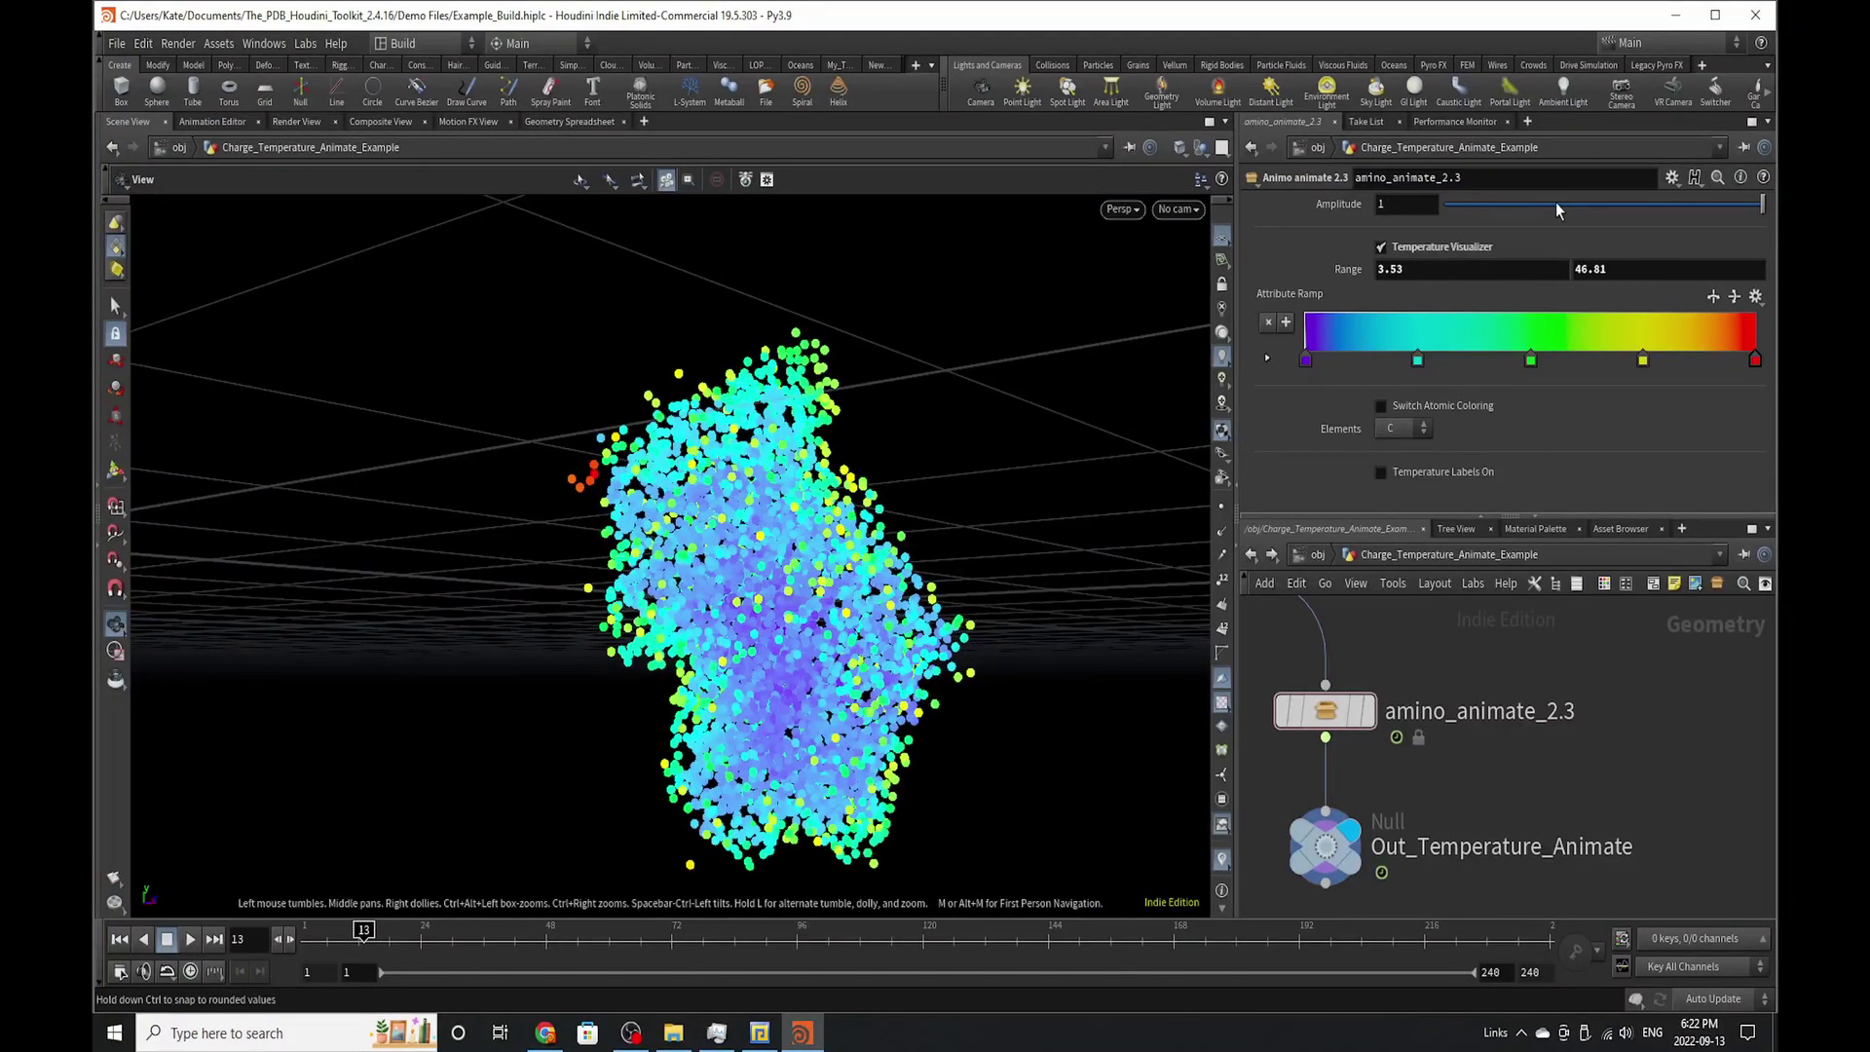
drag(1556, 202, 1765, 216)
- Turn off the Temperature Visualizer, enable Switch Atomic Coloring, and try the element choices O and N
click(1450, 247)
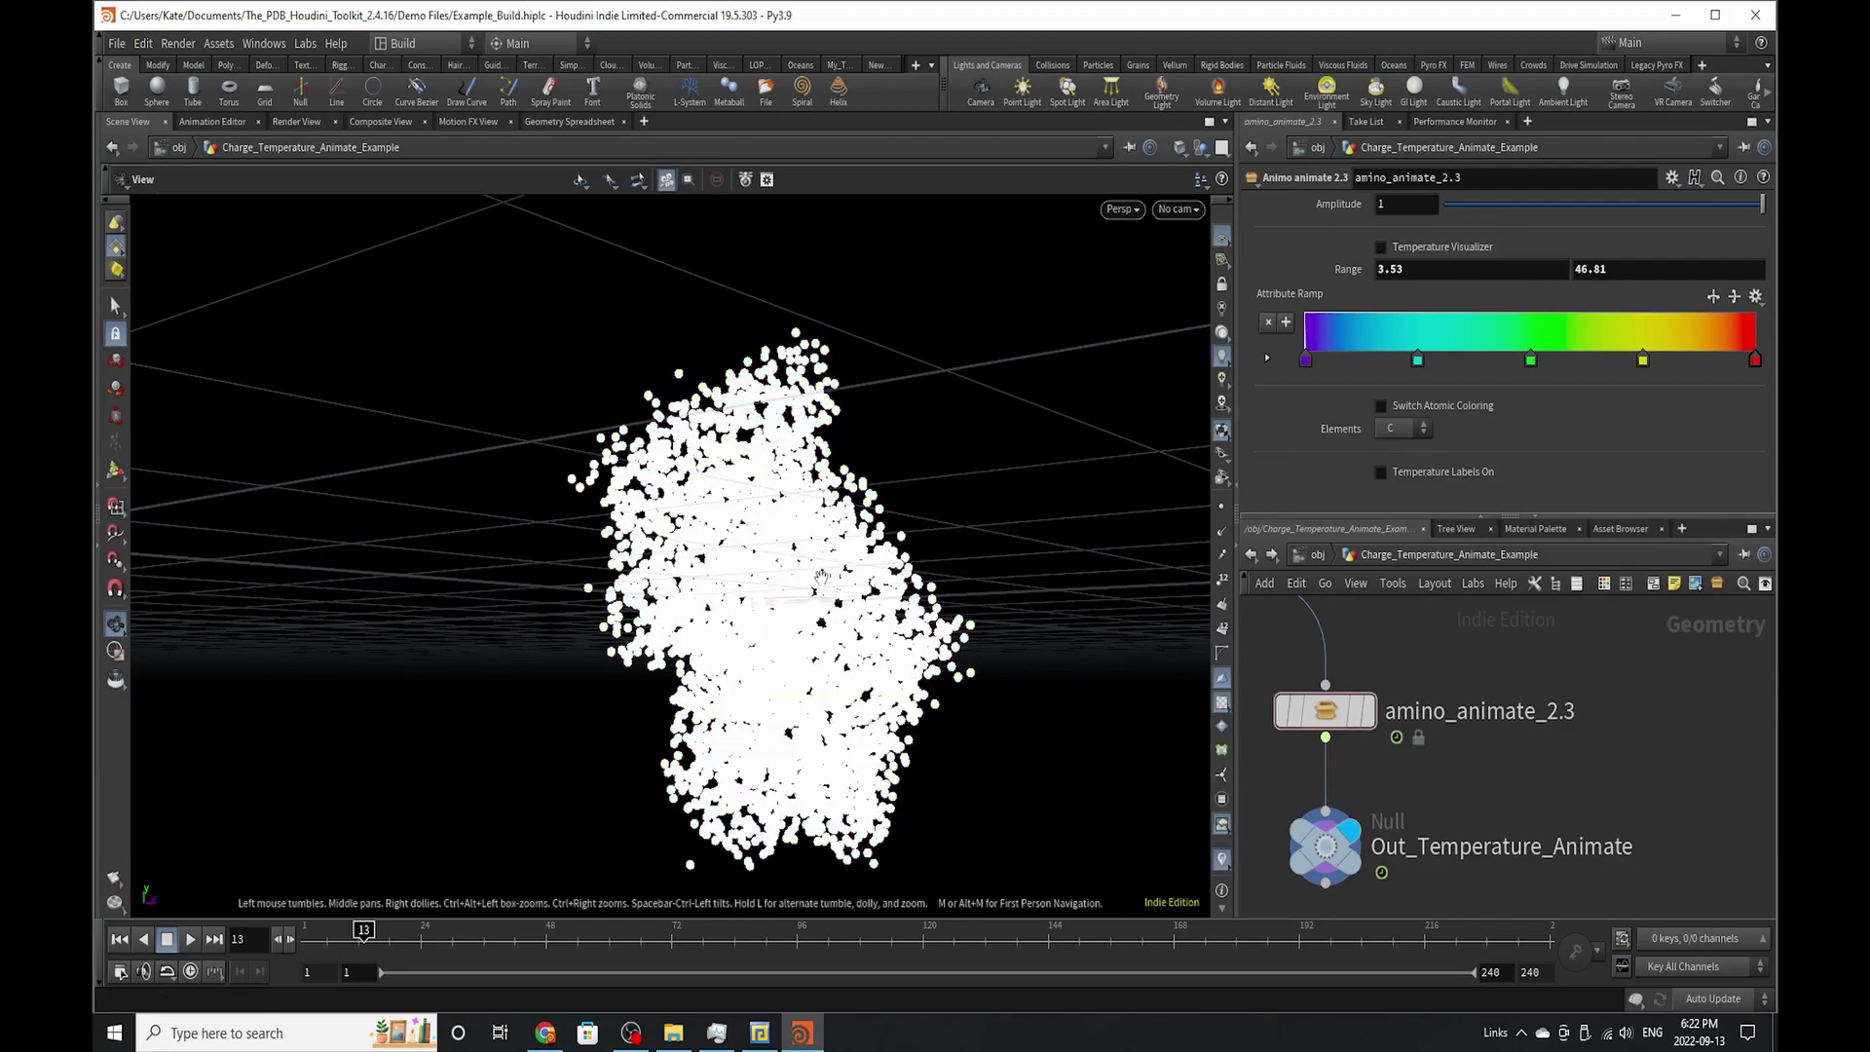
middle_drag(787, 544, 731, 520)
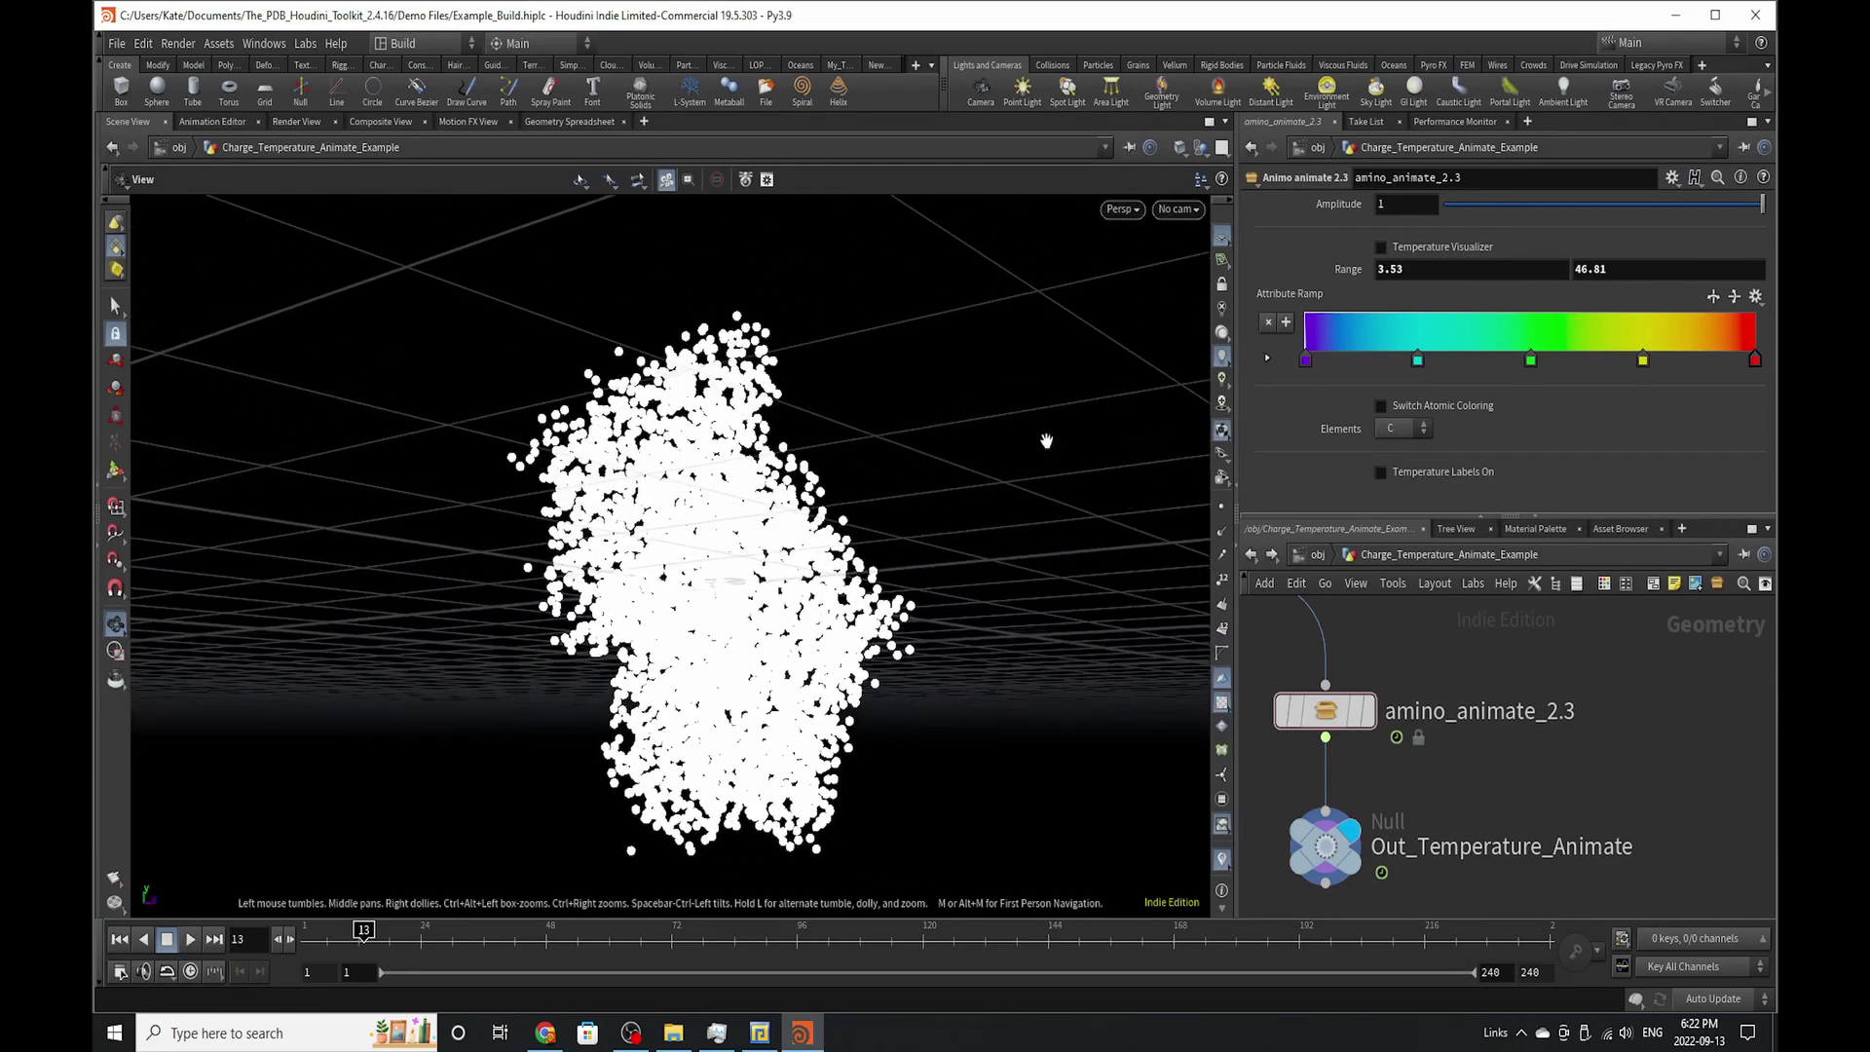
drag(623, 673, 516, 682)
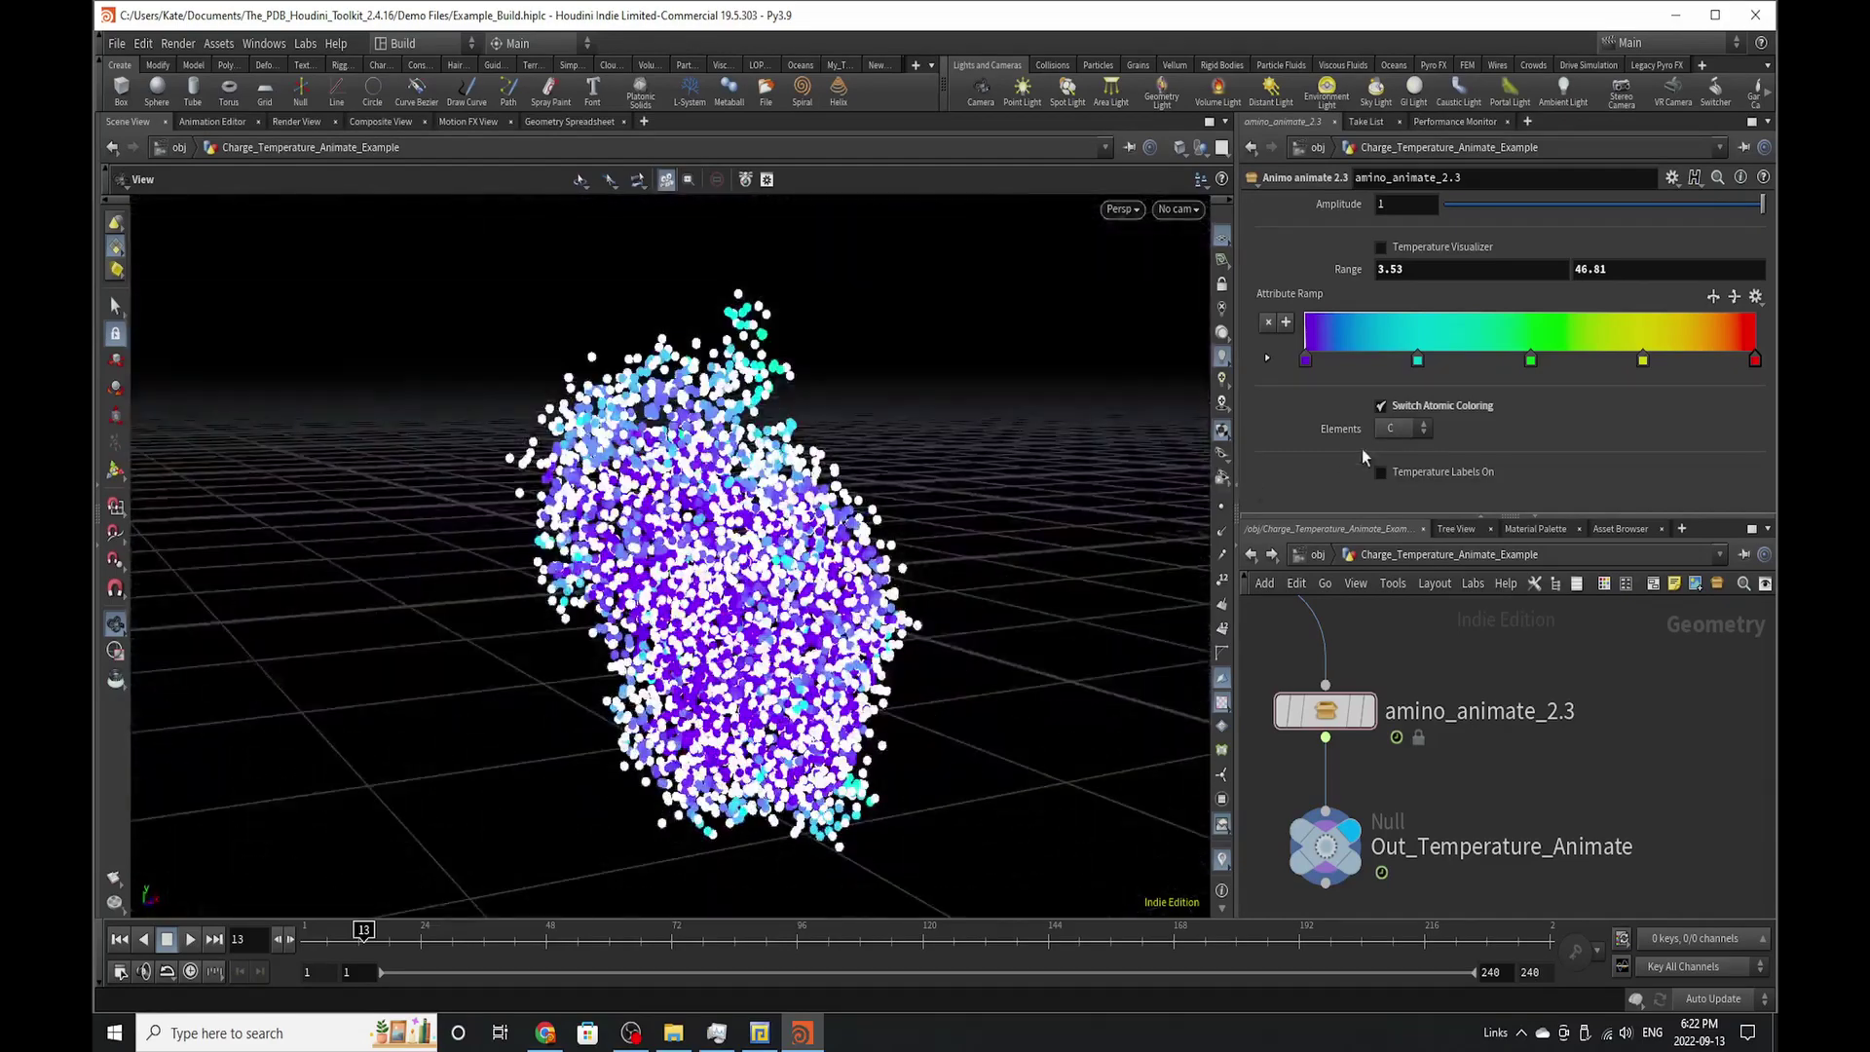
click(1395, 466)
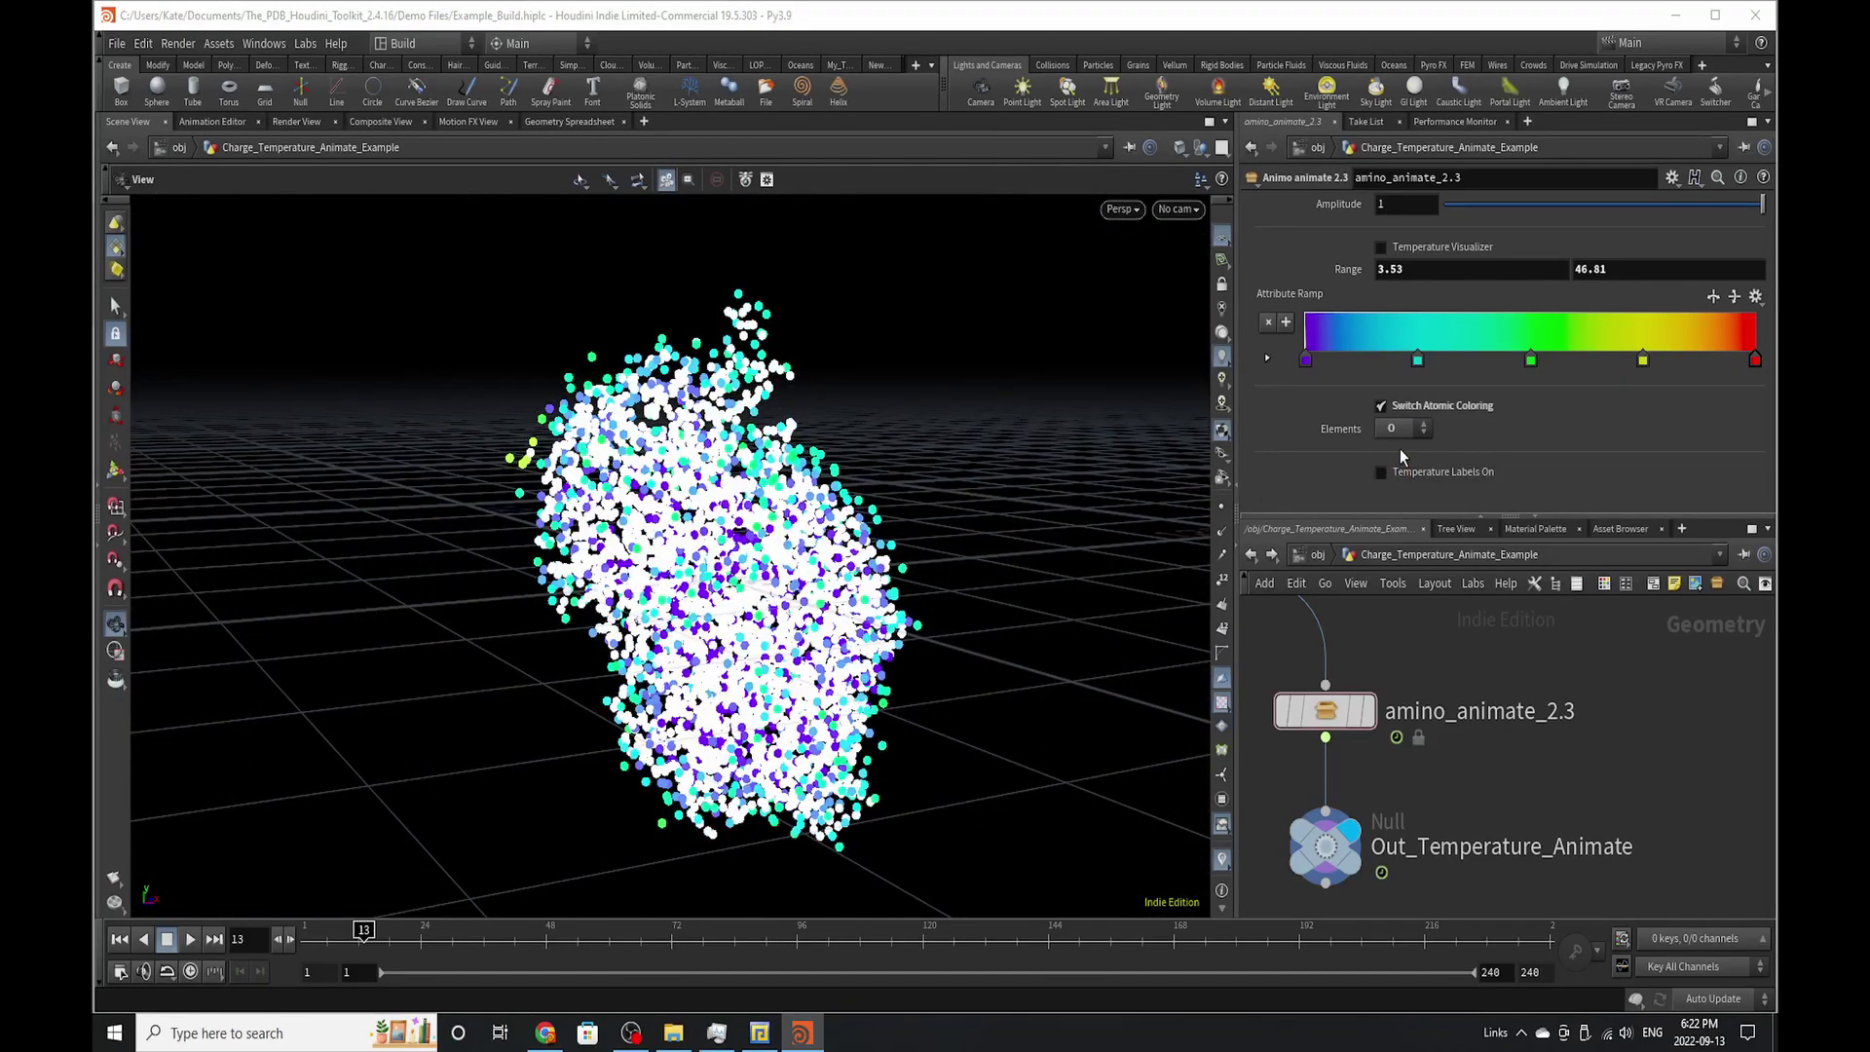
click(1404, 431)
click(1395, 487)
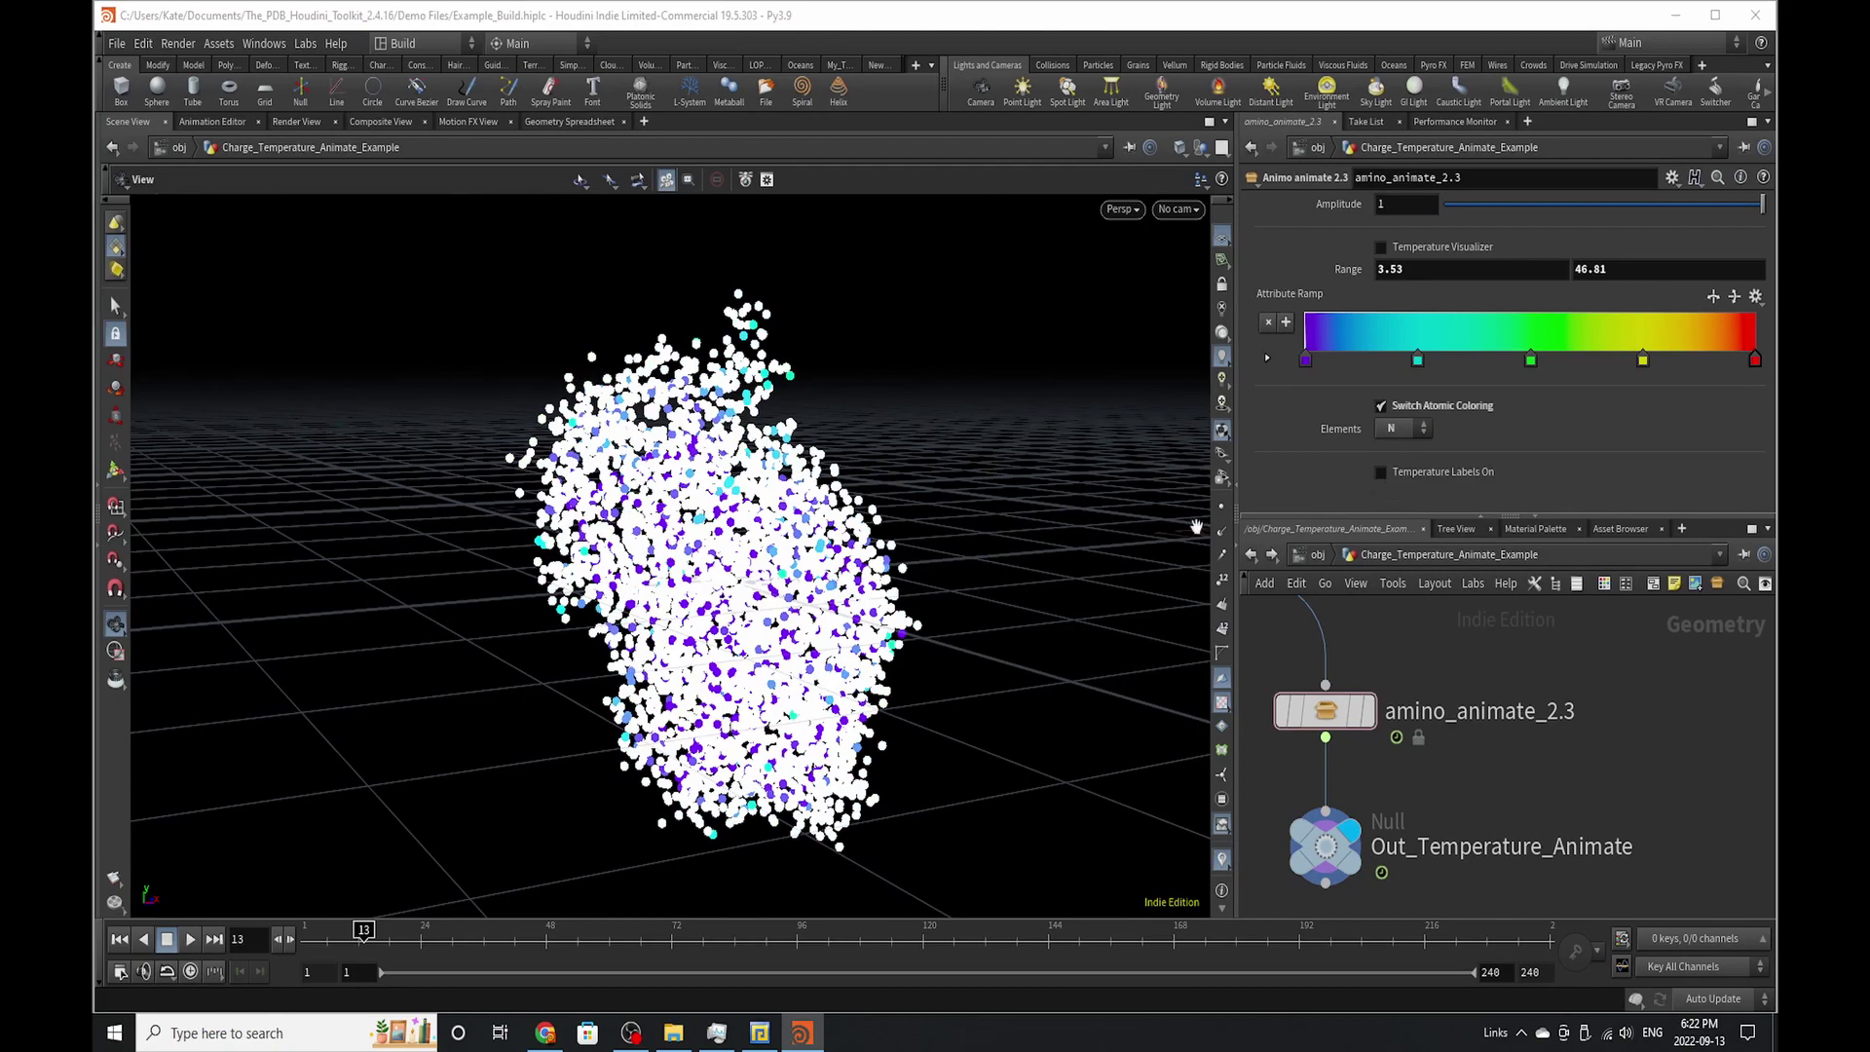
- Inspect the nitrogen coloring from several angles and up close, and change the colored element to C
drag(964, 468, 1011, 454)
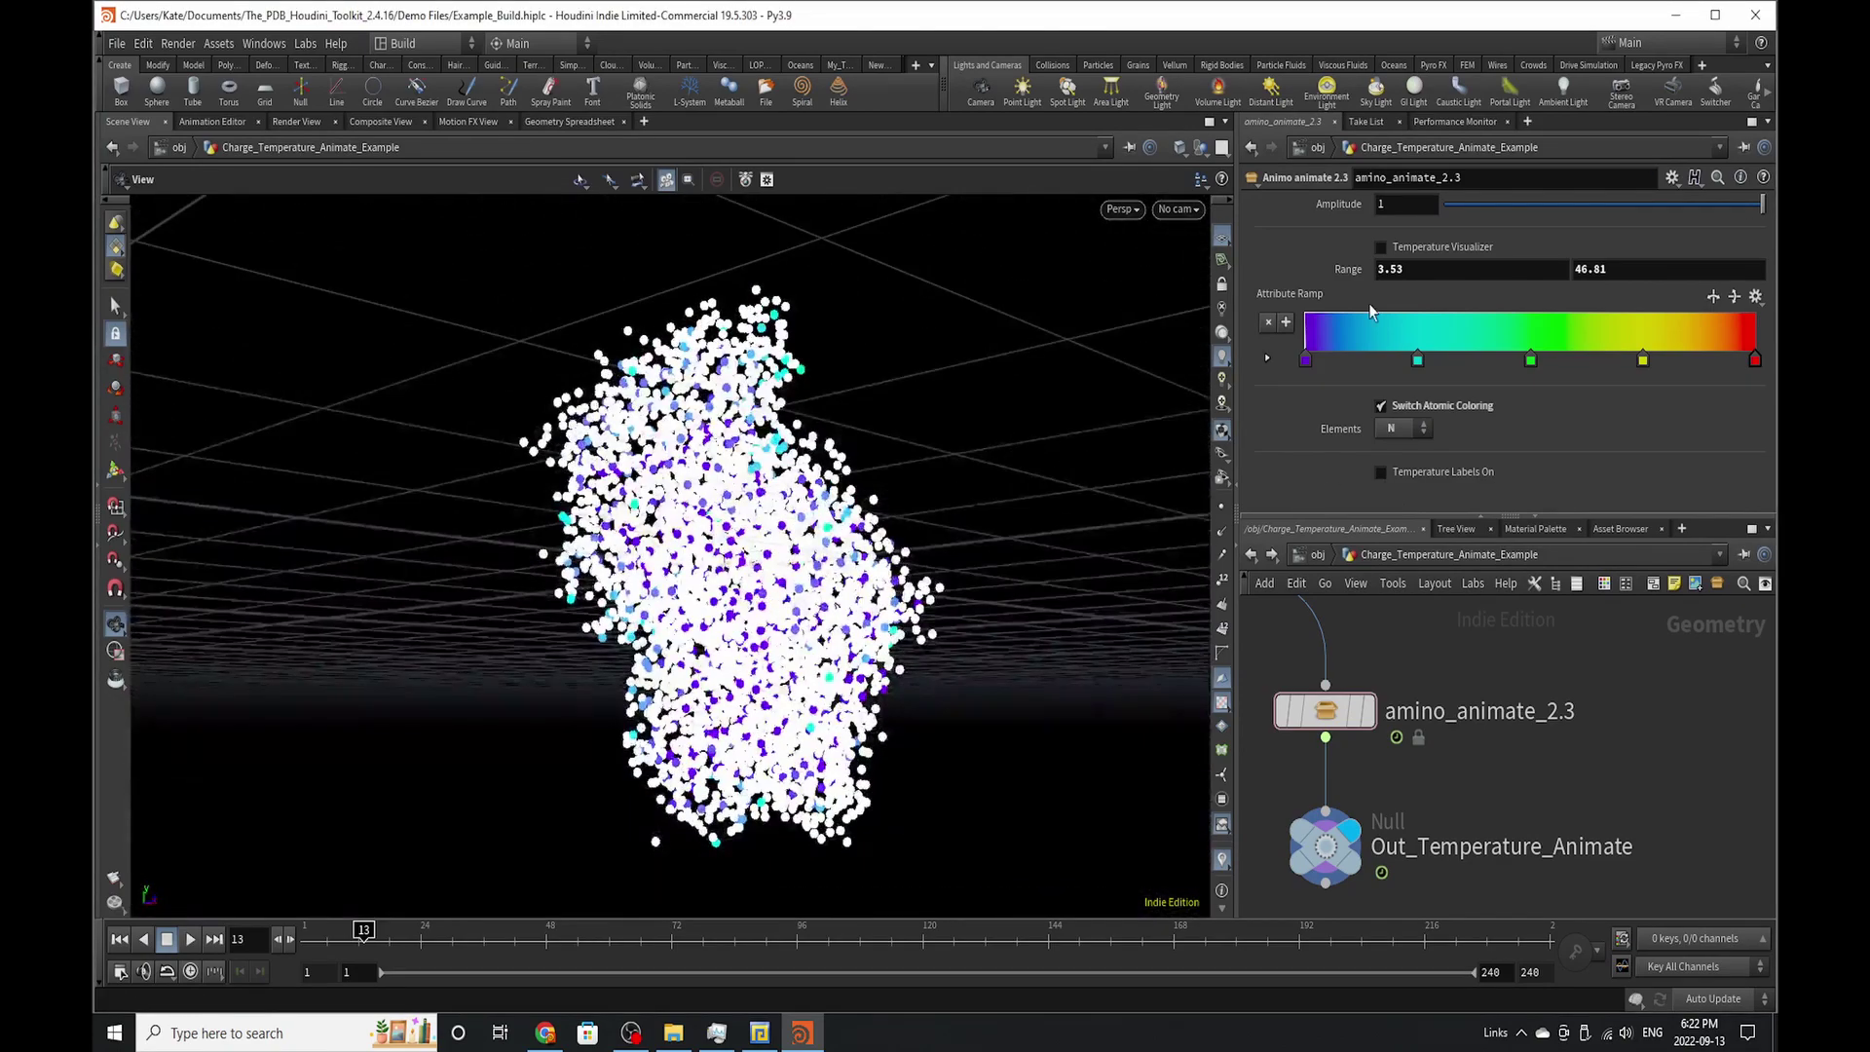
drag(841, 516, 709, 654)
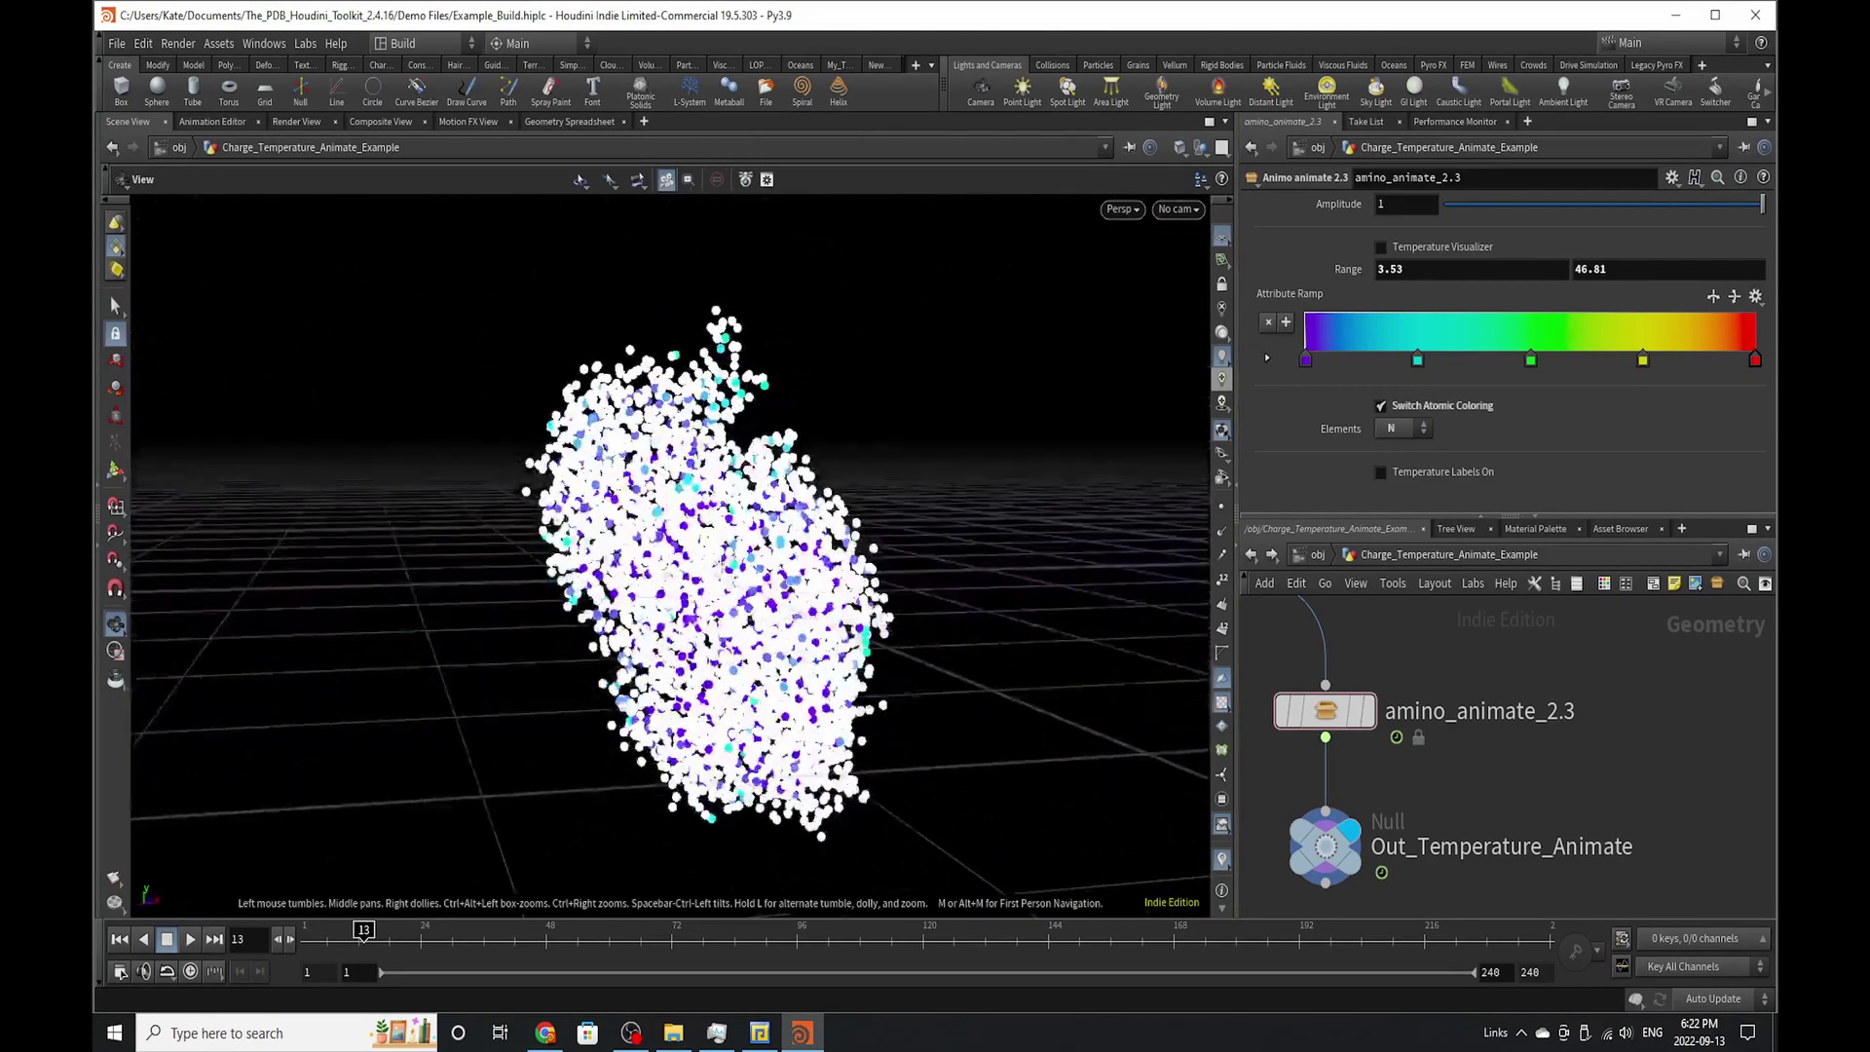
right_drag(864, 552, 897, 583)
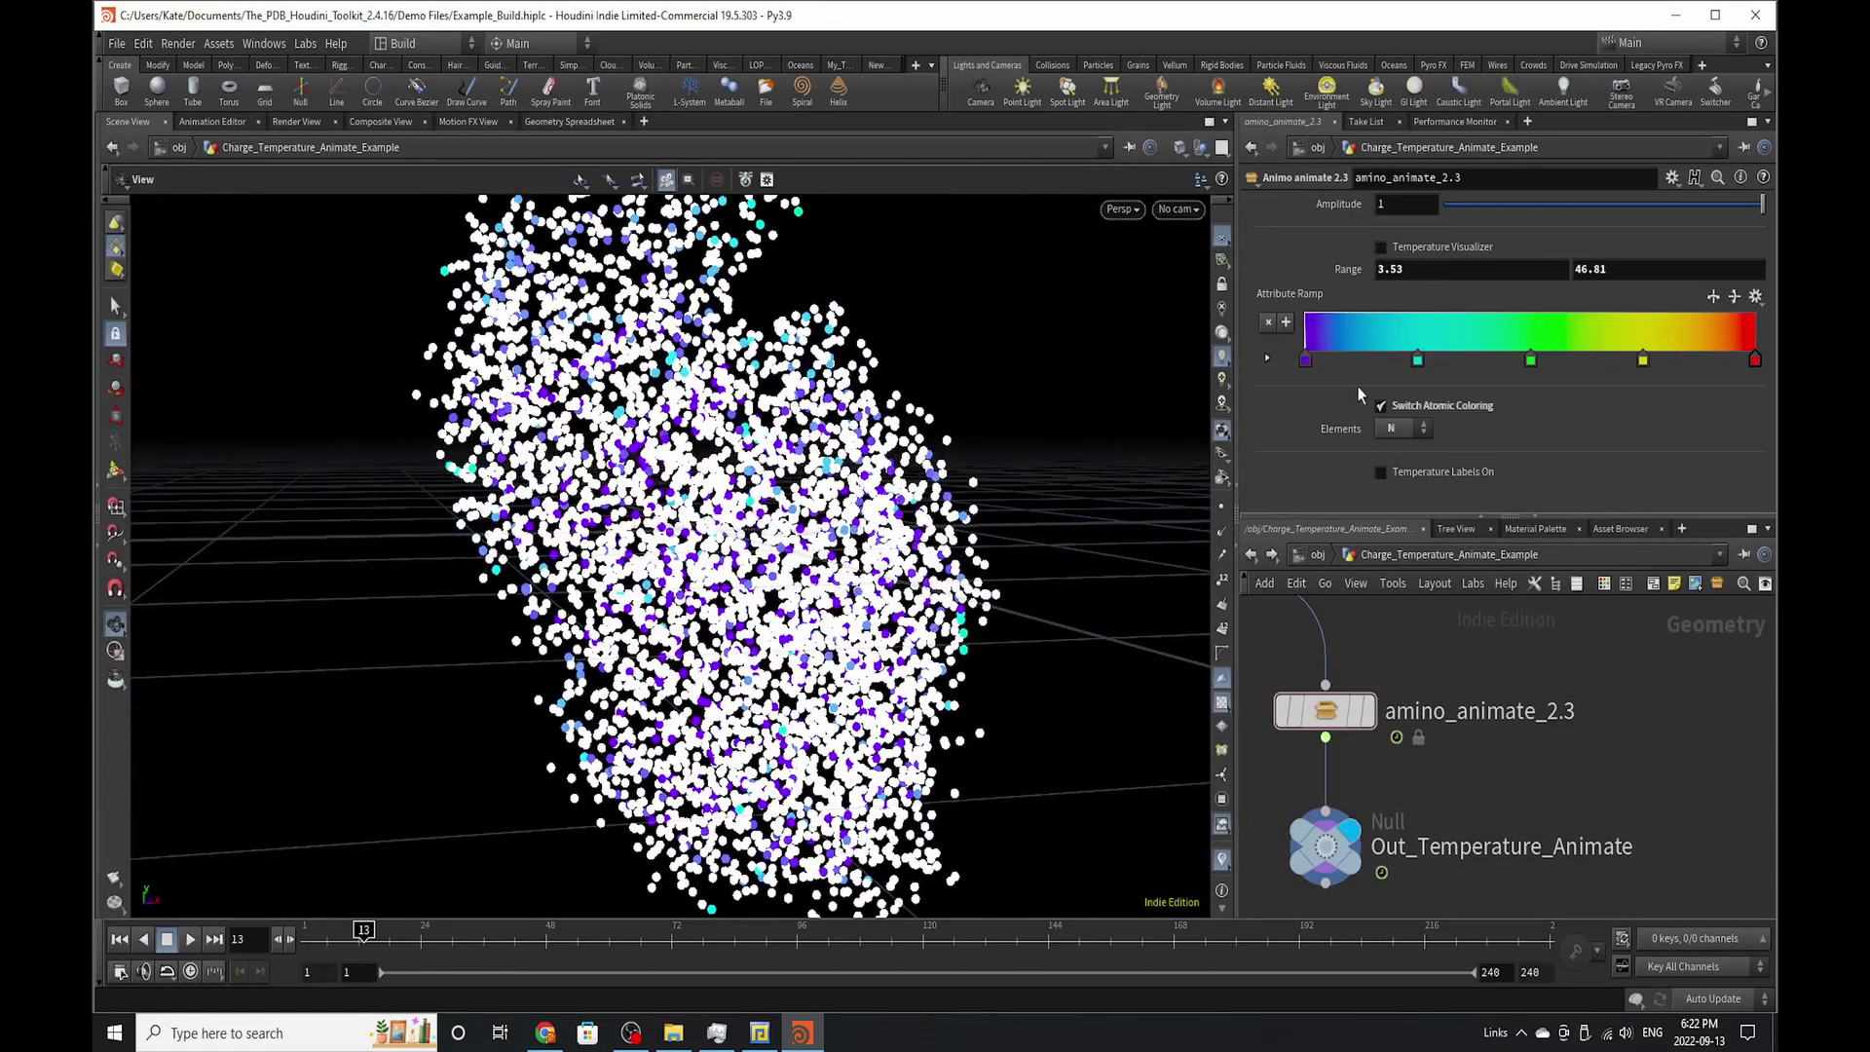
click(1397, 426)
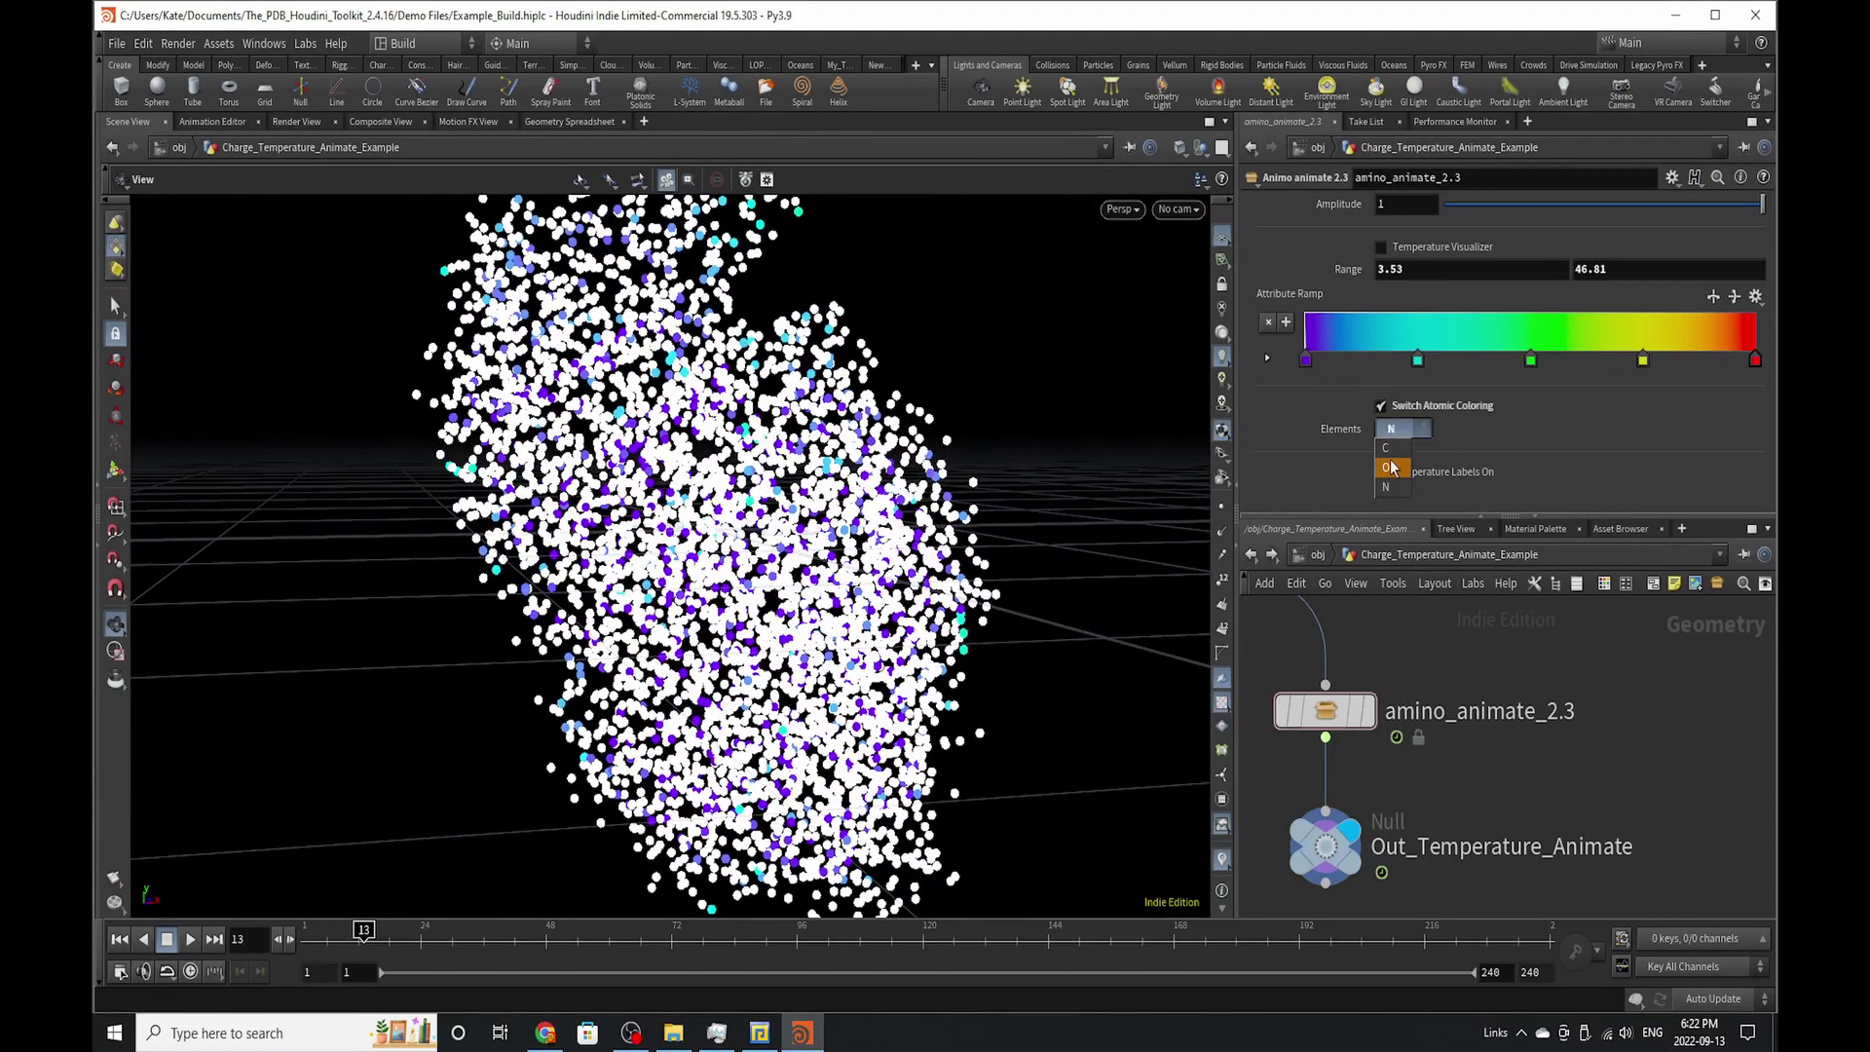
click(1379, 465)
- Set the colored element to O and play the temperature animation, stopping it at frame 148
click(1395, 427)
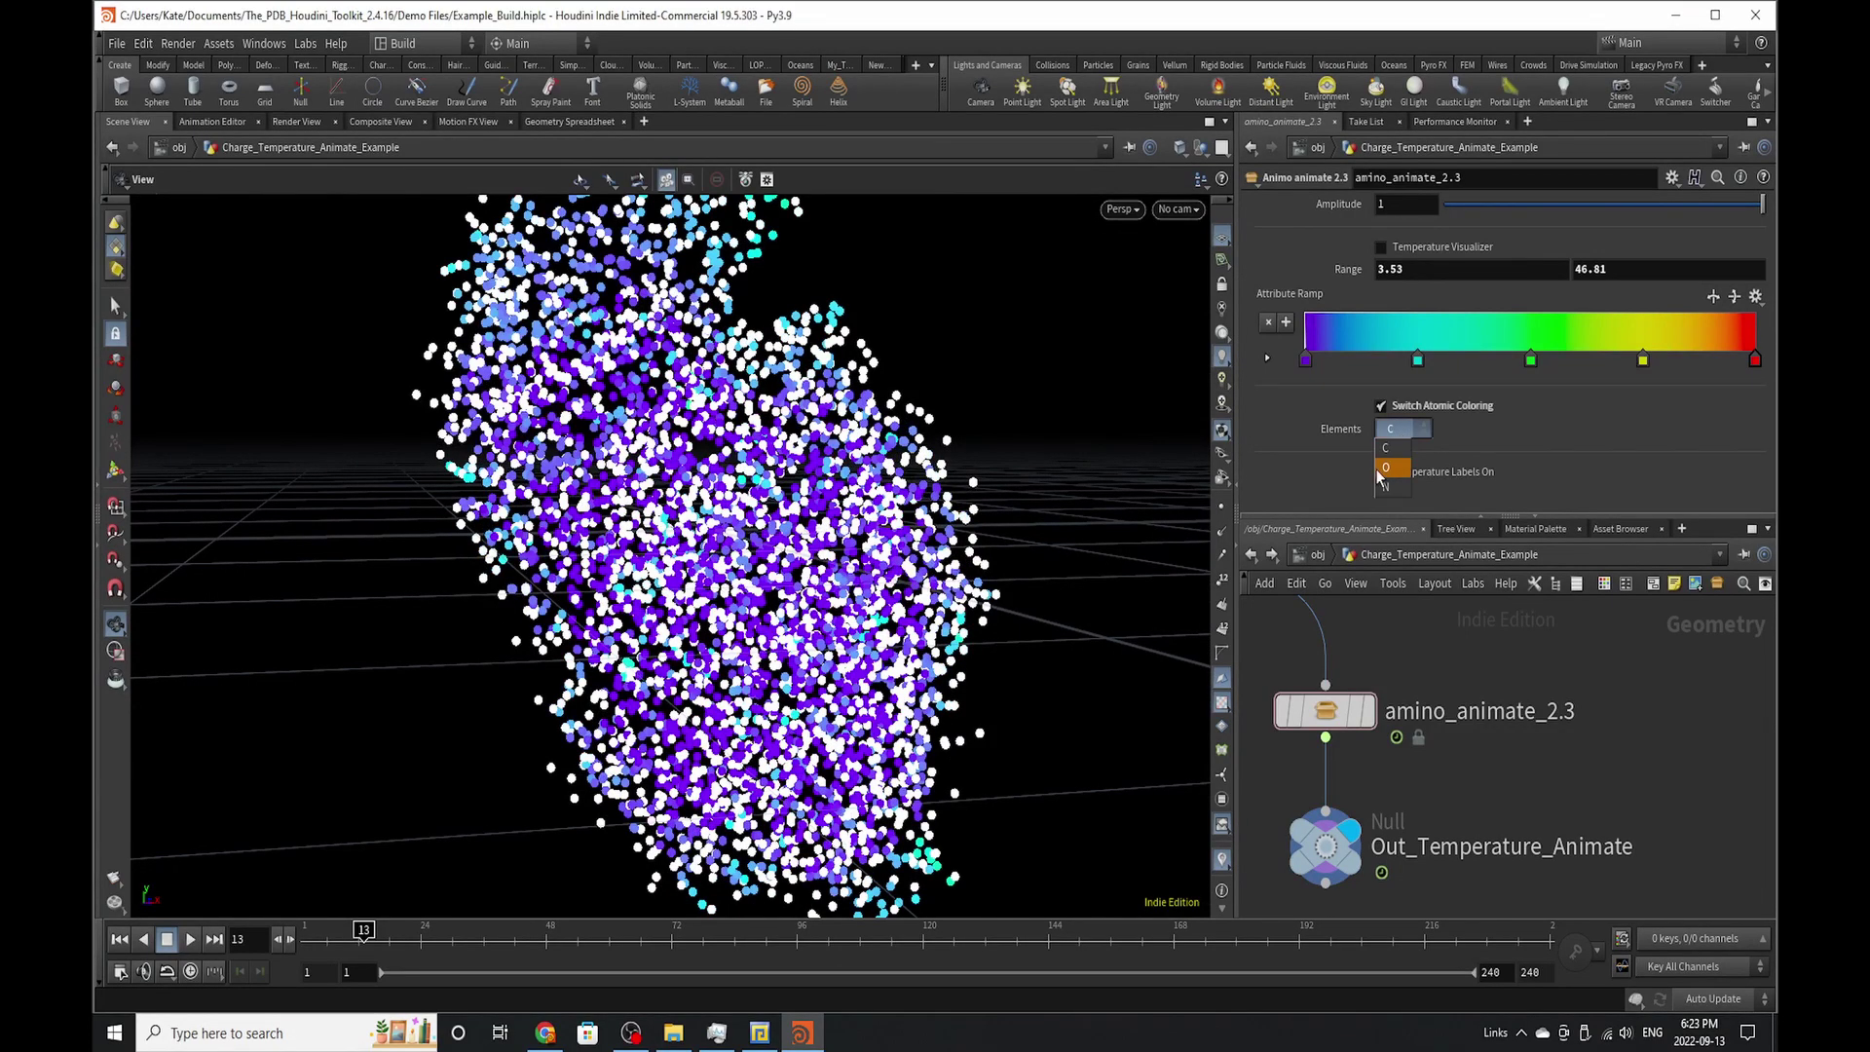
click(1384, 477)
scroll(911, 801, down, 5)
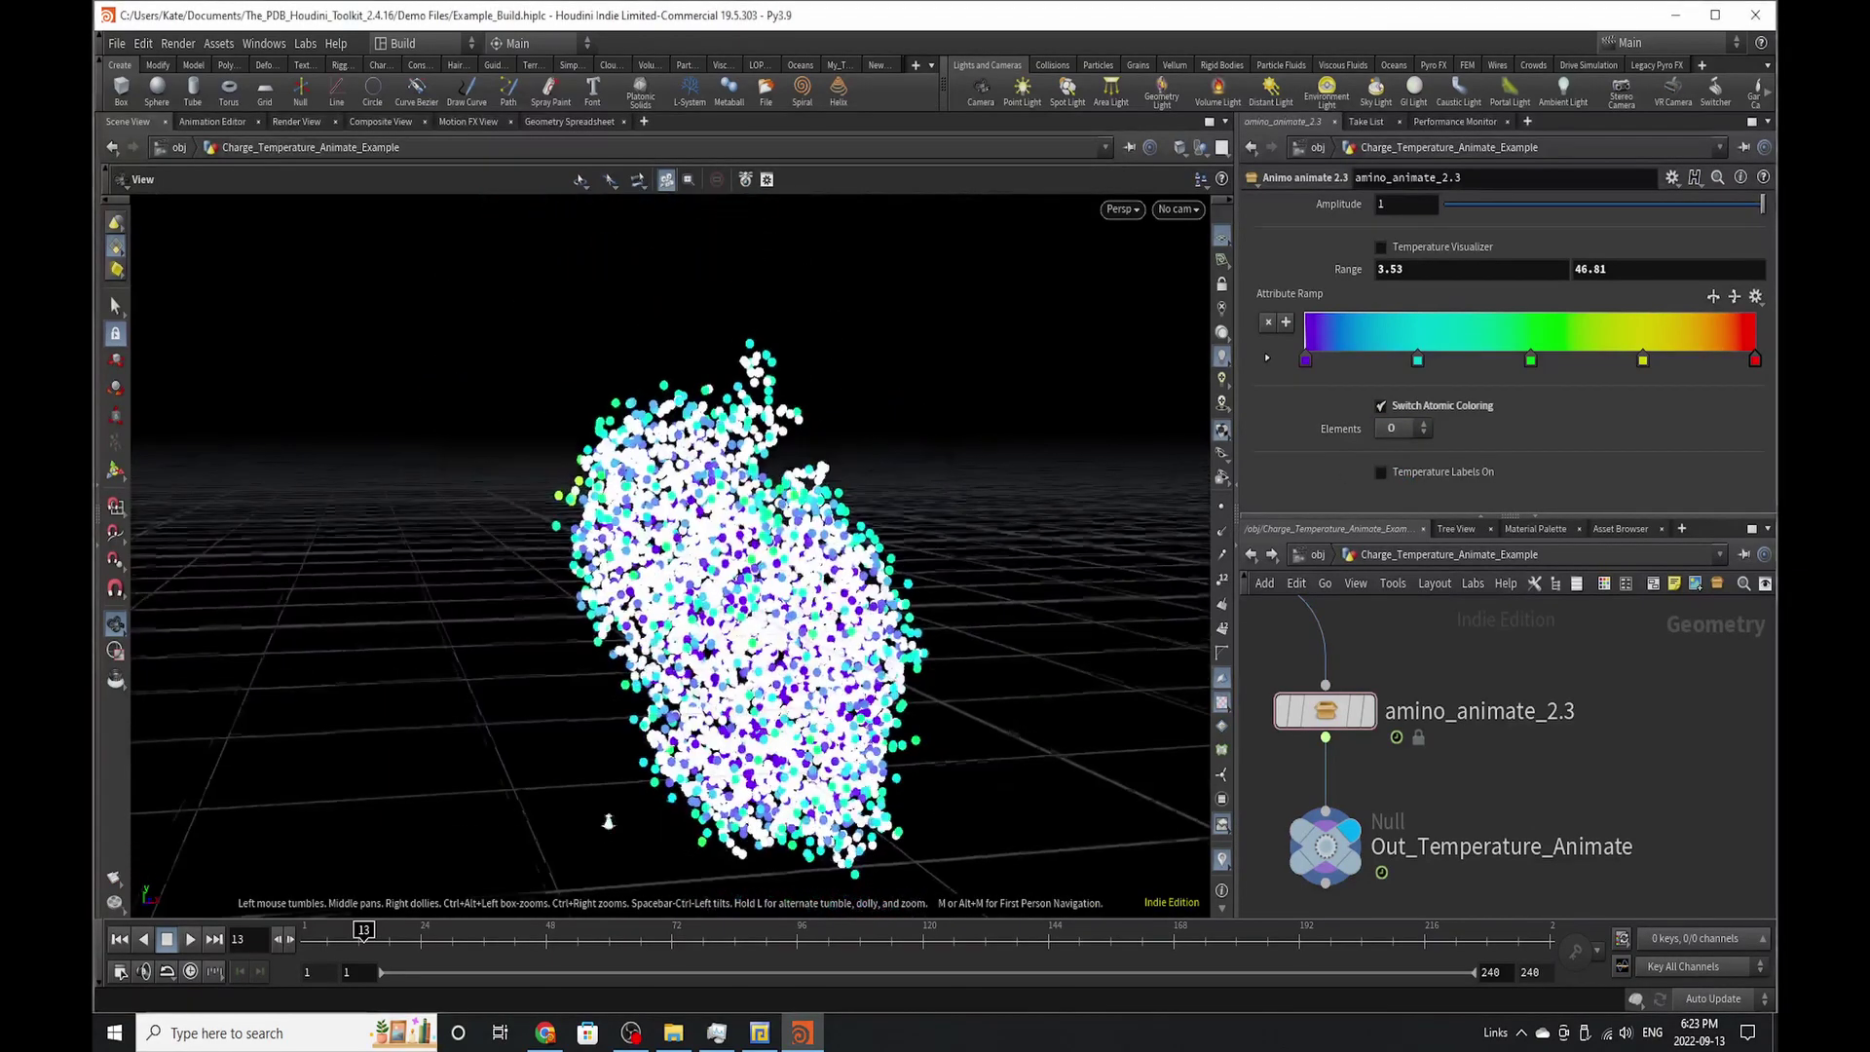
click(190, 939)
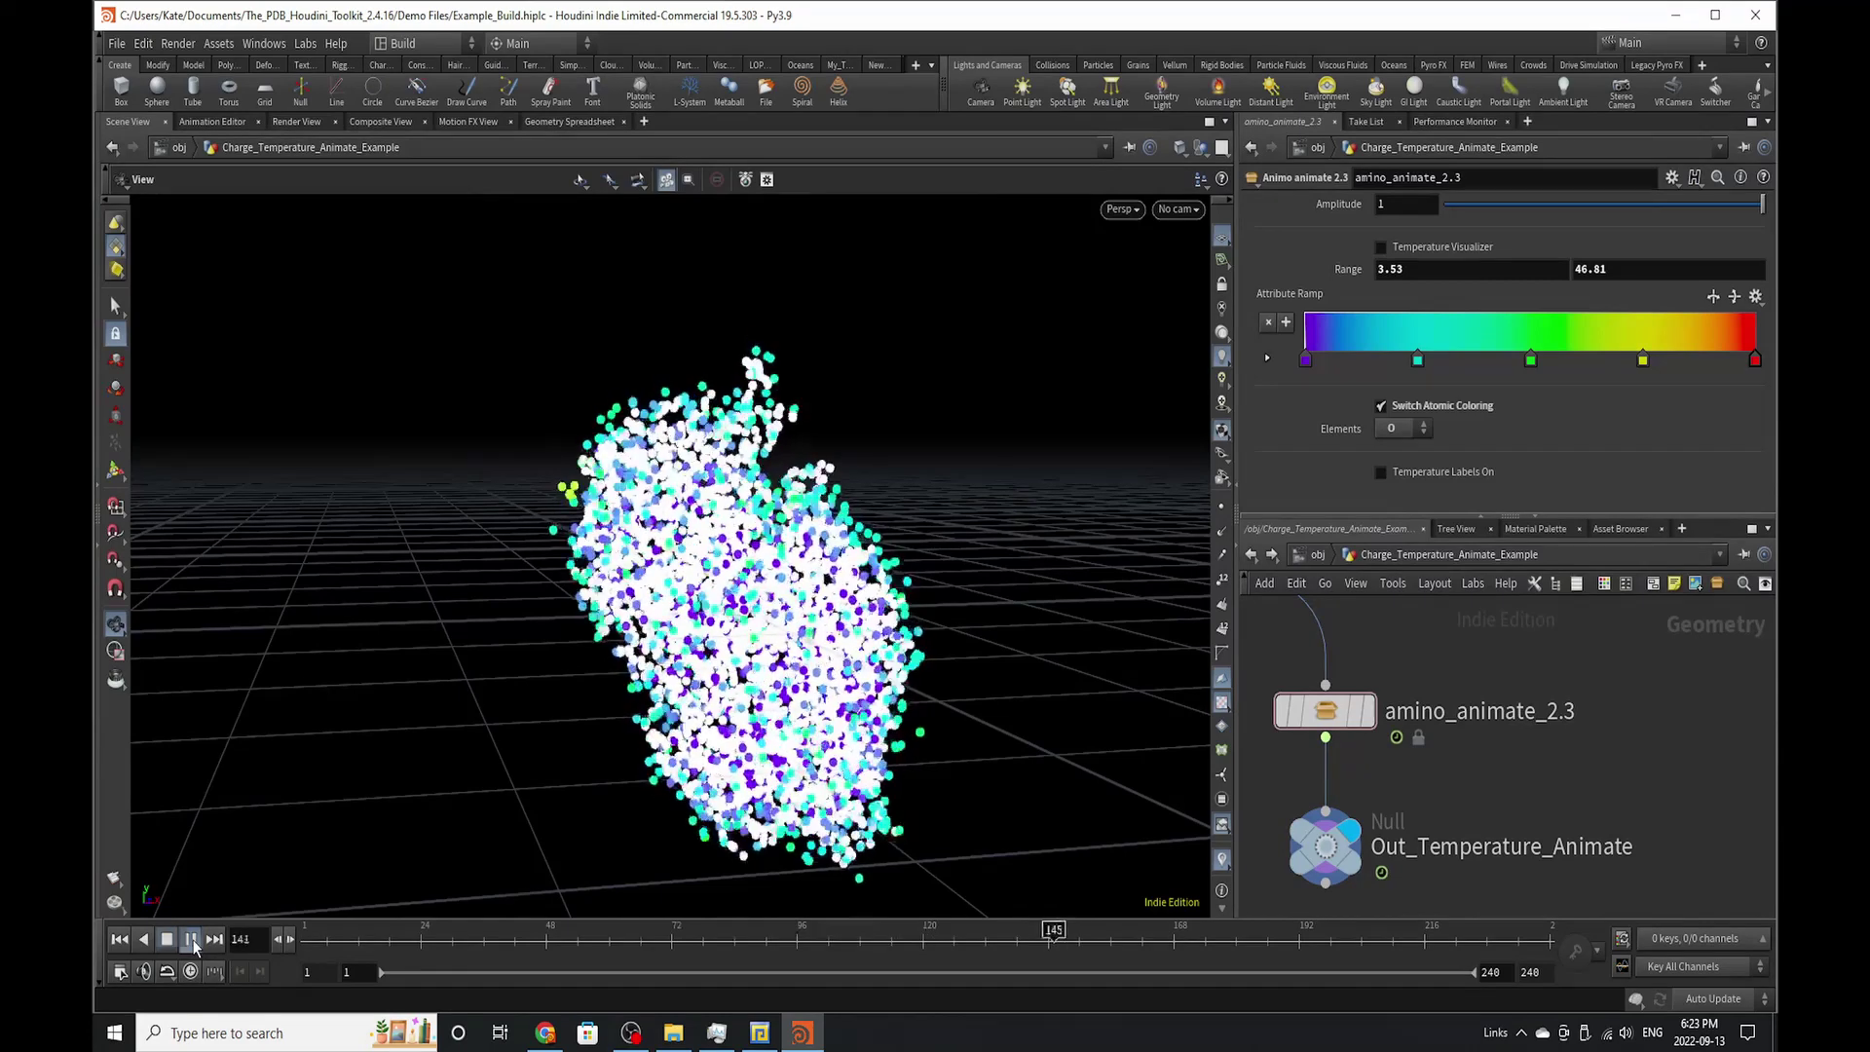
click(190, 939)
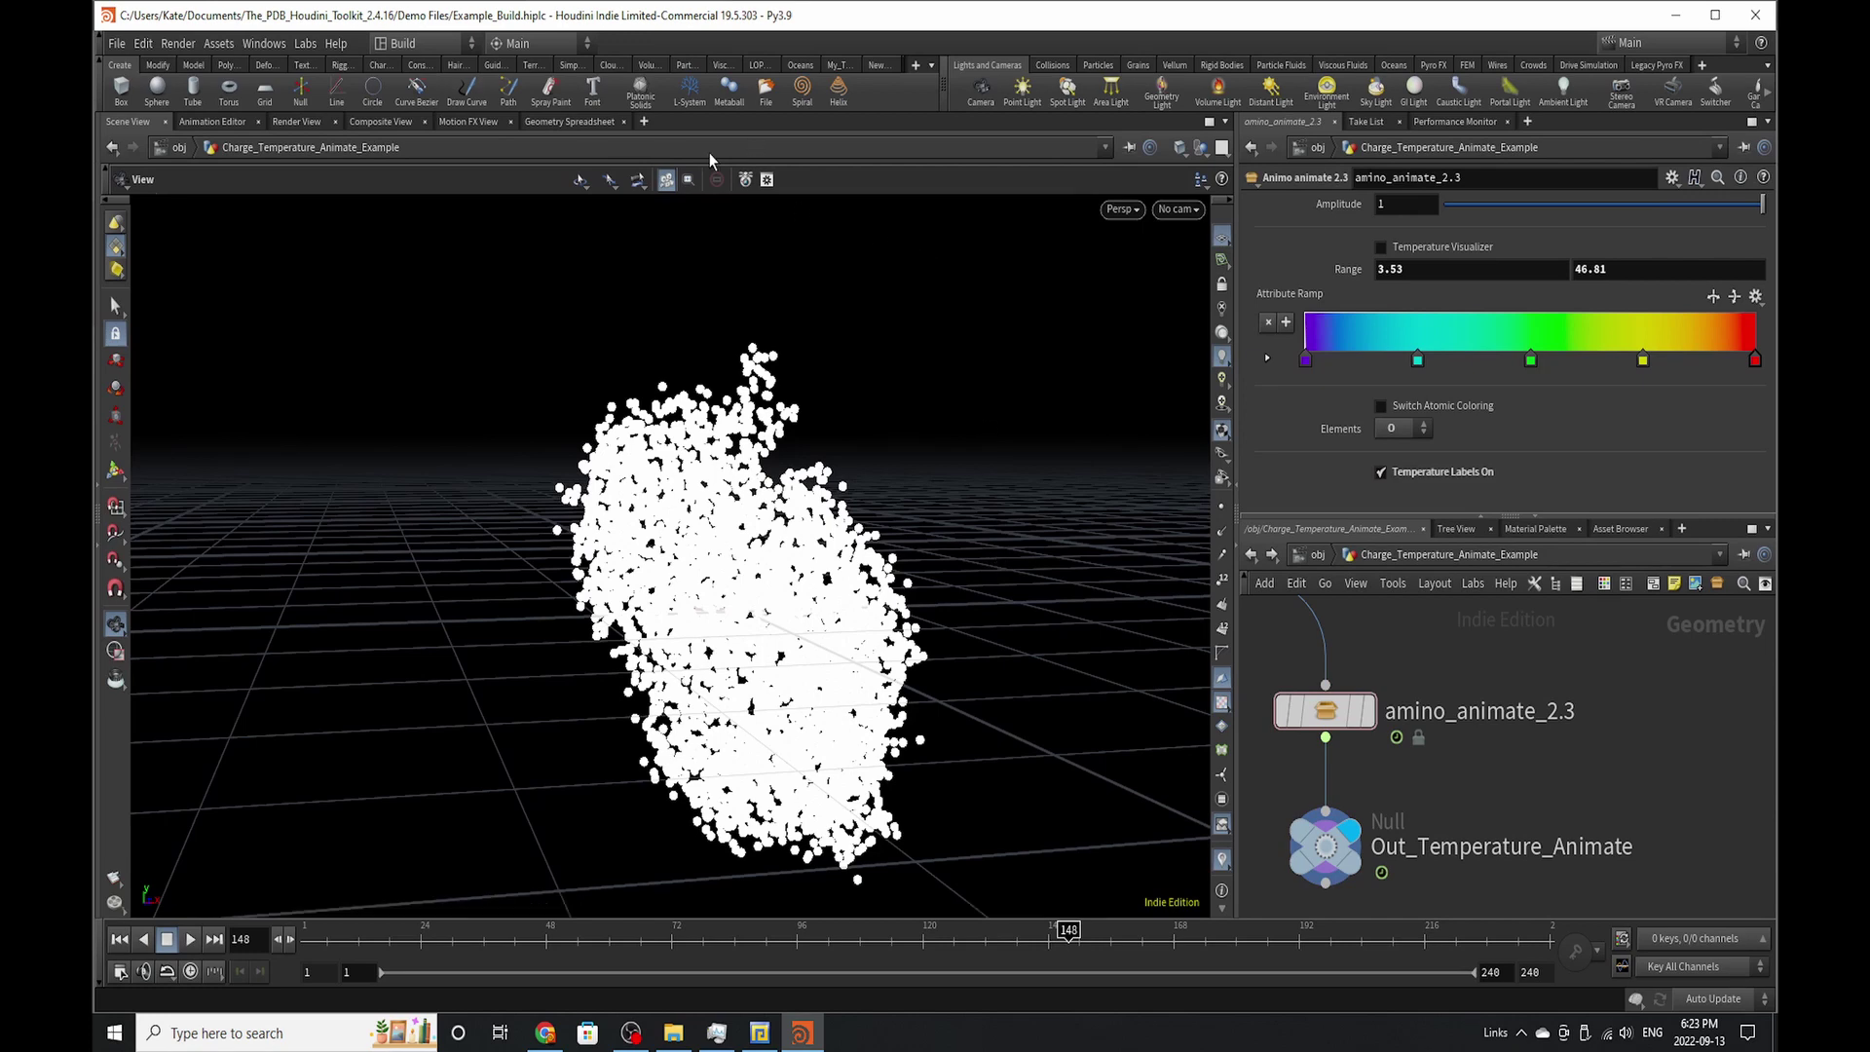
- Replace Switch Atomic Coloring with Temperature Labels On and examine the carbon, oxygen and nitrogen temperature labels above the protein
scroll(766, 372, down, 5)
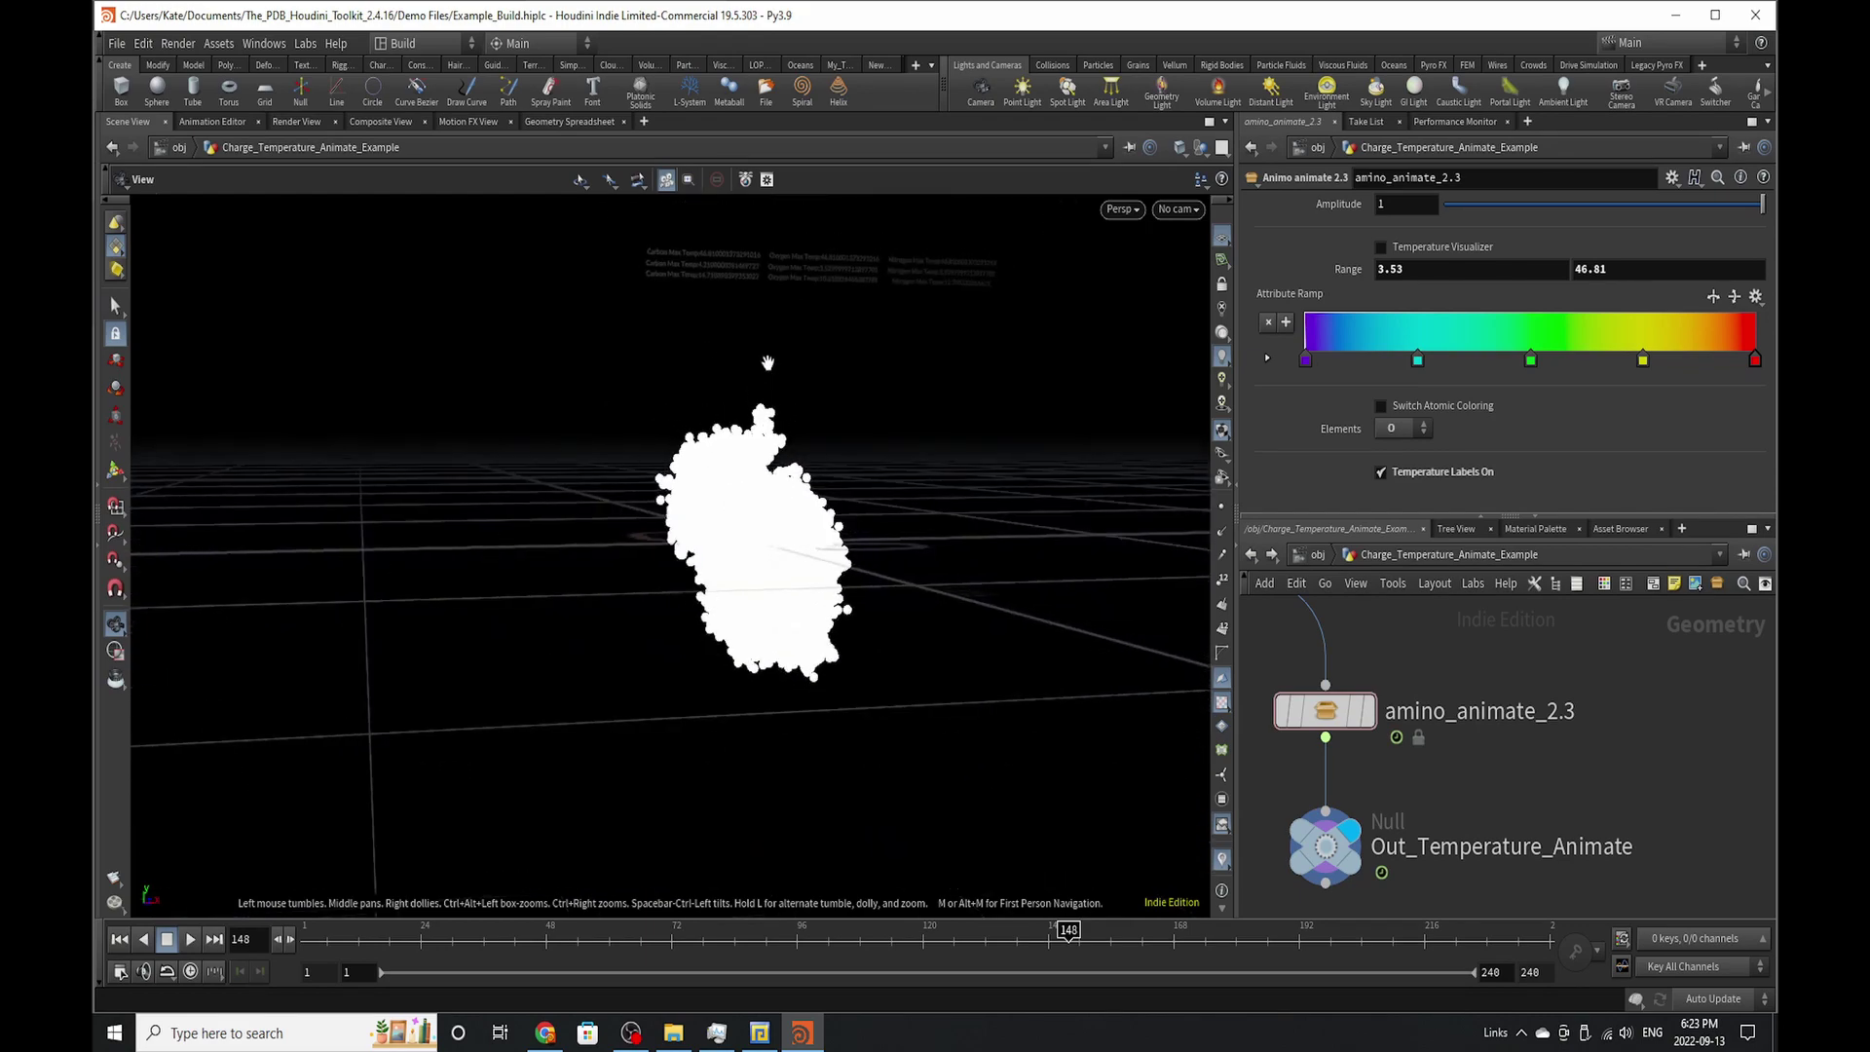
middle_drag(766, 363, 791, 453)
right_drag(791, 453, 923, 370)
drag(924, 371, 1118, 227)
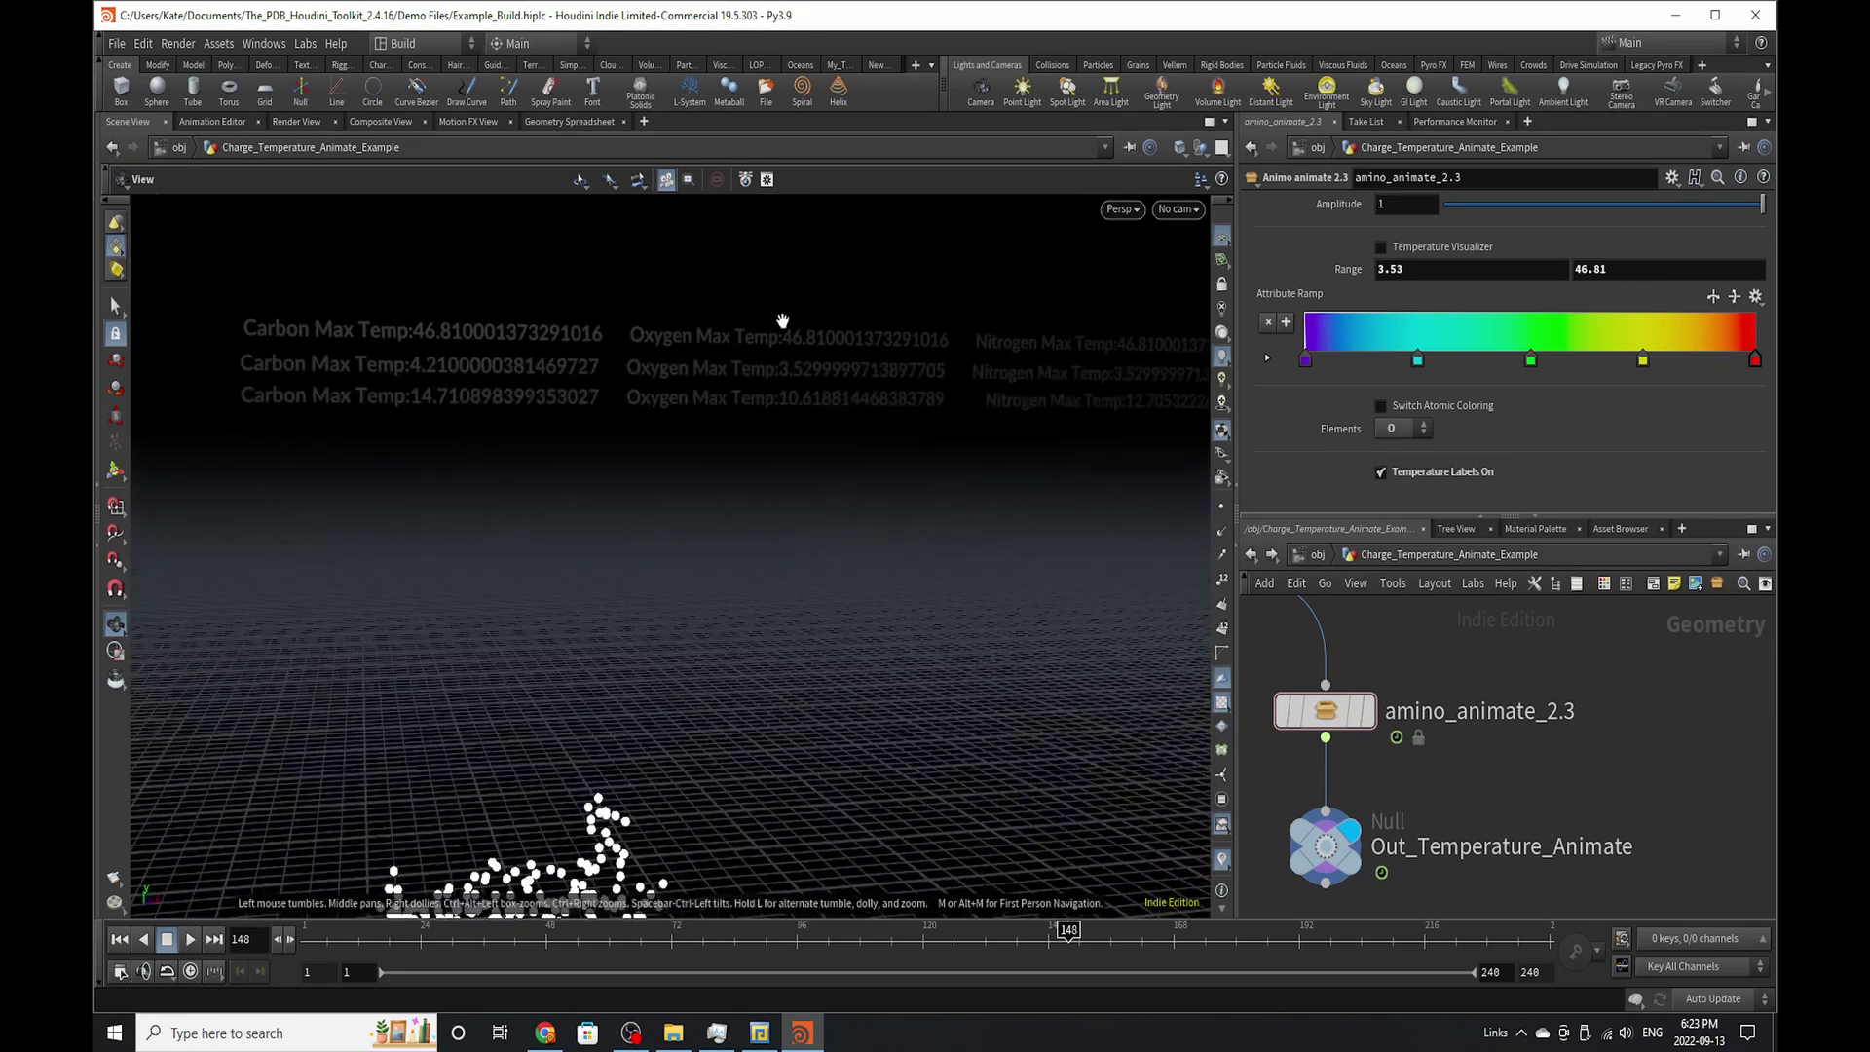
scroll(1523, 744, down, 6)
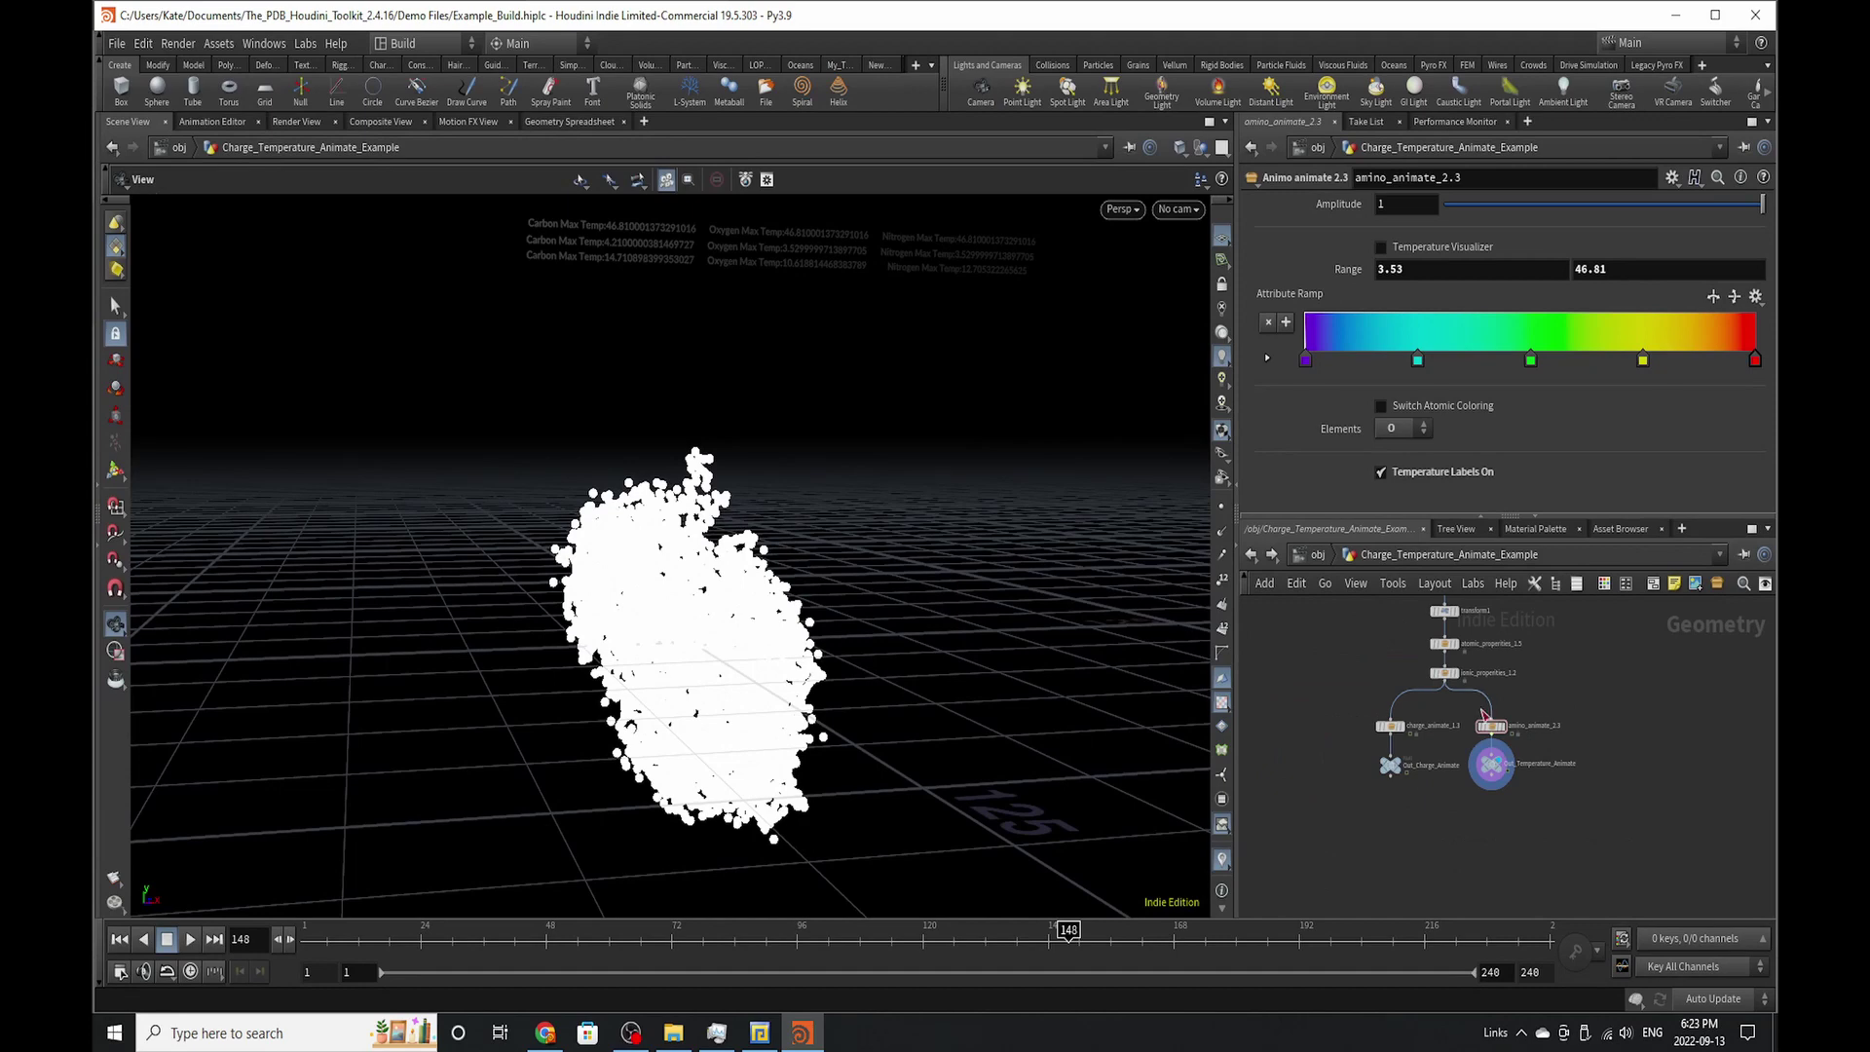
- Display the Out_Charge_Animate output, show the charge_animate_1.3 parameters, and view the charge-colored protein up close
scroll(1414, 729, up, 3)
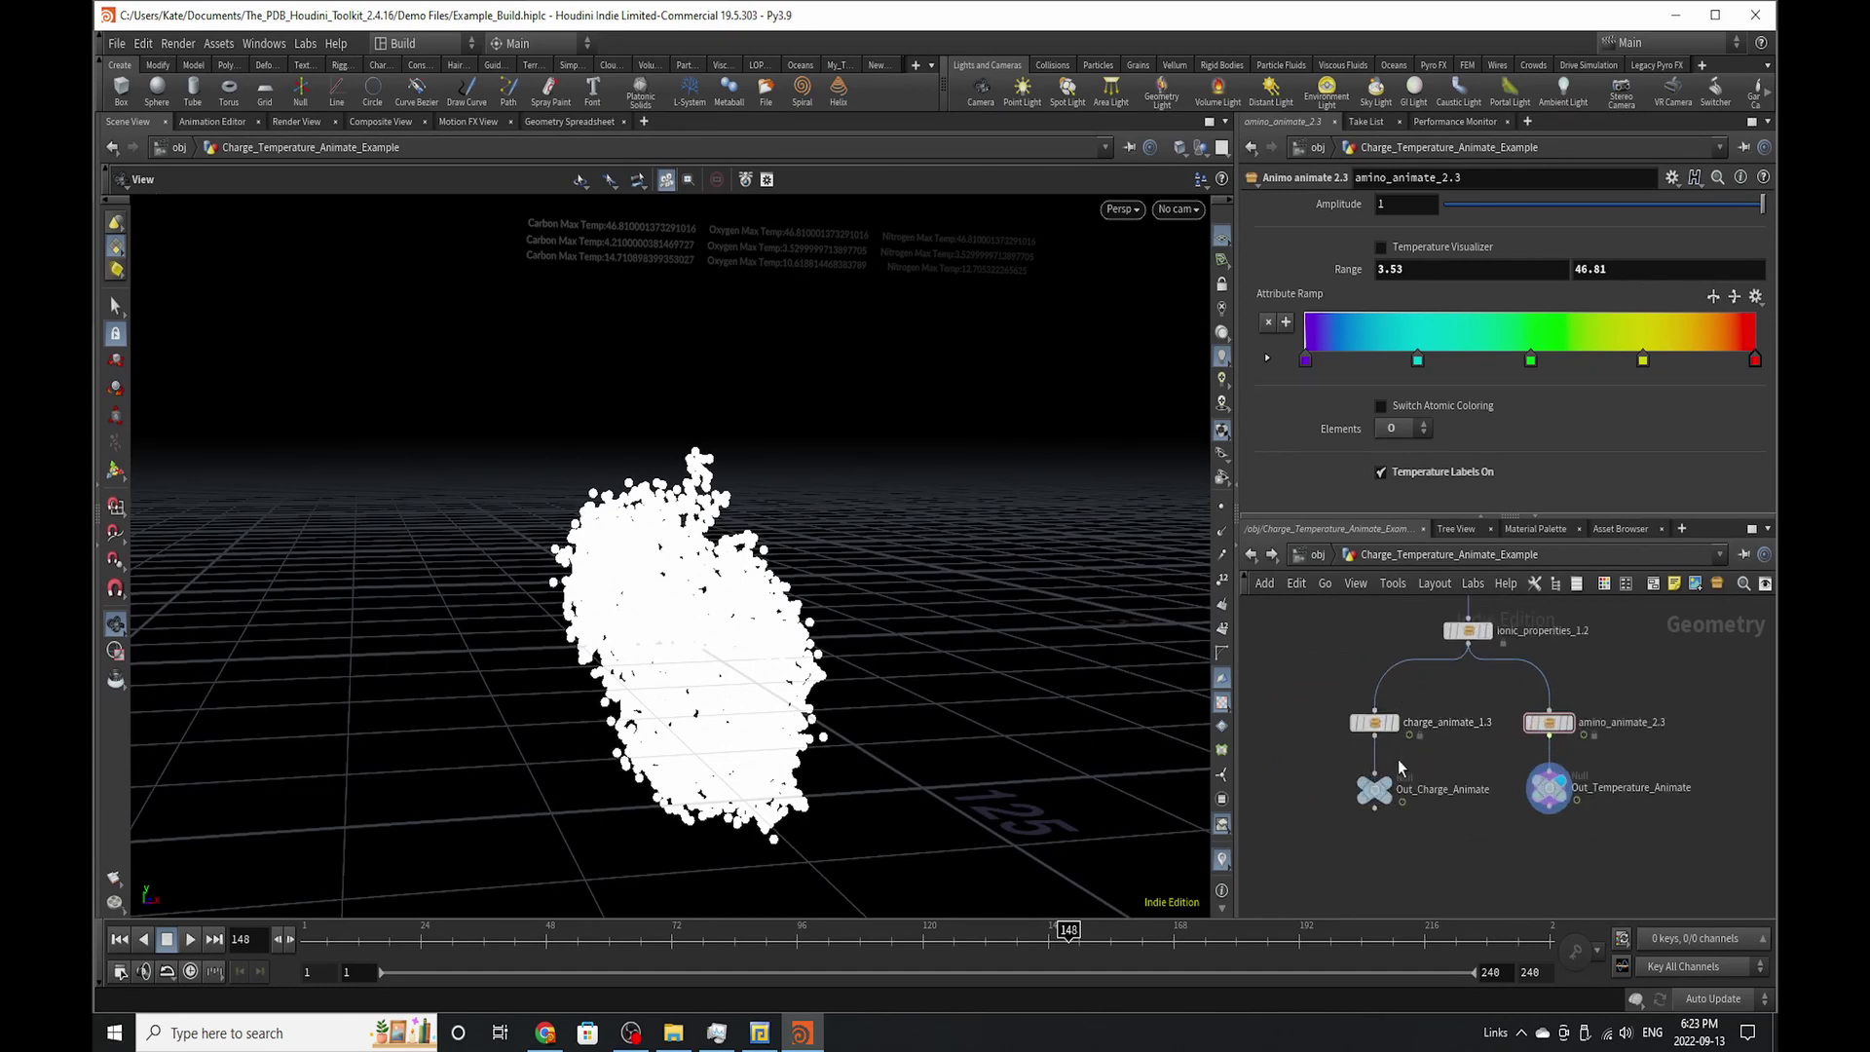
scroll(1399, 758, up, 2)
click(1357, 807)
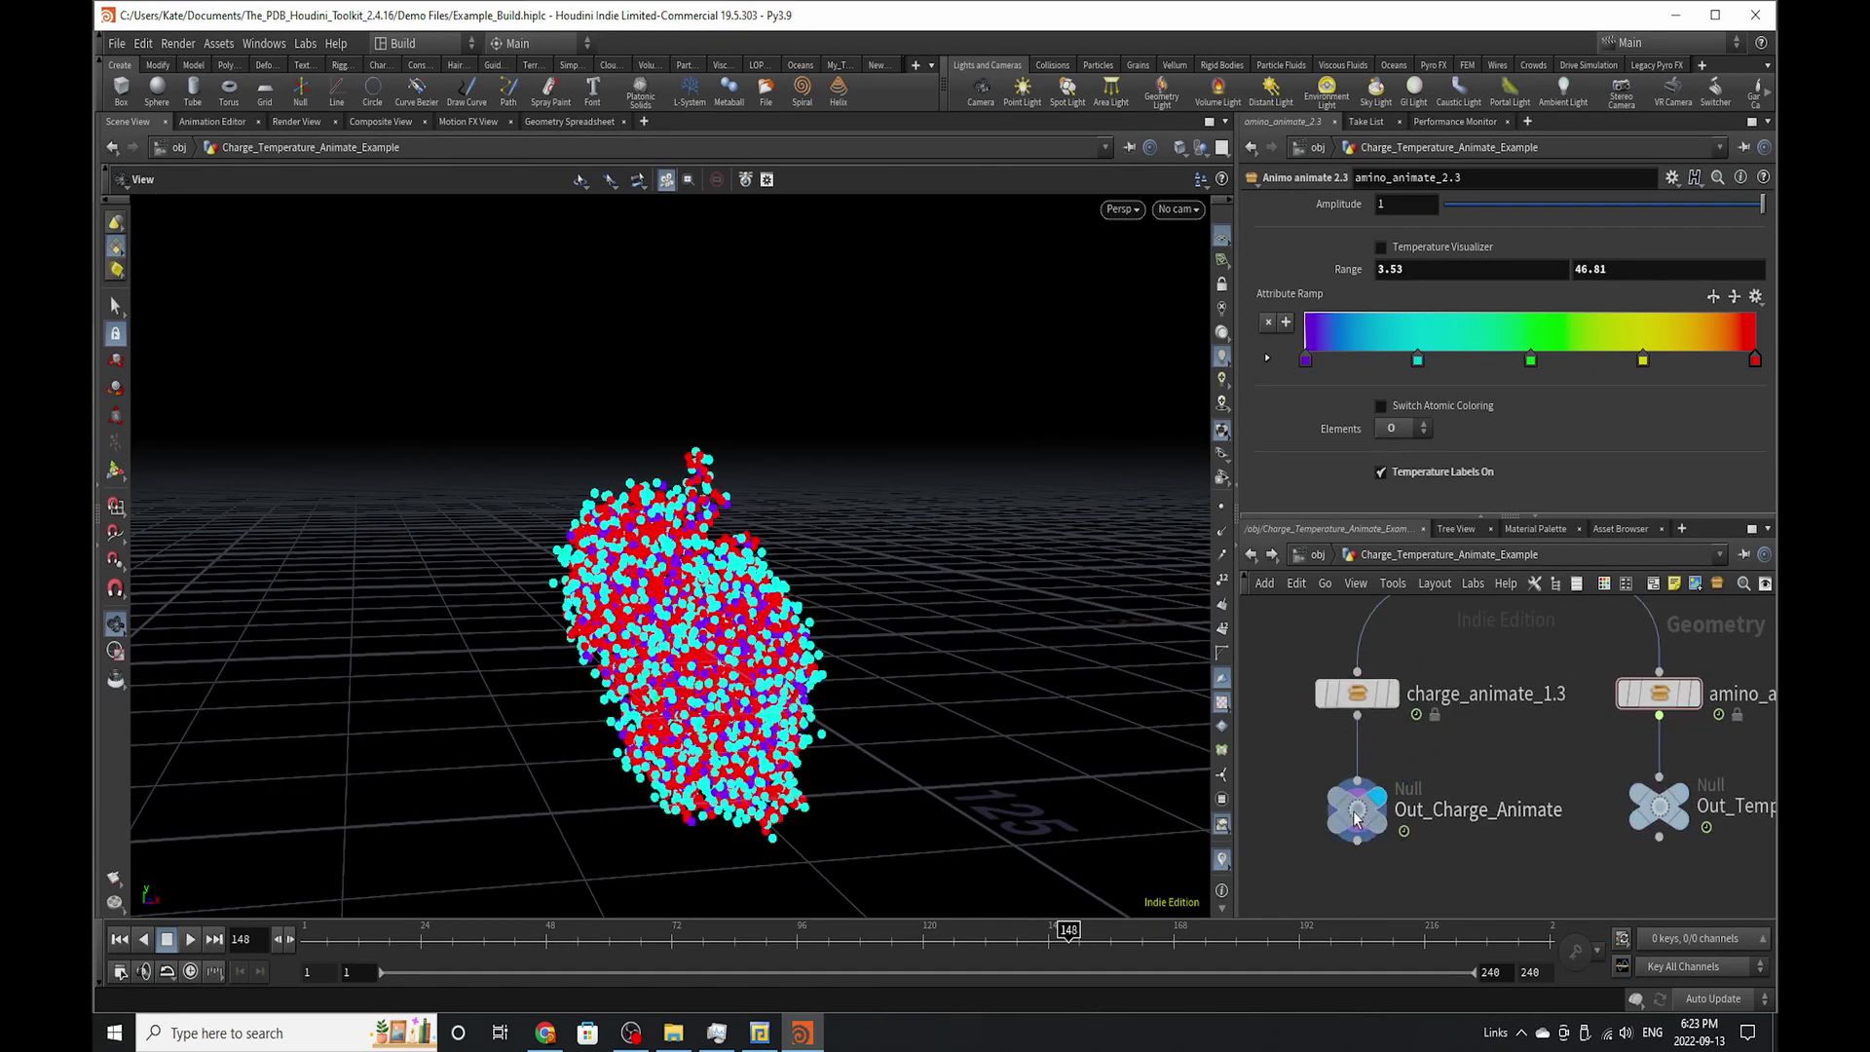
click(1362, 707)
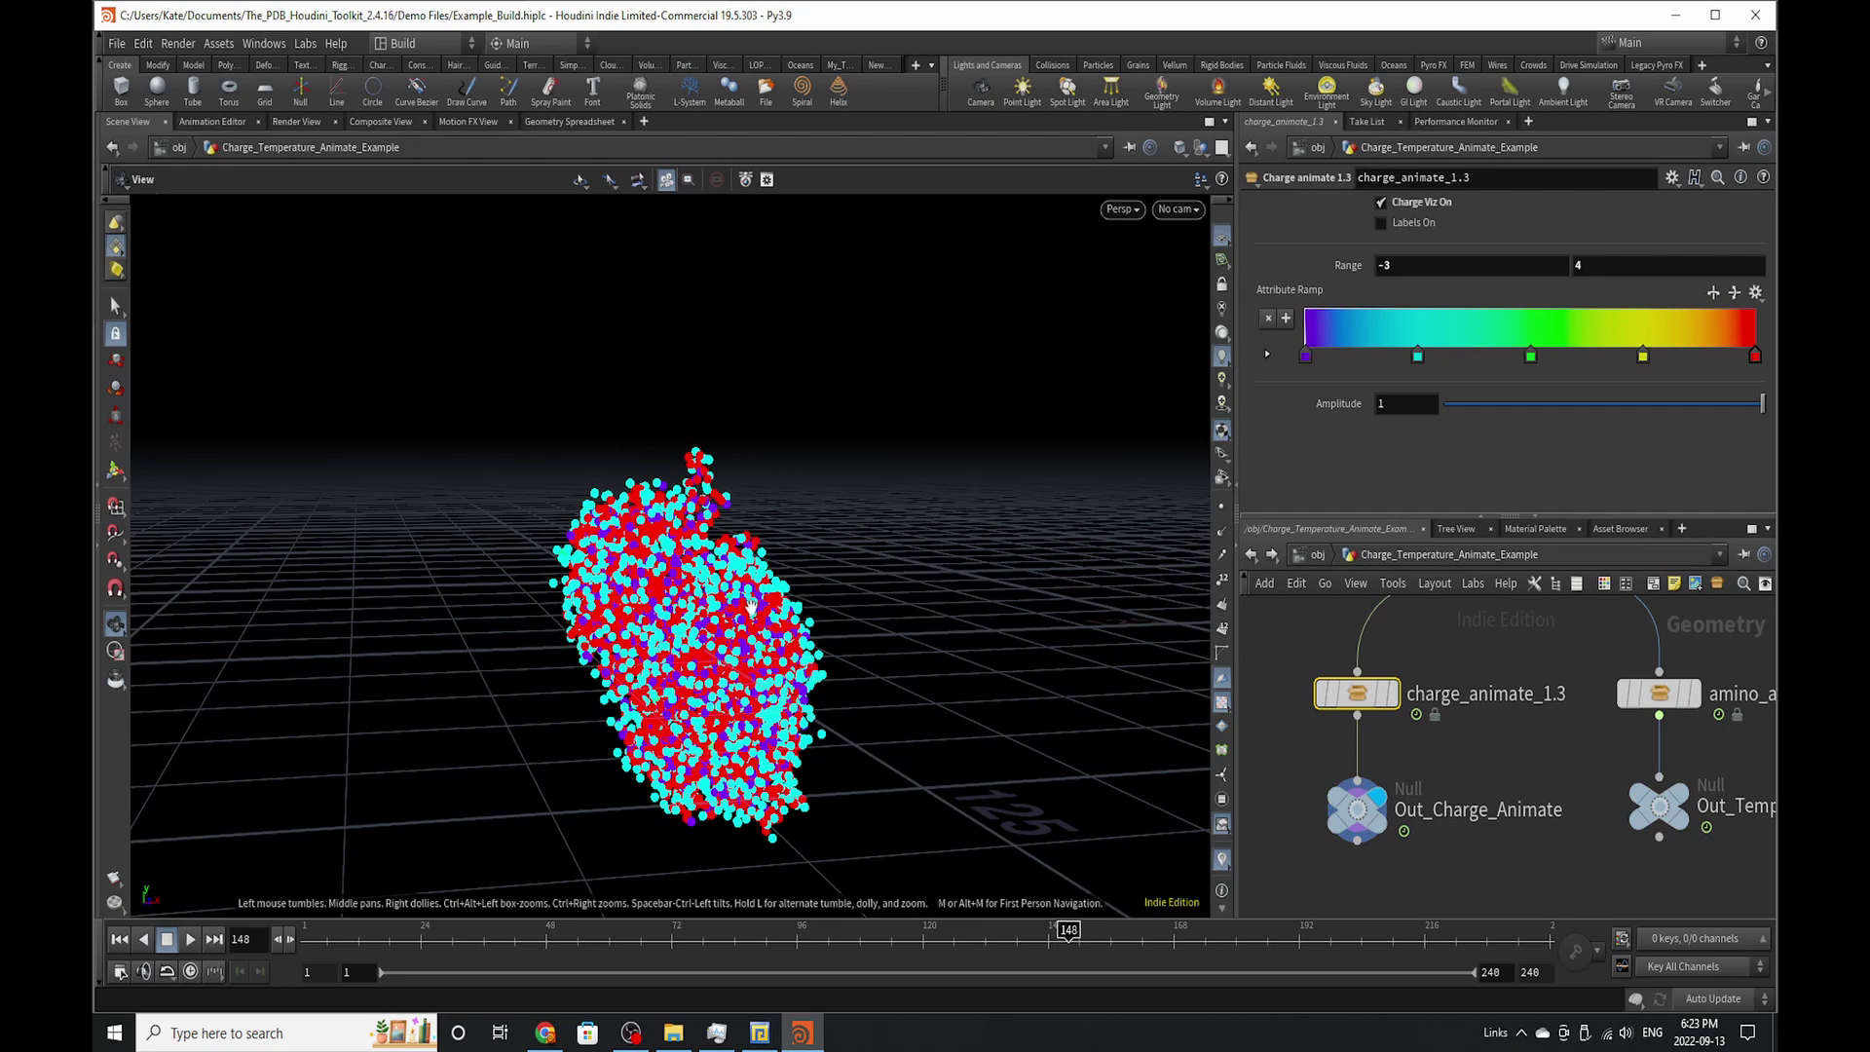
right_drag(751, 607, 940, 673)
middle_drag(940, 673, 993, 341)
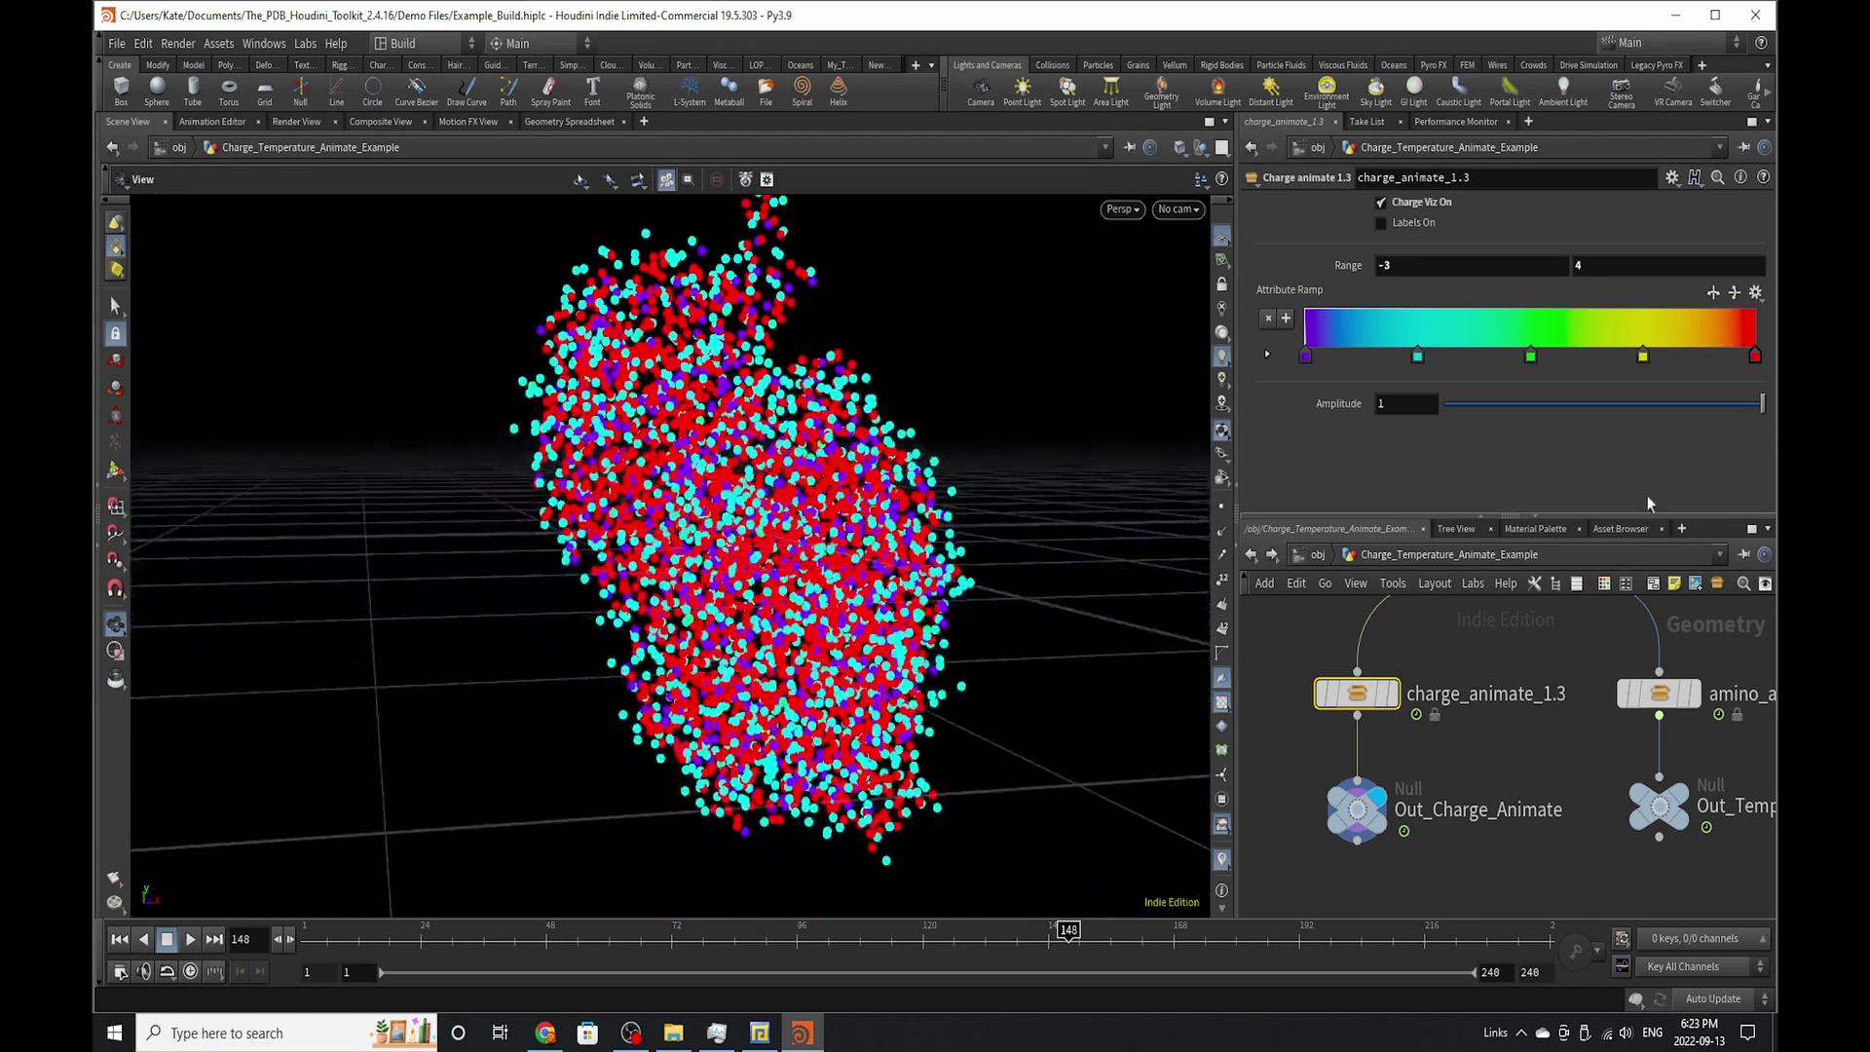
- Look through the point attributes of charge_animate_1.3 in the geometry spreadsheet
click(567, 121)
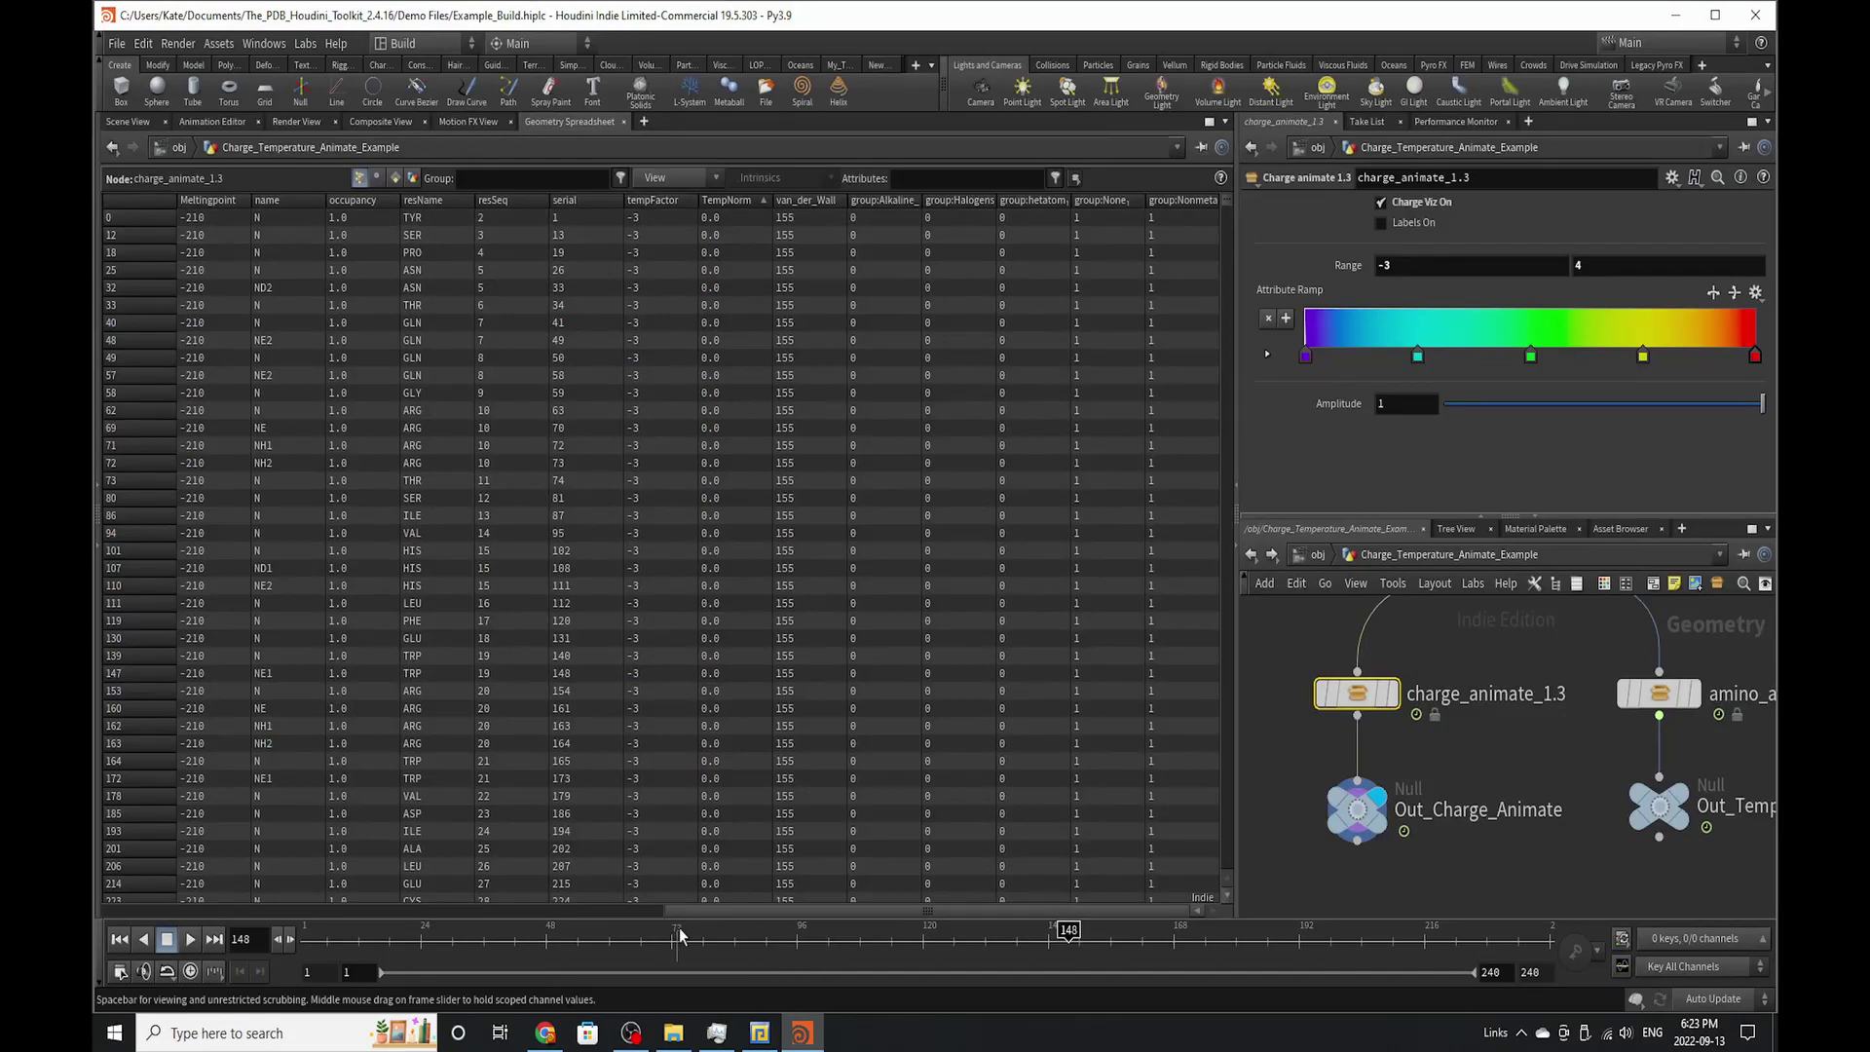
drag(680, 912, 195, 912)
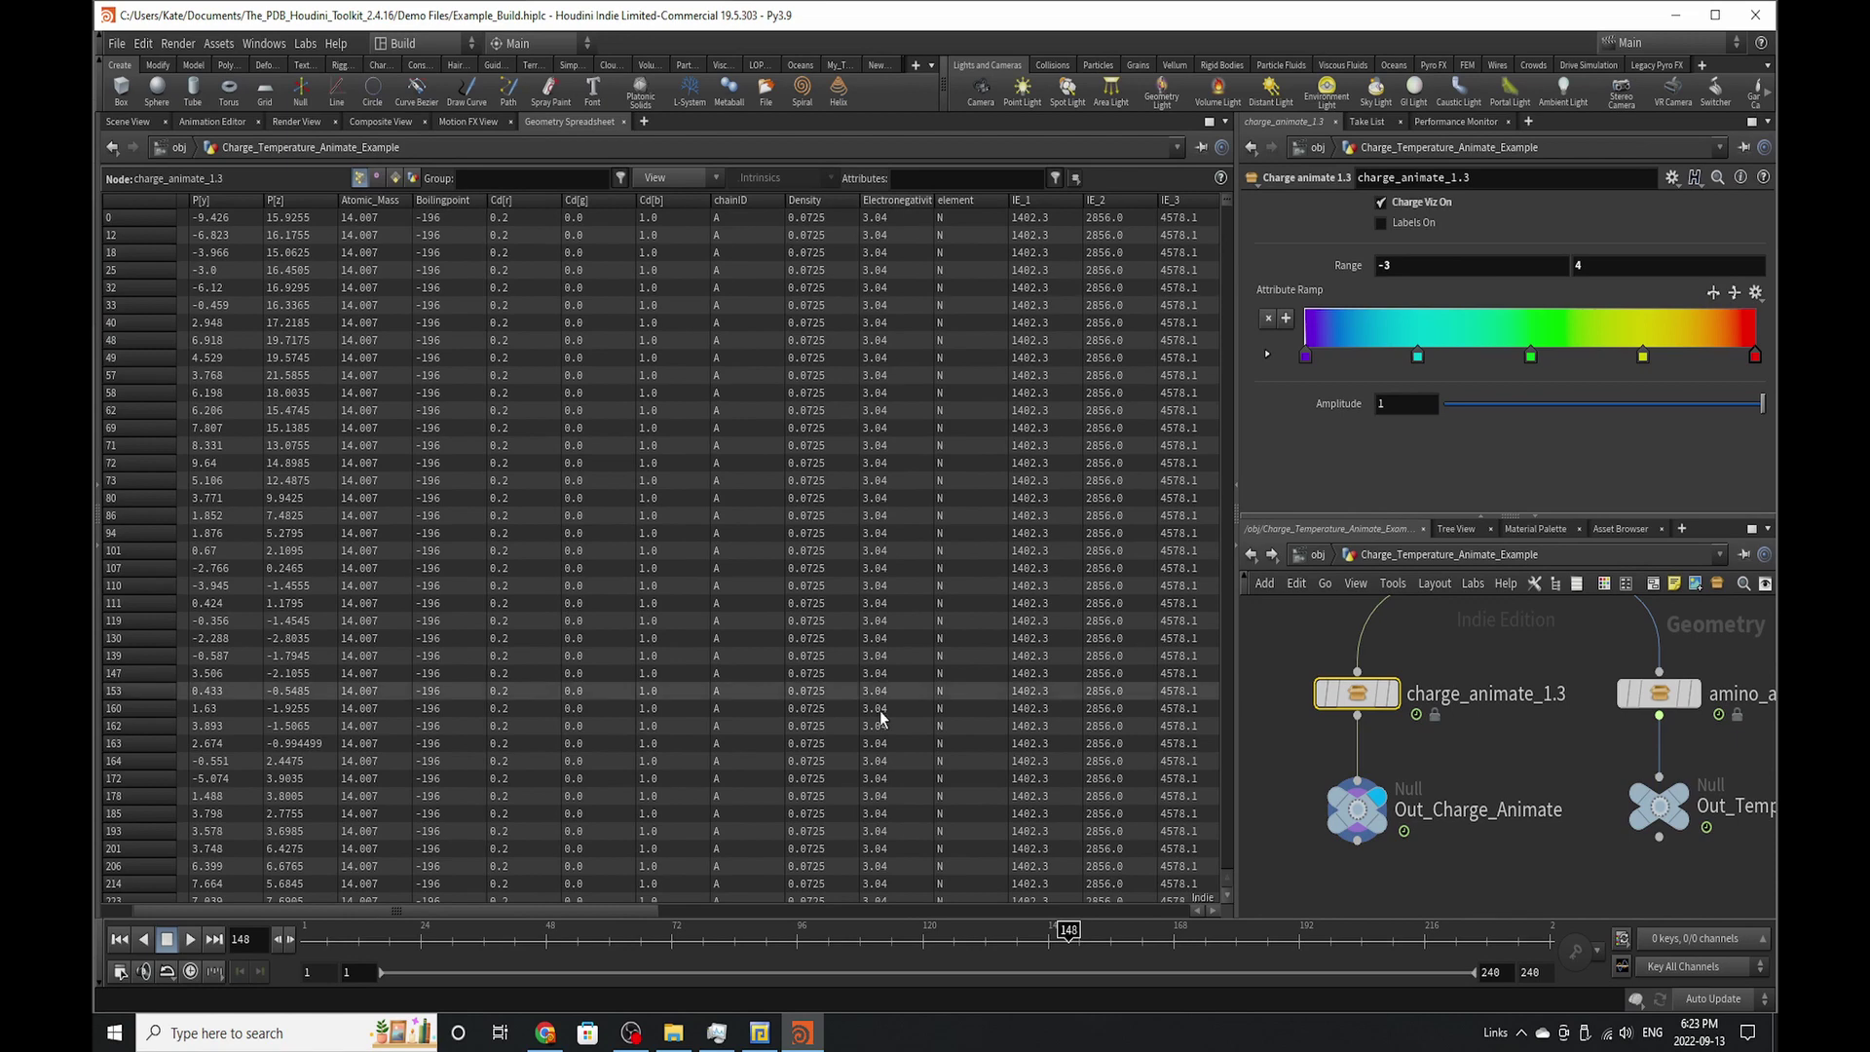
drag(604, 913, 811, 939)
- Display ionic_properities_1.2 and examine its charge attribute in the geometry spreadsheet
scroll(1438, 908, down, 3)
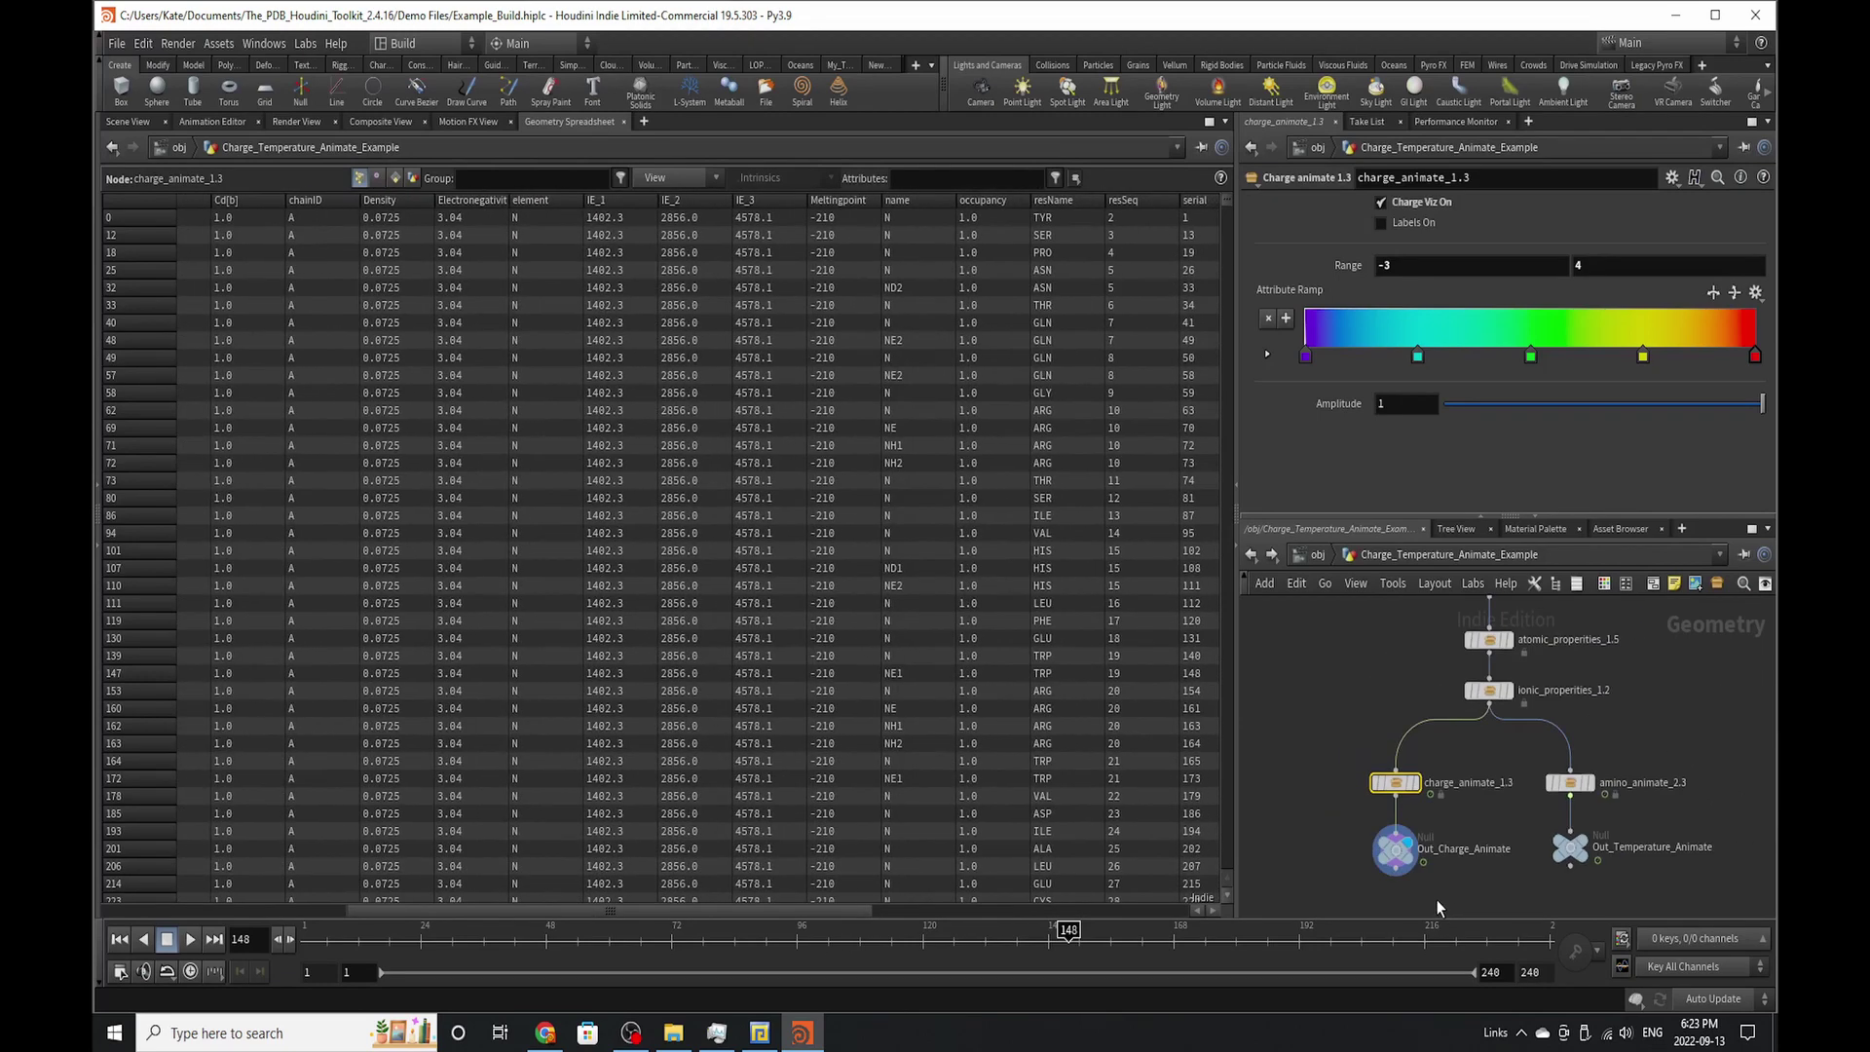
scroll(1438, 901, down, 3)
scroll(1493, 766, up, 5)
click(1413, 860)
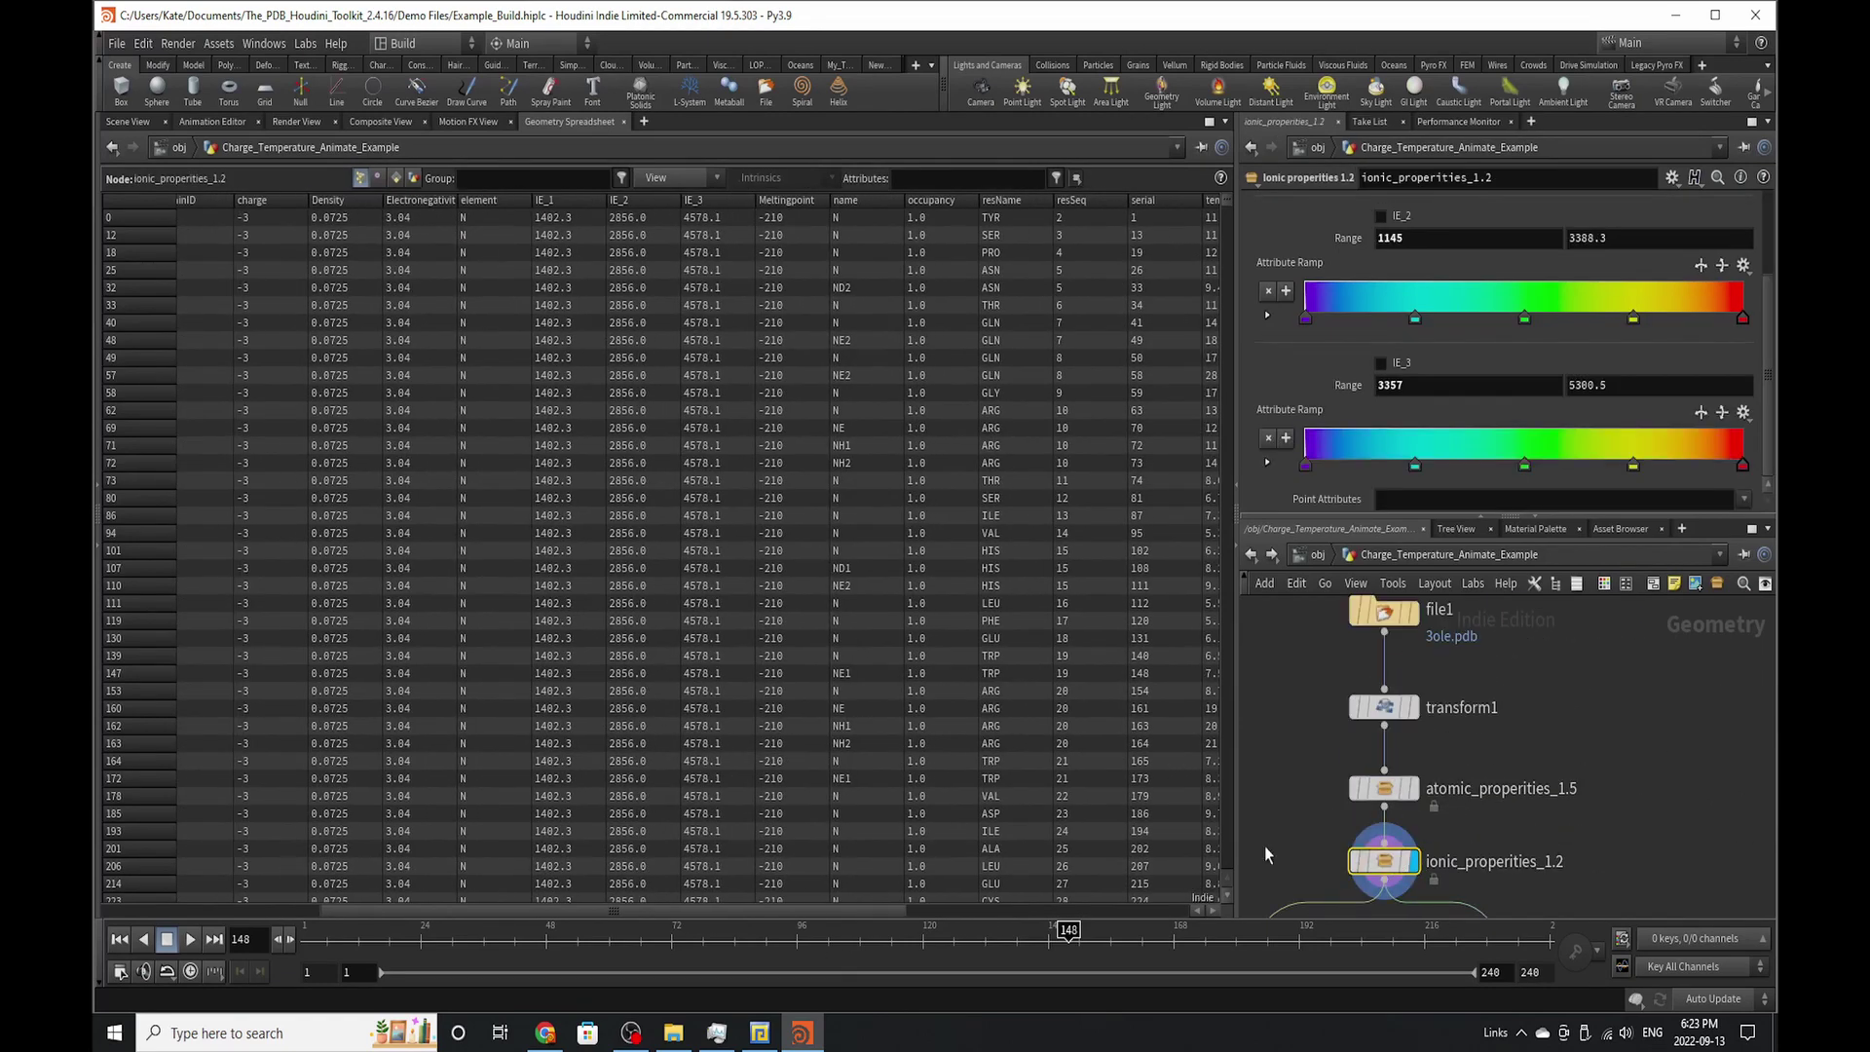
scroll(1379, 755, down, 3)
scroll(1310, 838, up, 3)
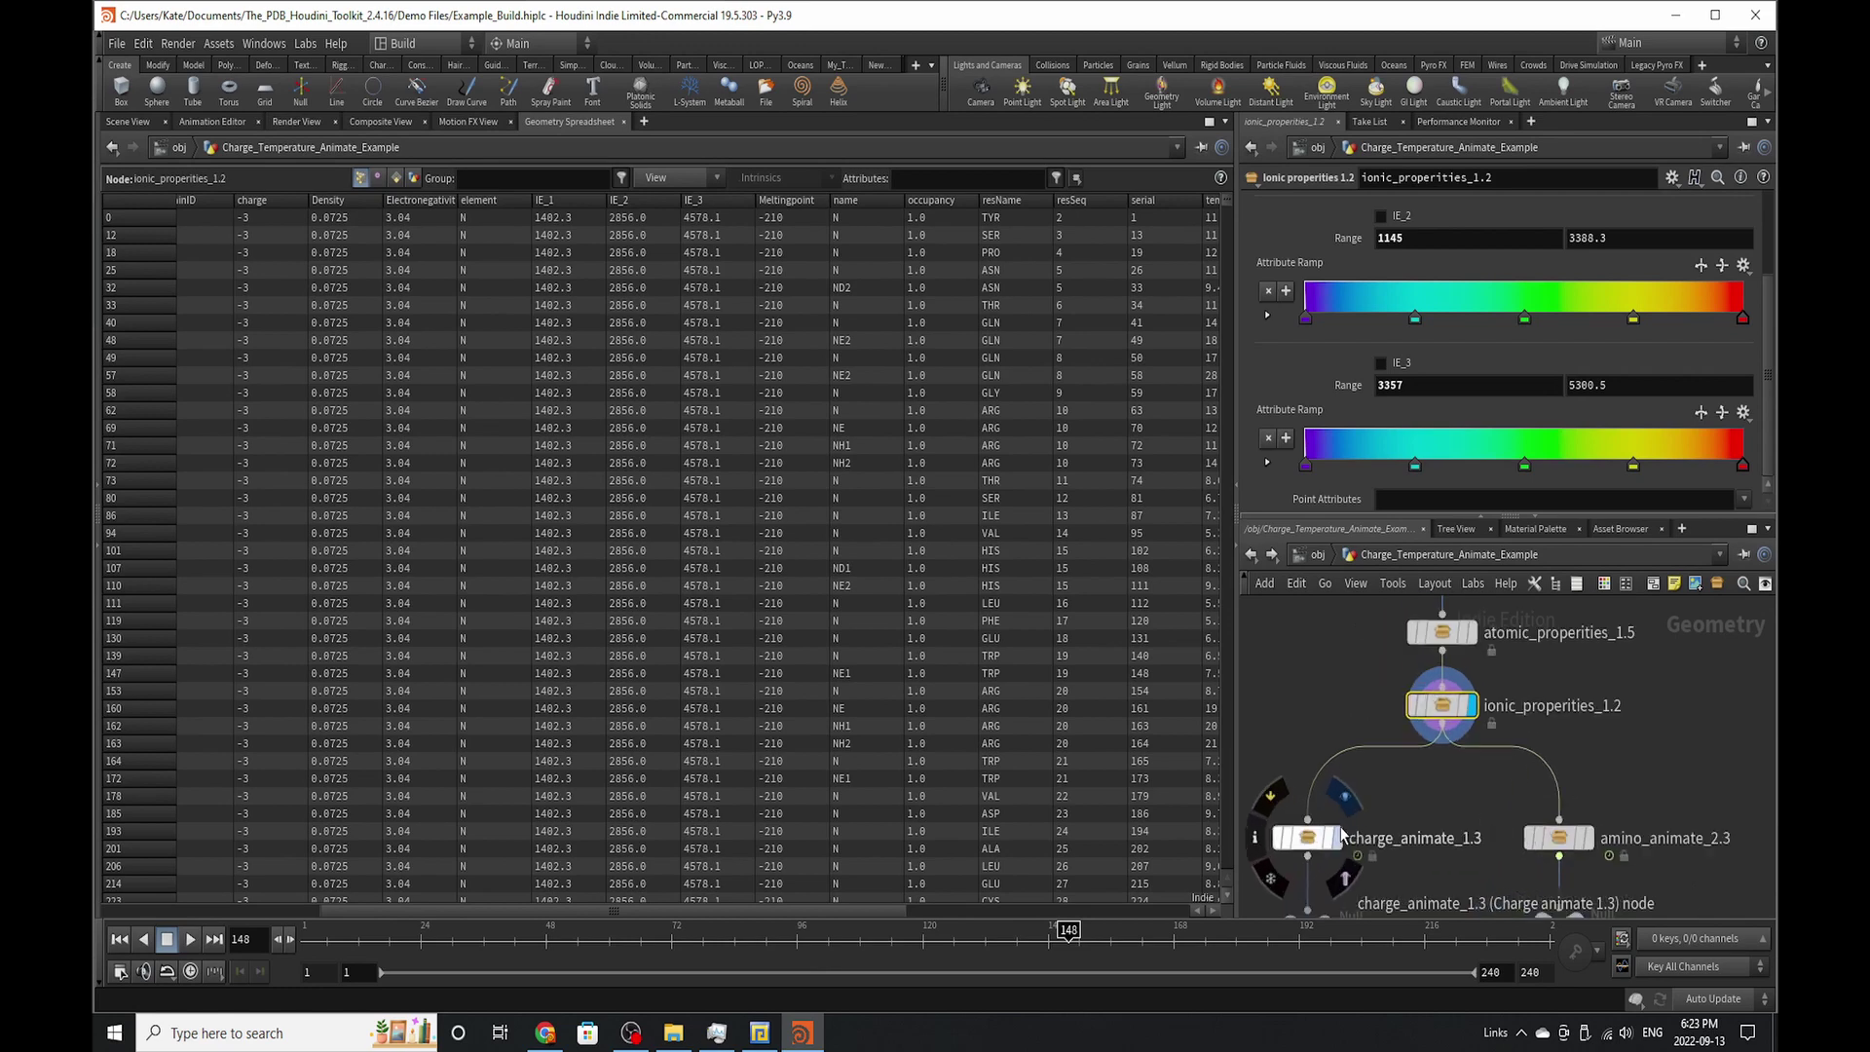
- Display charge_animate_1.3 in the 3D scene and scrub its animation to frame 177
click(1308, 837)
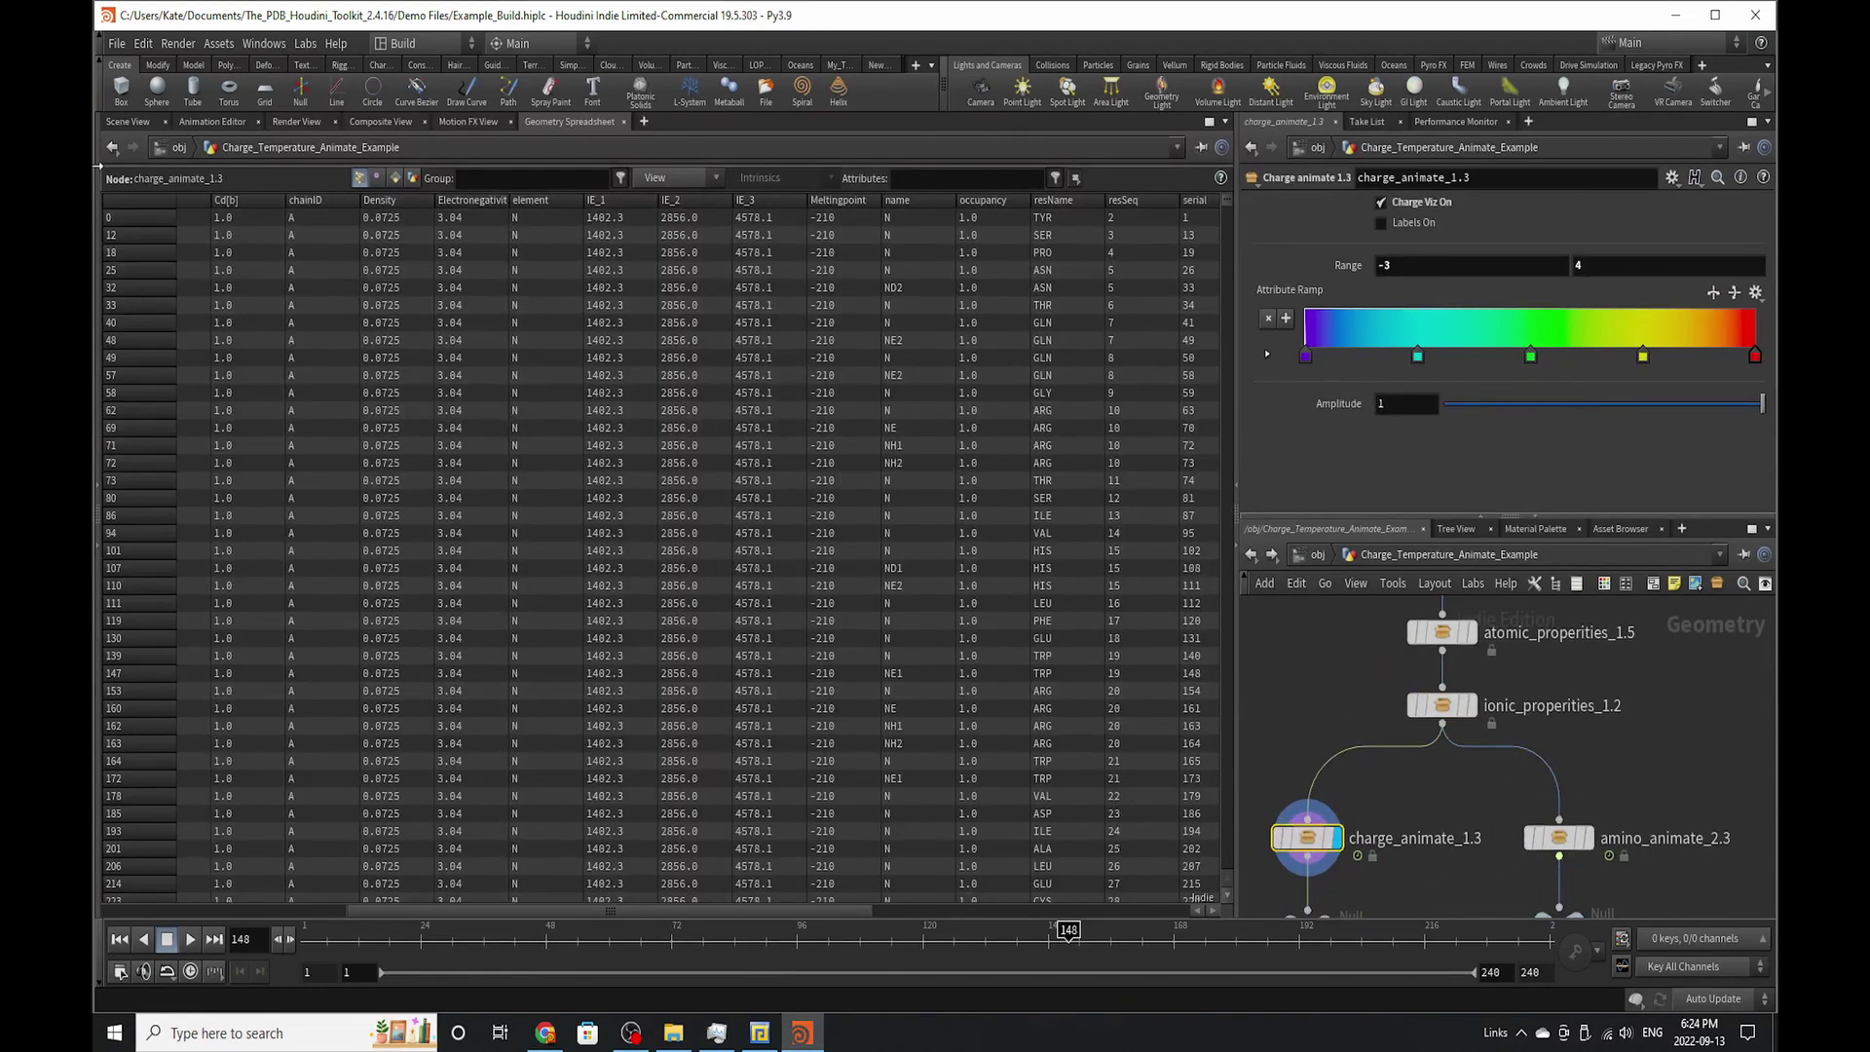
click(127, 121)
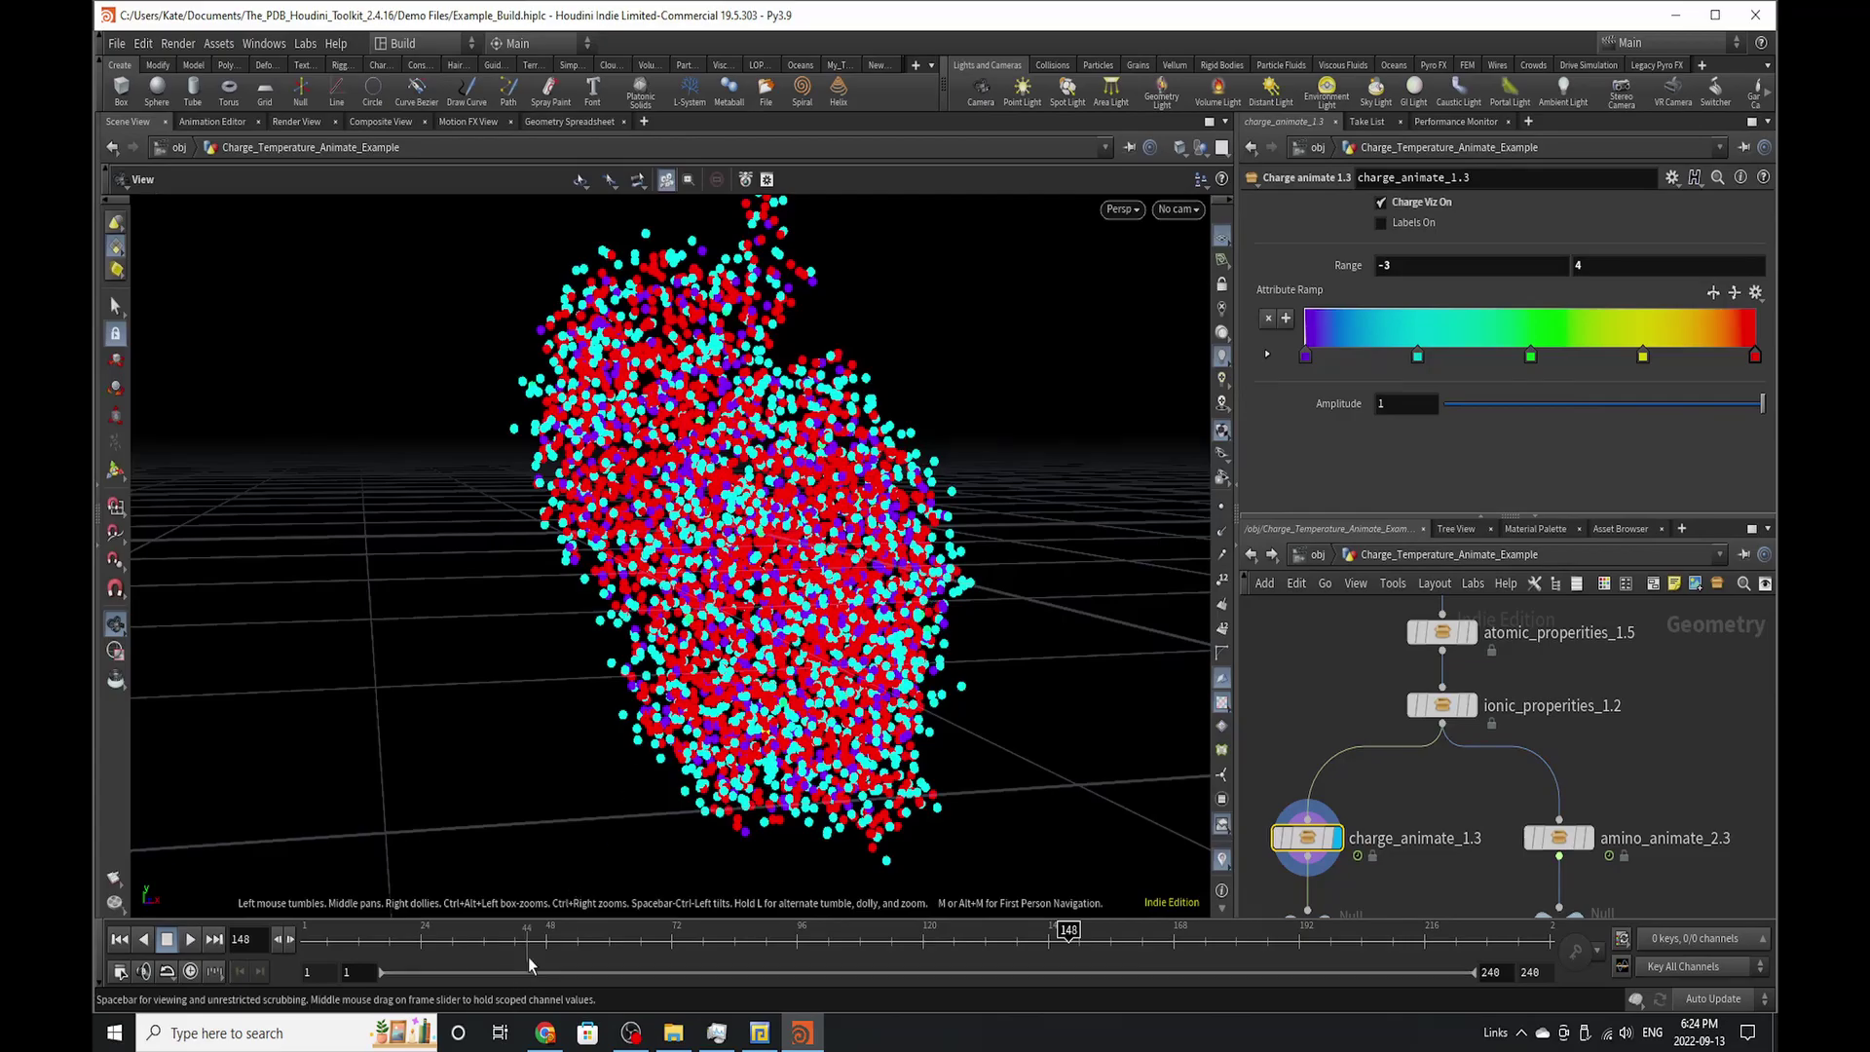
drag(565, 931, 1221, 931)
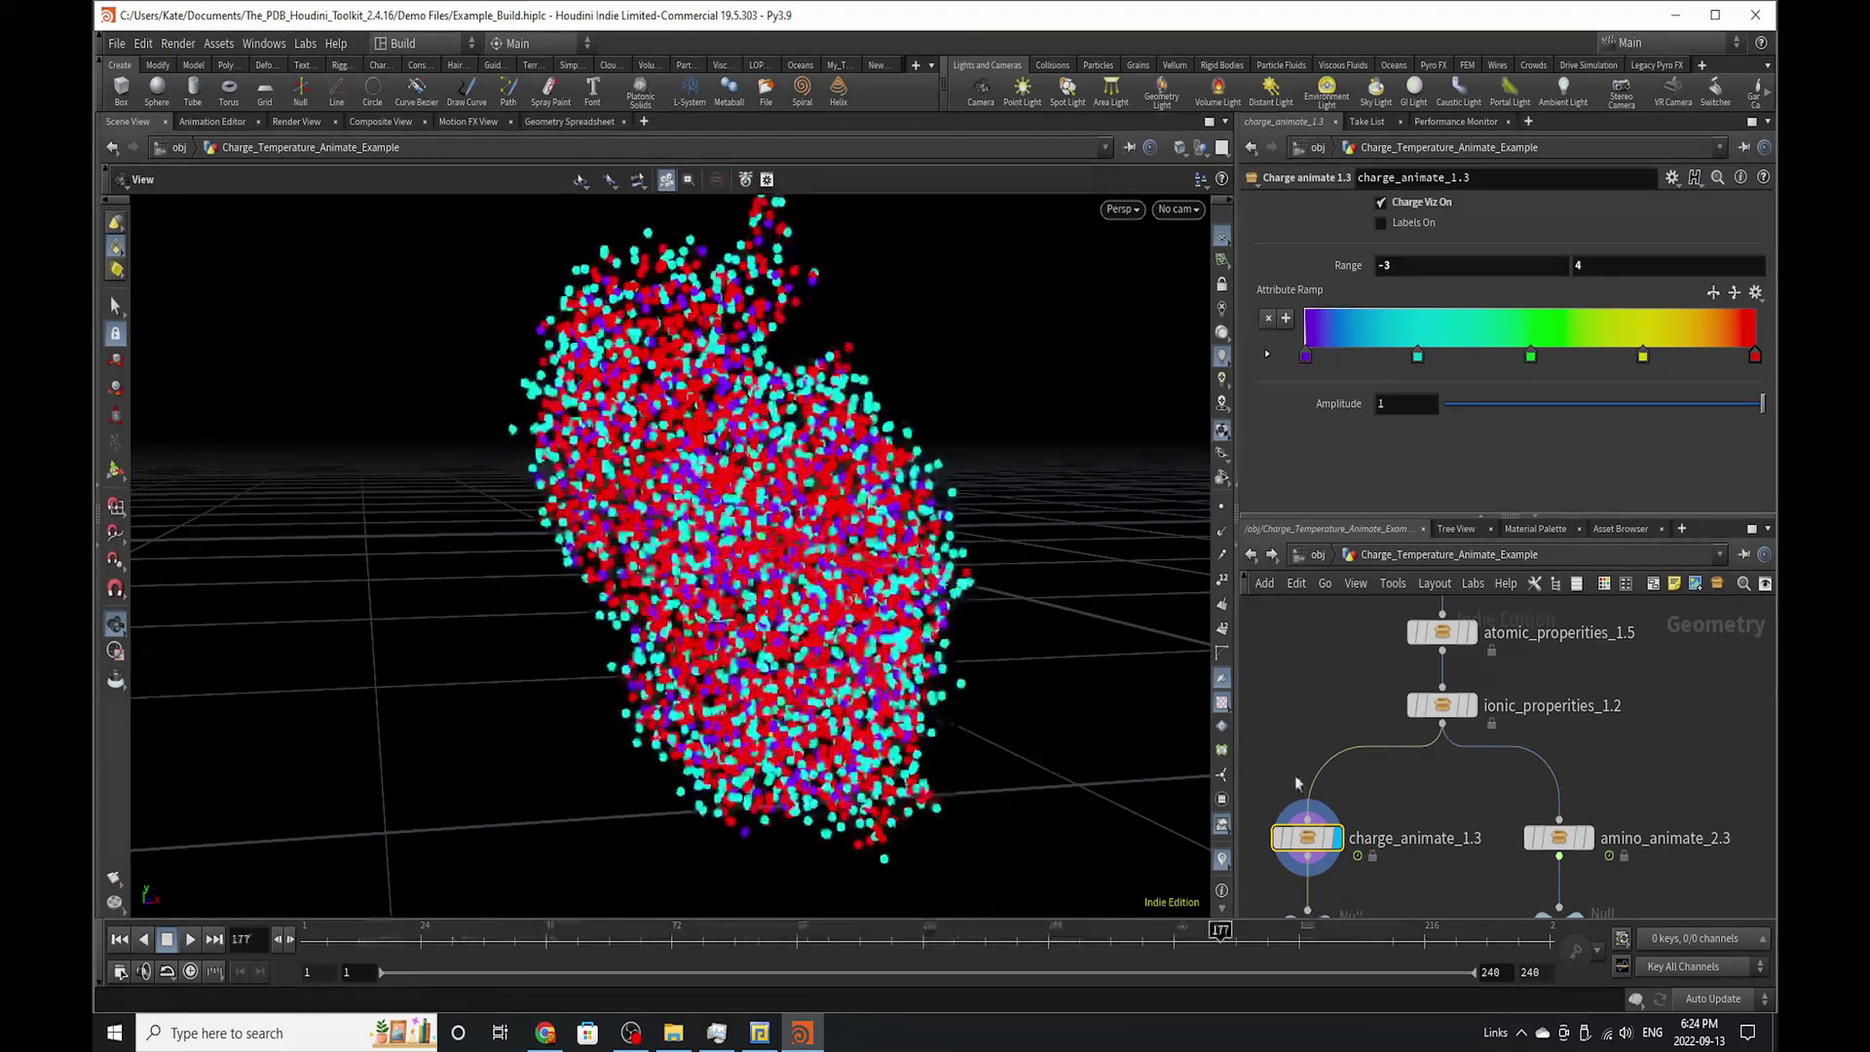
- Turn Charge Viz off and on again, enable Labels On, and bring the charge labels above the protein into view
click(1381, 203)
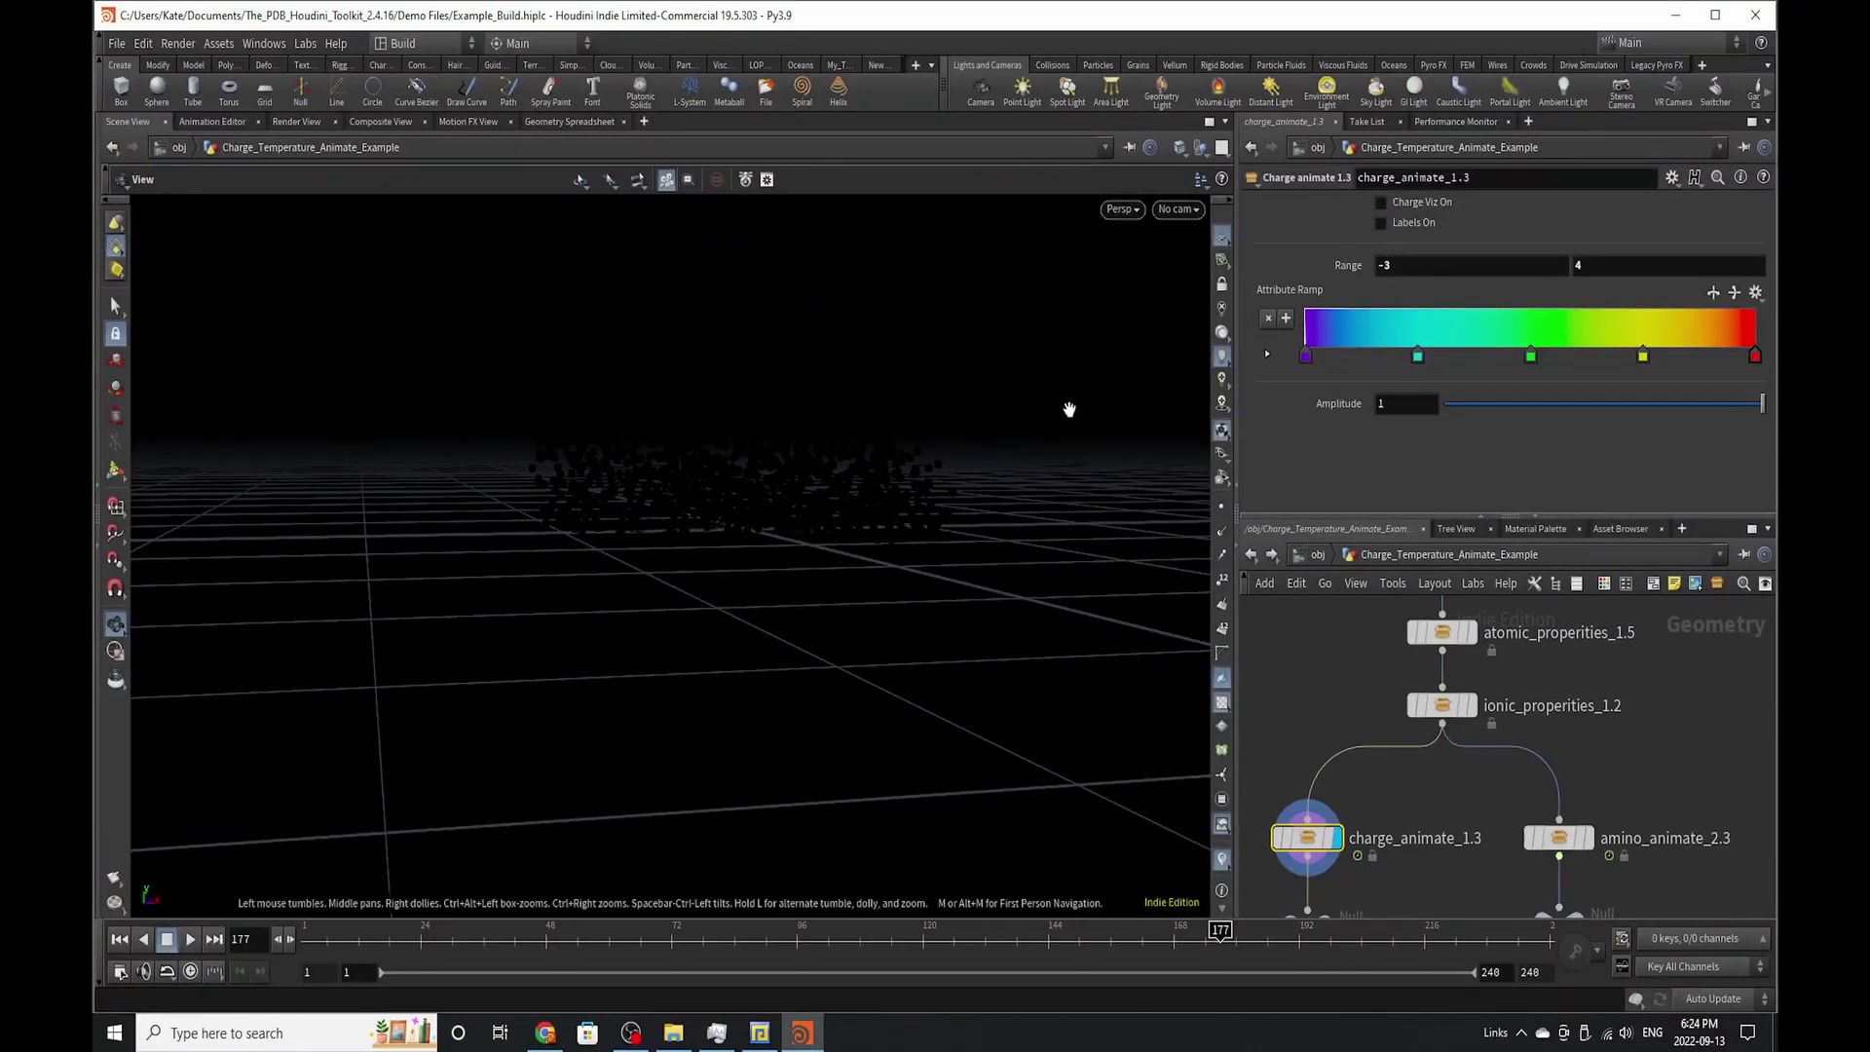
click(1403, 205)
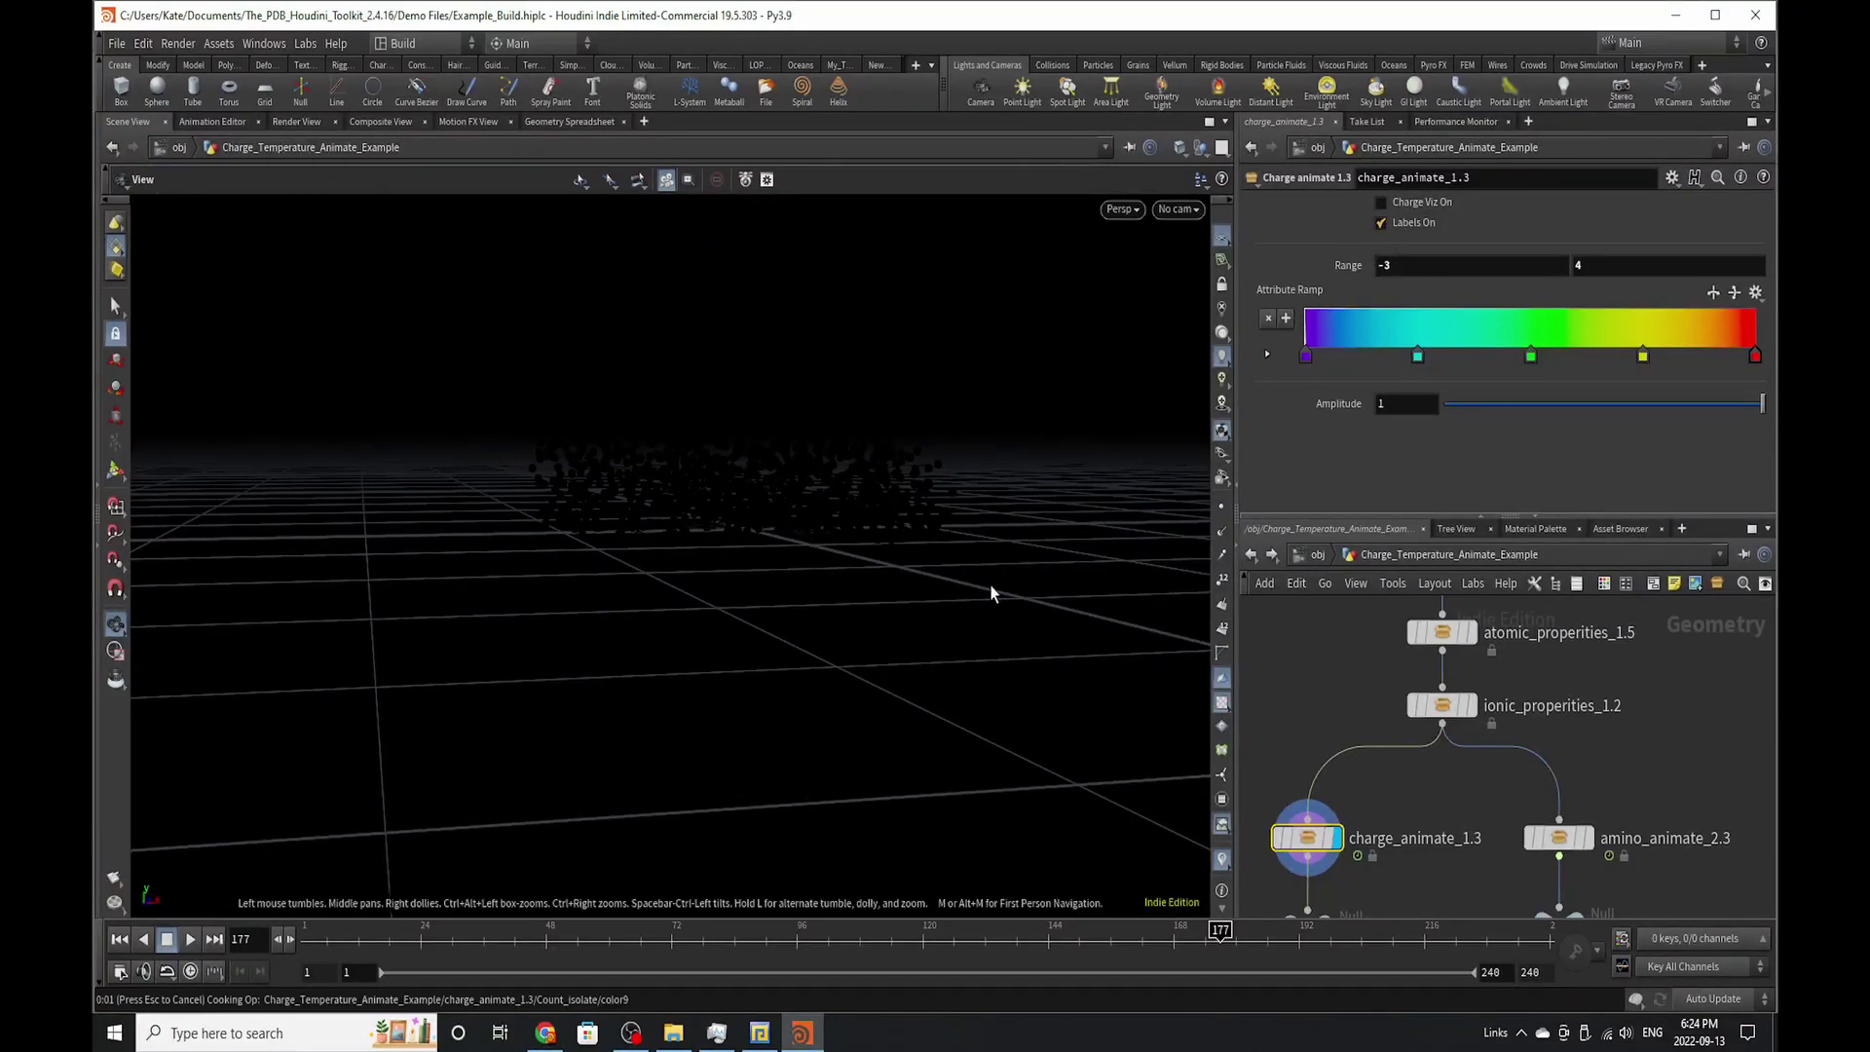
right_drag(749, 631, 513, 718)
middle_drag(760, 600, 750, 659)
drag(752, 656, 751, 702)
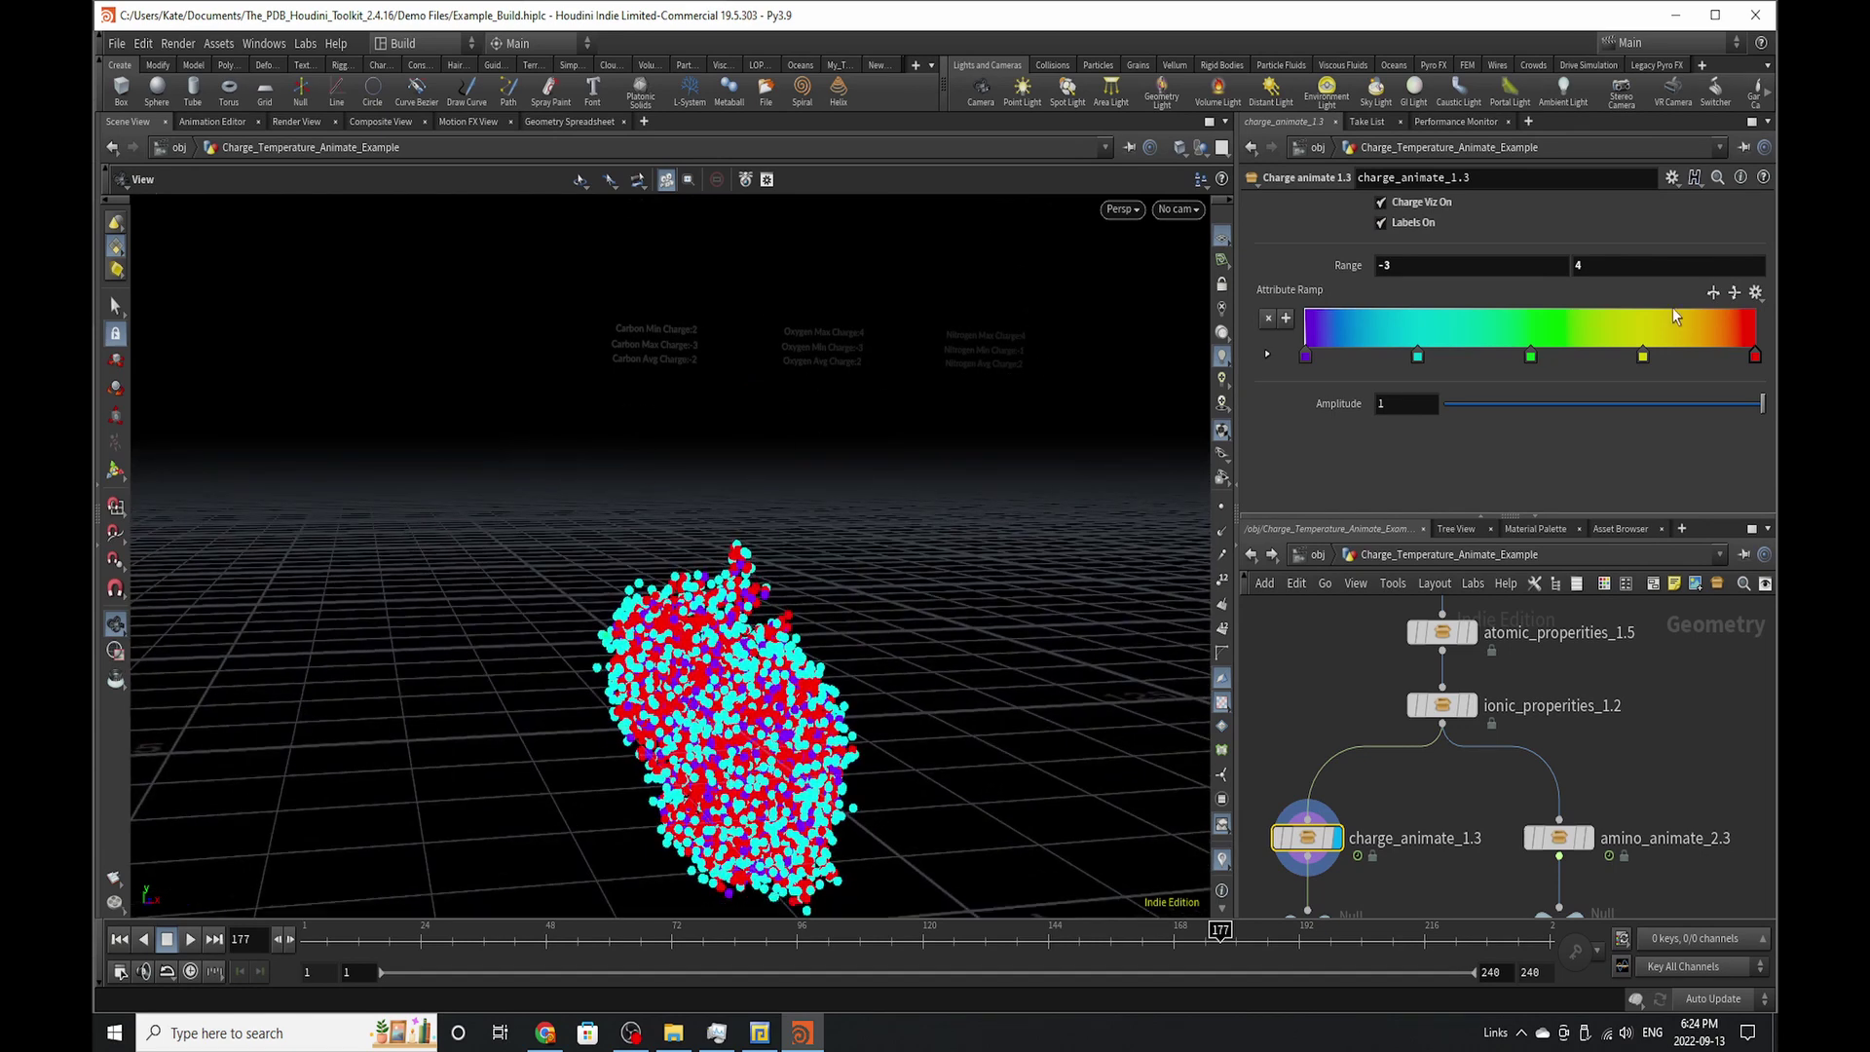
- Try varying the Amplitude of charge_animate_1.3 and leave it at 1
drag(1528, 402, 1770, 372)
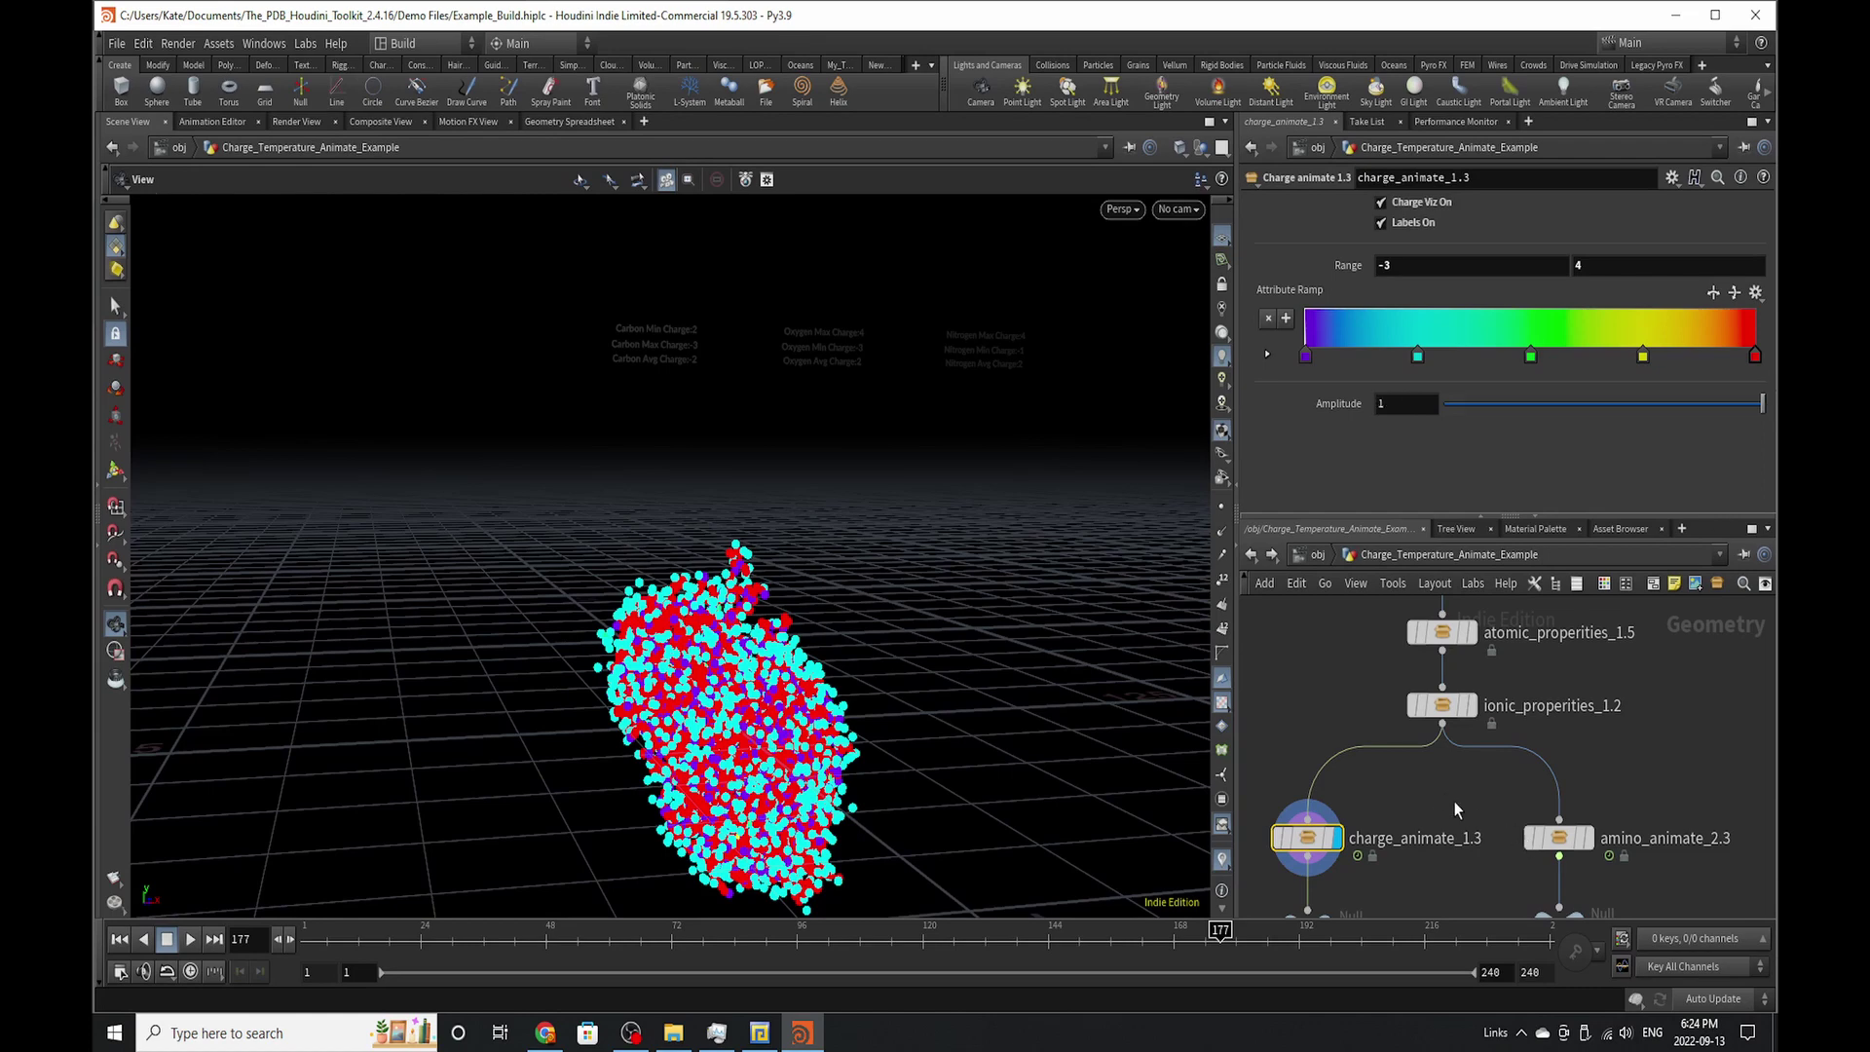
scroll(1453, 802, down, 5)
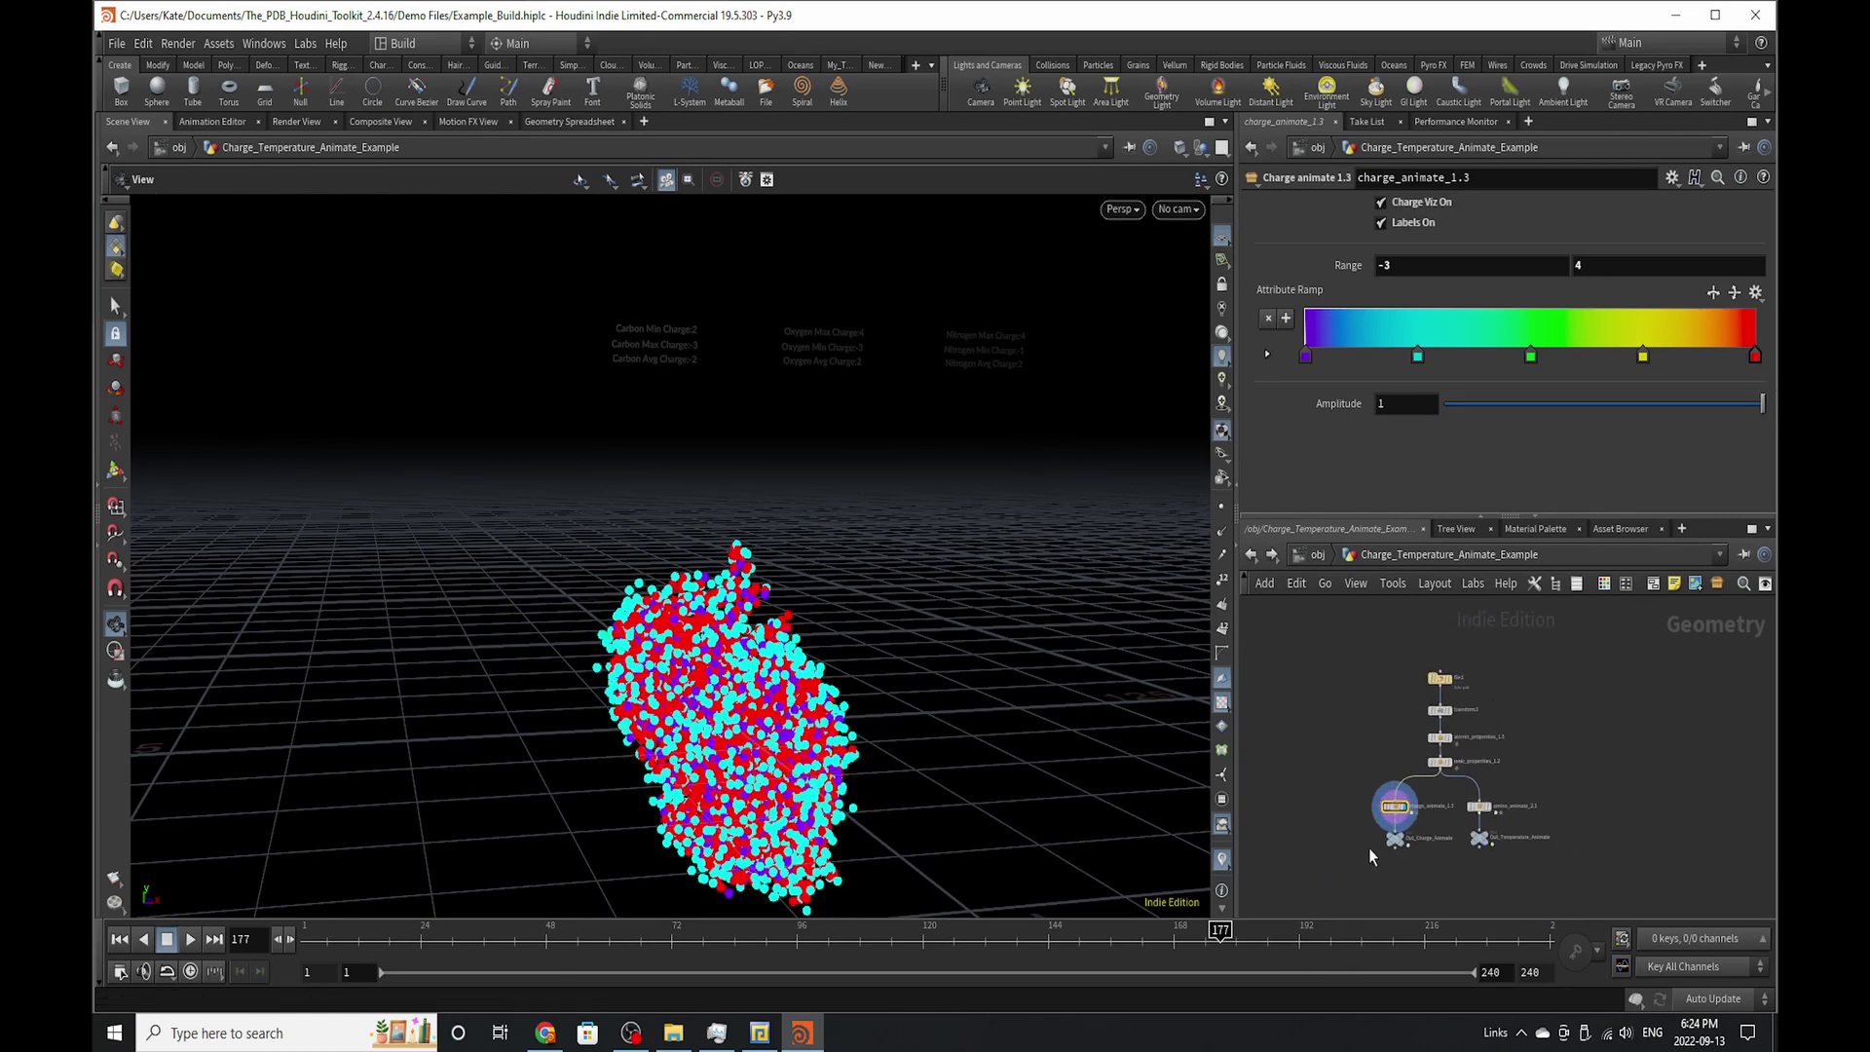
scroll(1479, 806, up, 3)
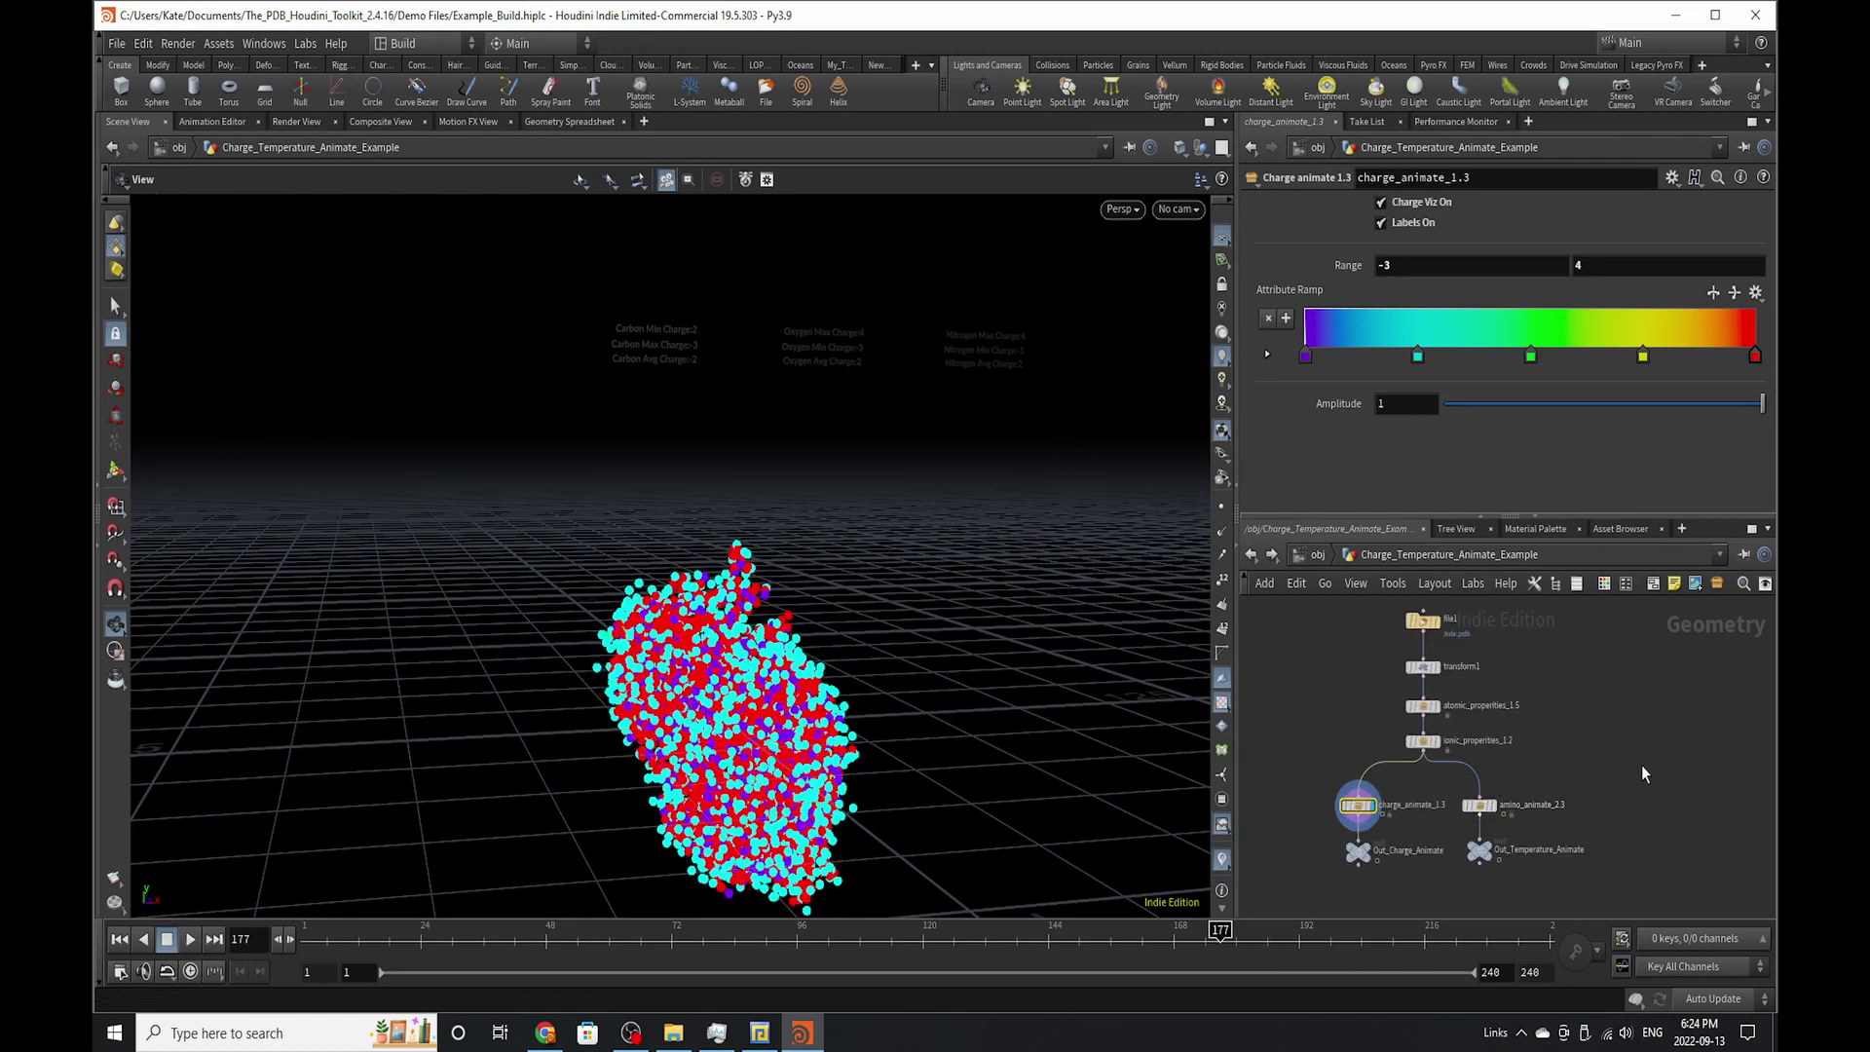